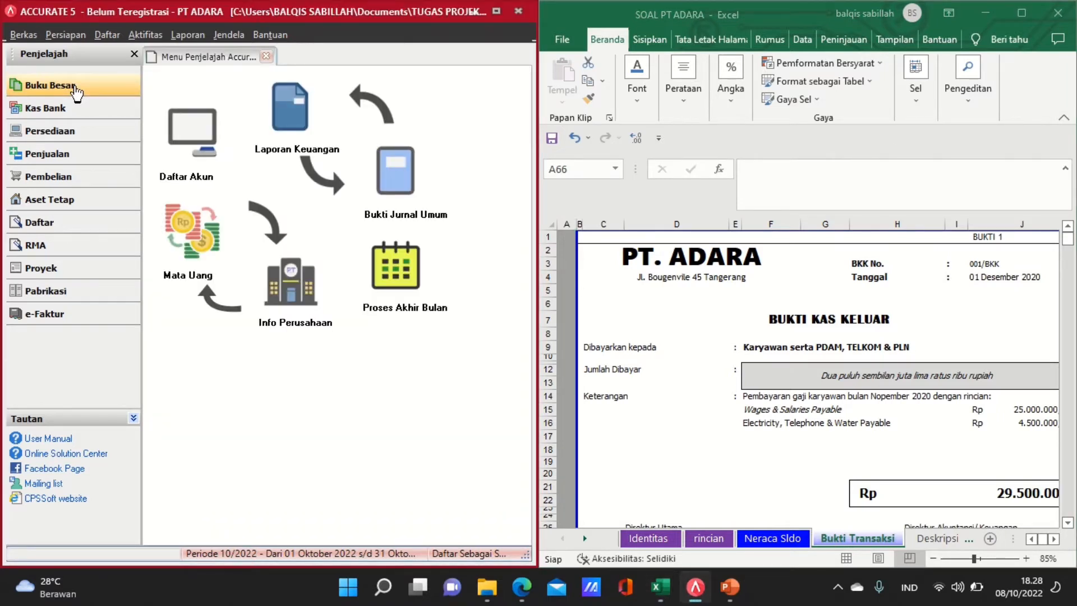
Start a new Other Payment in the Cash/Bank module and set it as paid from Bank BRI
left_click(98, 112)
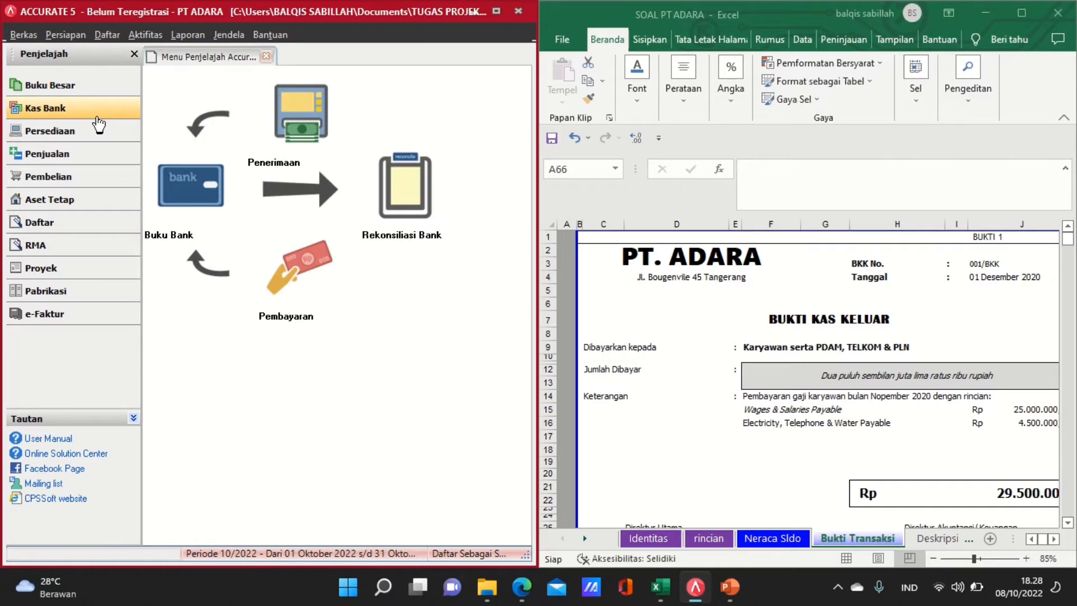
left_click(290, 308)
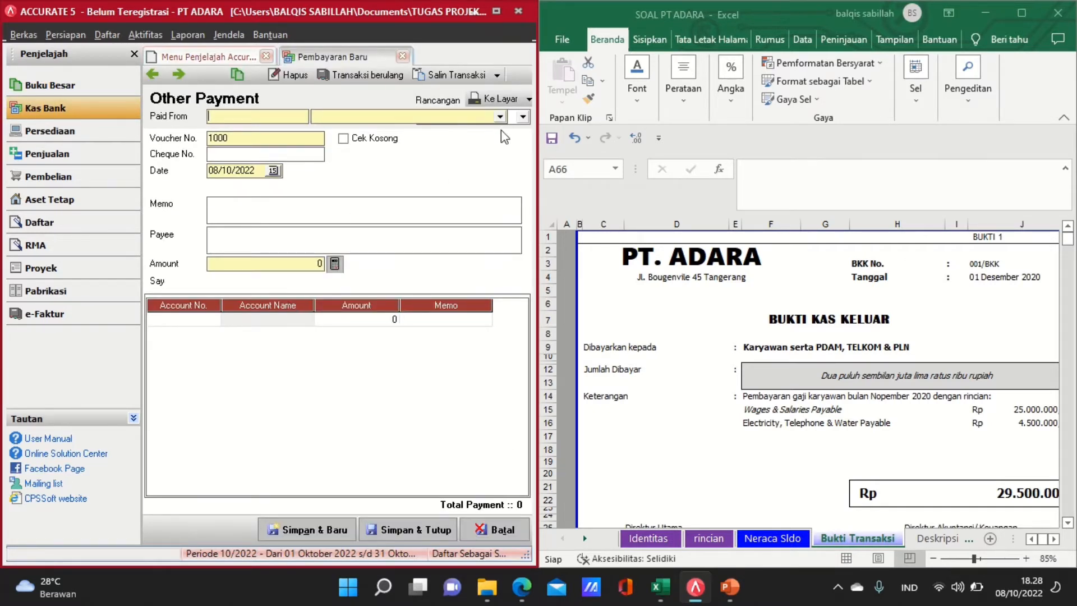
left_click(500, 117)
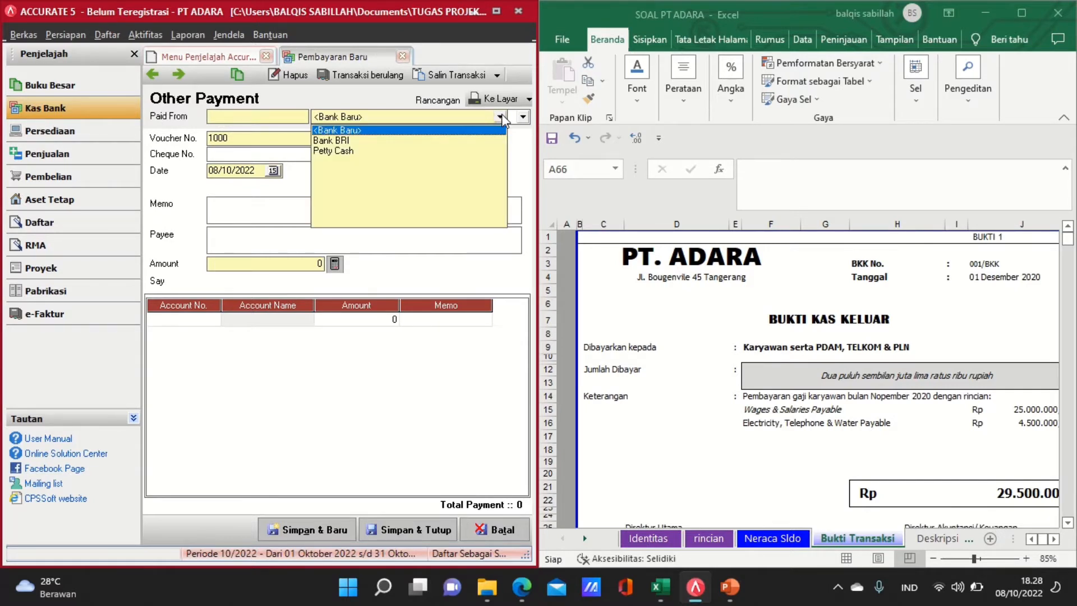
left_click(334, 141)
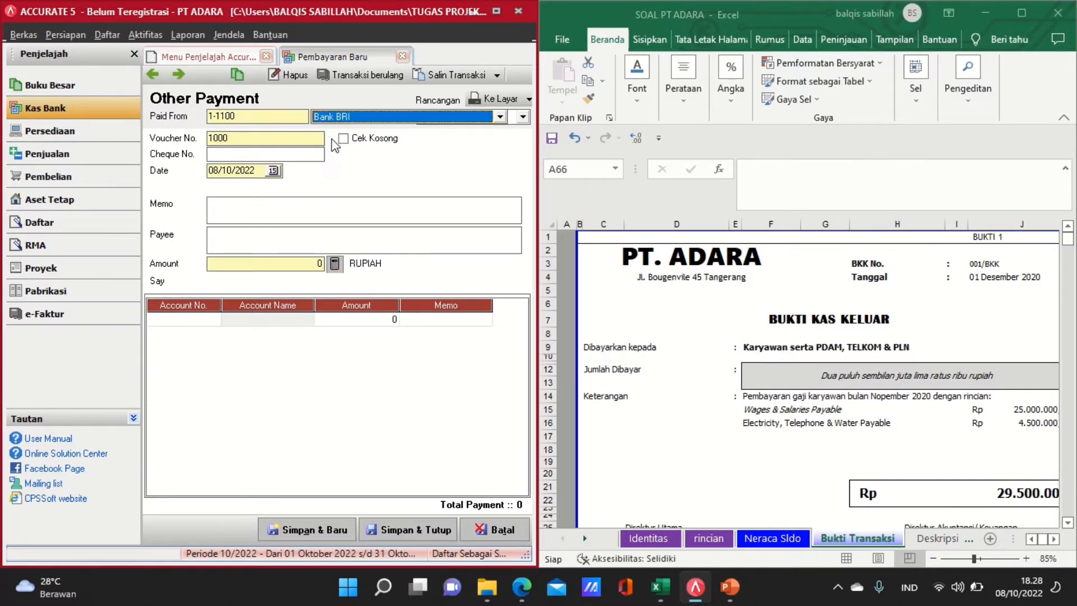
Replace the payment's voucher number with 001/BKK, as given on the cash-out slip in the worksheet
left_click(289, 140)
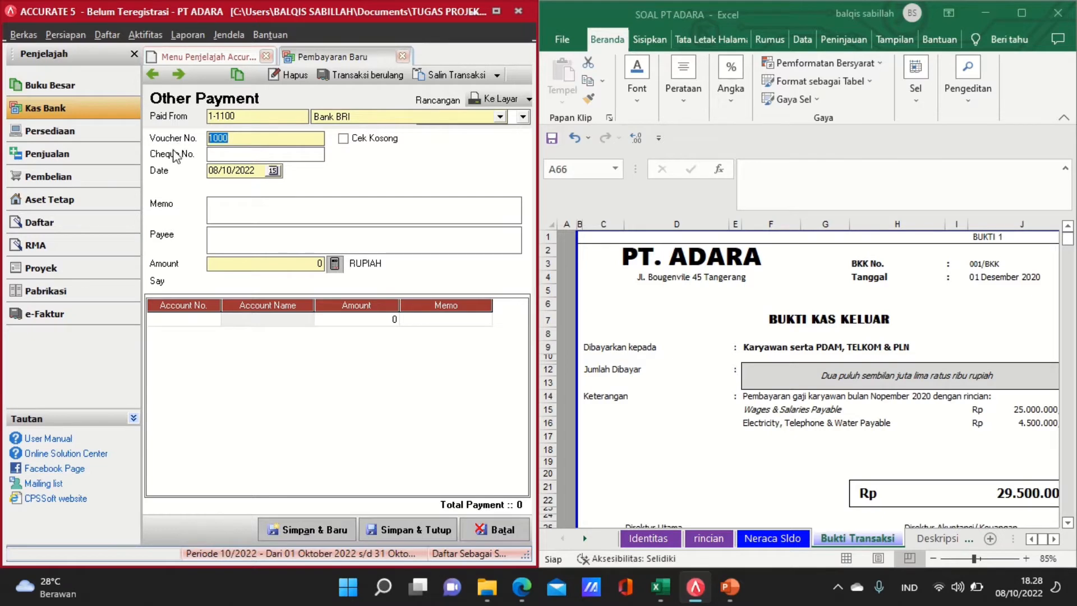
key("BackSpace")
left_click(985, 264)
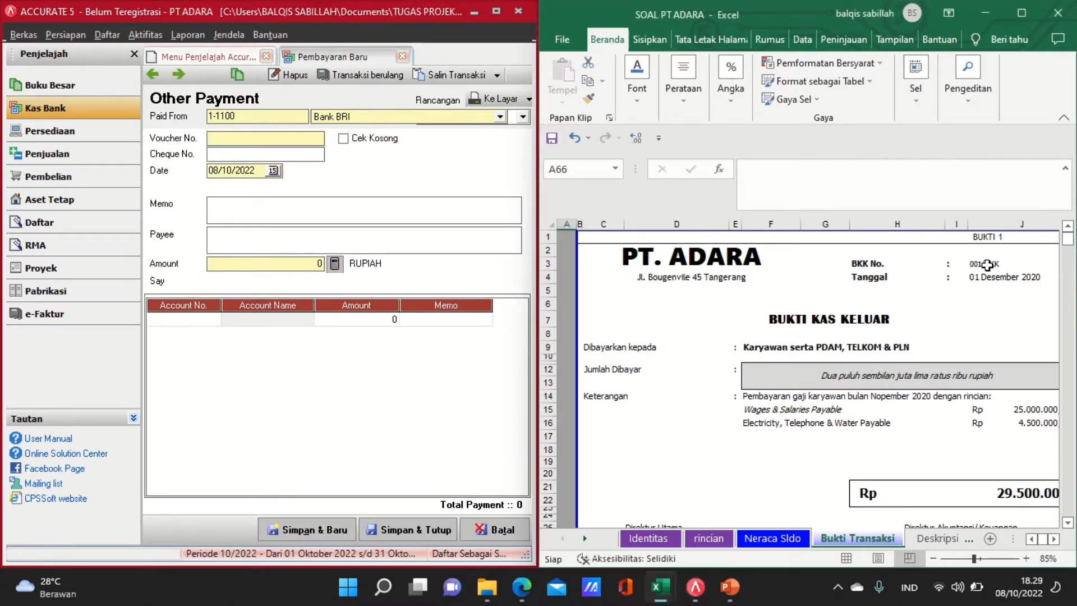
left_click(987, 264)
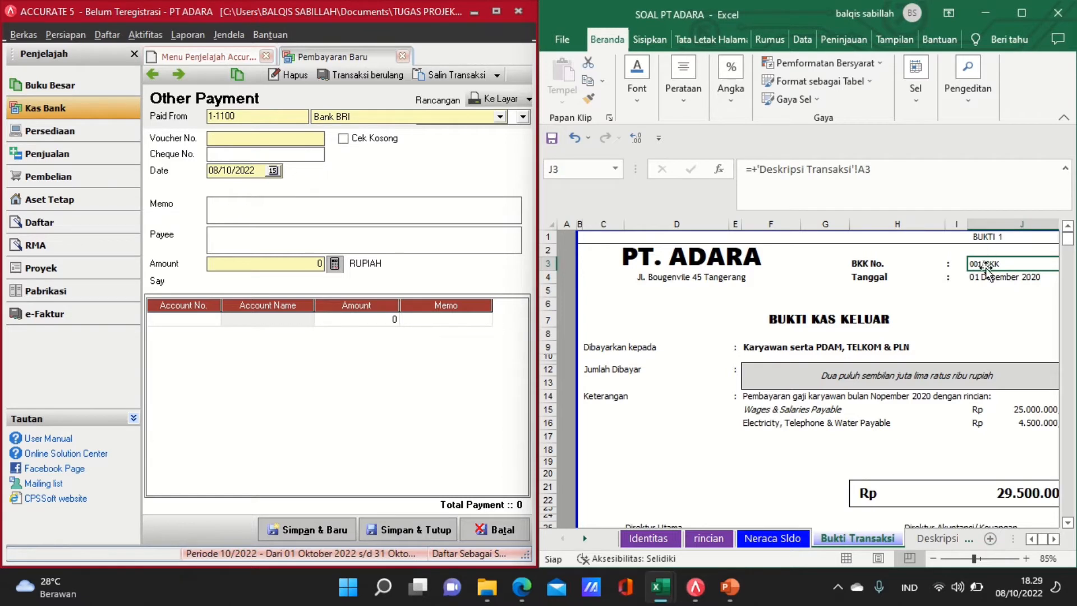
left_click(264, 154)
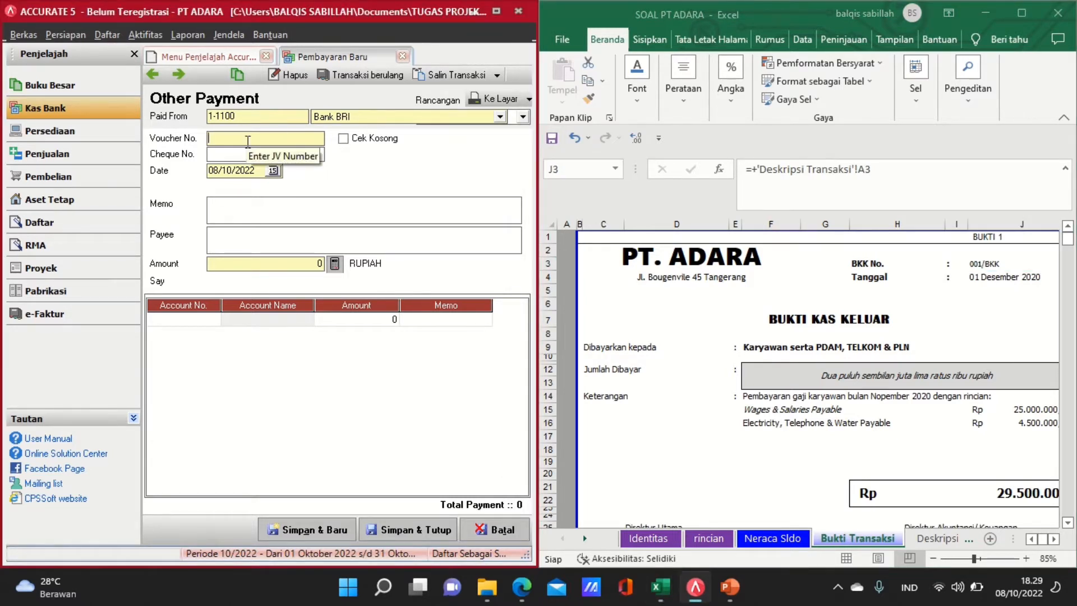
type("001")
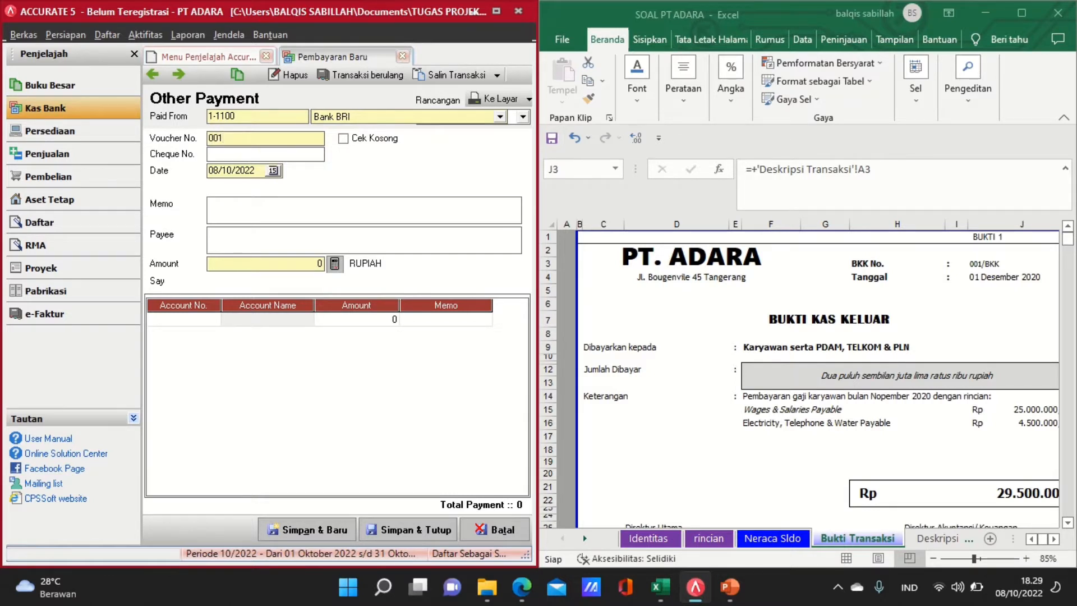
type("/BKK")
Set the payment date to 01/12/2020
left_click_drag(255, 170, 160, 175)
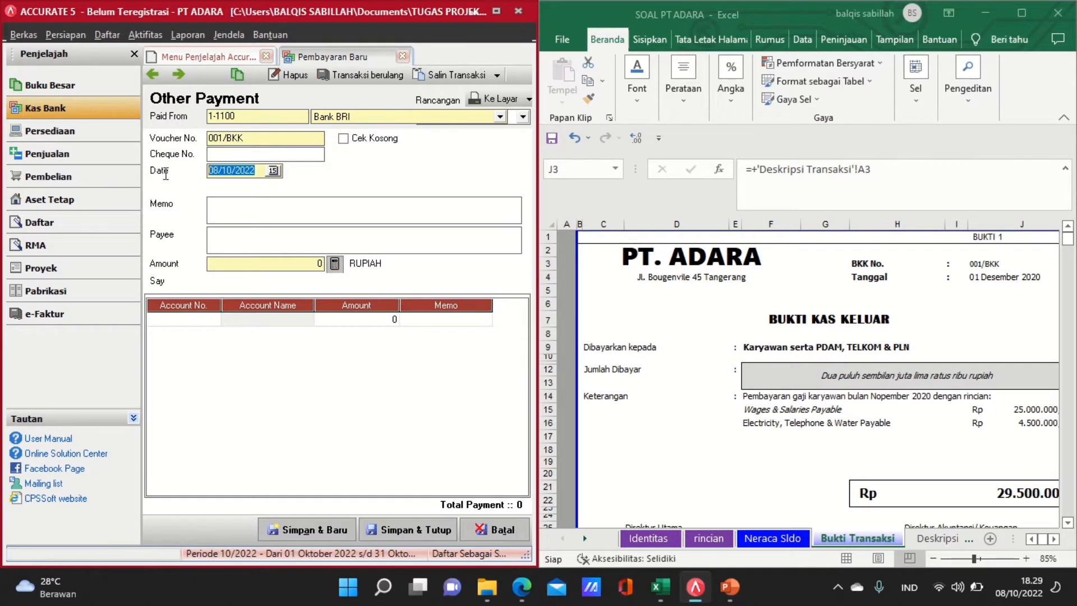
type("01/12/")
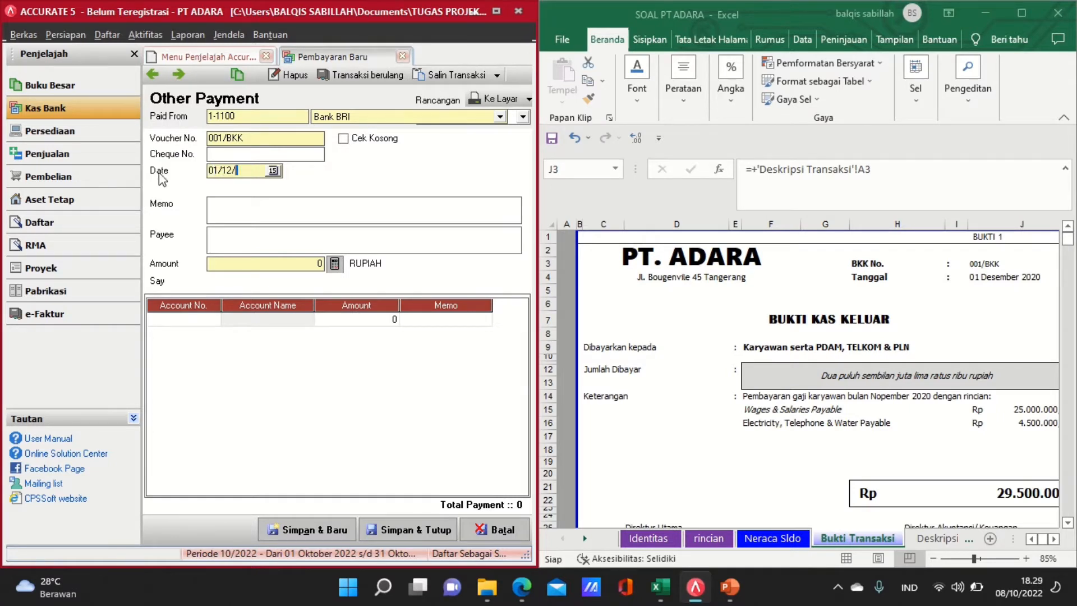
type("2020")
Enter the memo "PEMBAYARAN GAJI KARYAWAN BLN NOV" and the payee "KARYAWAN SERTA PDAM, TELKOM & PLN"
left_click(260, 221)
type("PEMBAYARAN ")
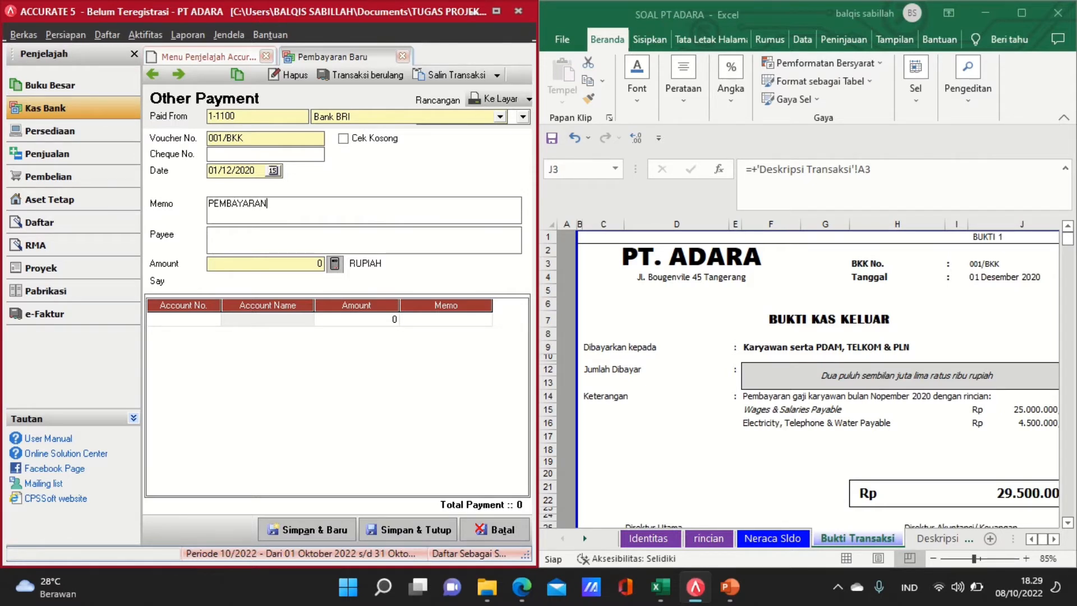
type("GAJI KARYAWAN BLN NOV")
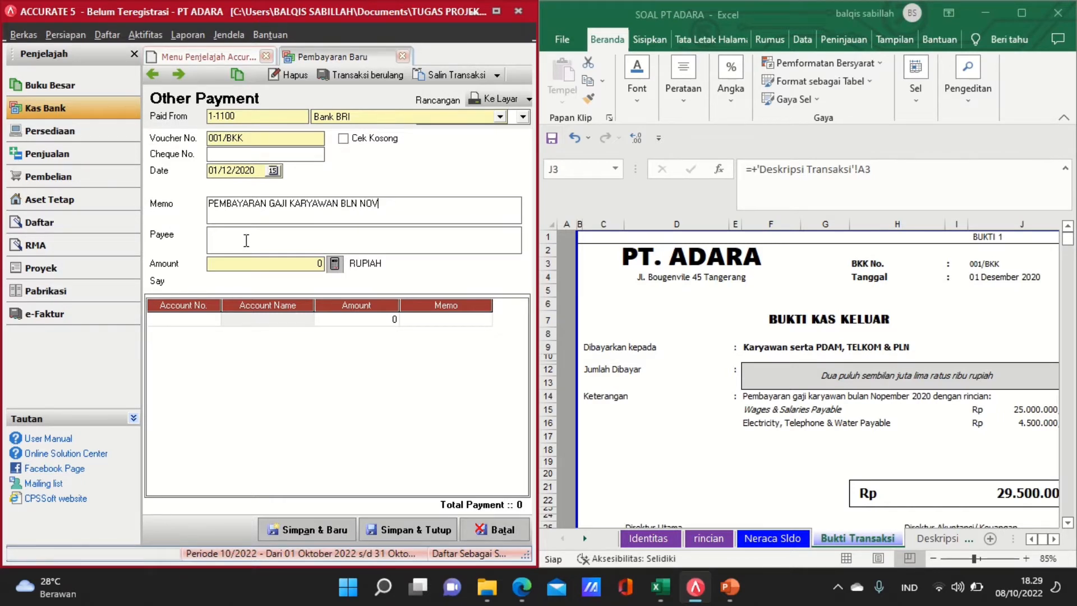
type("KARYAWAN SERTA PDAM,")
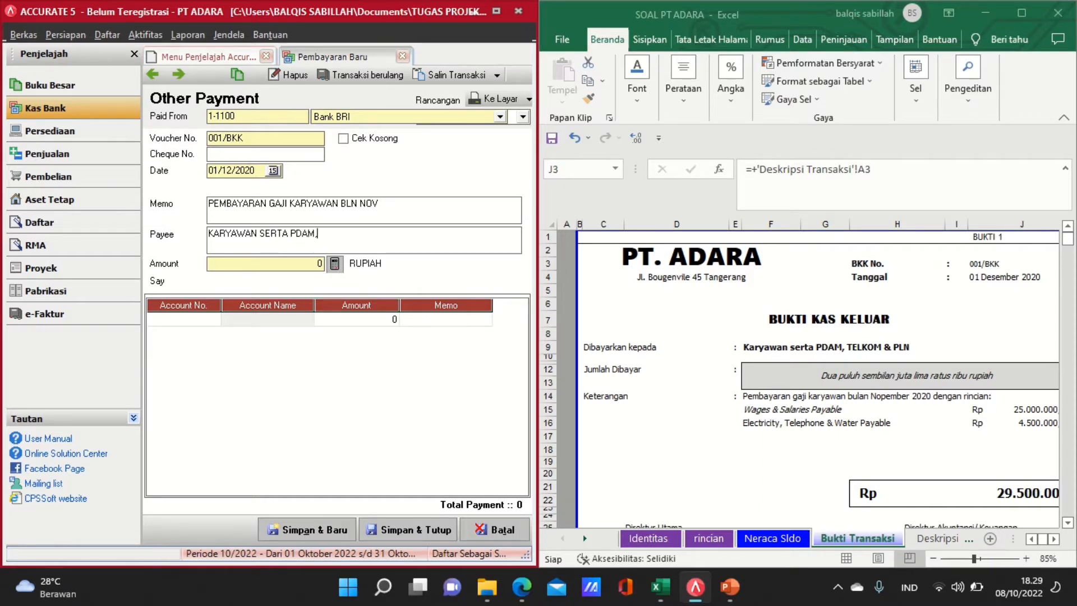
type(" TELKOM & PLN")
Find the Wages & Salaries Payable account for the first payment line and set its amount to 25.000.000
left_click(211, 332)
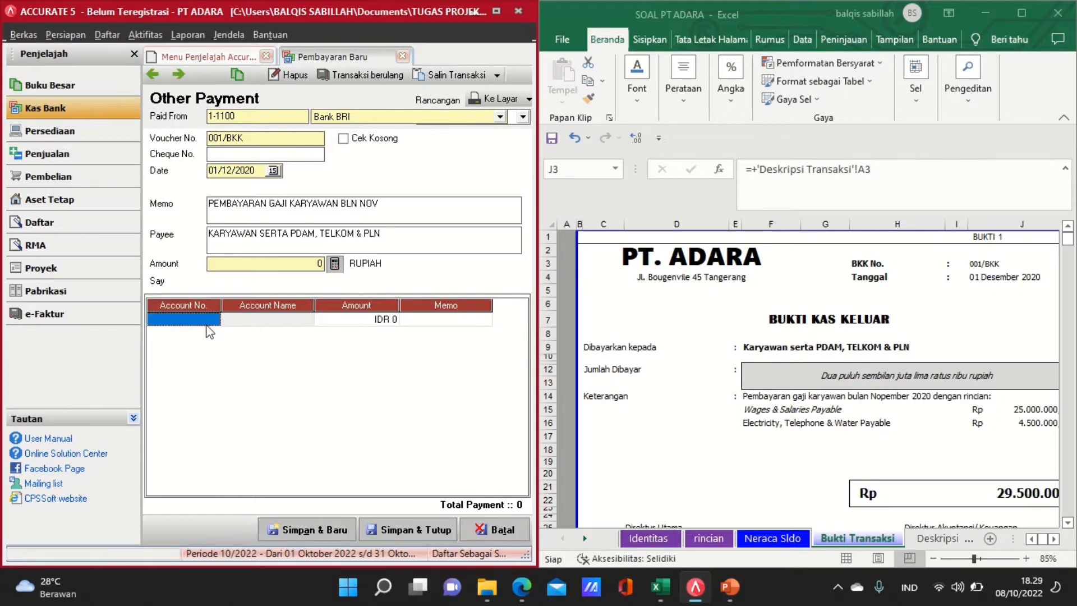
left_click(210, 331)
left_click(213, 319)
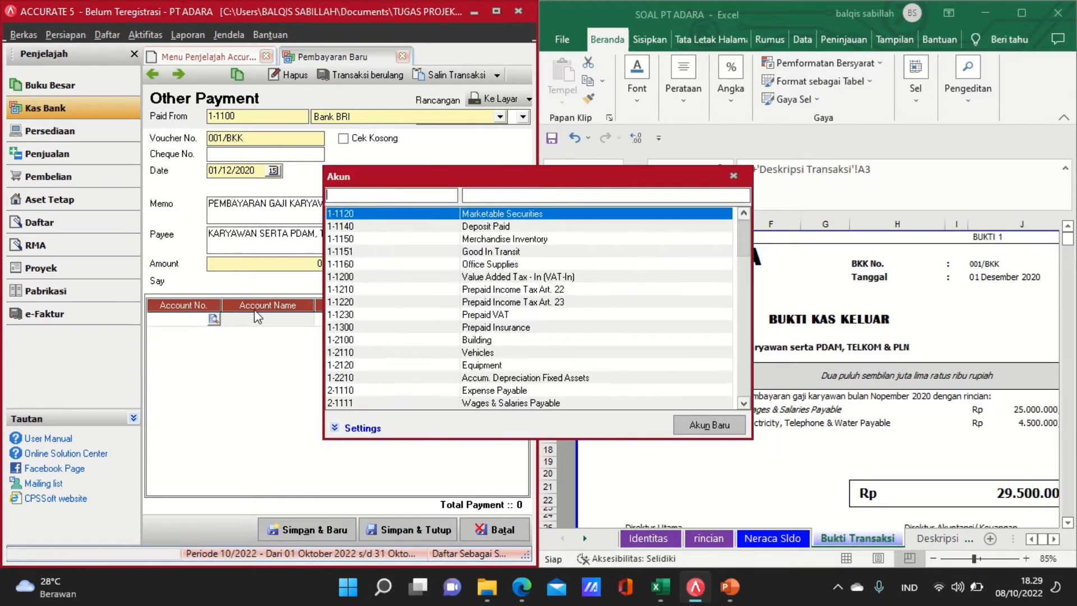
left_click(483, 194)
type("WAG")
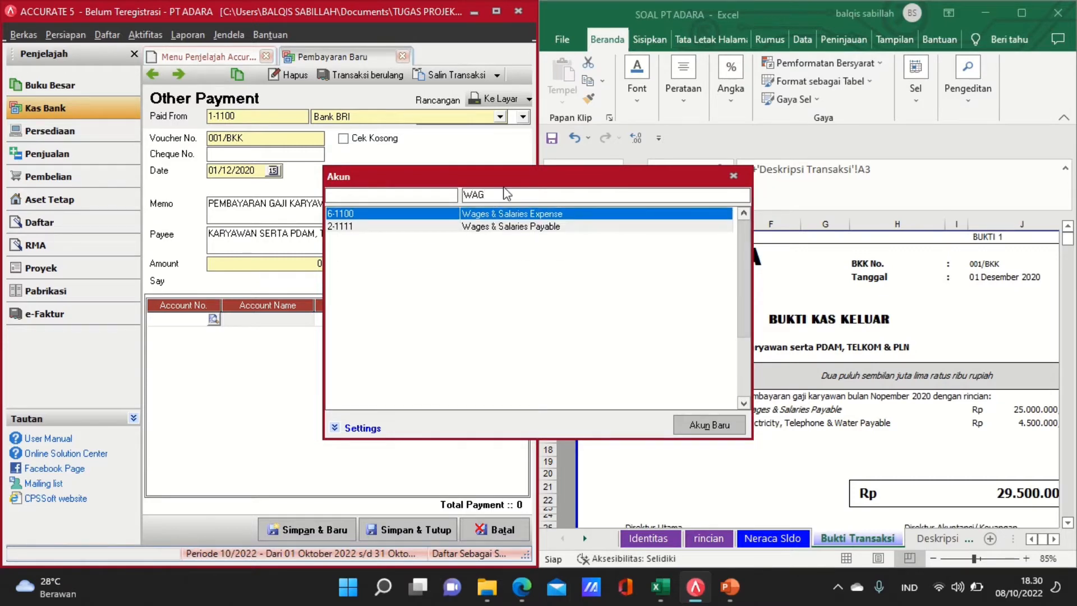
double_click(515, 227)
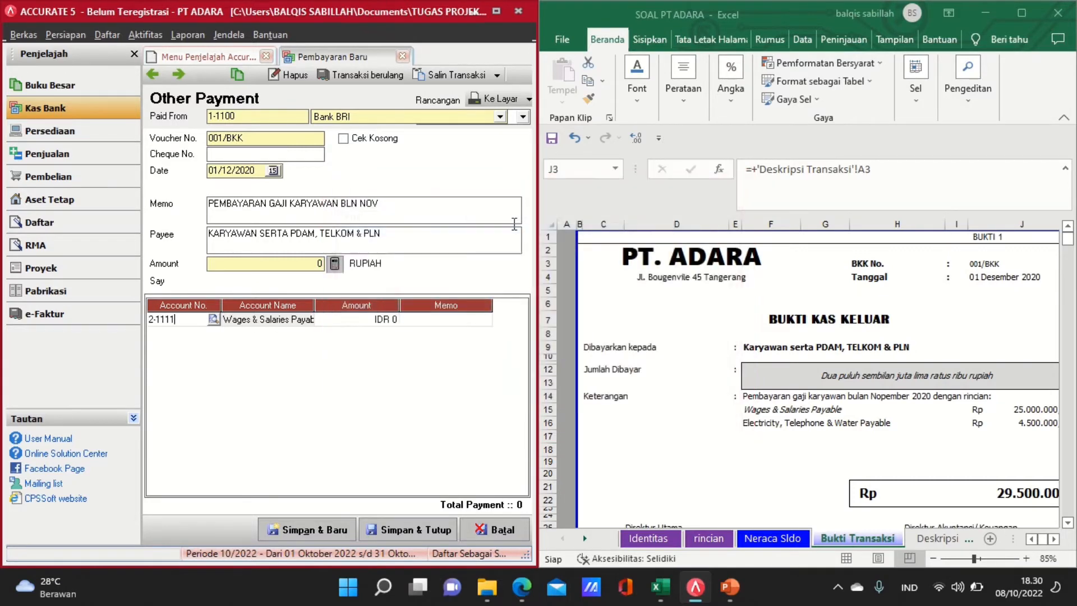
left_click(383, 323)
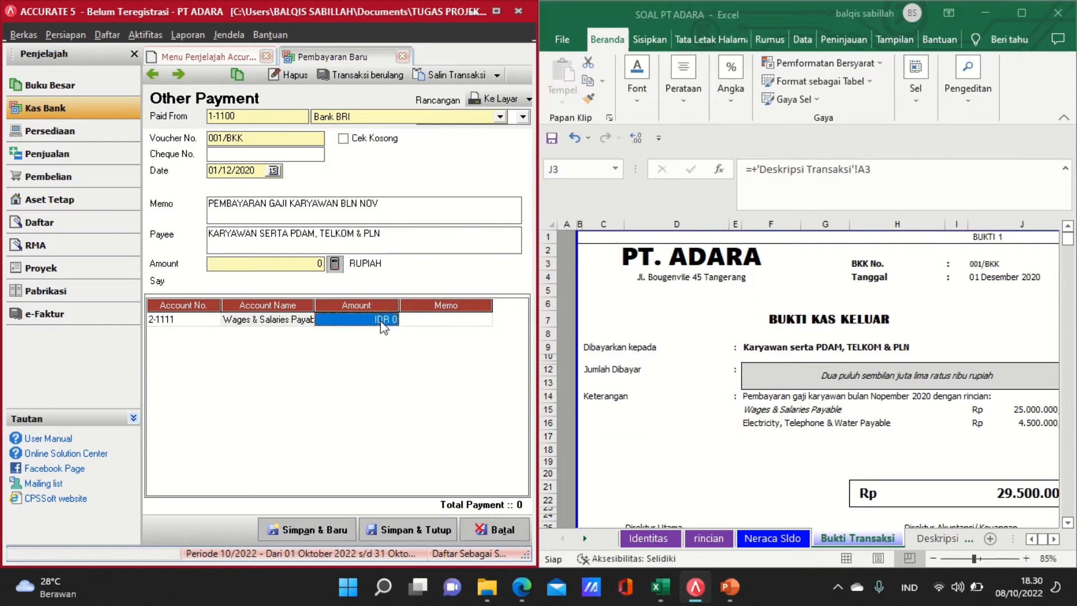
type("25.00")
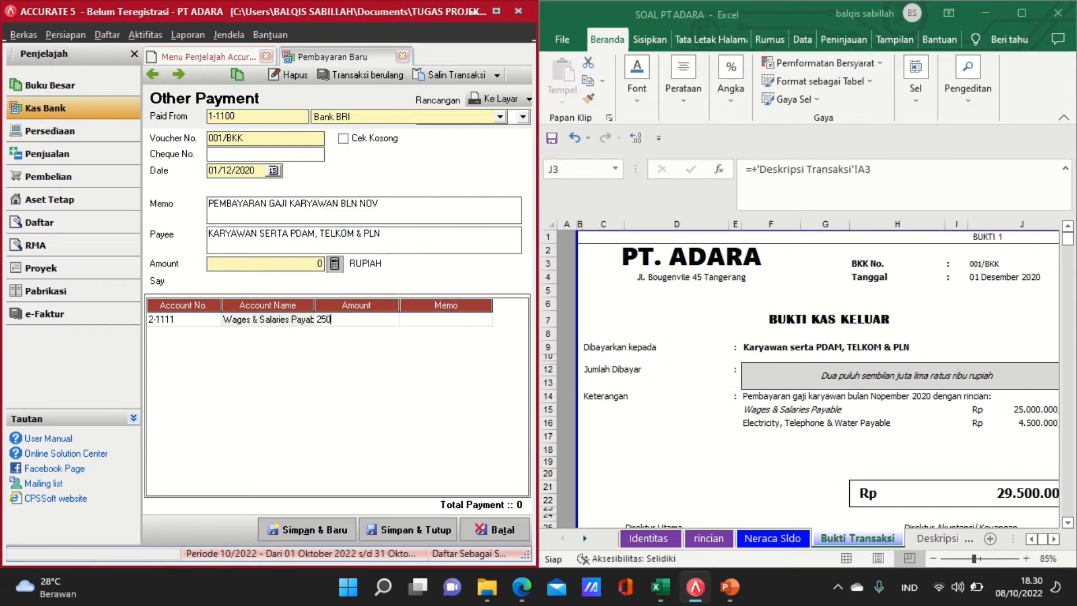
type("0.00")
type("0")
key("Tab")
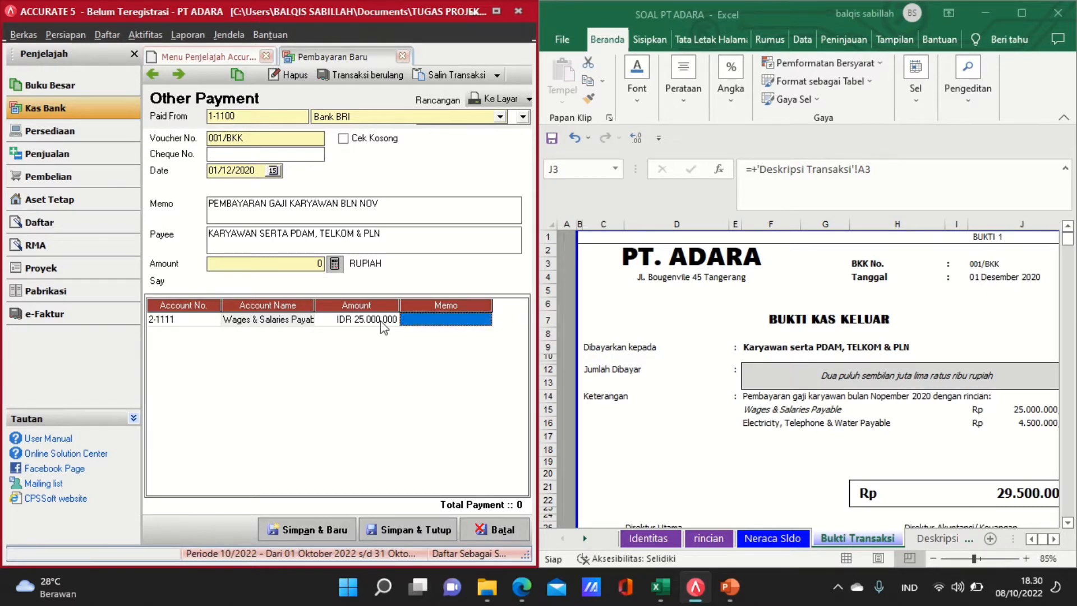
key("Tab")
Add a second payment line for the Electricity, Telephone & Water Payable account with an amount of 4.500.000
left_click(183, 335)
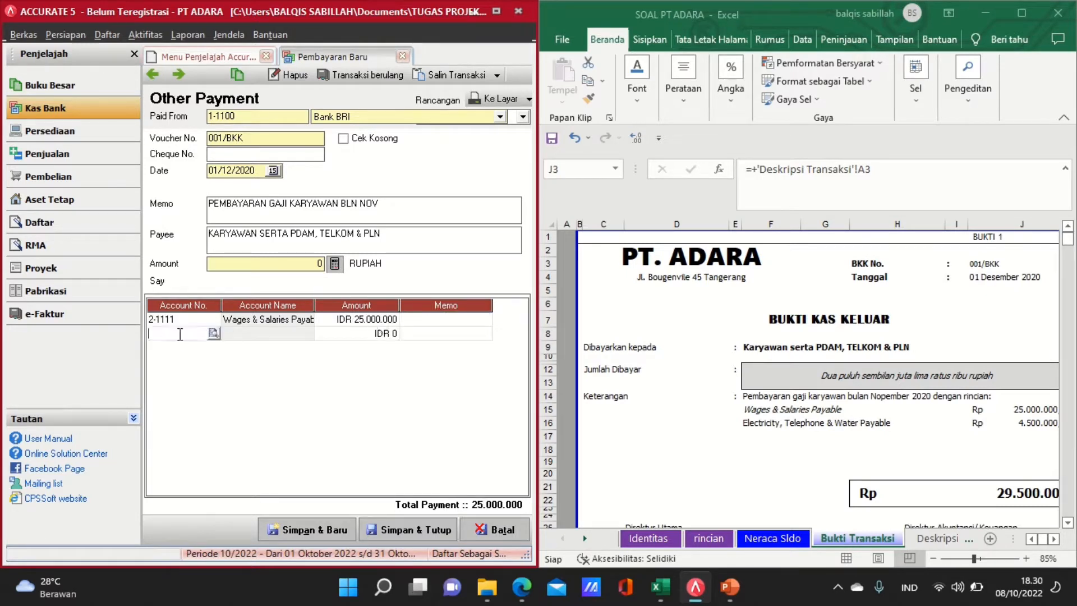
left_click(213, 334)
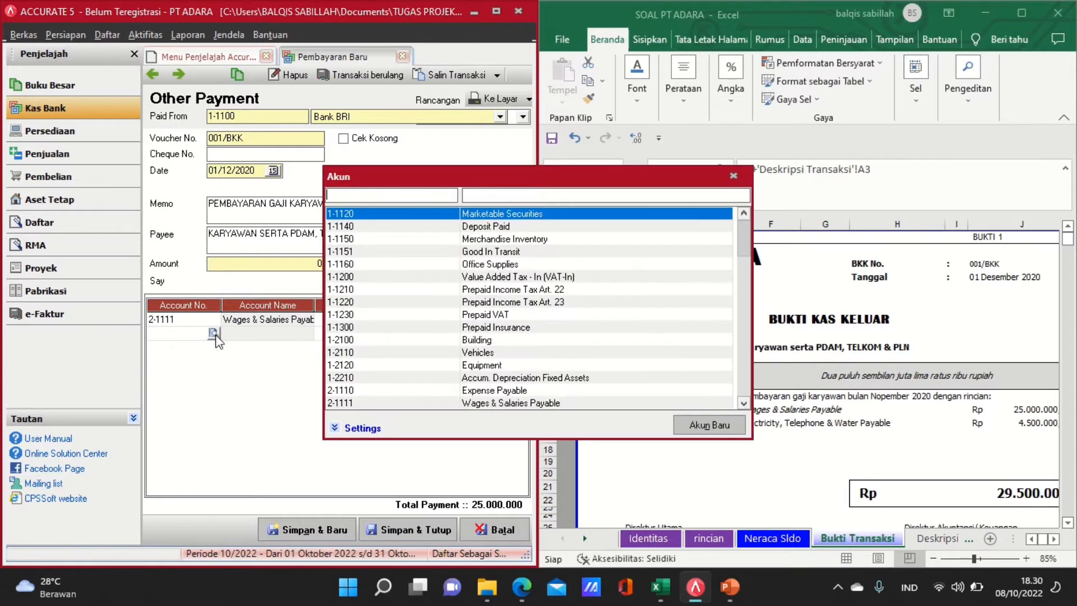
type("ELE")
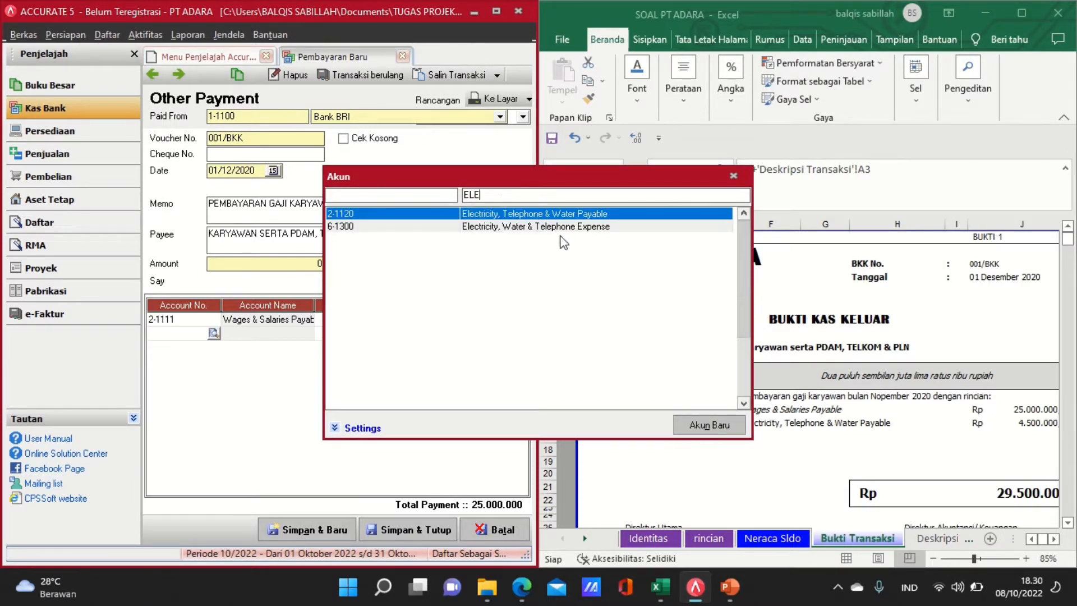
double_click(591, 215)
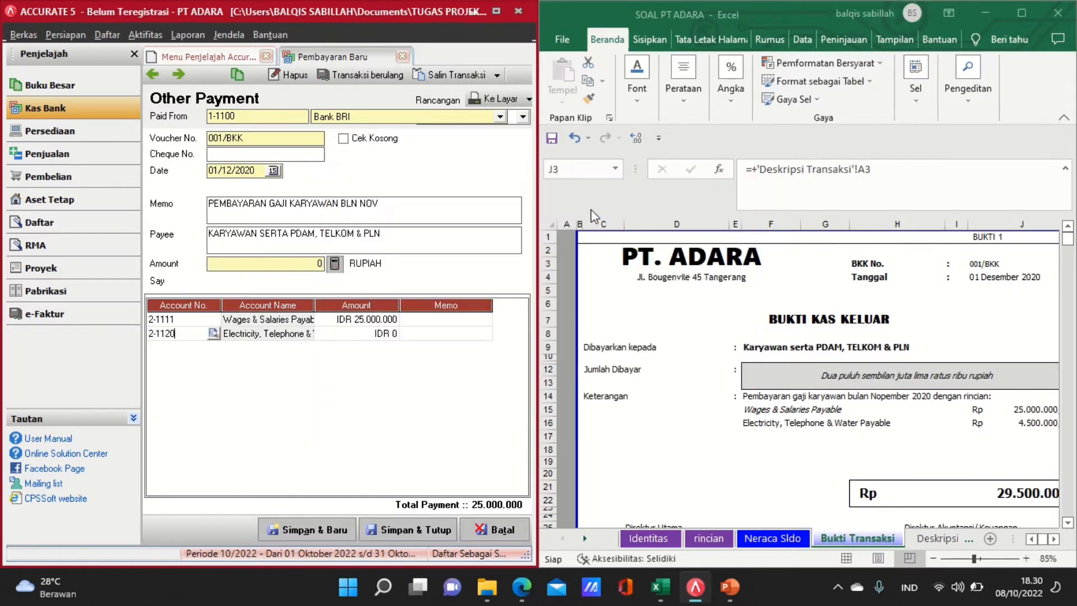
left_click(377, 334)
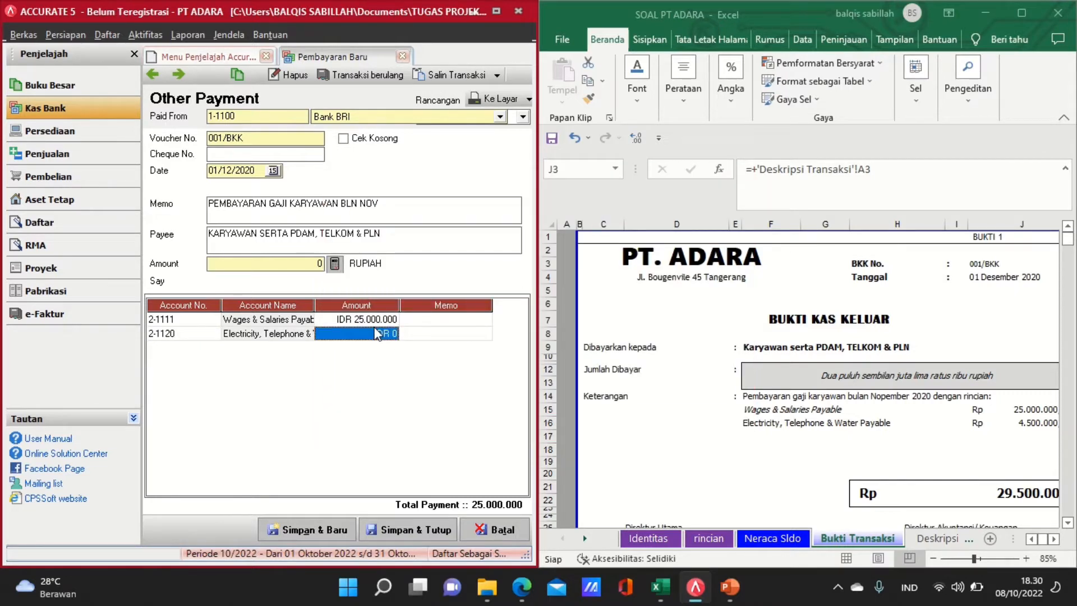
type("4500")
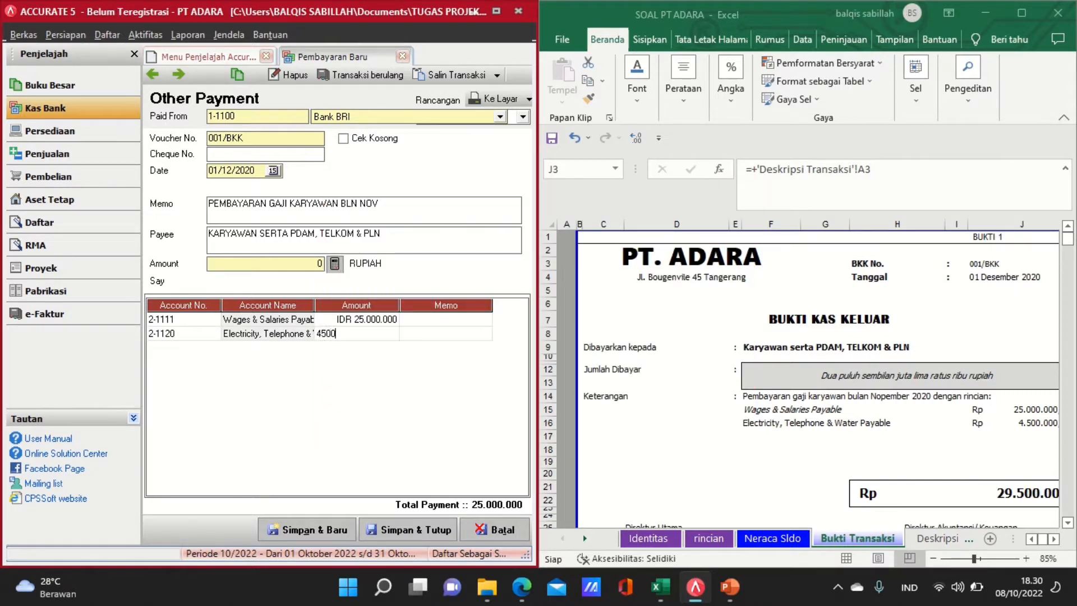
type("000")
key("Tab")
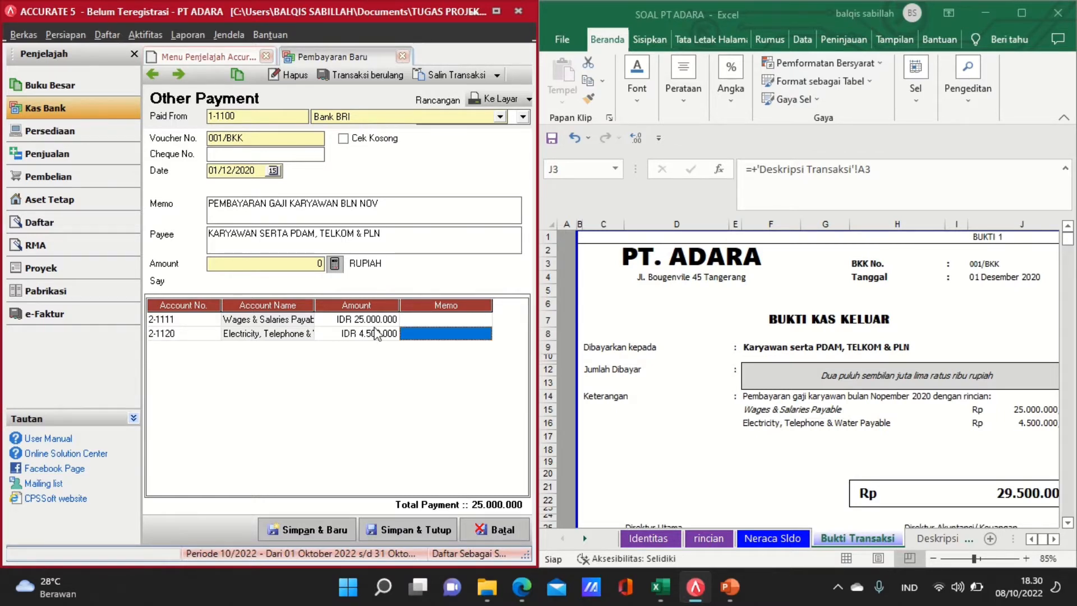
Calculate the payment amount from the detail lines, and save and close the payment
left_click(335, 263)
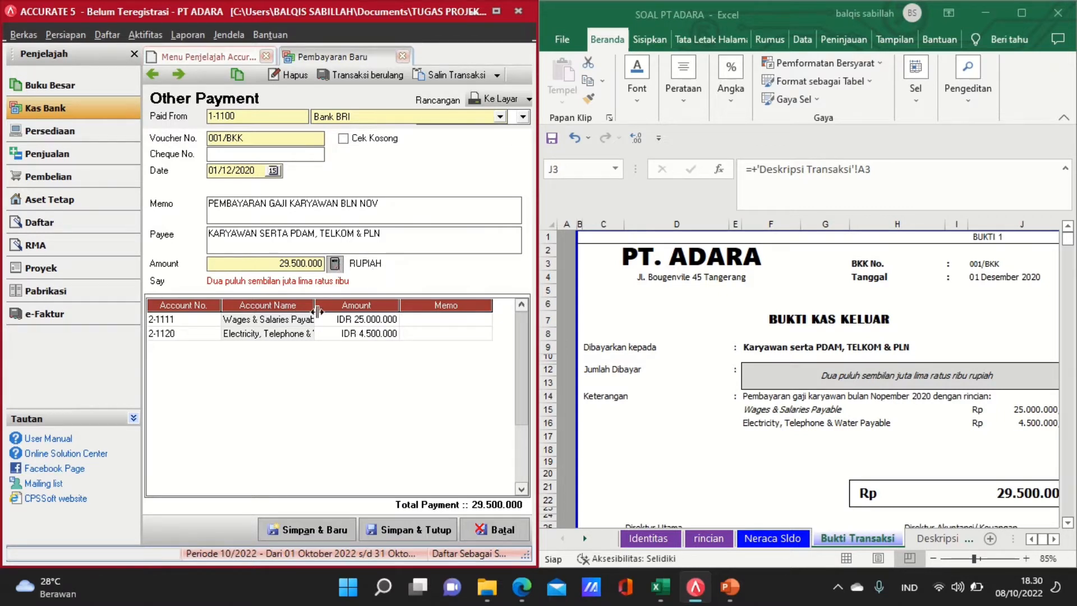
left_click(422, 527)
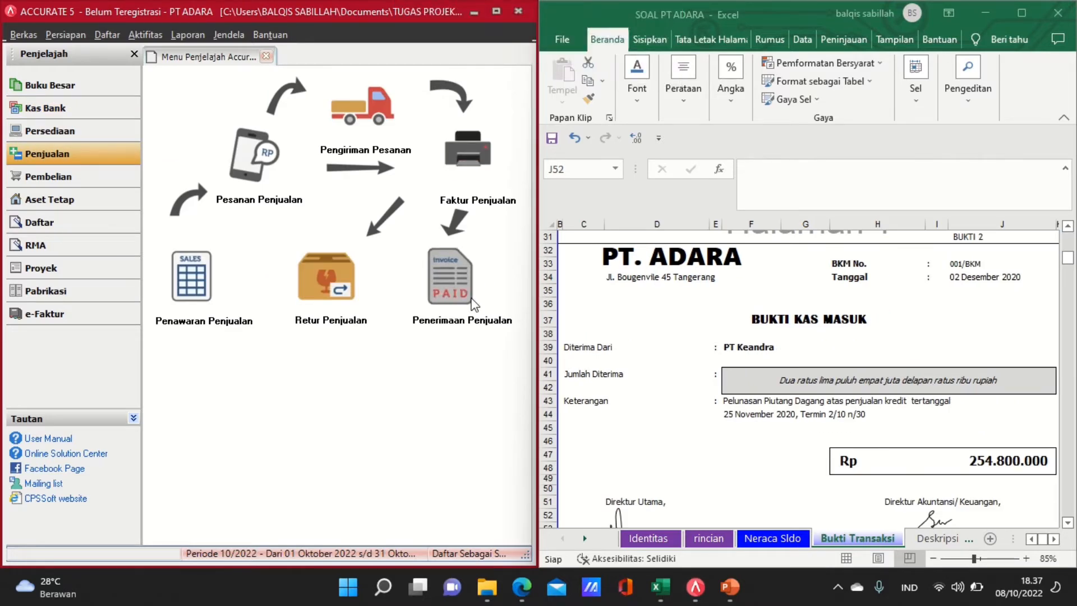
Start a new customer receipt in the sales module and choose PT Keandra as the received-from customer
left_click(473, 303)
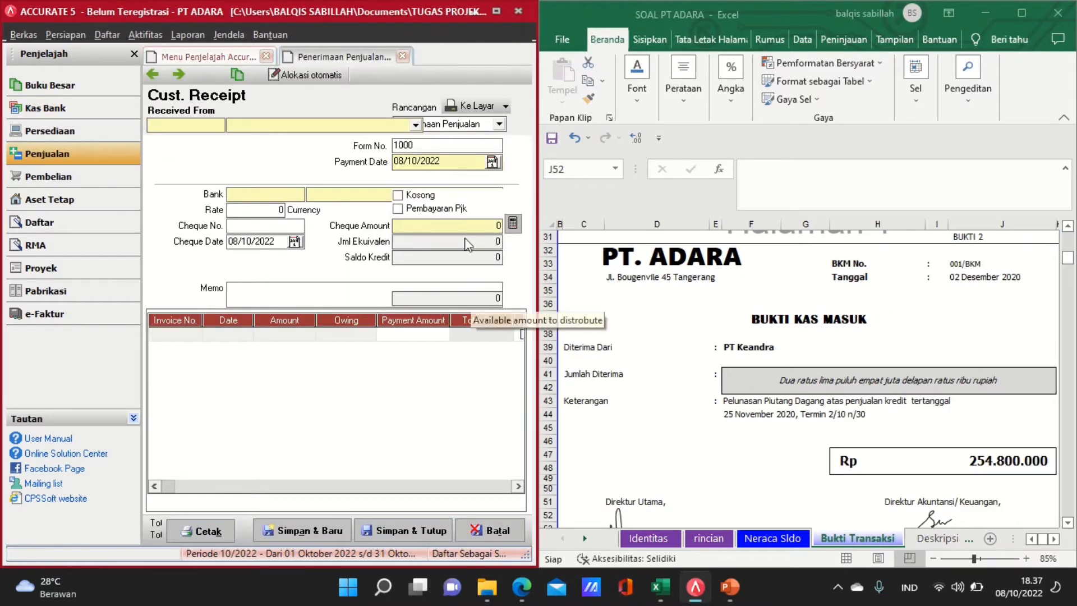
left_click(415, 125)
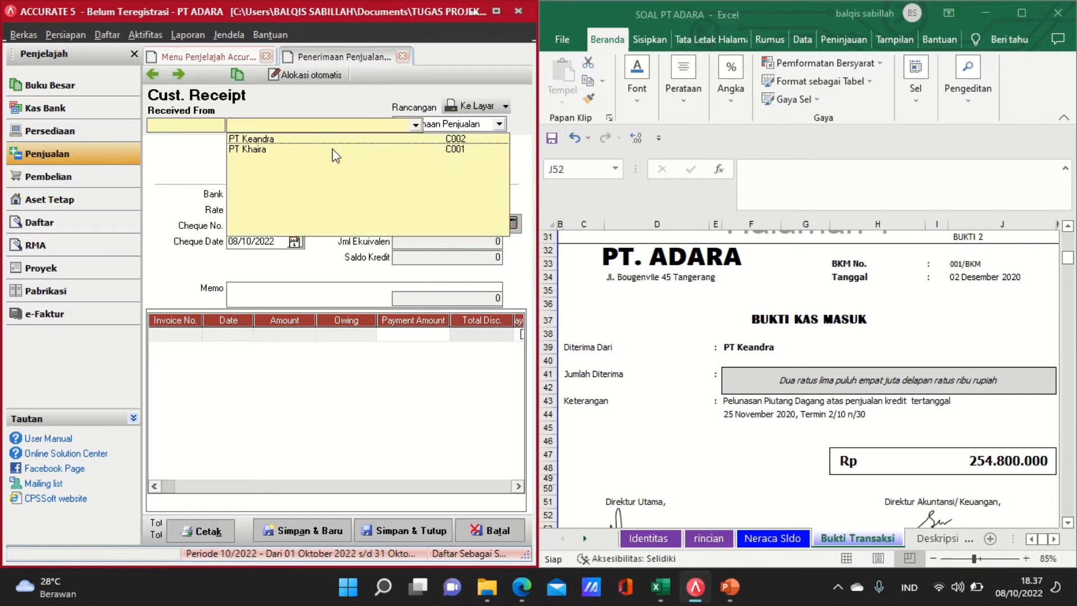
left_click(309, 140)
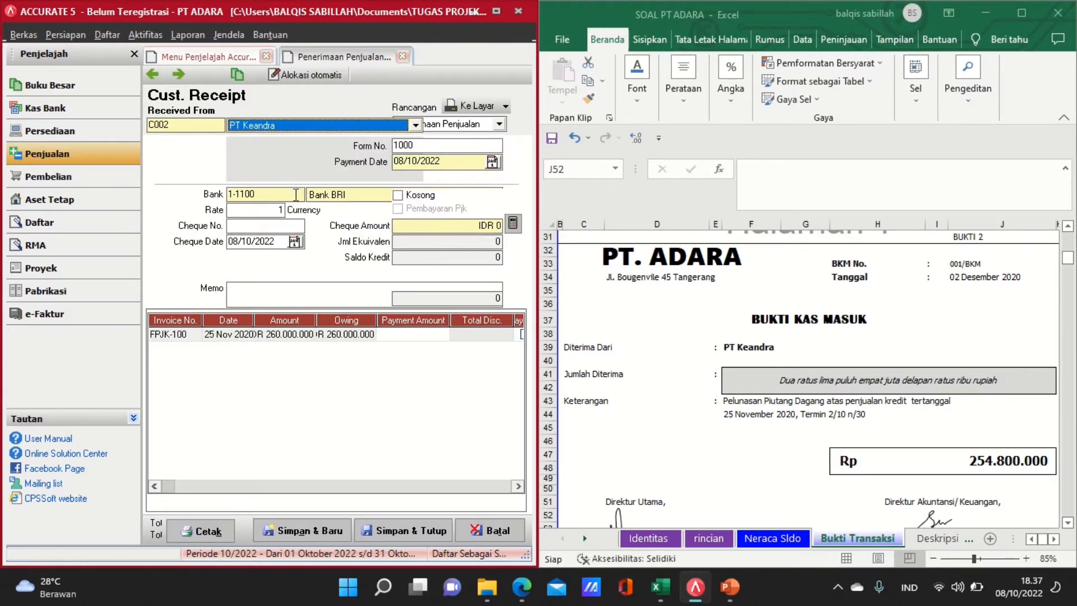
Set the receipt's form number to 001/BKM and its payment date to 02/12/2020
left_click(456, 144)
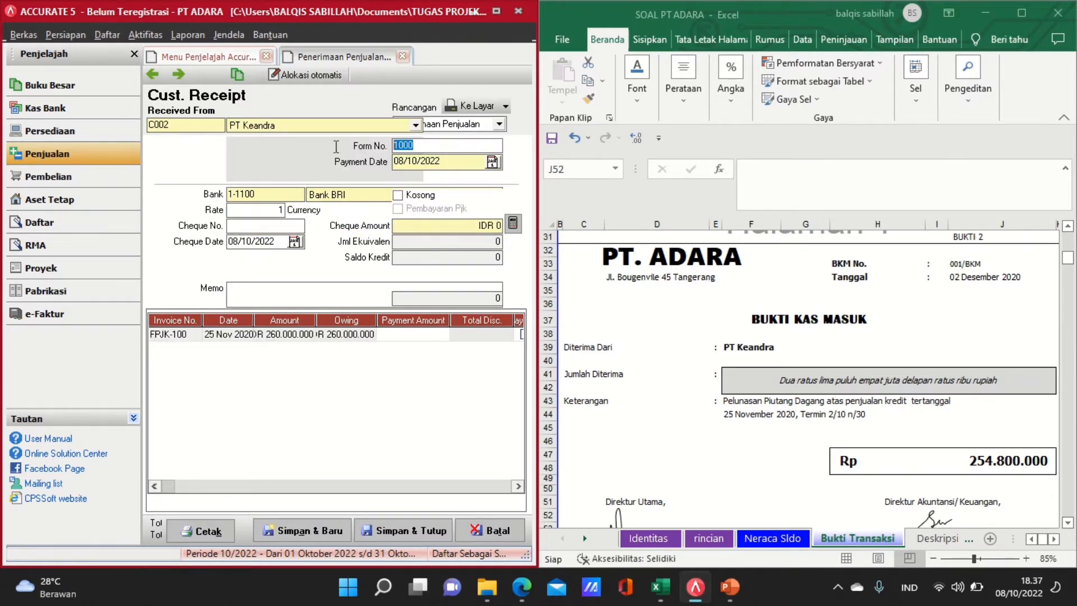
type("001/BKM")
left_click(452, 167)
type("02/12/2020")
Set the receipt's cheque date to 02/12/2020
left_click(285, 242)
left_click_drag(285, 241, 213, 244)
key("BackSpace")
type("02/")
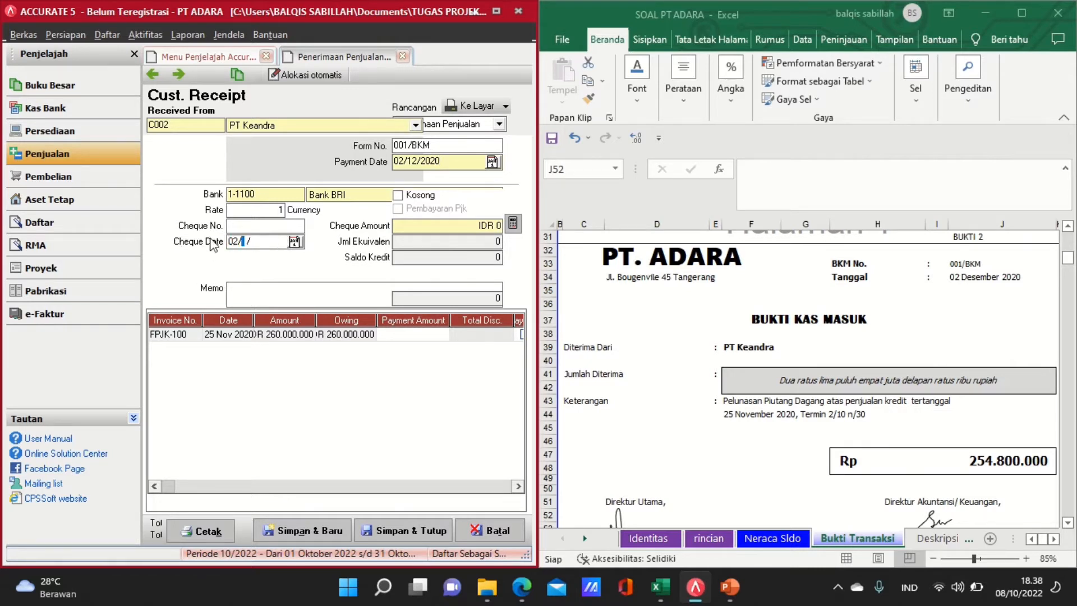
type("12/2020")
Widen the accounting window and the pay column, and mark invoice FPJK-100 as paid in the receipt
left_click_drag(536, 317, 623, 314)
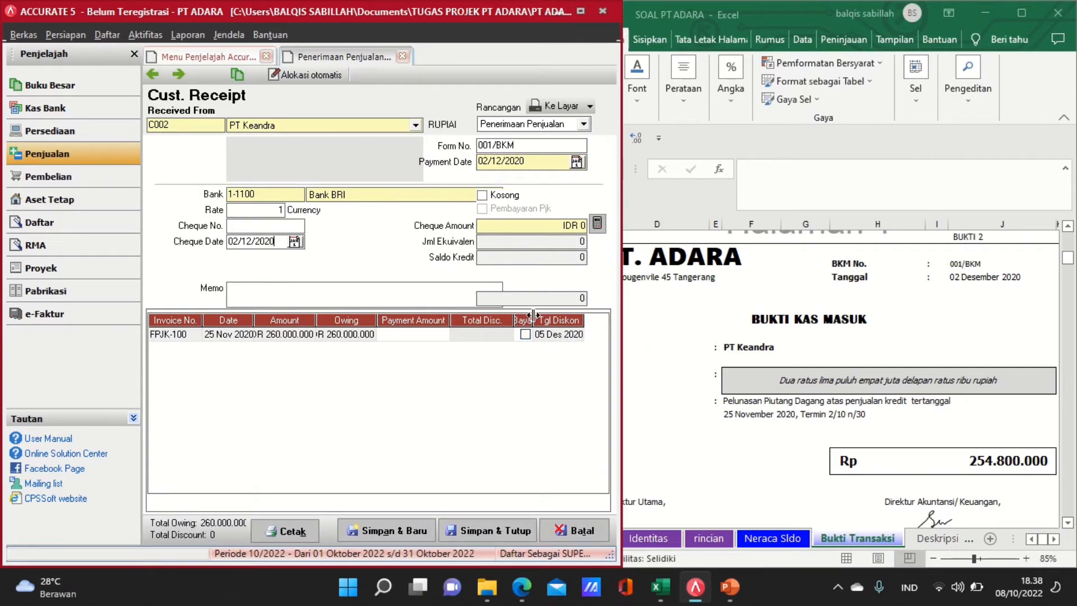
mouse_move(533, 316)
left_mouse_down()
mouse_move(561, 316)
mouse_move(547, 316)
left_mouse_up()
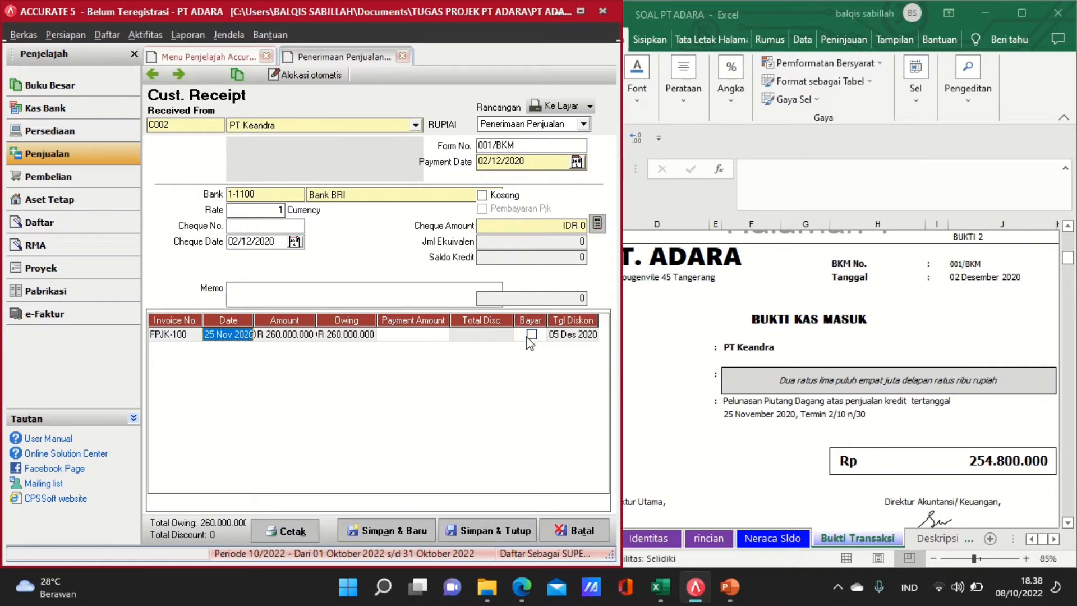
left_click(531, 335)
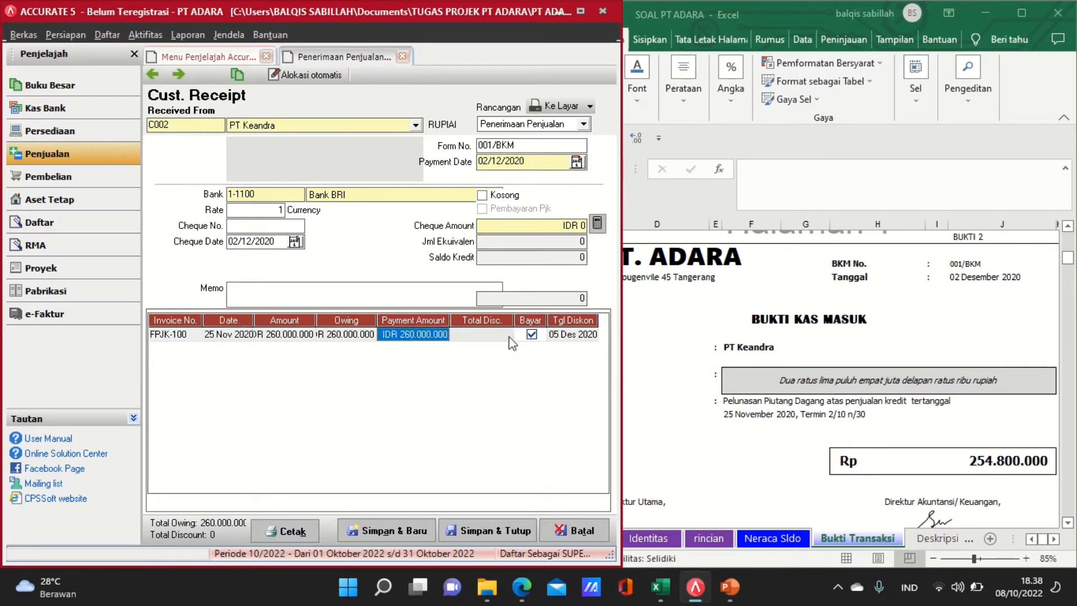
Open the discount information for invoice FPJK-100 and enter a discount amount of 5.200.000
left_click(510, 336)
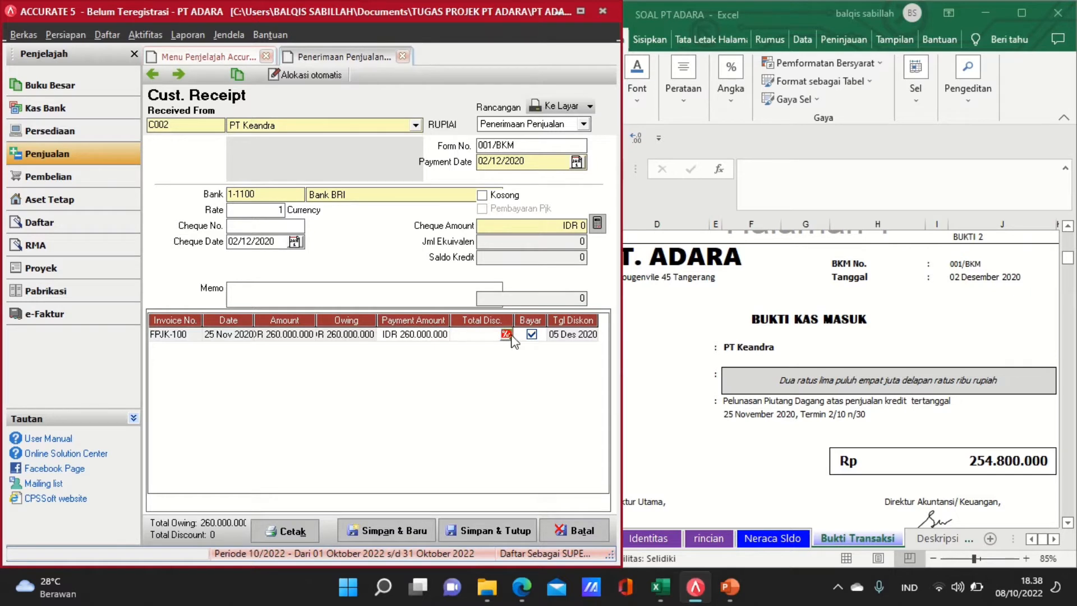
left_click(507, 335)
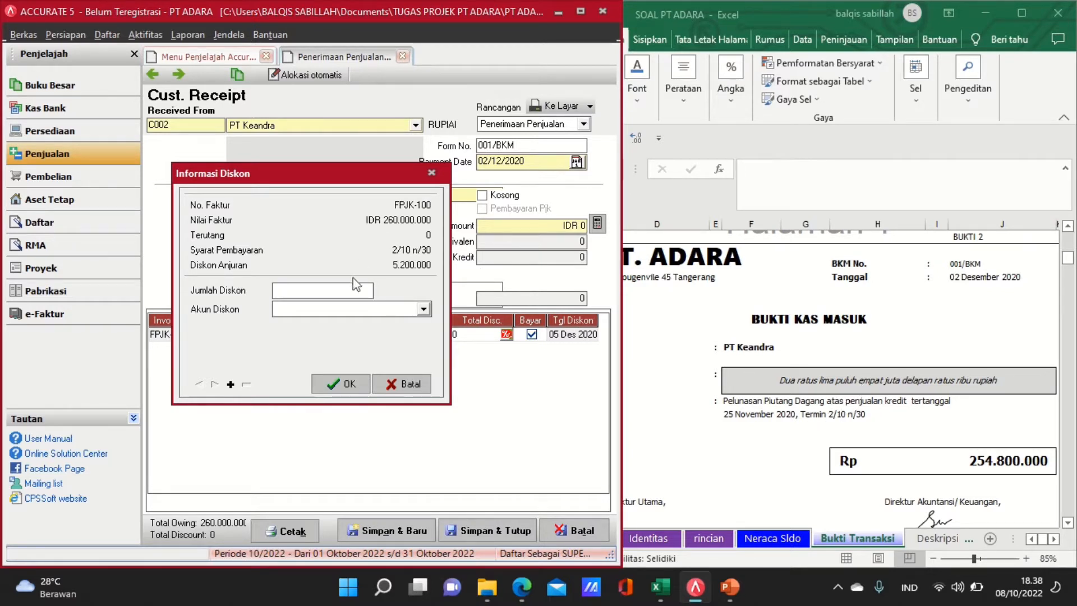
left_click(334, 291)
type("5200000")
key("Tab")
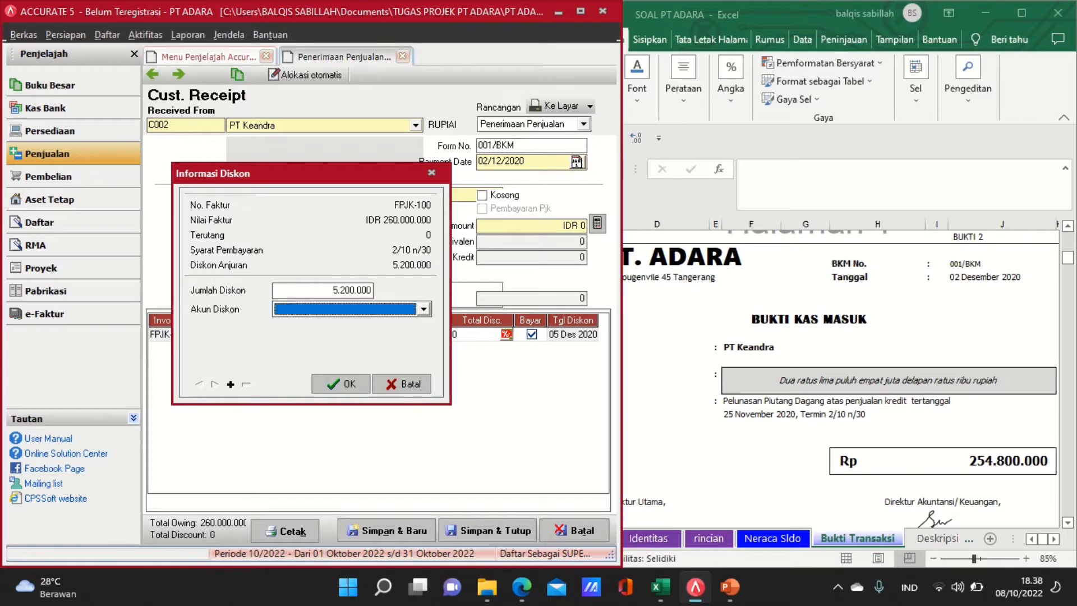
Assign the discount to the Sales Discounts account, and calculate the receipt's cheque amount from the invoice line
left_click(423, 310)
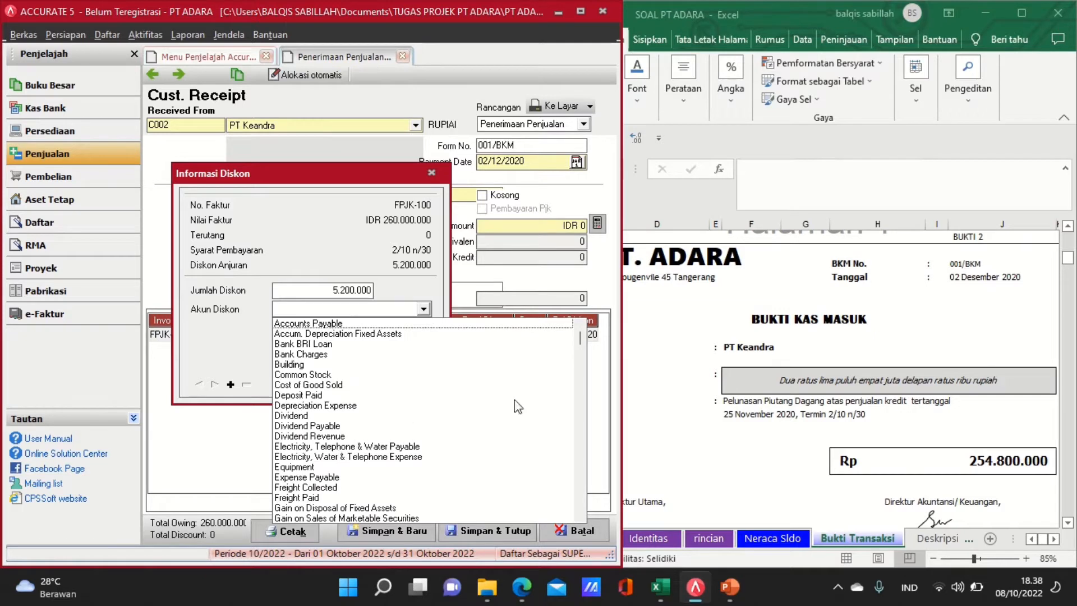
left_click(582, 362)
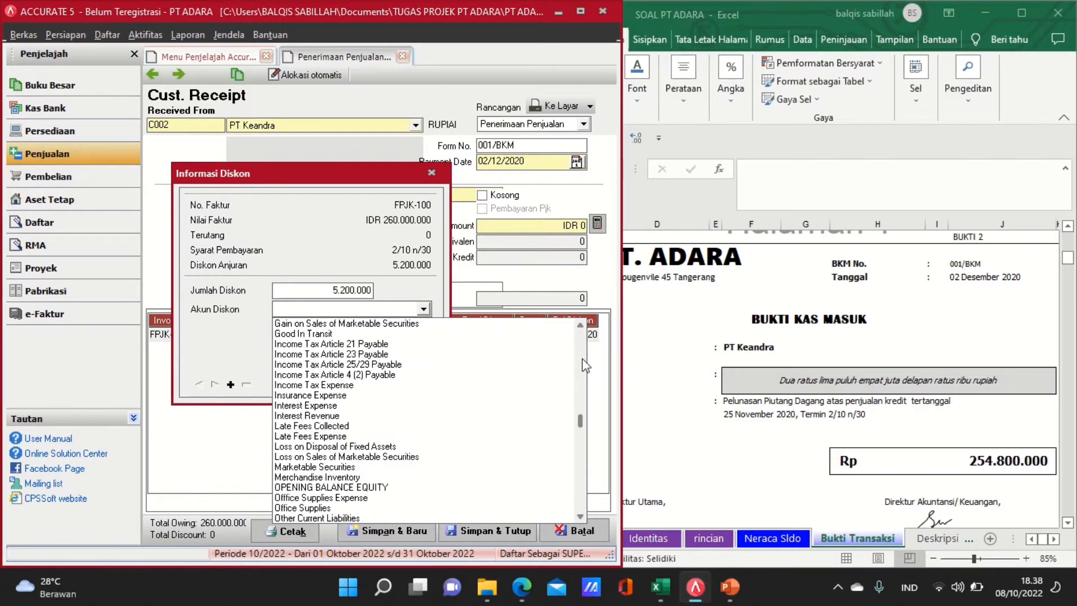
left_click(583, 363)
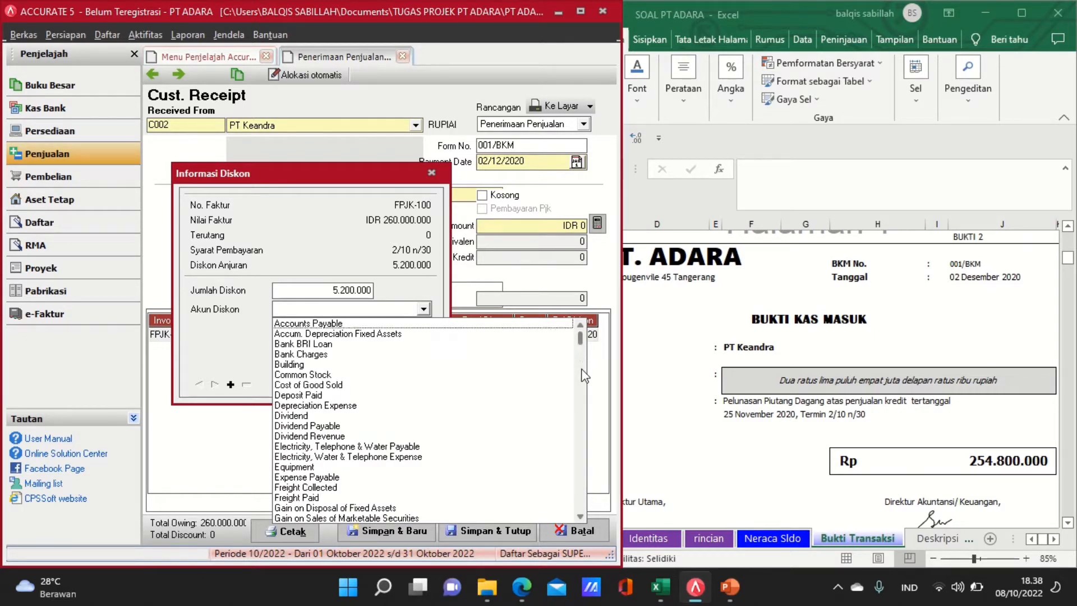
left_click(583, 402)
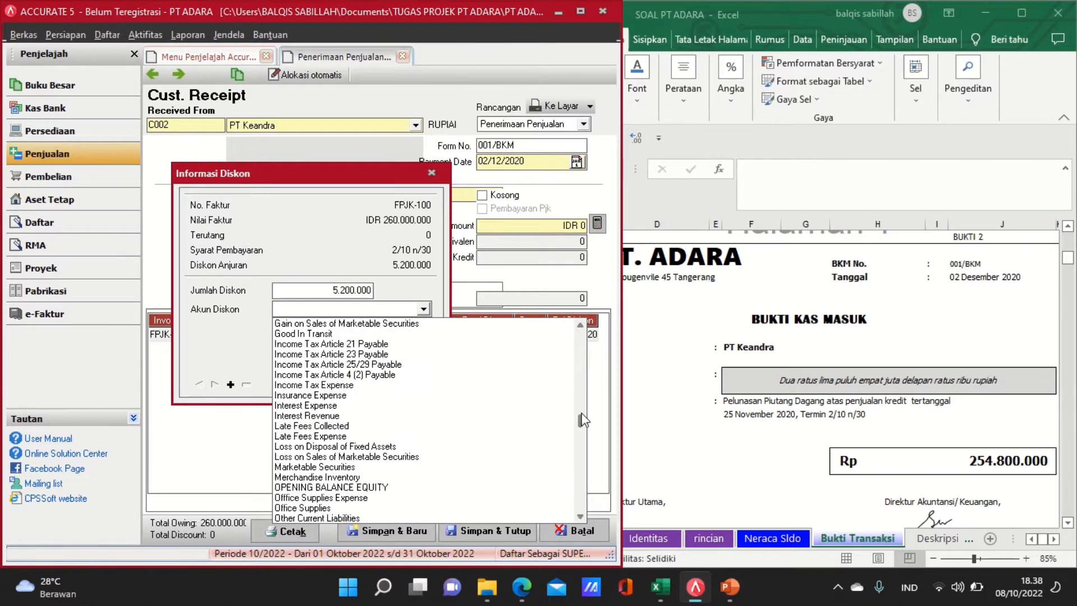
left_click(578, 457)
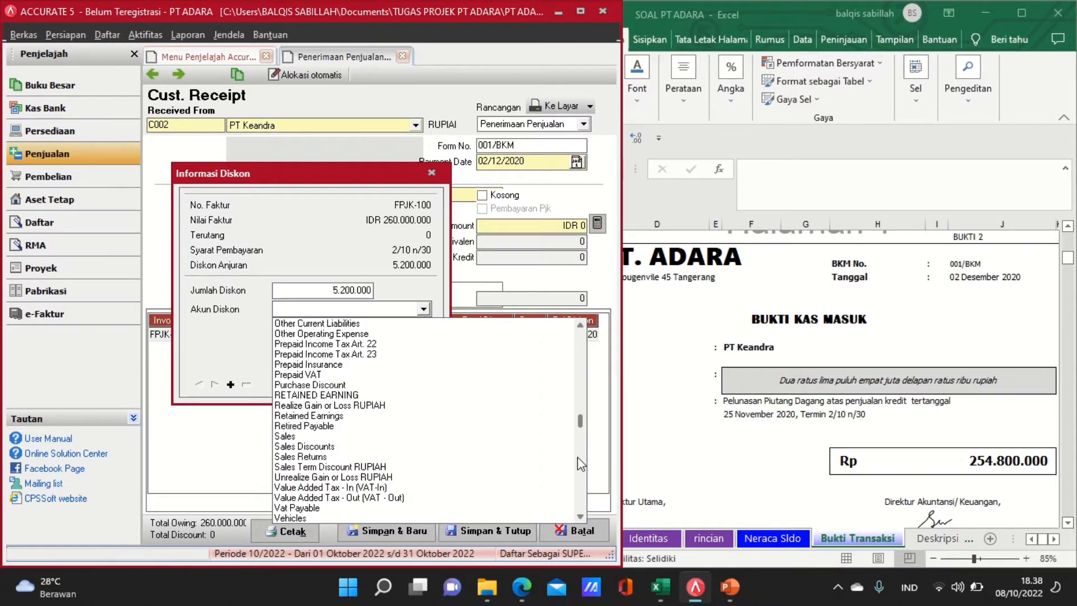
left_click(318, 447)
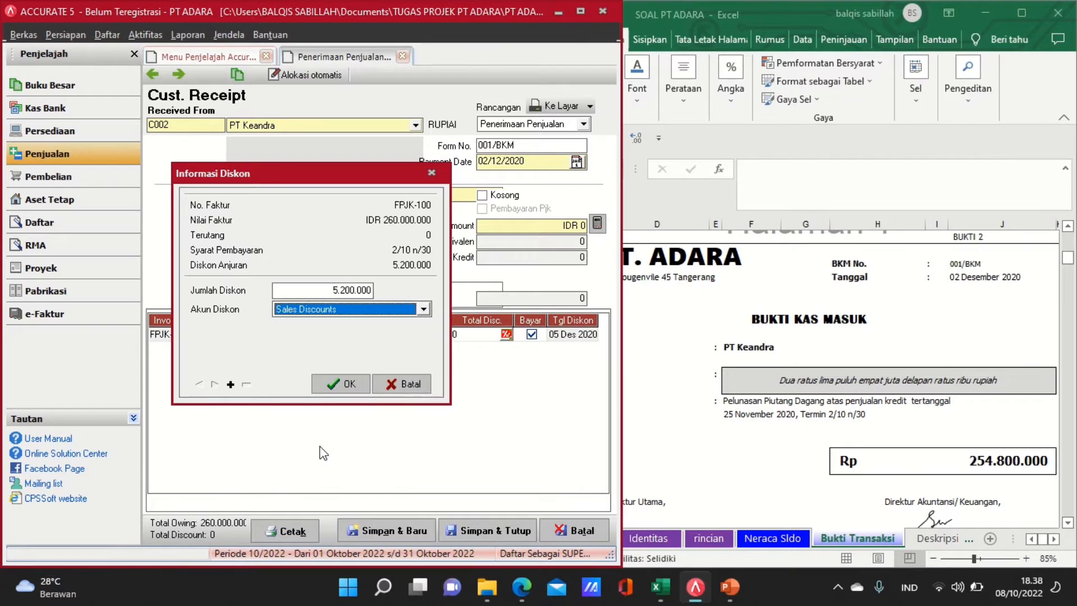
left_click(349, 386)
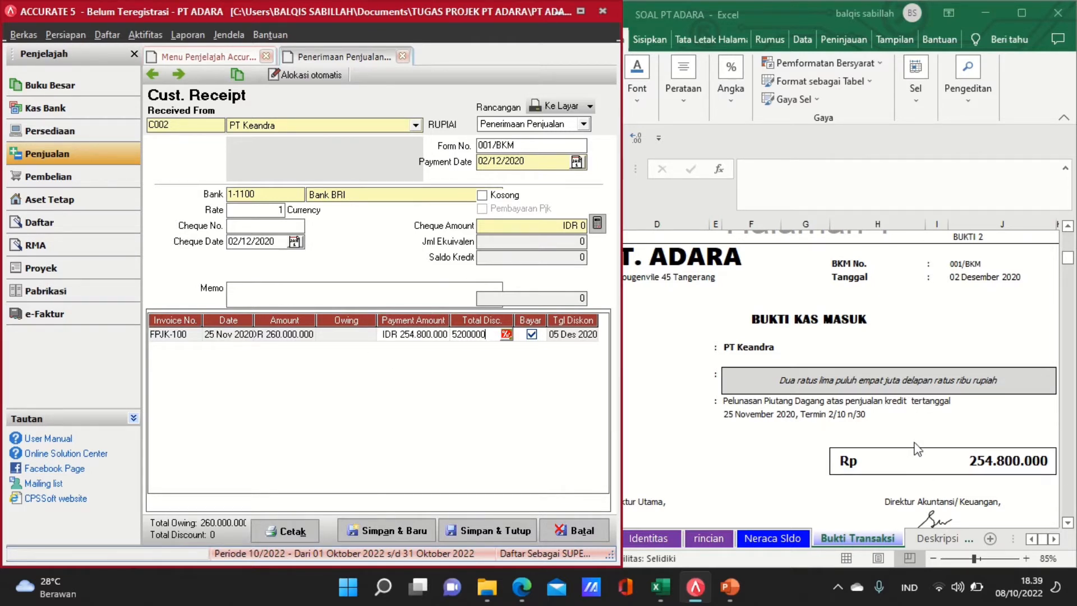
left_click(597, 225)
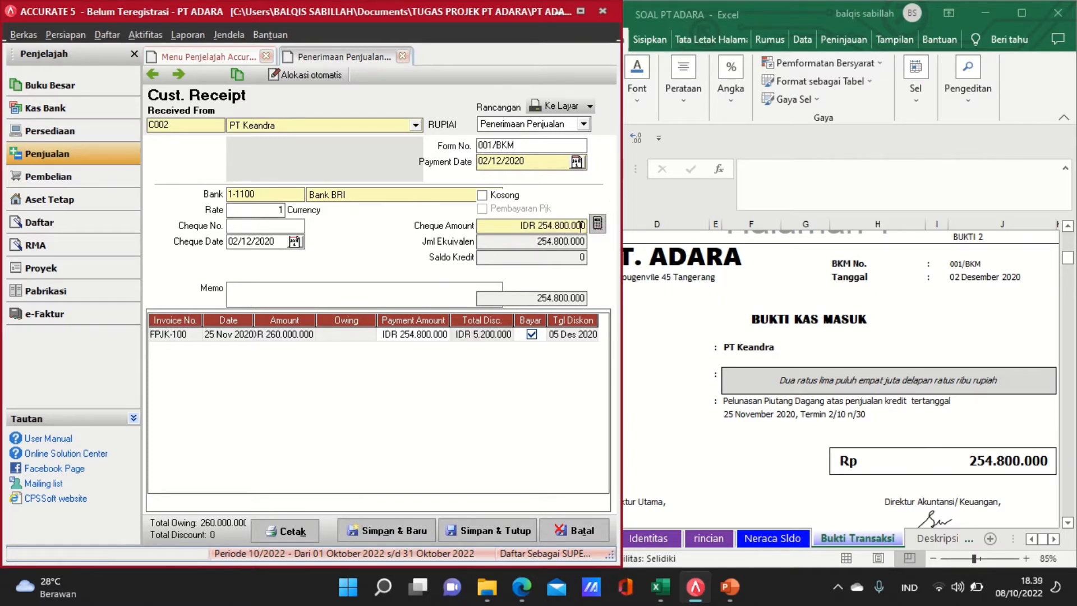
Enter the memo PELUNASAN PIUTANG DAGANG ATAS PENJUALAN KREDIT, and save and close the customer receipt
left_click(314, 295)
type("PELUNASAN PIUTANG DAGANG ")
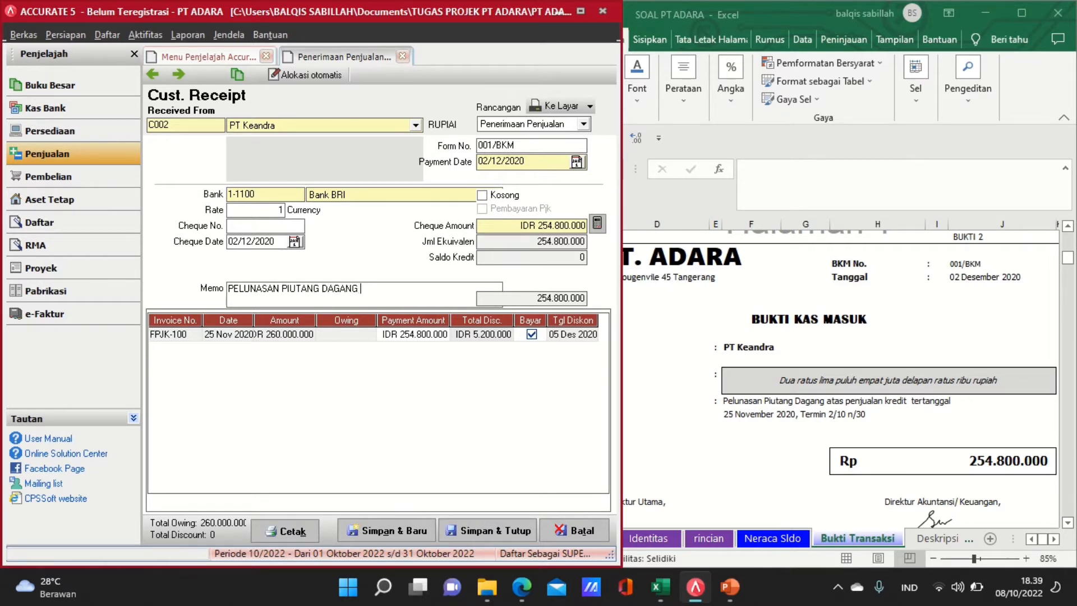
type("ATAS PENJUALAN KREDIT")
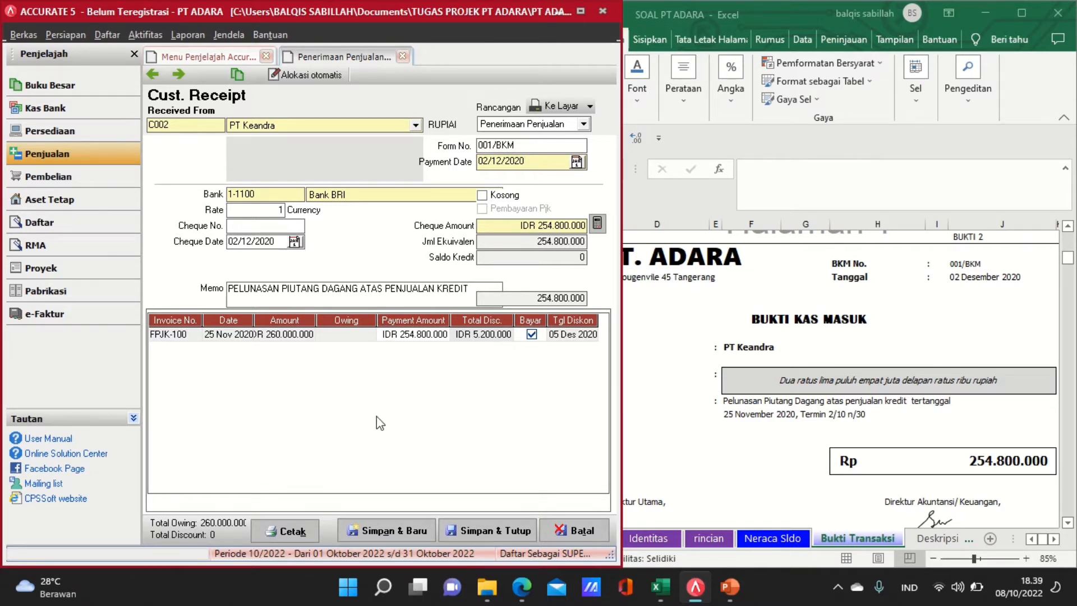
left_click(480, 531)
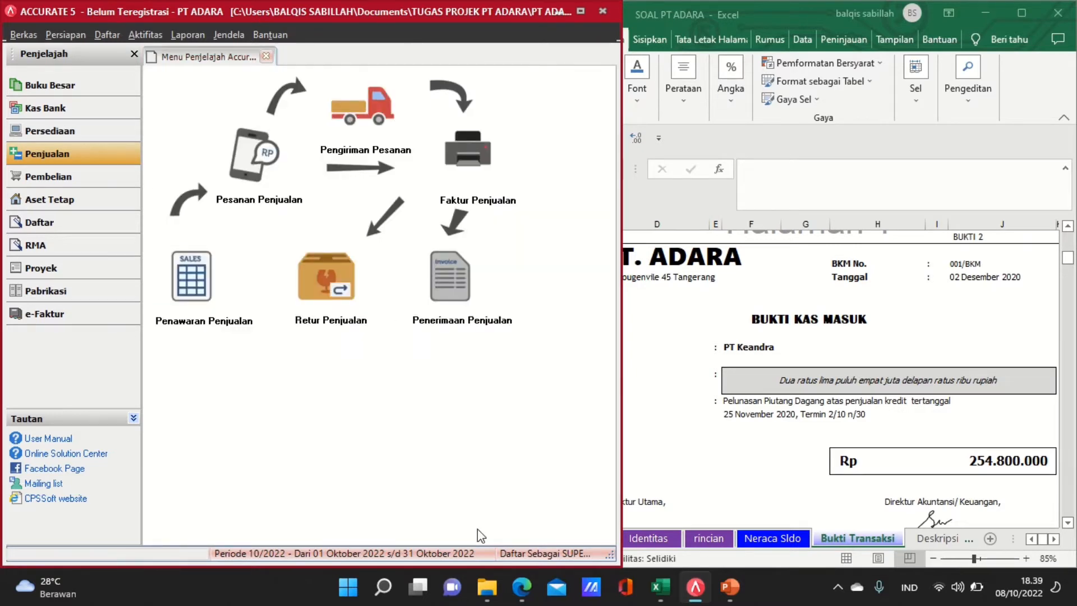
Bring up the BUKTI 3 sales slip in Excel, and start a new sales invoice for customer PT Khaira in ACCURATE
key("alt+Tab")
key("Down")
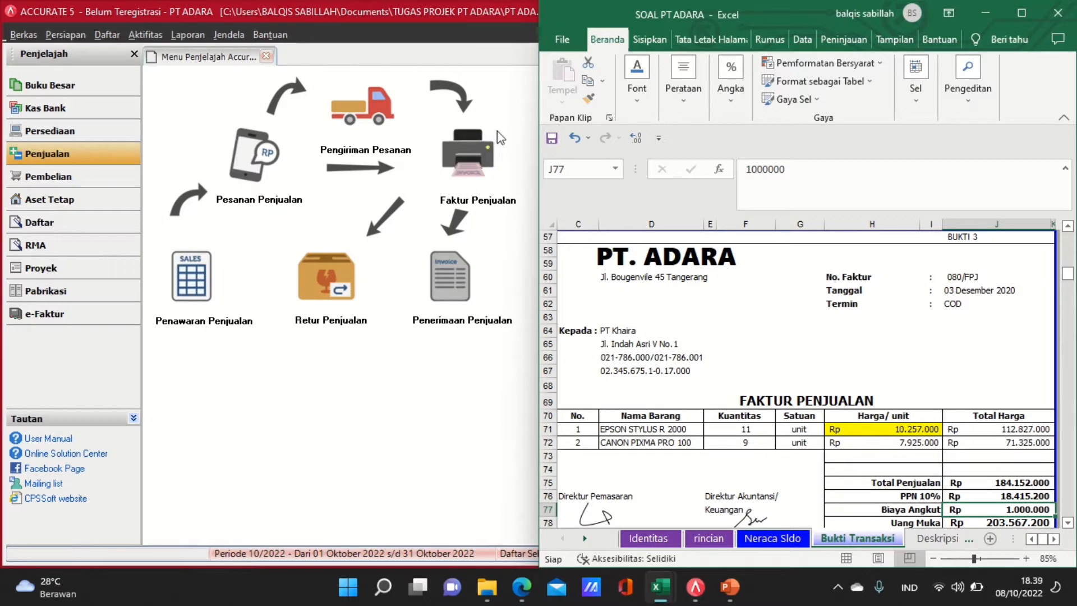
left_click(469, 152)
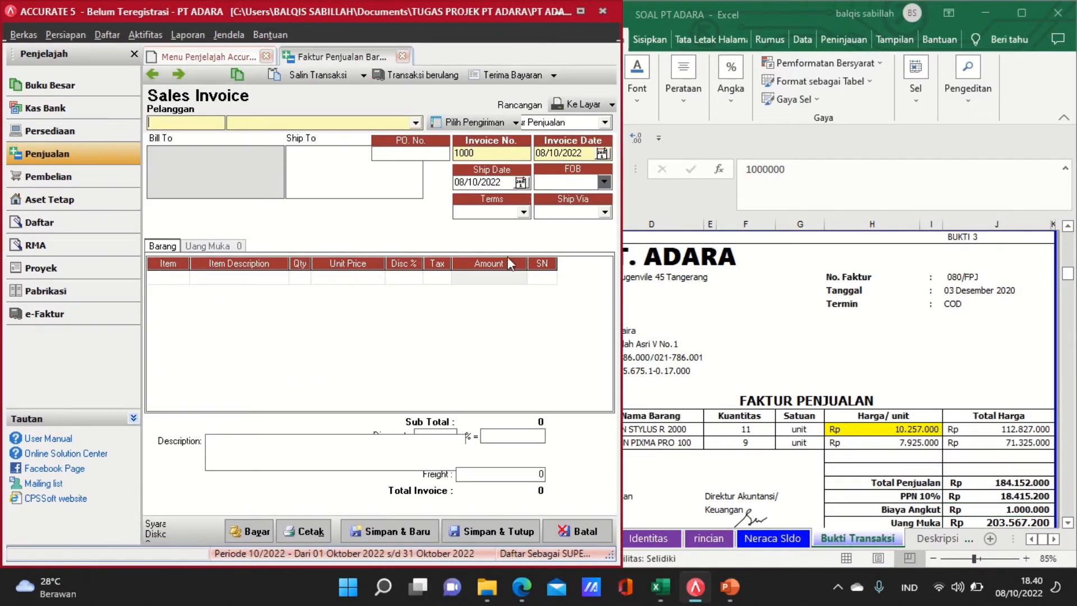
left_click(415, 123)
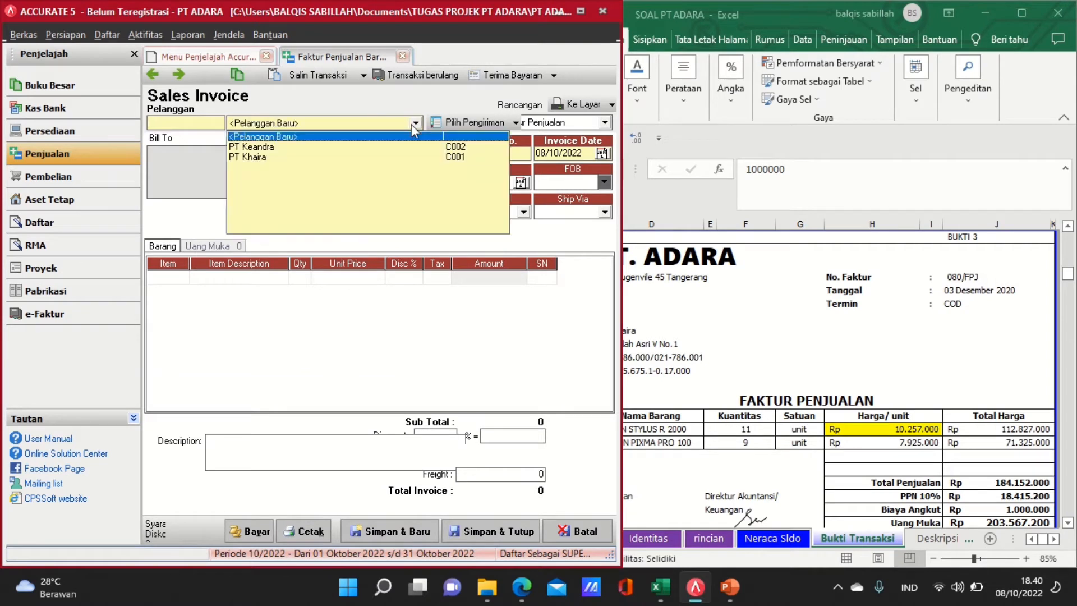
left_click(279, 157)
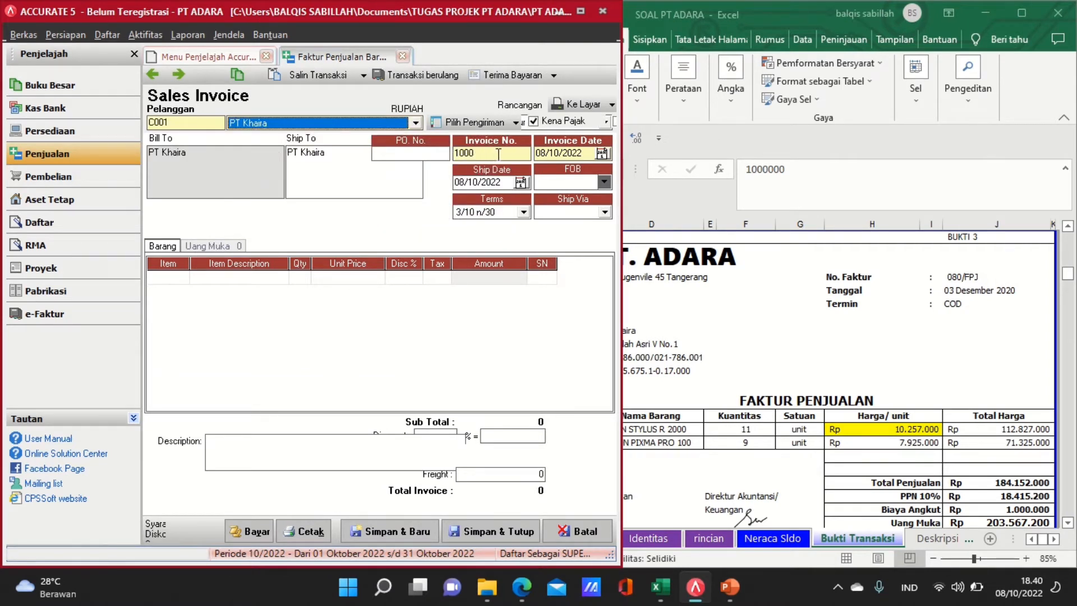
Set the sales invoice number to 080/FPJ and the invoice date to 03/12/2020
left_click_drag(498, 154, 417, 155)
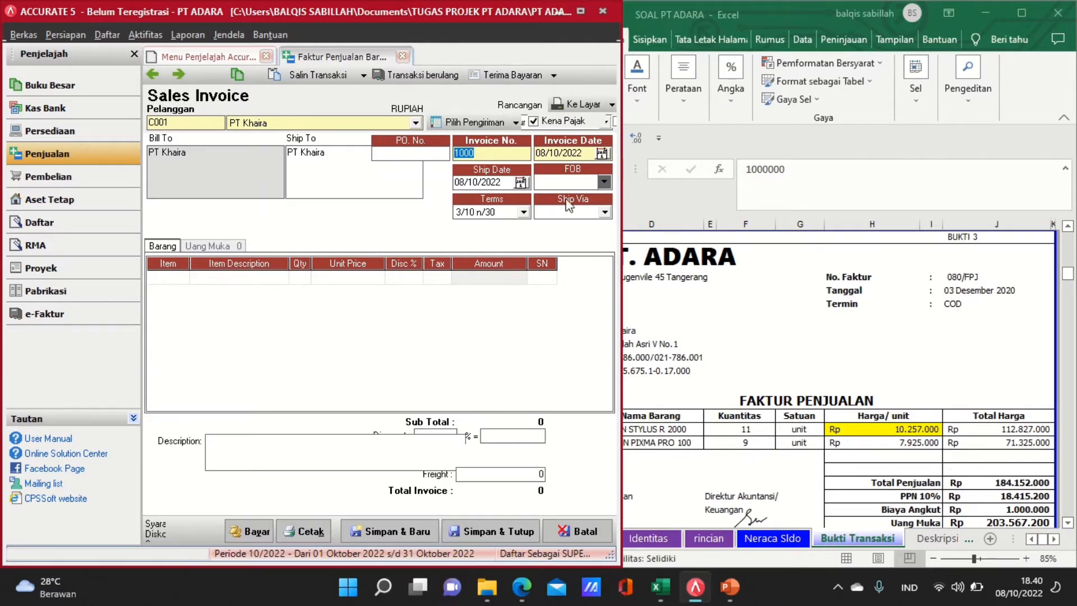
type("080/FPJ")
left_click(582, 153)
type("03/")
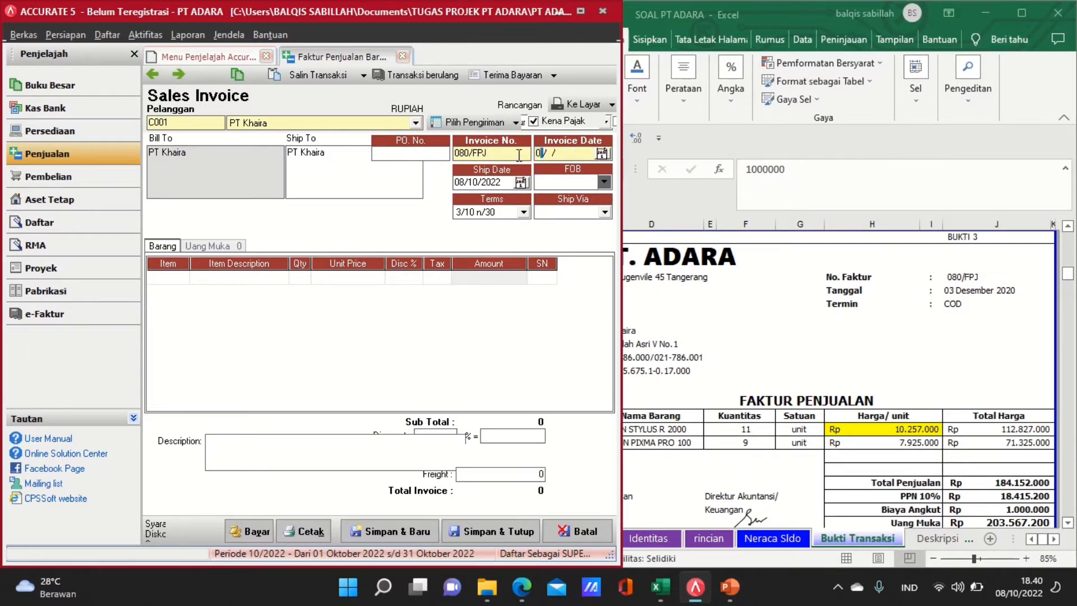
type("12/2020")
Set the invoice's ship date to 03/12/2020 and its payment terms to C.O.D
left_click(490, 182)
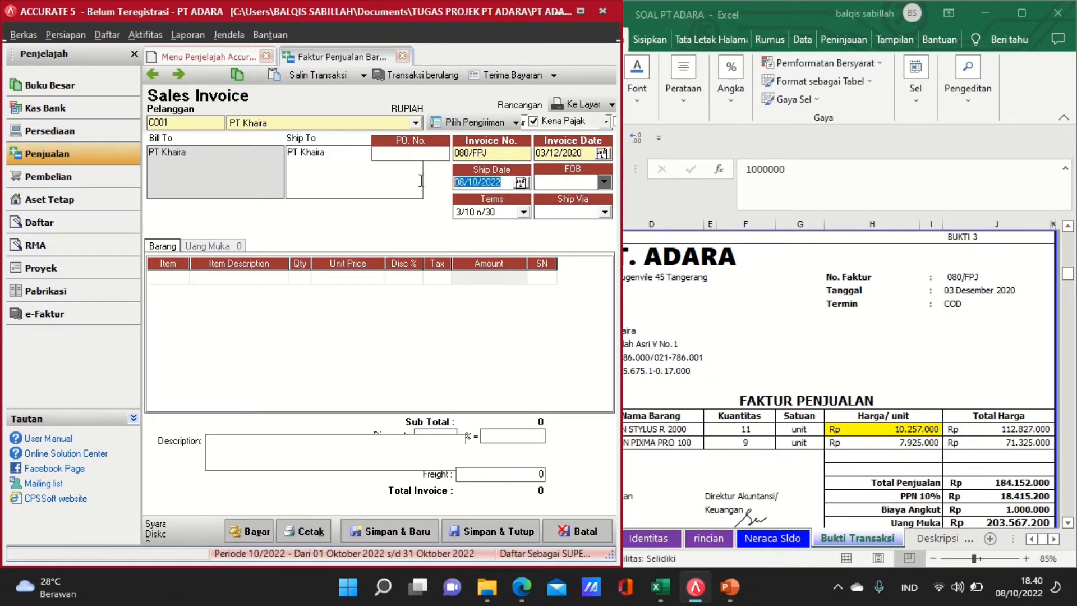
type("03/12/202")
left_click(522, 213)
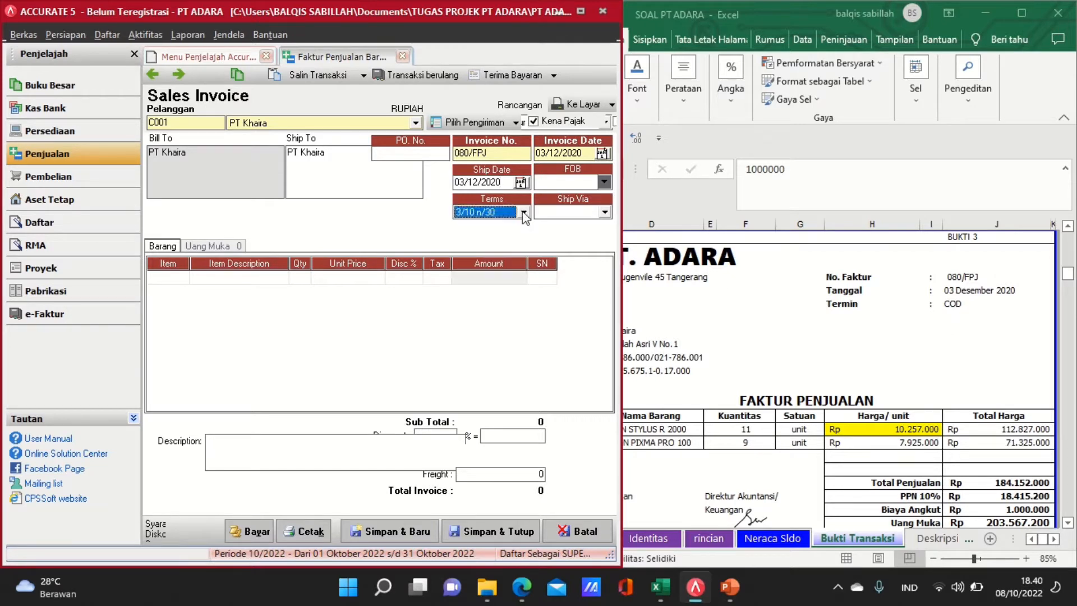
left_click(523, 213)
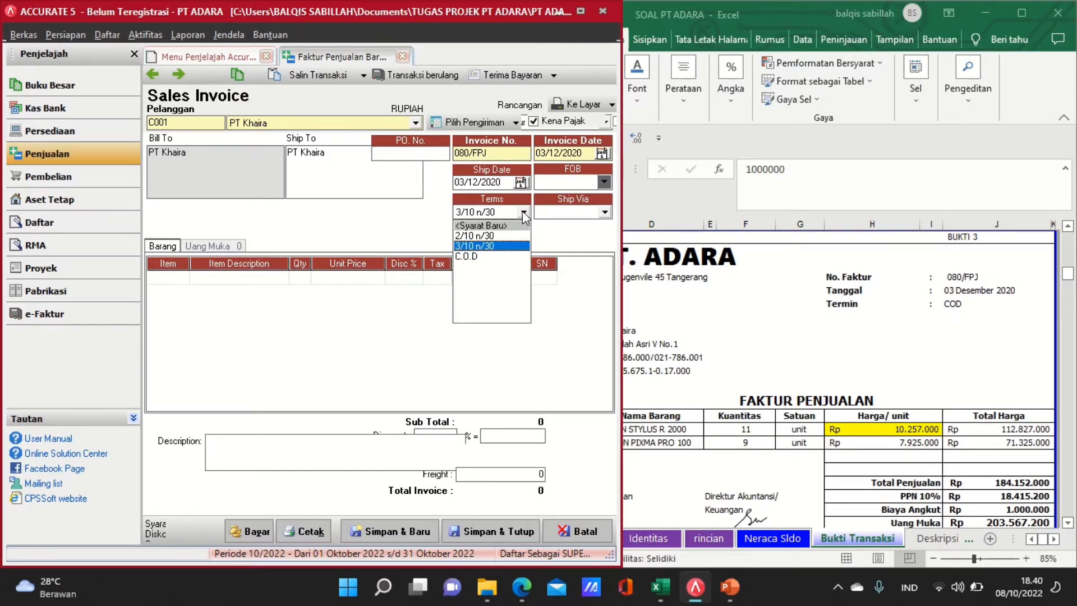
left_click(466, 256)
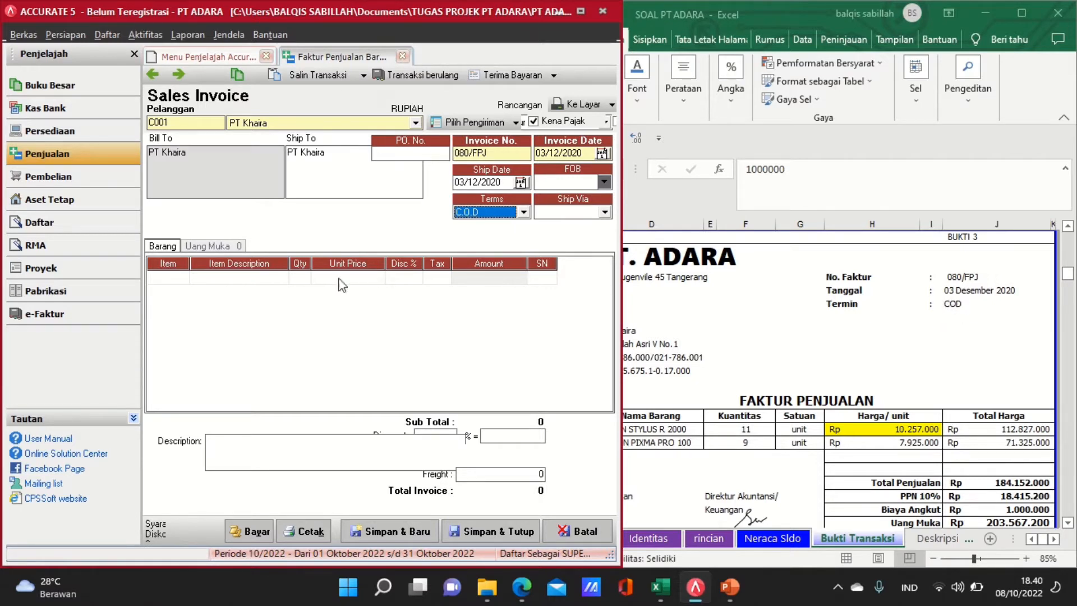
Add the item EPSON STYLUS R 2000 as the first line of the sales invoice
left_click(167, 280)
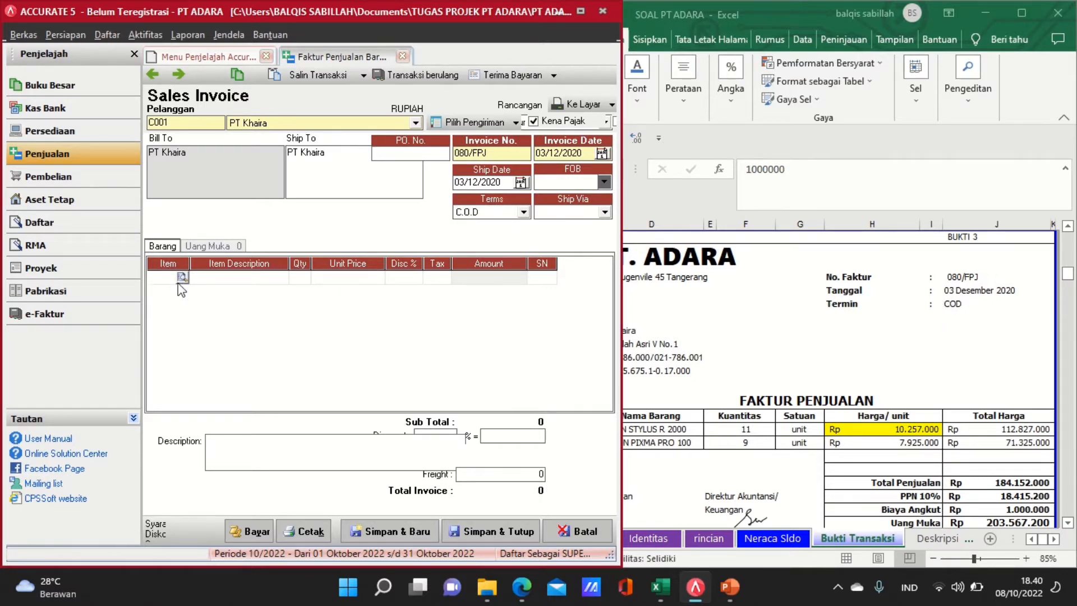
left_click(182, 277)
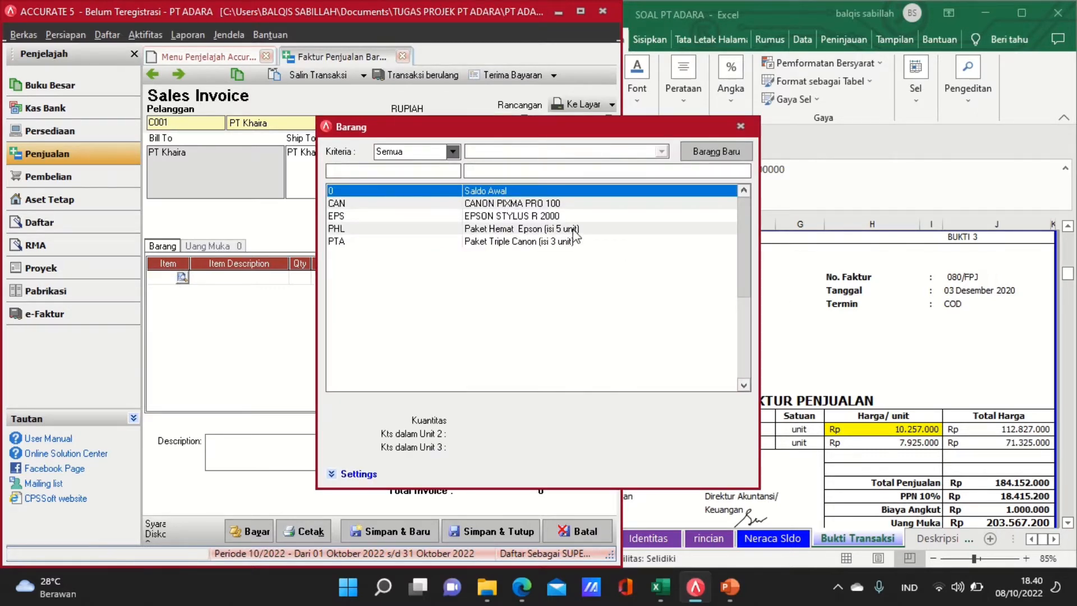
double_click(554, 223)
left_click(766, 375)
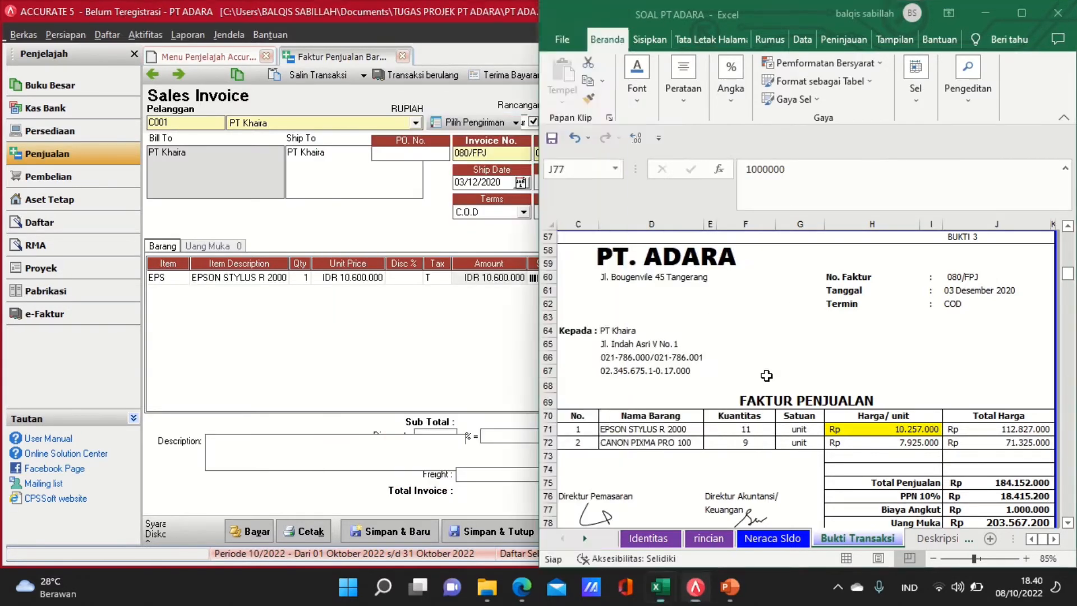
Set the EPSON STYLUS R 2000 line's quantity to 11 and its unit price to 10.257.000
left_click(298, 278)
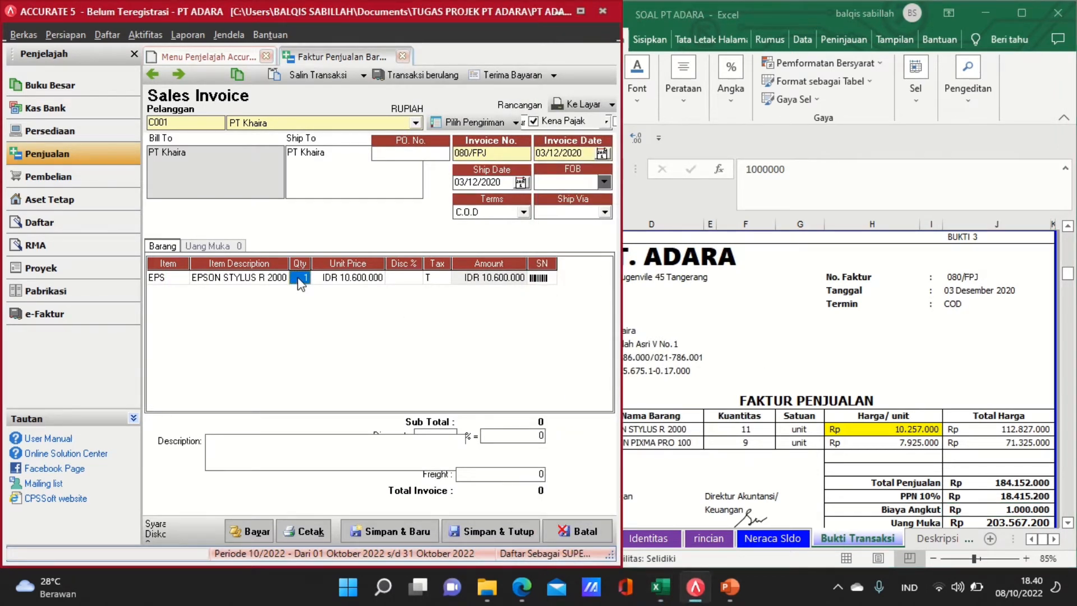
type("11")
left_click(354, 285)
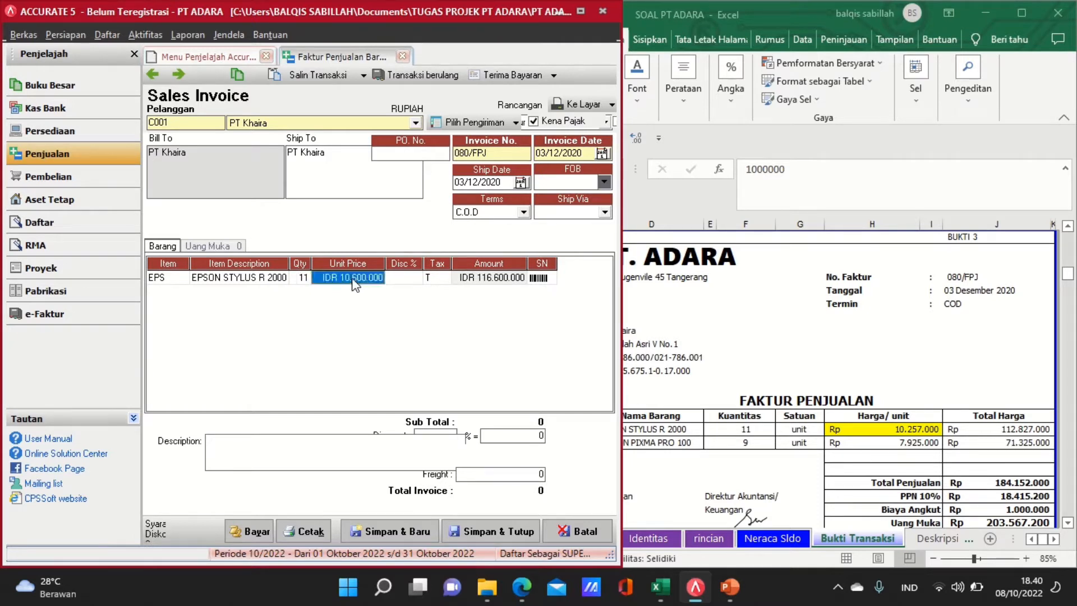
type("10")
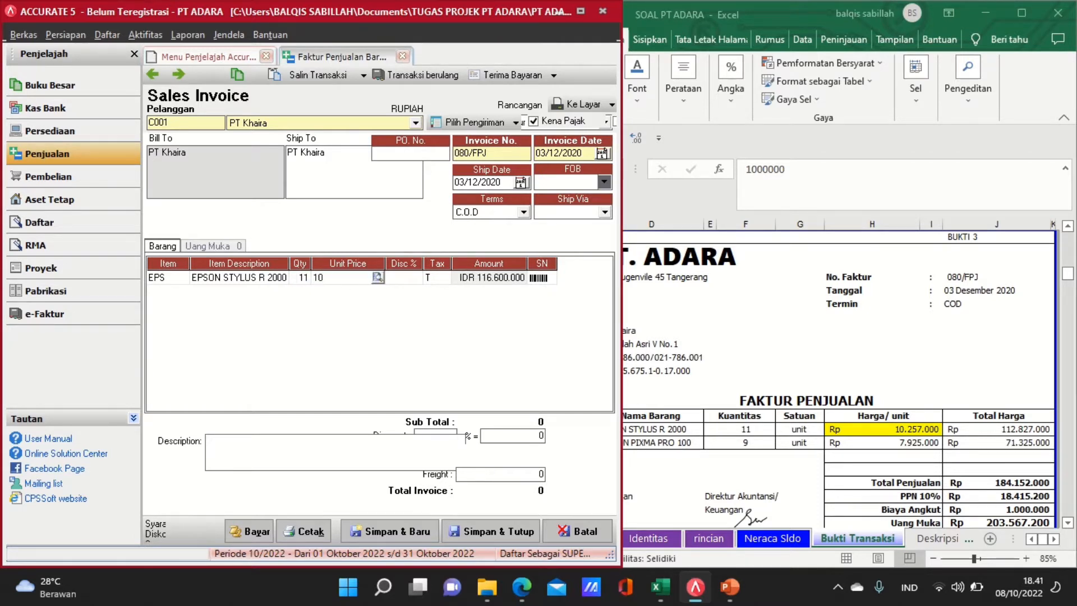
type(".257.00")
type("0")
key("Tab")
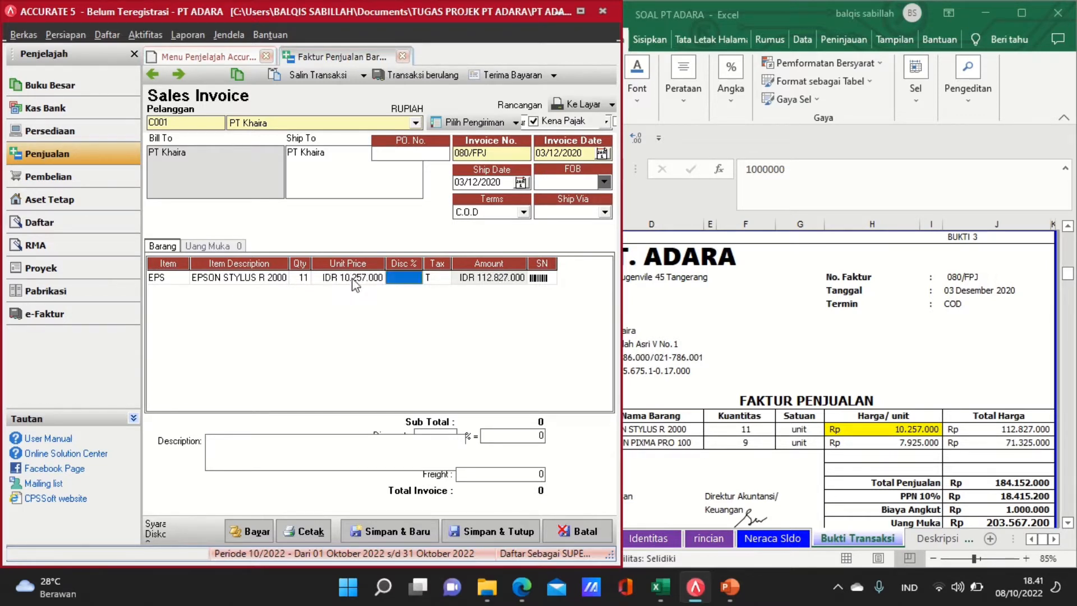
Complete the EPSON STYLUS R 2000 line and add the item CANON PIXMA PRO 100 as the second line of the sales invoice
key("Tab")
key("Tab")
key("Tab")
key("Tab")
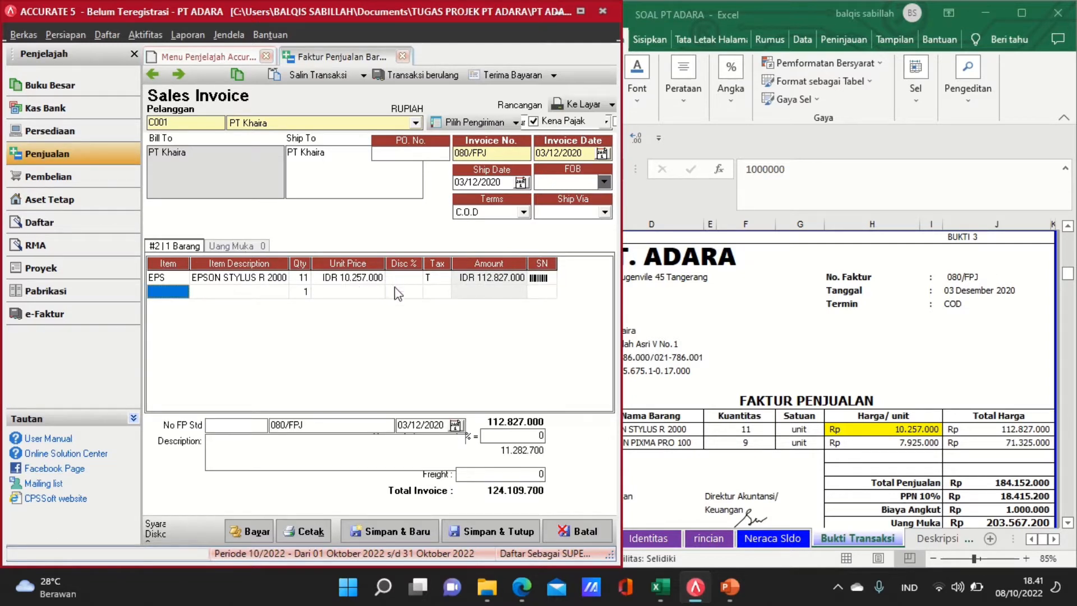
left_click(169, 293)
left_click(183, 292)
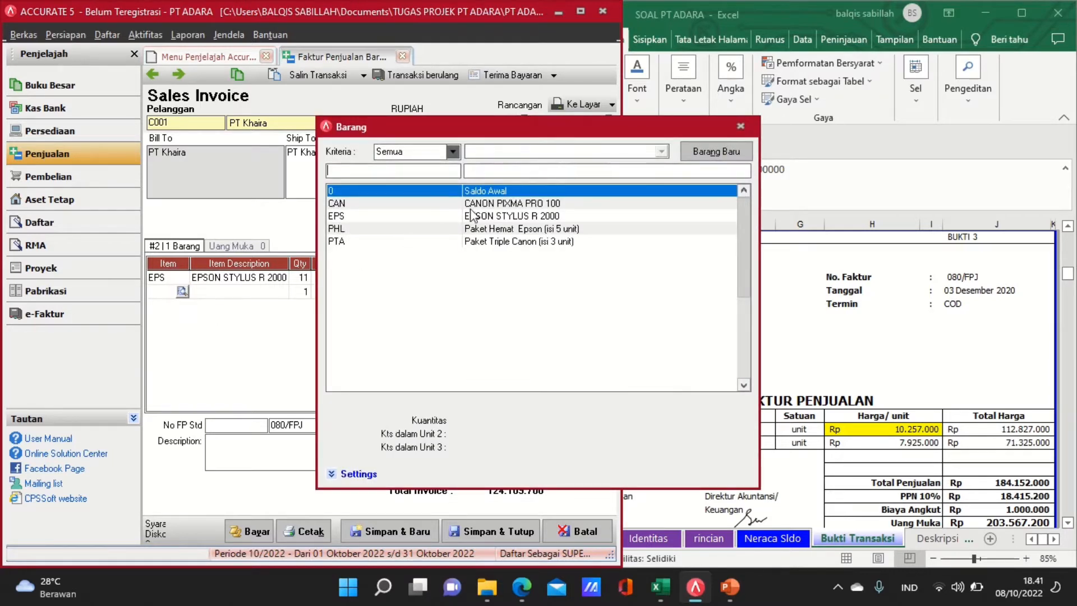
left_click(480, 204)
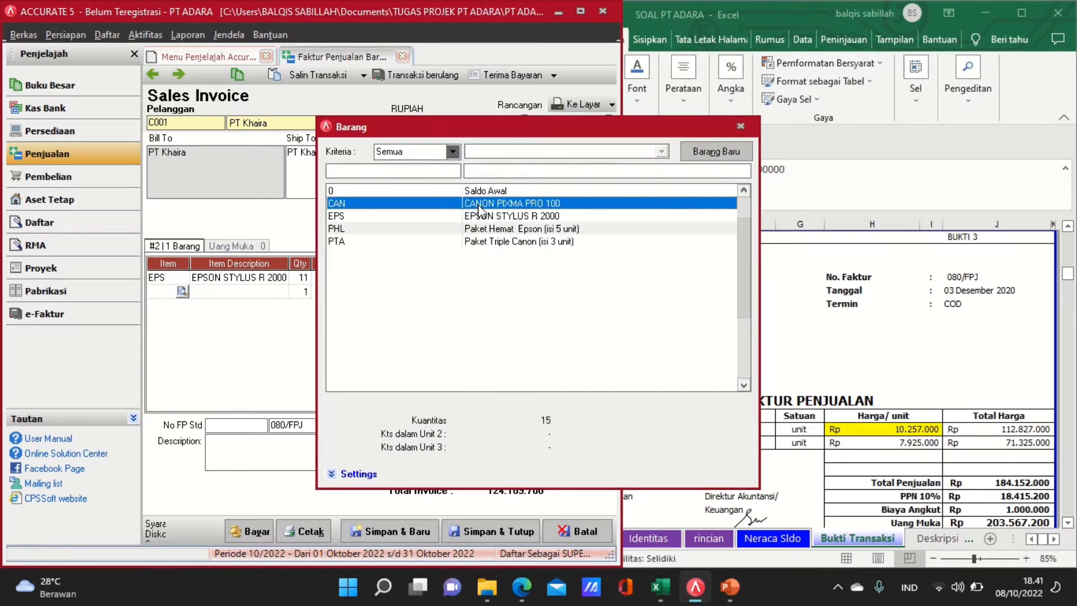
double_click(480, 208)
Set the CANON PIXMA PRO 100 line's quantity to 9 and its unit price to 7.925.000
left_click(302, 294)
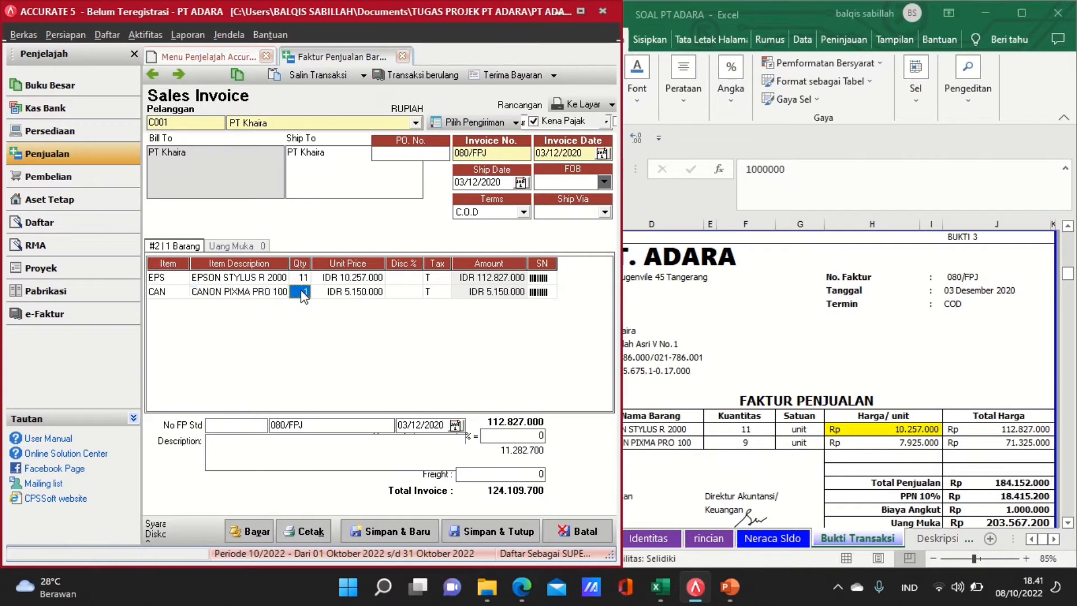
type("9")
left_click(378, 292)
type("7")
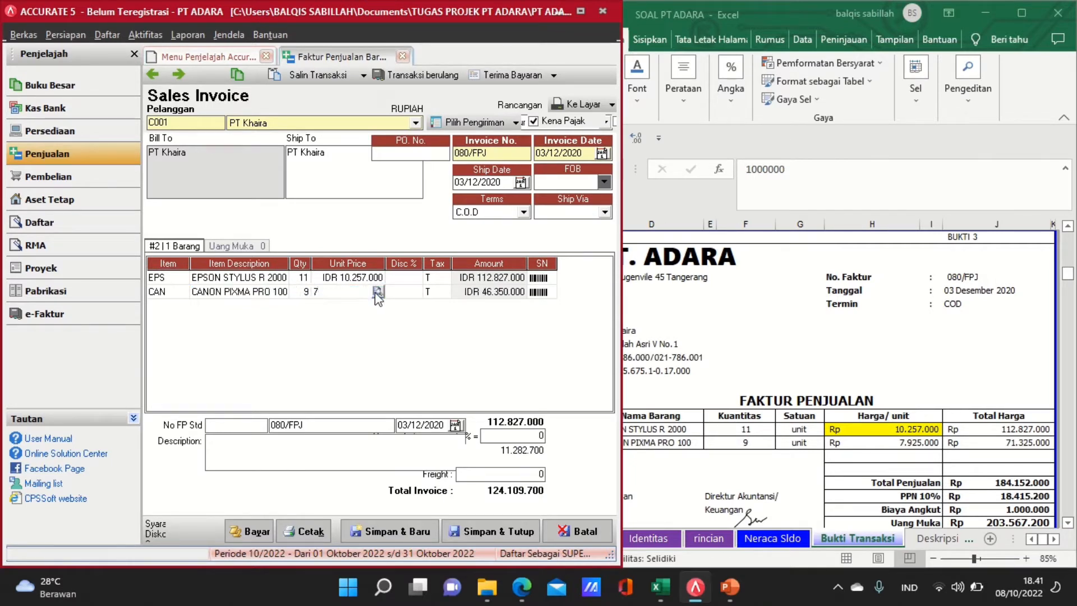
type(".925.000")
key("Tab")
key("Tab")
key("Tab")
key("Tab")
key("Tab")
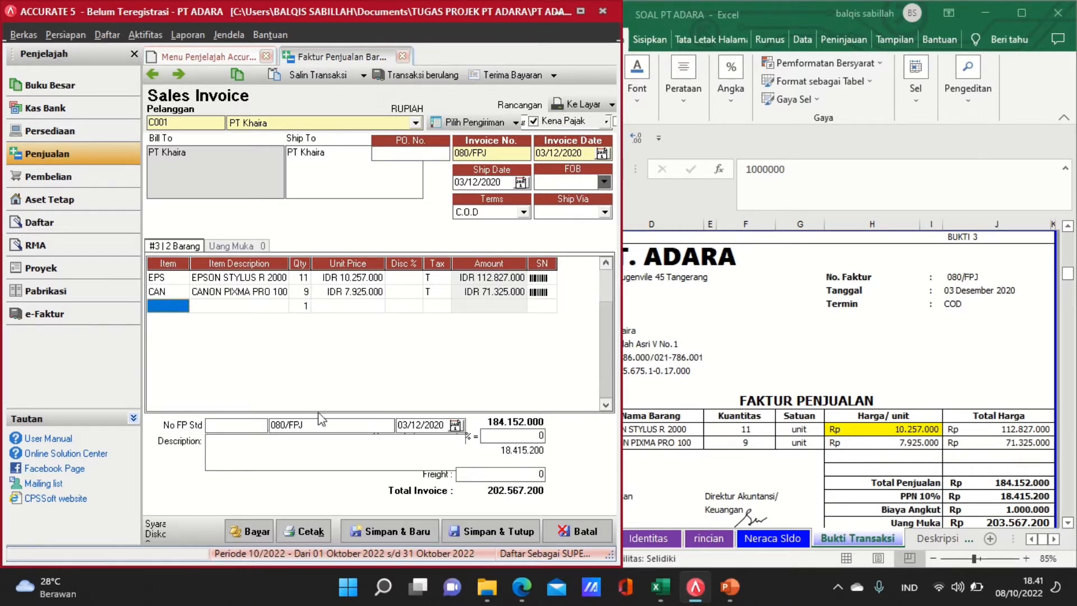
Copy the customer's tax number from the Excel sales slip into the invoice's No FP Std field
left_click(728, 413)
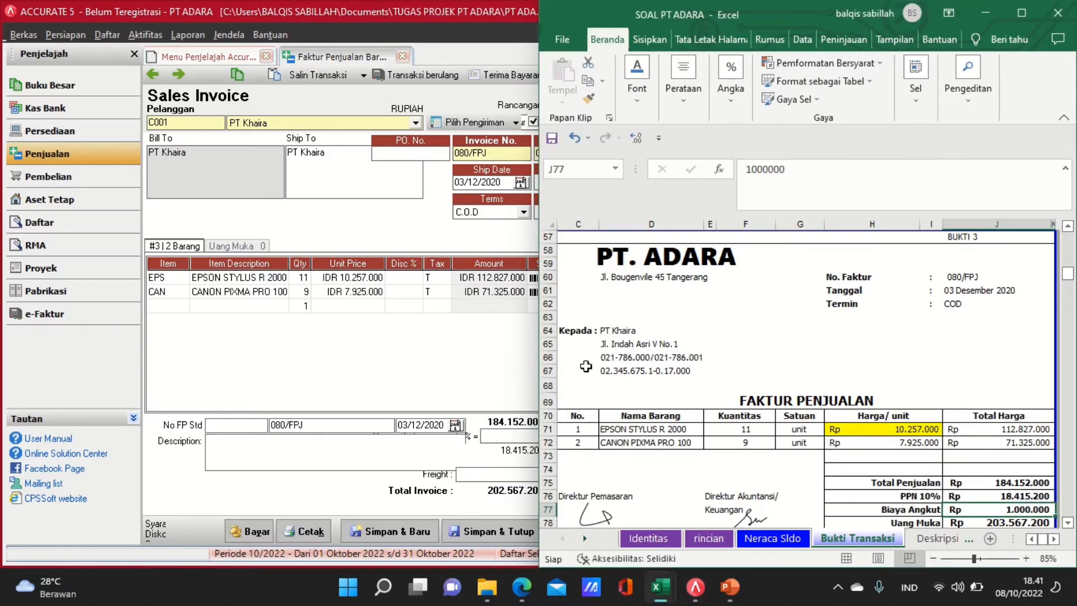
left_click(245, 423)
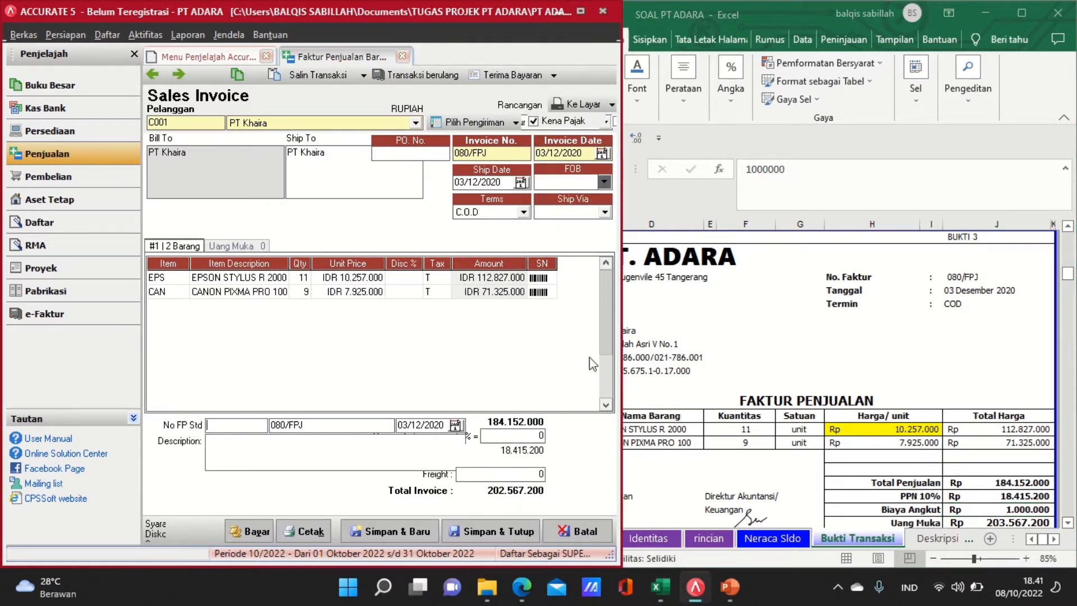
left_click(666, 379)
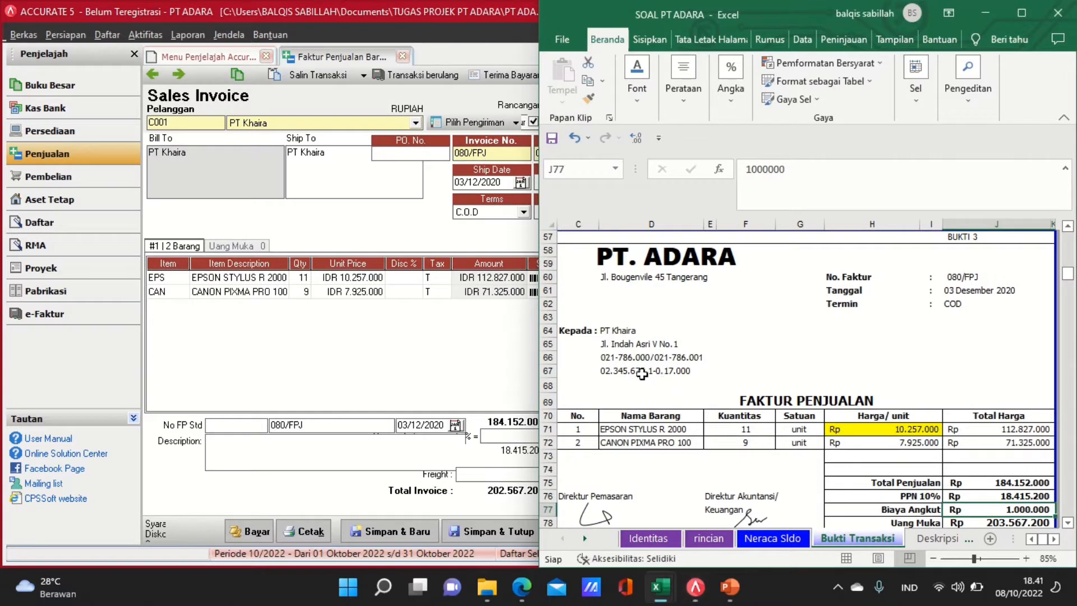
left_click(643, 373)
left_click_drag(866, 172, 730, 177)
key("ctrl+c")
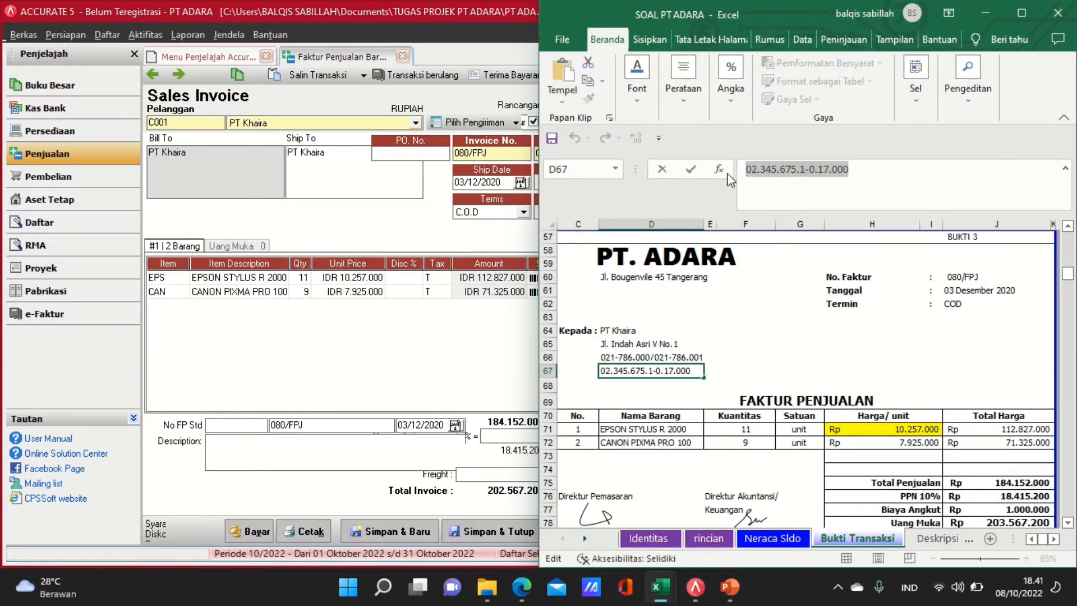
left_click(238, 423)
key("ctrl+v")
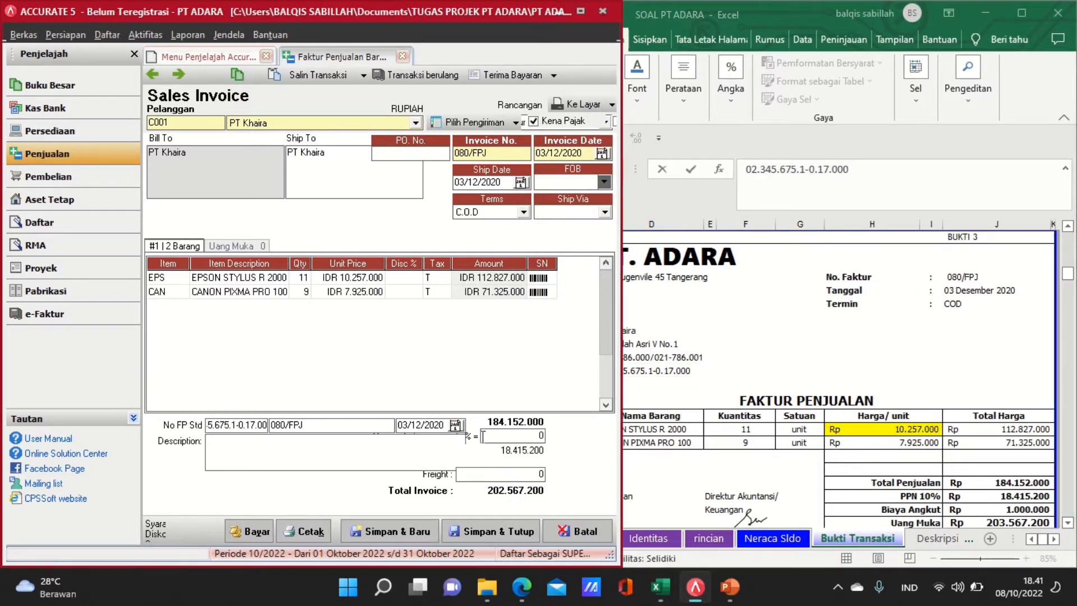
Check the Biaya Angkut amount on the Excel slip and set the sales invoice's freight to 1.000.000
left_click(747, 401)
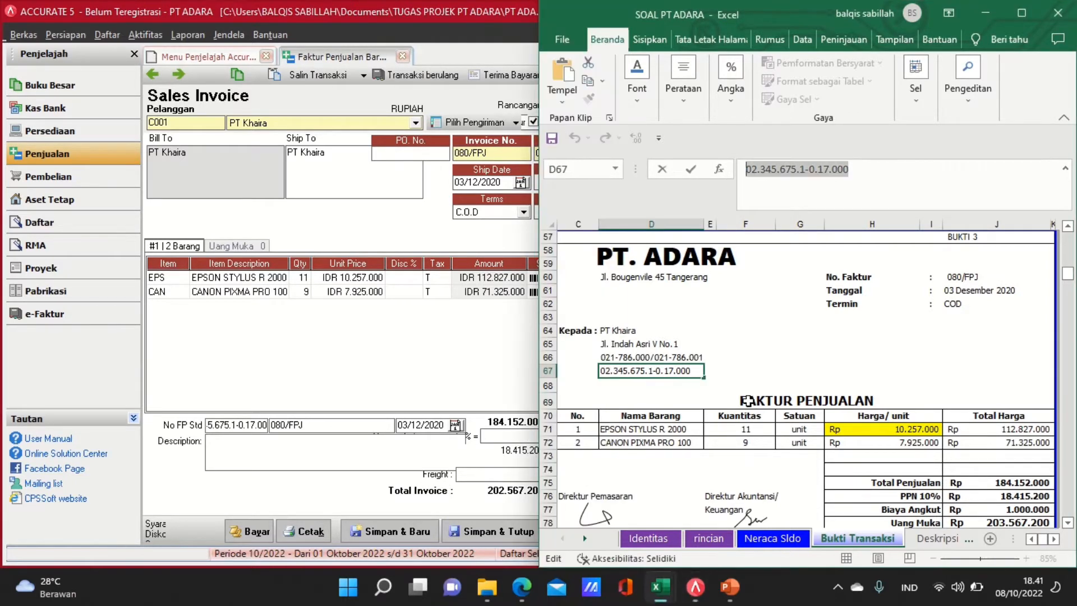
left_click(911, 466)
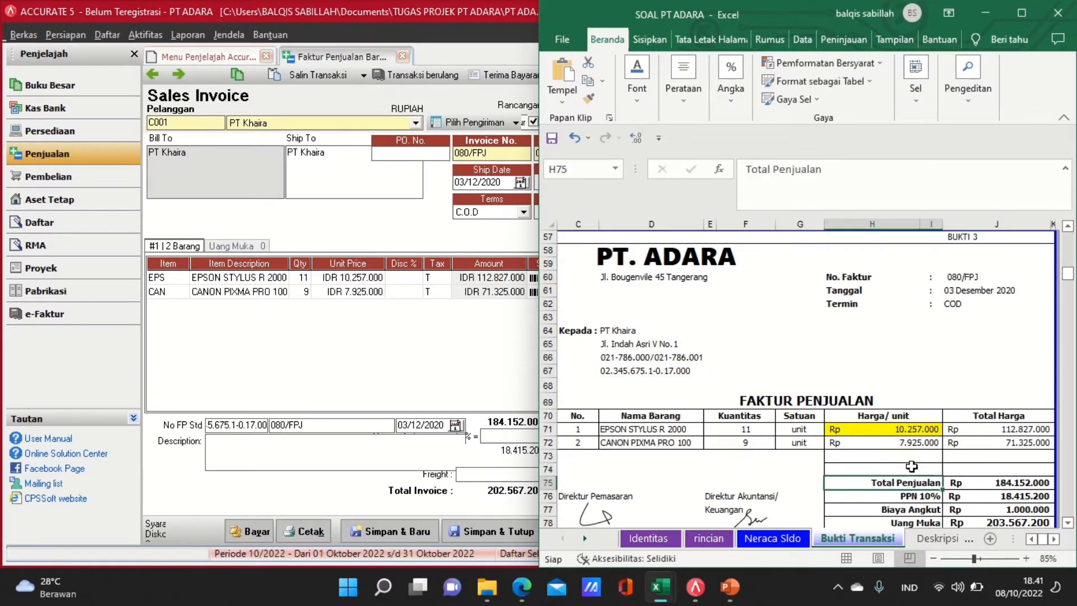
key("Down")
key("Down")
key("Down")
key("Down")
key("Down")
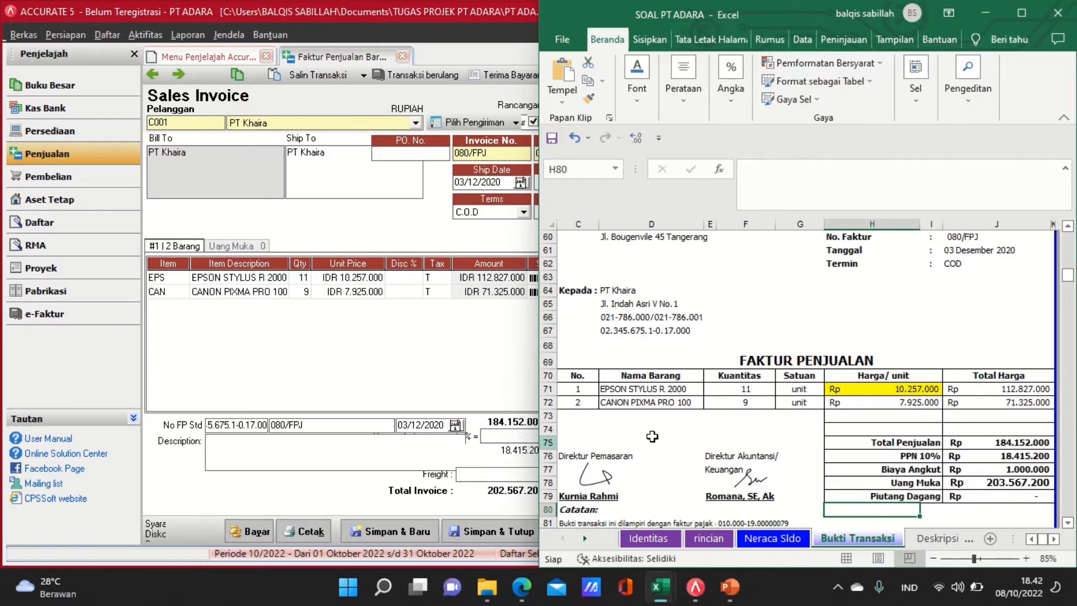
left_click(1012, 470)
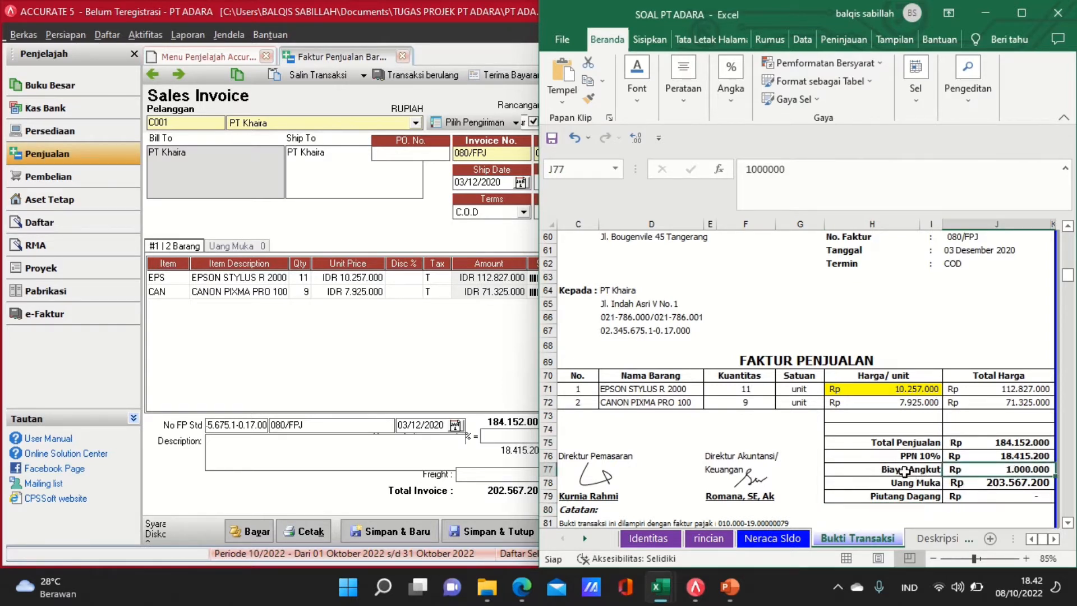
left_click_drag(904, 470, 999, 466)
left_click(508, 490)
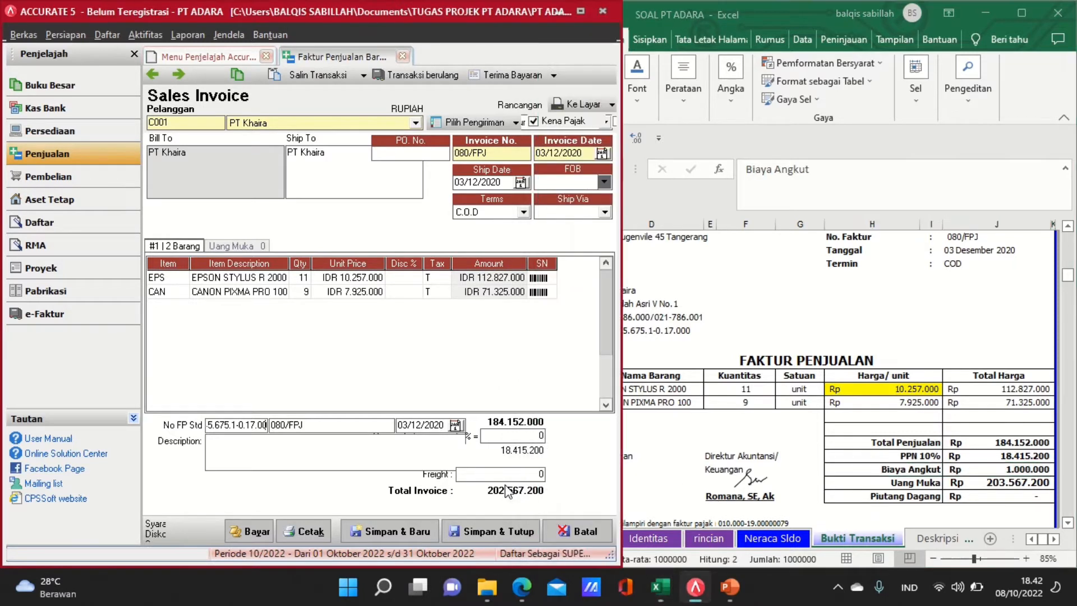
left_click(492, 475)
type("1000000")
key("Tab")
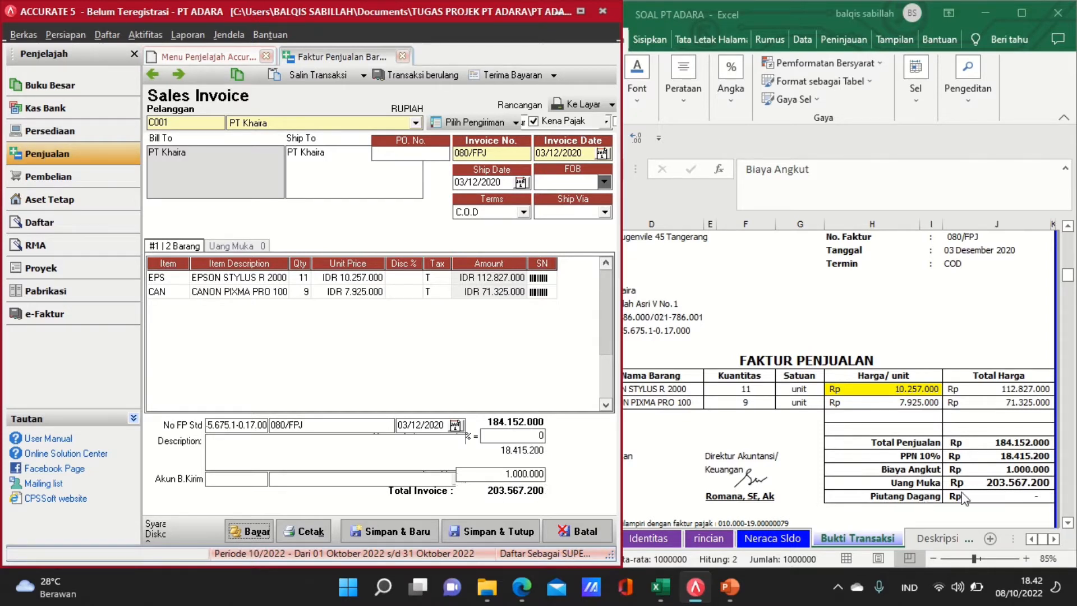
Choose Freight Collected as the sales invoice's freight account
left_click(260, 483)
left_click(298, 478)
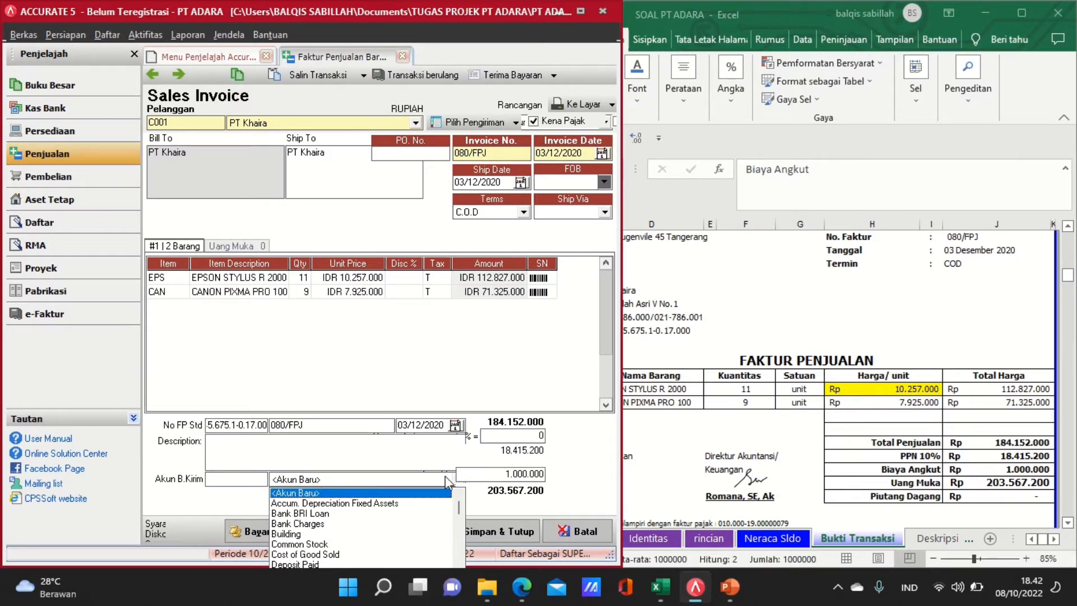
left_click(459, 523)
left_click(458, 552)
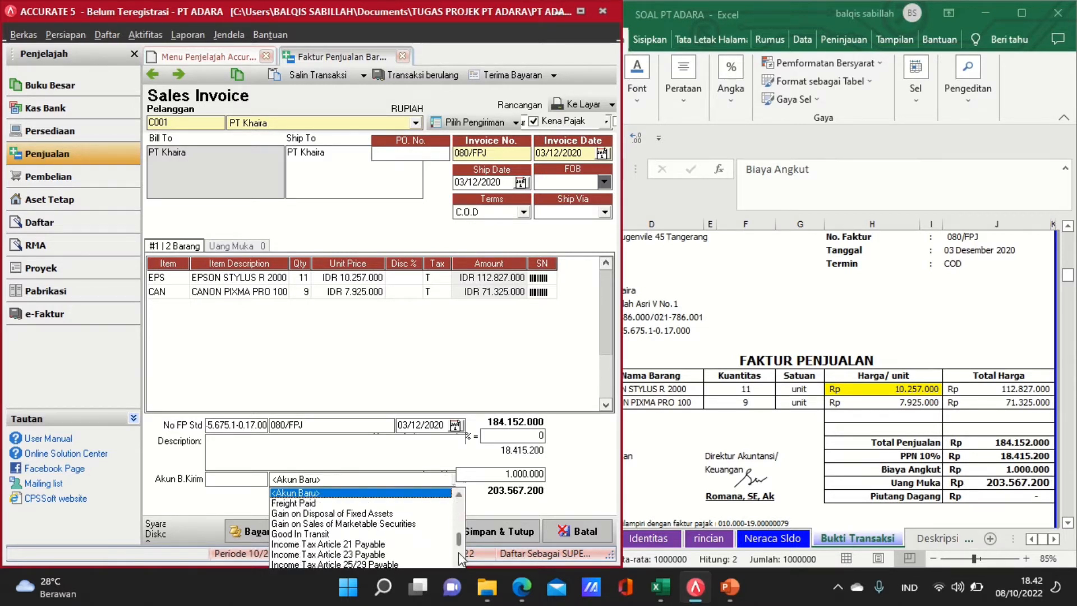
left_click(459, 560)
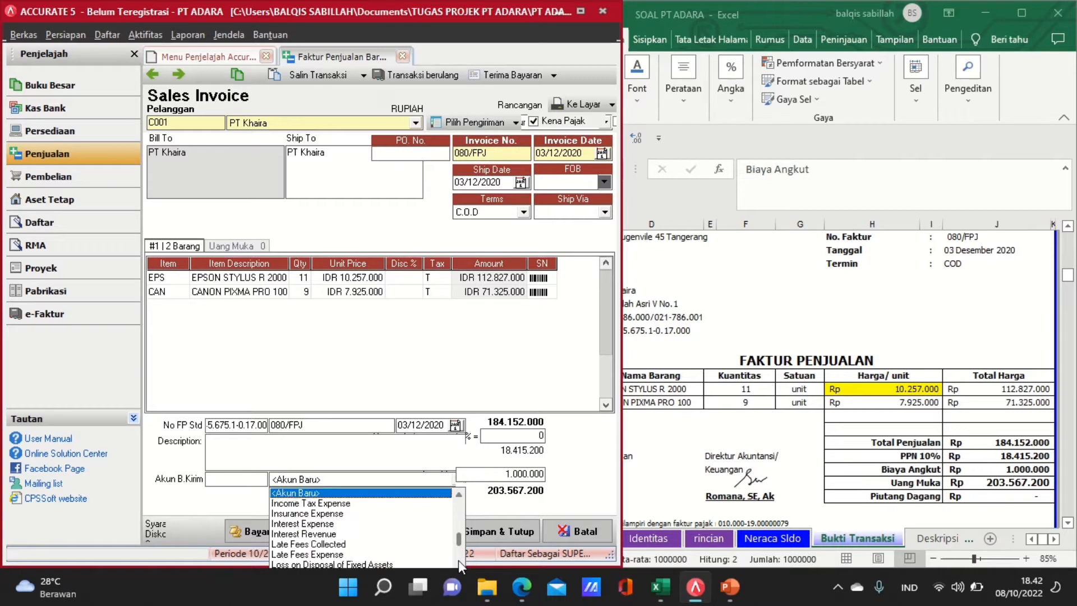
left_click(459, 559)
left_click(463, 495)
left_click(463, 494)
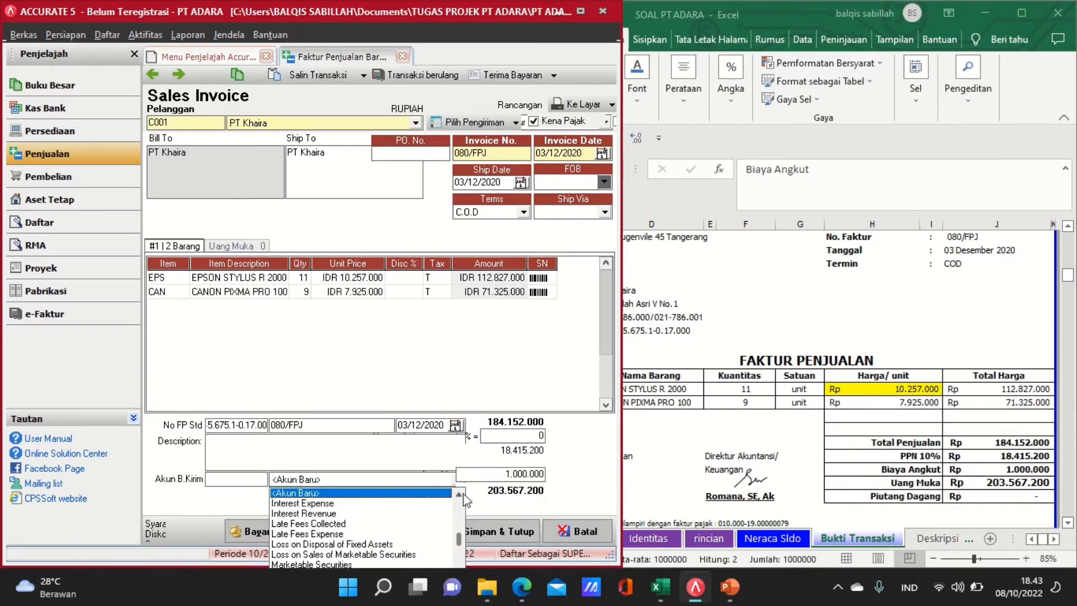
left_click(463, 494)
left_click(464, 494)
left_click(463, 494)
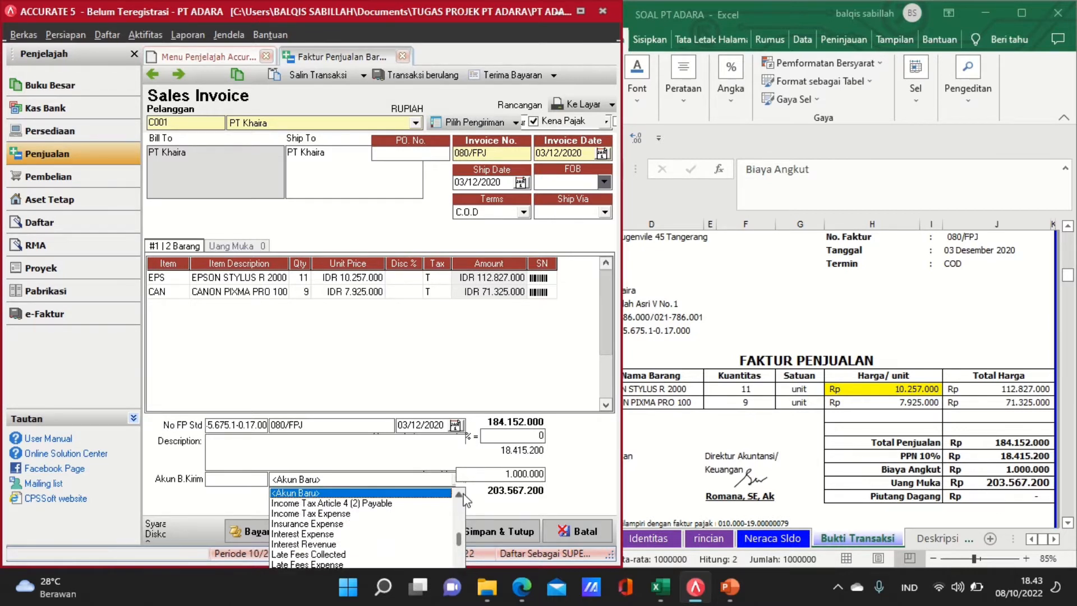
left_click(463, 494)
left_click(464, 494)
left_click(464, 494)
left_click(463, 494)
left_click(463, 494)
left_click(463, 494)
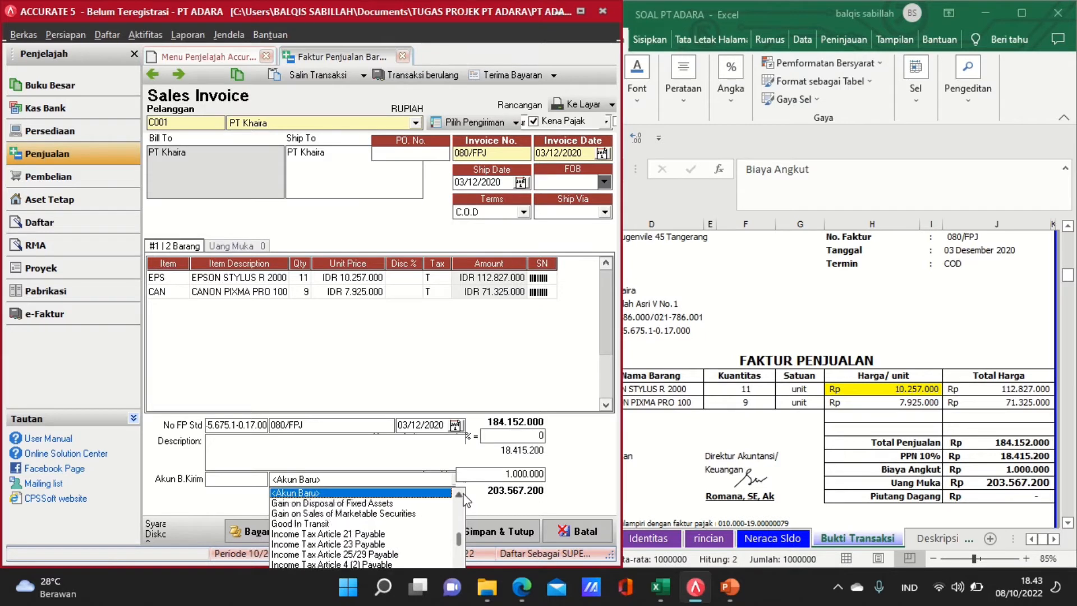
left_click(463, 494)
left_click(463, 494)
left_click(463, 494)
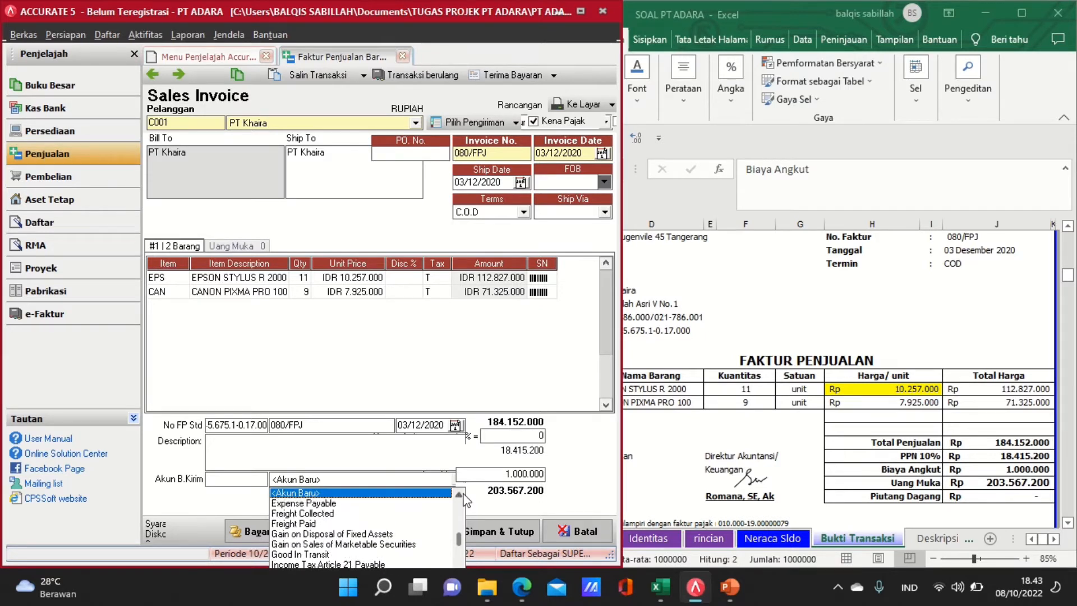
left_click(304, 514)
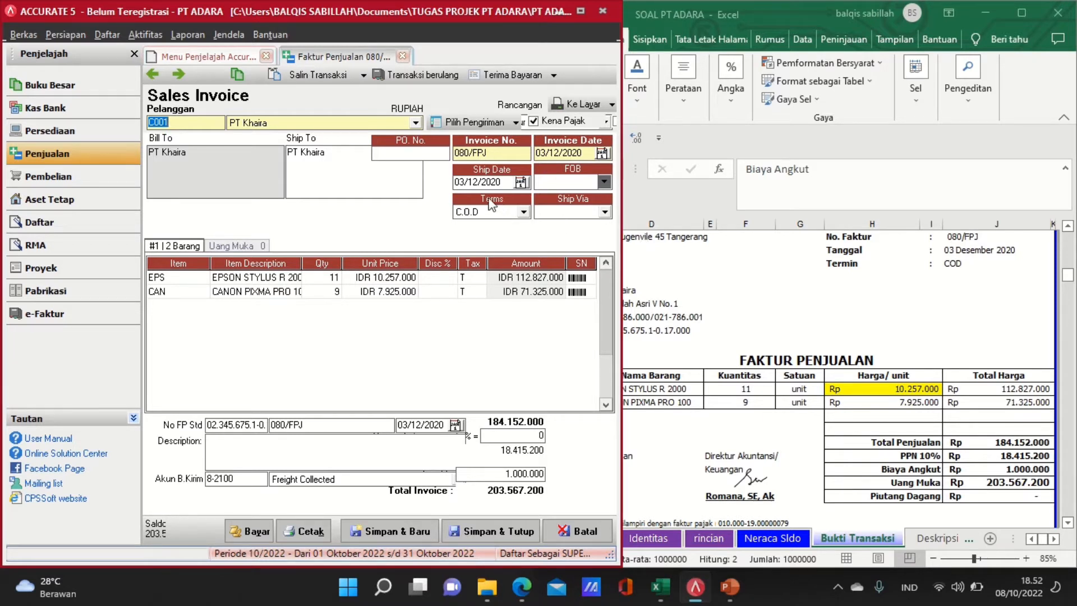
Create a customer receipt from sales invoice 080/FPJ and set both its cheque date and payment date to 03/12/2020
left_click(488, 73)
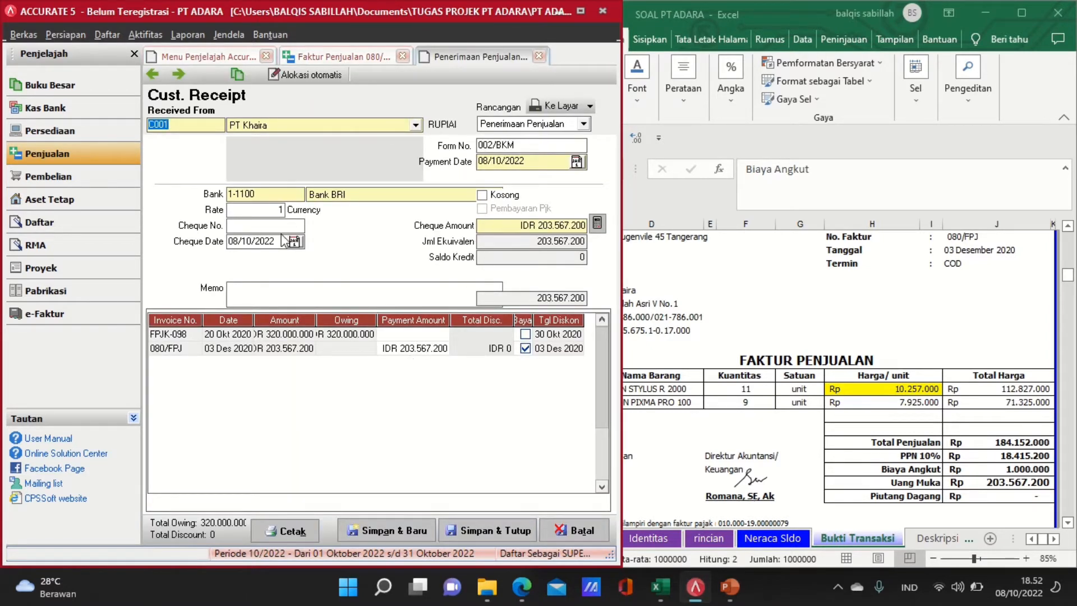
left_click_drag(283, 241, 187, 251)
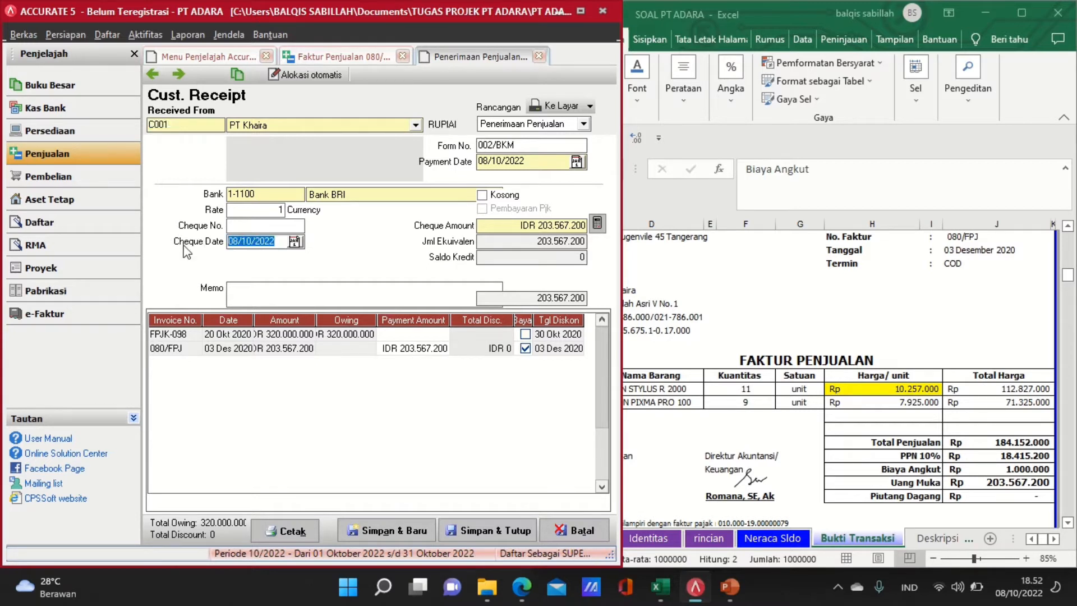
type("03/12/2020")
left_click(538, 160)
type("03/12/")
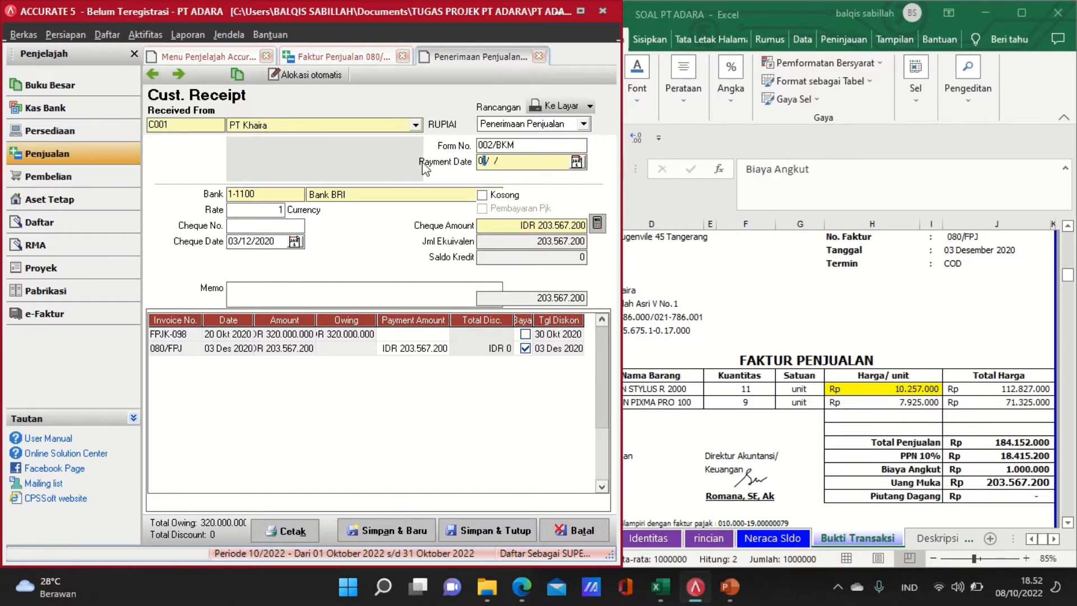
type("2020")
Save and close the customer receipt and the sales invoice 080/FPJ
left_click(504, 533)
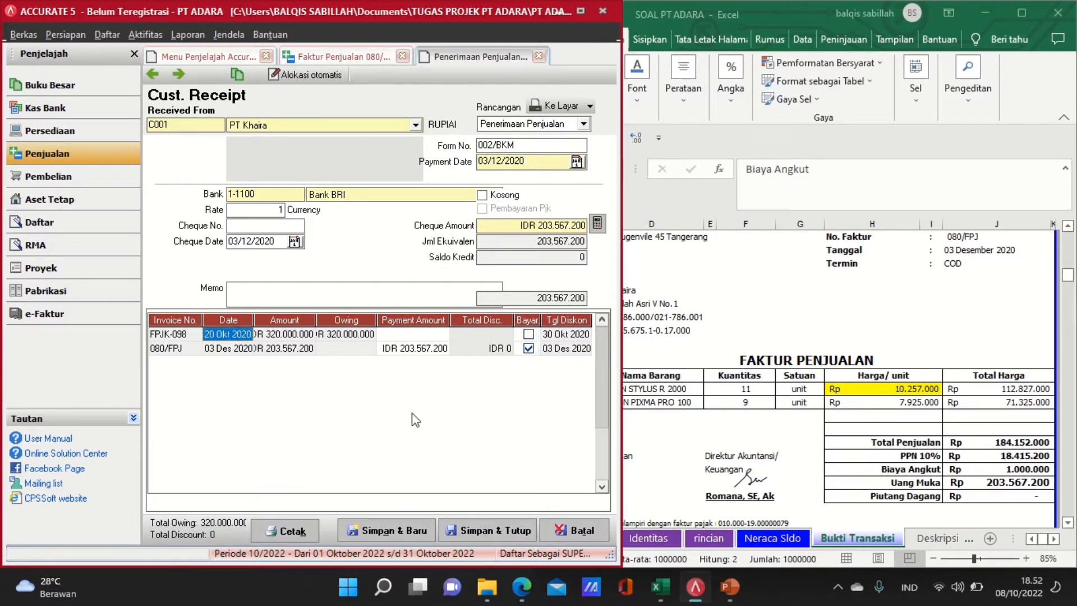
left_click(494, 532)
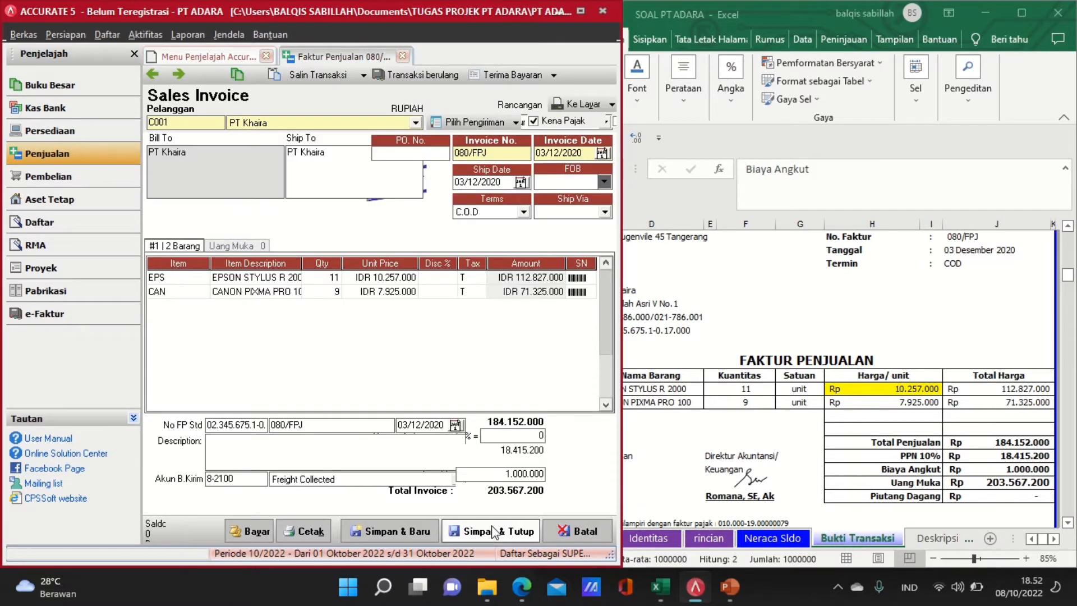
left_click(577, 18)
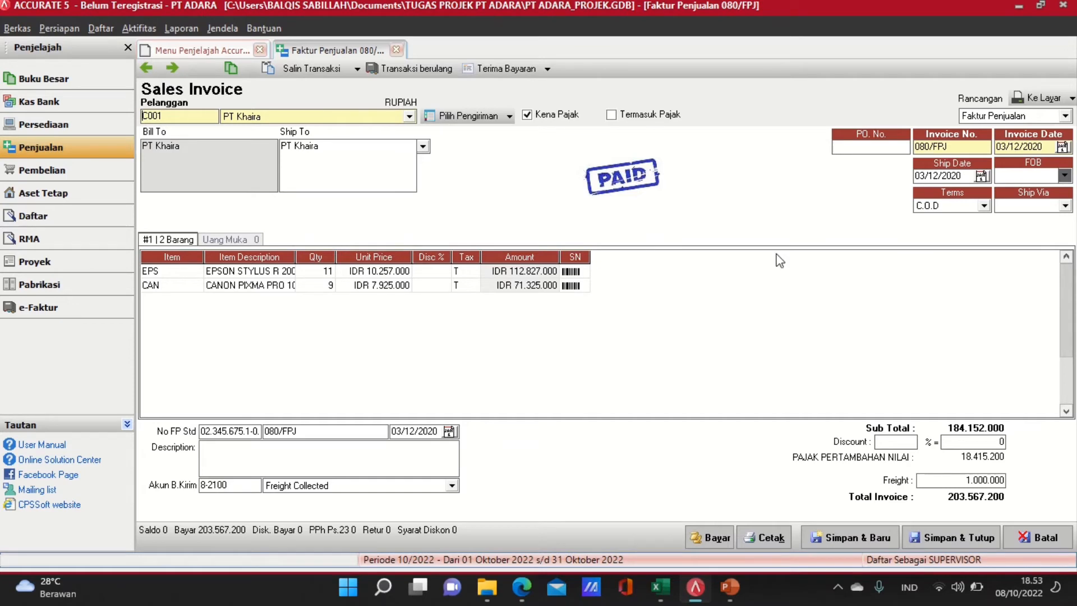
left_click(956, 542)
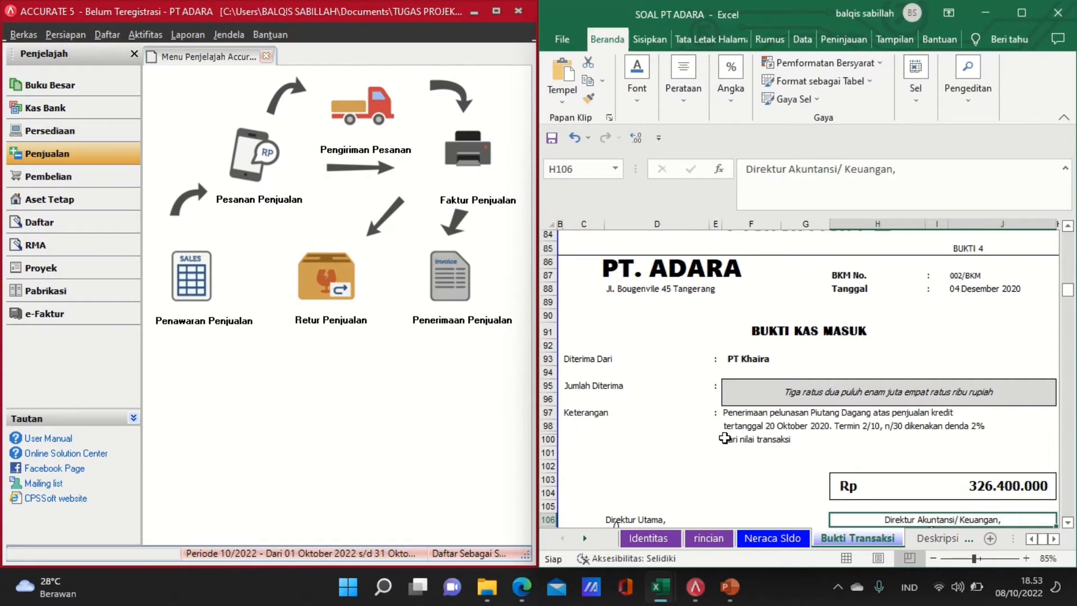
Open a new customer receipt for the Bukti 4 cash-in slip and widen the accounting window to show the whole form
key("Down")
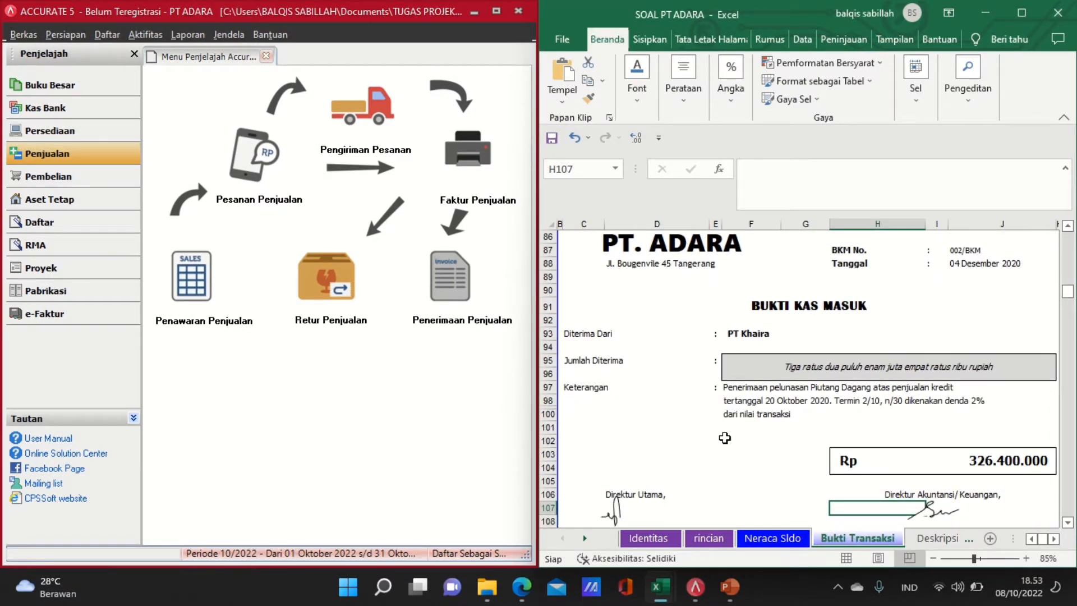
left_click(447, 303)
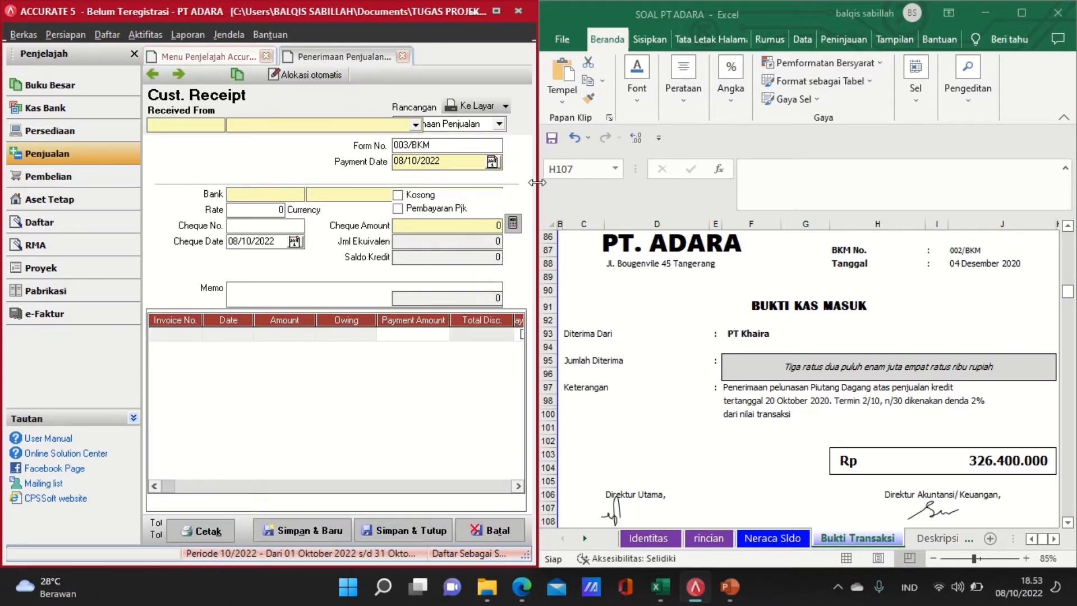
left_click_drag(539, 185, 654, 186)
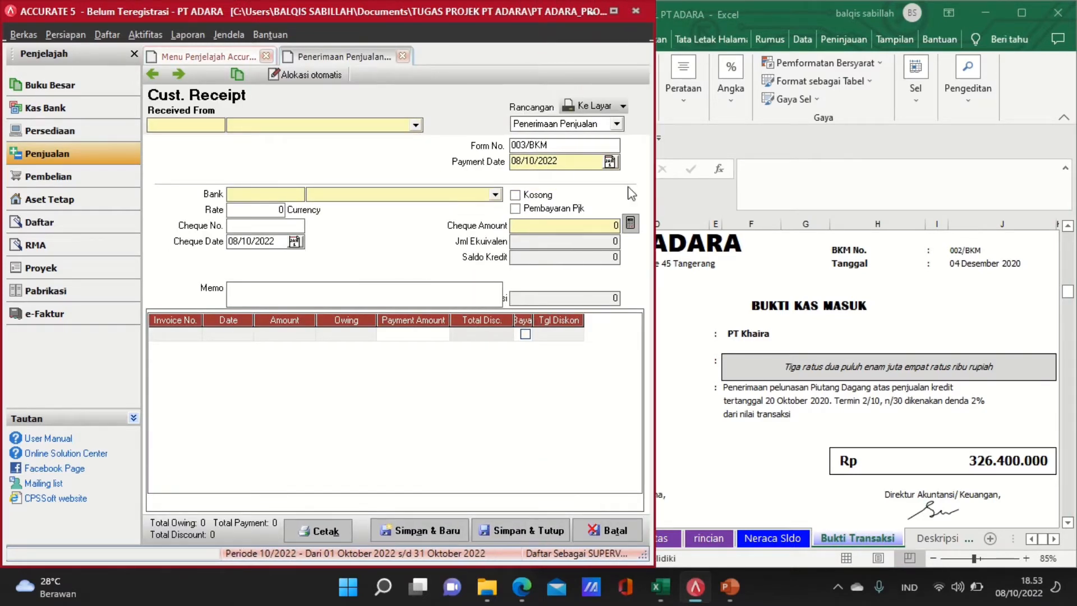
Select PT Khaira as the customer of the new receipt and set its payment date to 04/12/2020
left_click(414, 128)
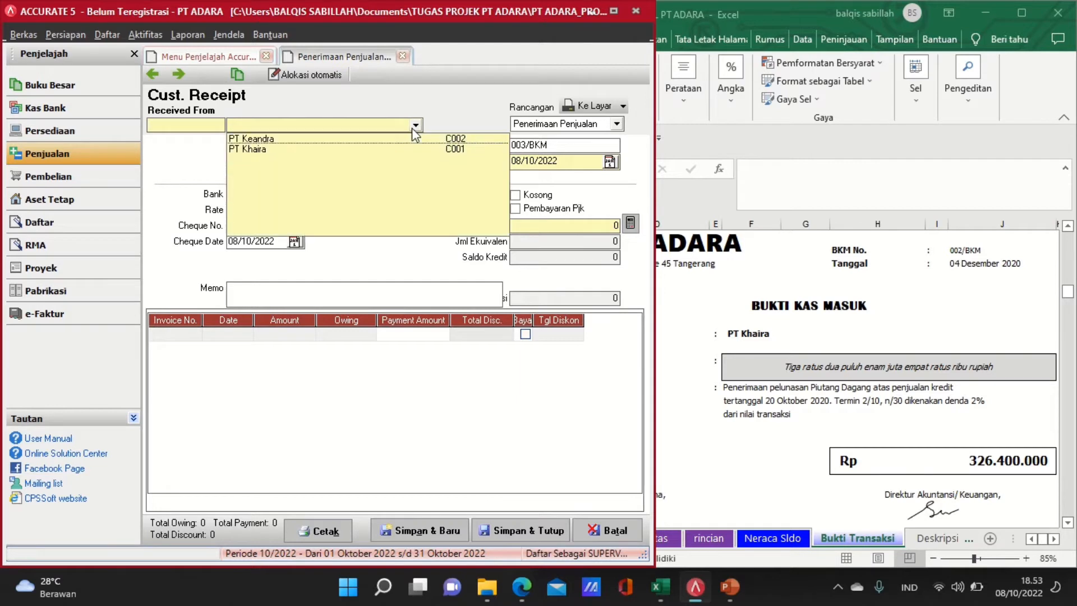
left_click(275, 150)
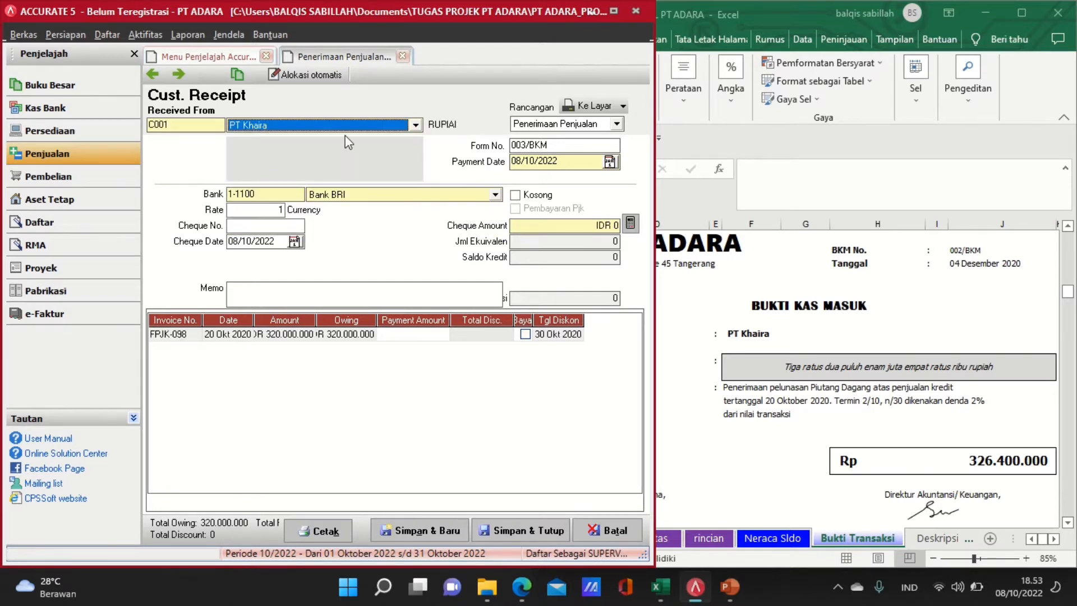
left_click(563, 161)
left_click_drag(563, 162, 480, 163)
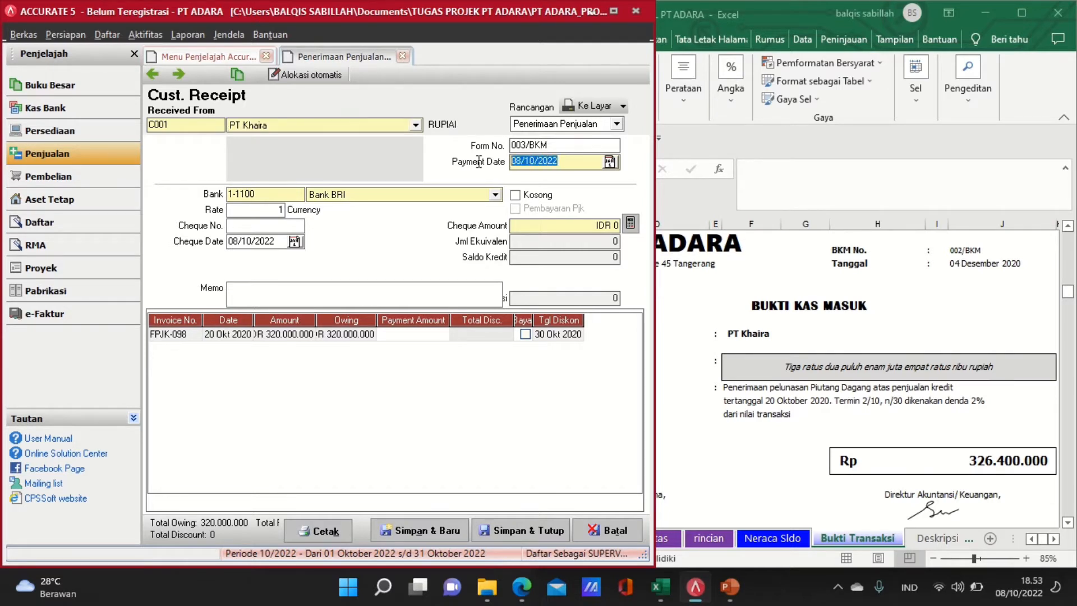
type("0")
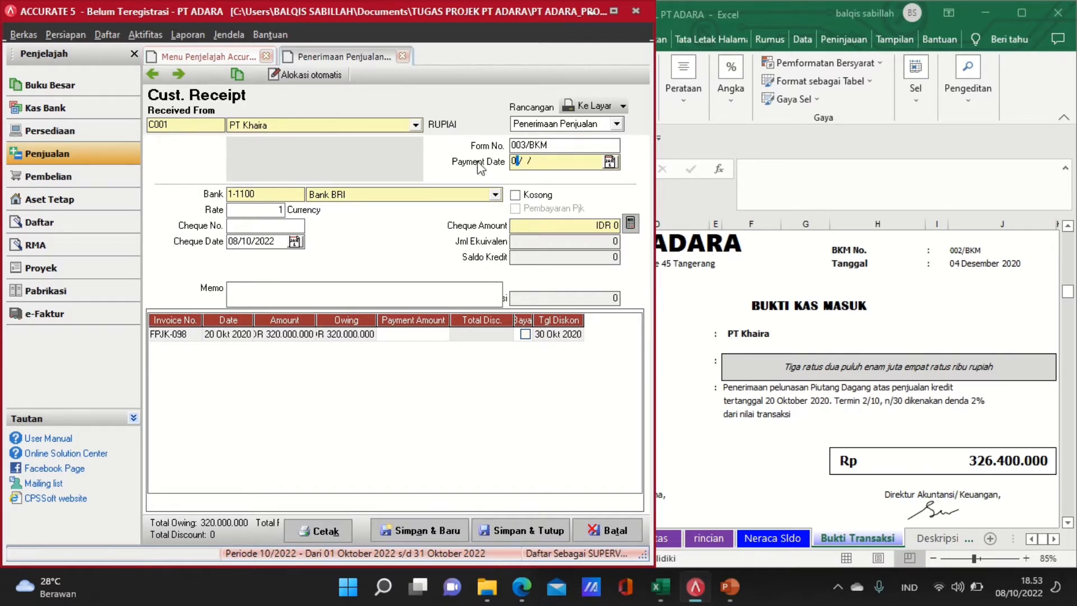
type("4/12/2020")
Set the customer receipt's cheque date to 04/12/2020
left_click_drag(272, 241, 185, 241)
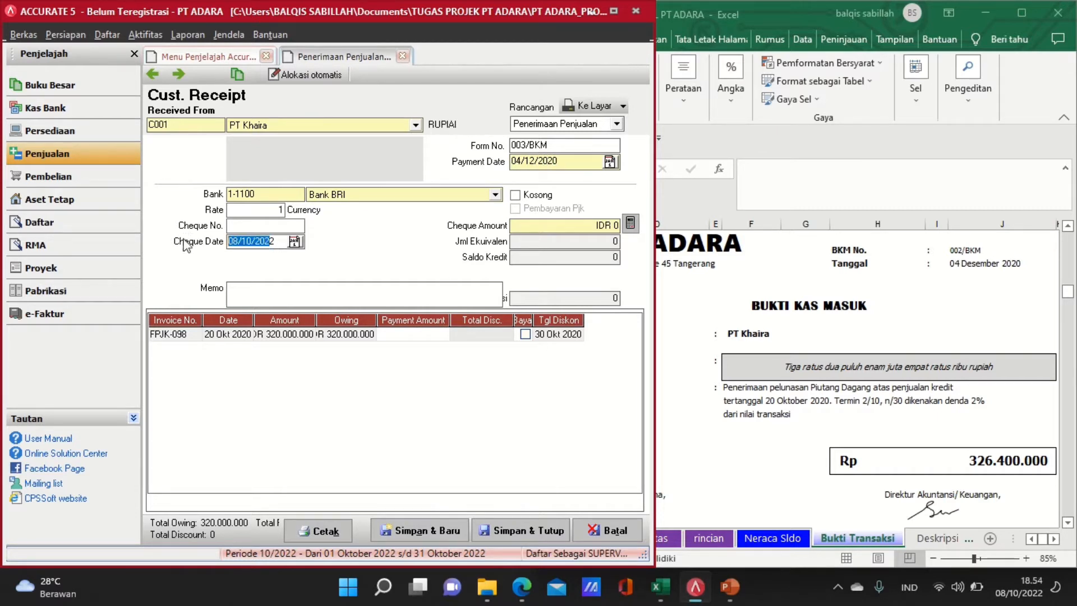
key("BackSpace")
type("1")
key("BackSpace")
type("04/12/20")
key("Right")
type("0")
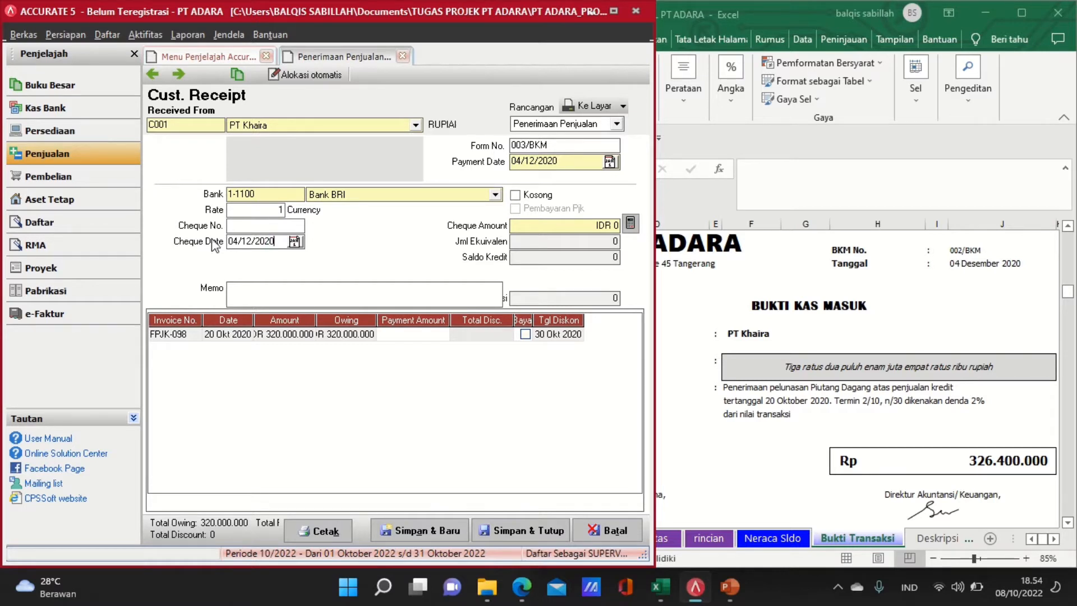
Enter "PENERIMAAN PELUNASAN PIUTANG DAGANG" as the customer receipt's memo
left_click(279, 293)
type("o")
type("PENERIM")
type("AAN")
type(" PELUNAS")
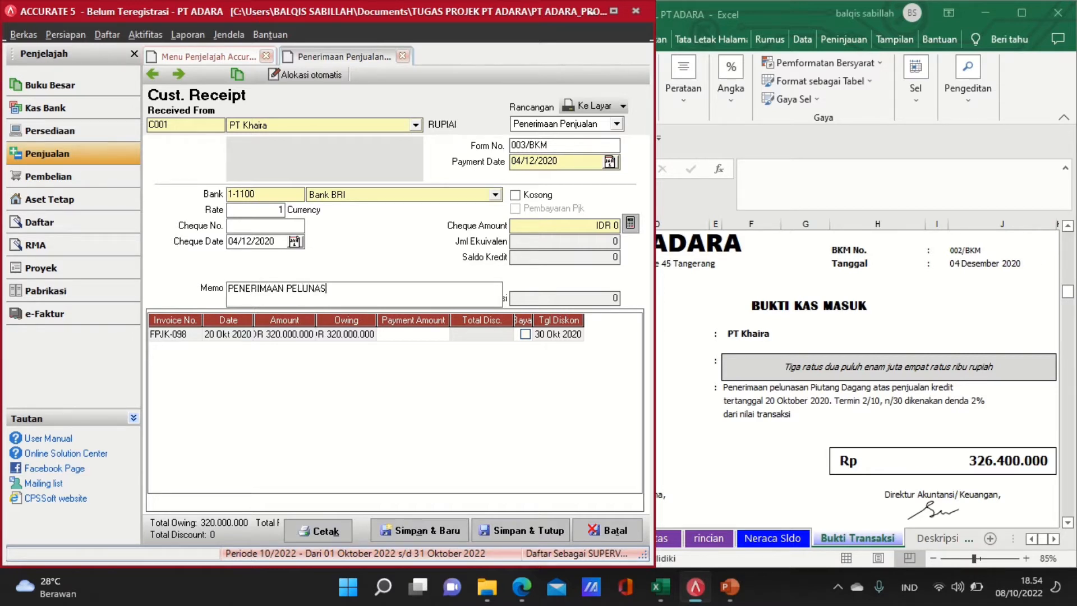
type("AN PIUTANG DAGANG")
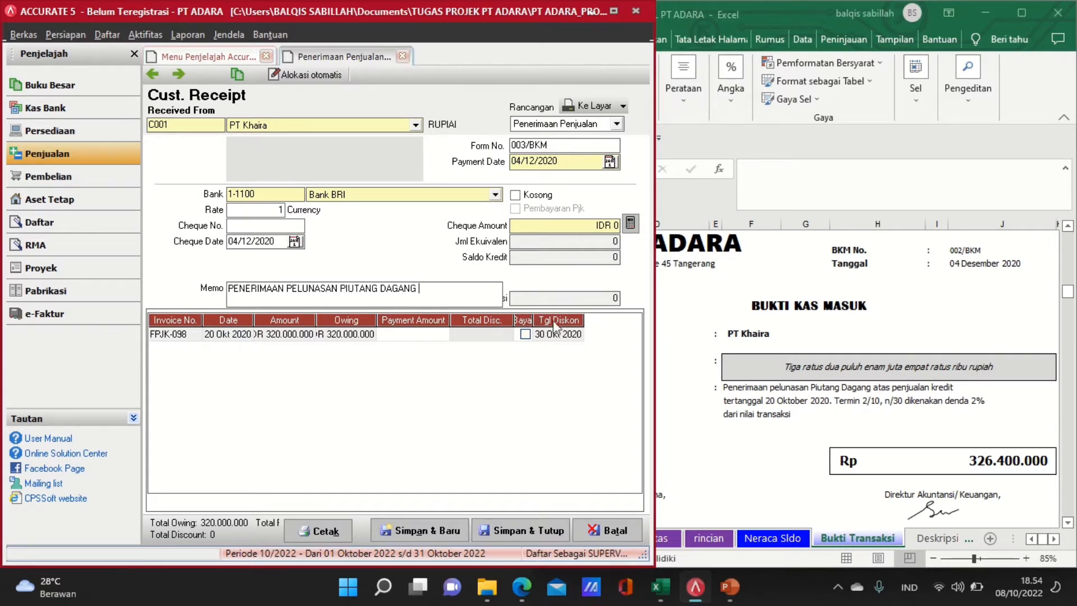
Widen the Bayar, Owing and Amount columns of the invoice table and mark invoice FPJK-098 as paid
left_click_drag(530, 318, 549, 318)
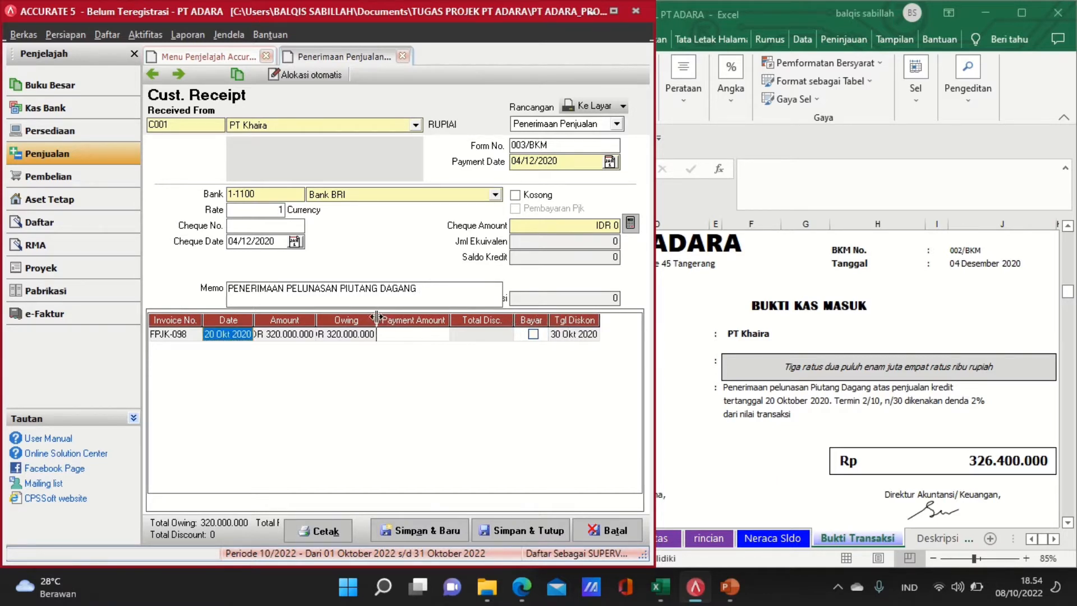
left_click_drag(376, 318, 394, 318)
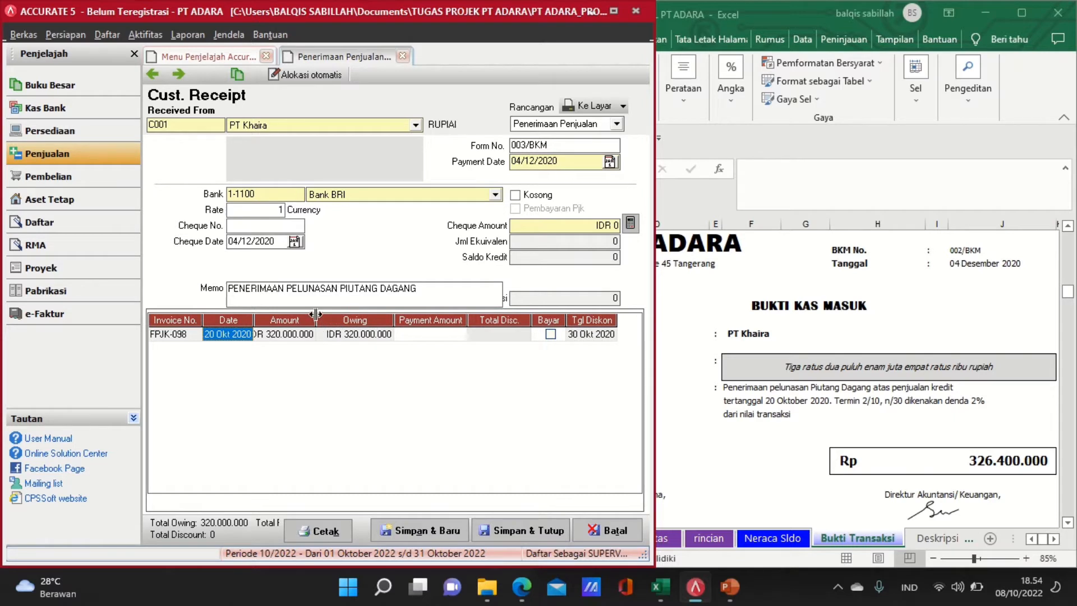
left_click_drag(316, 318, 330, 320)
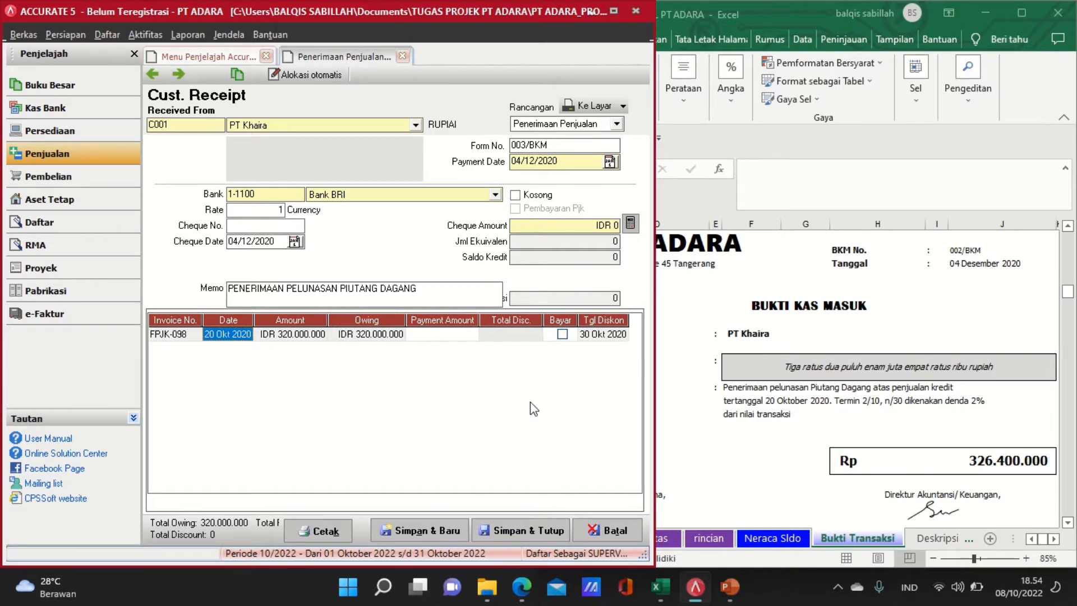
left_click(562, 334)
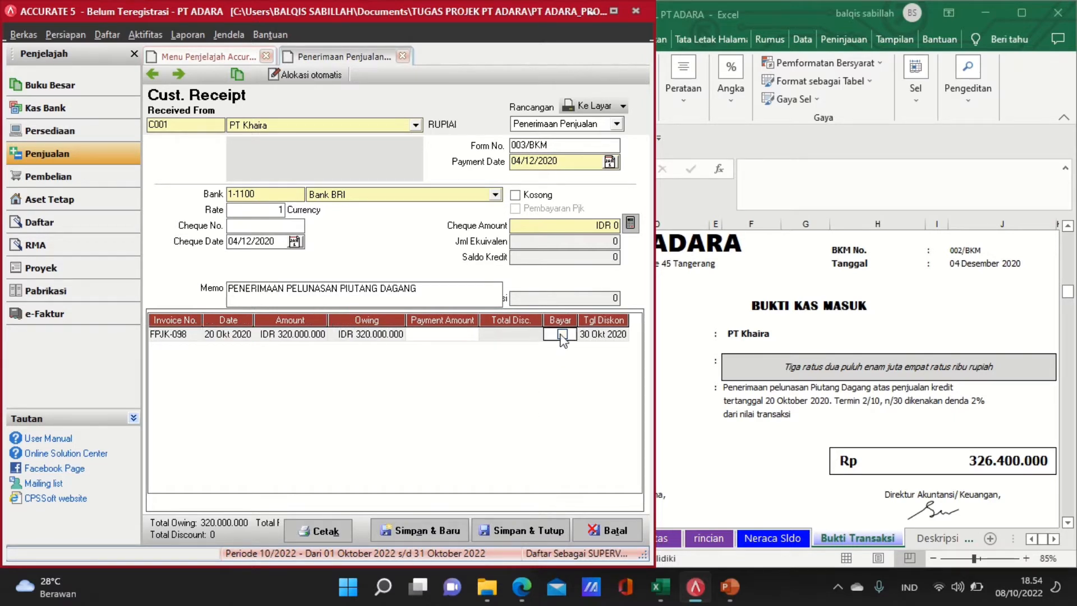
left_click(524, 336)
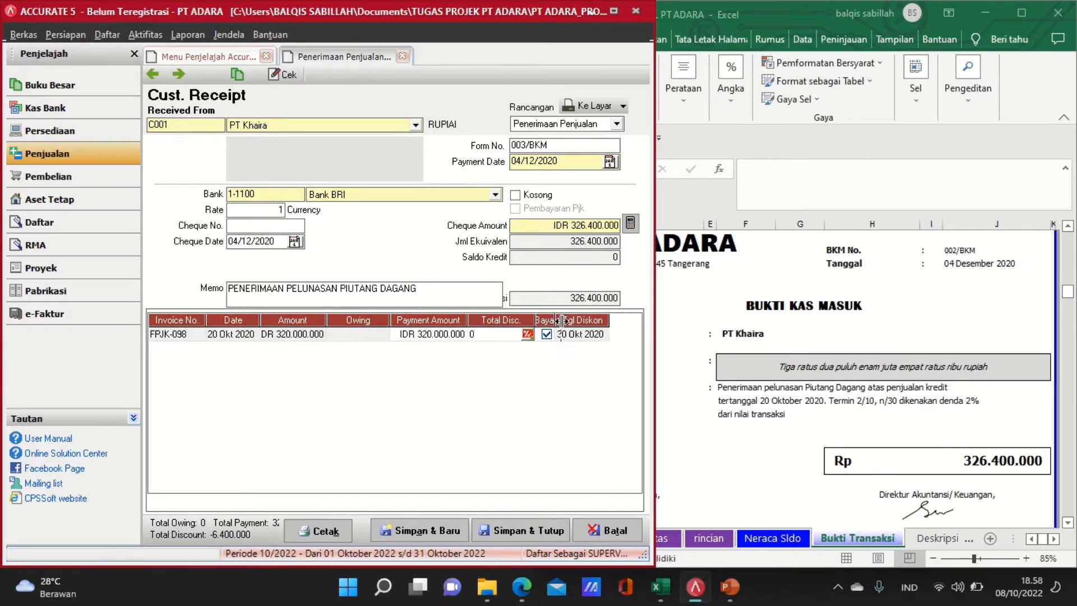
Give invoice FPJK-098 a discount of -6.400.000 on the Late Fees Collected account, and save and close the customer receipt
left_click(528, 336)
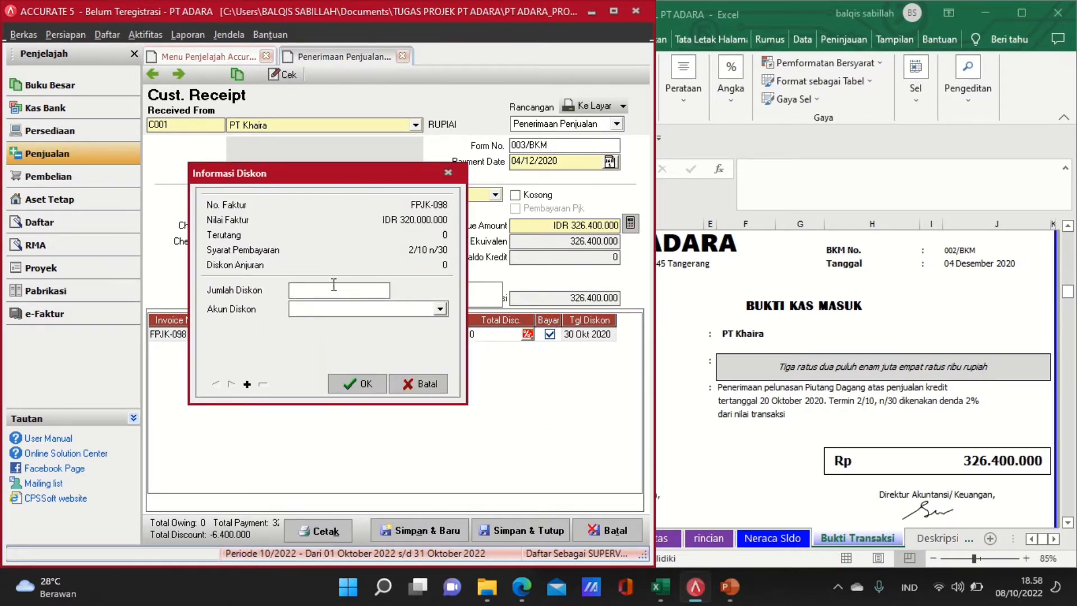
left_click(334, 285)
type("-6400000")
key("Tab")
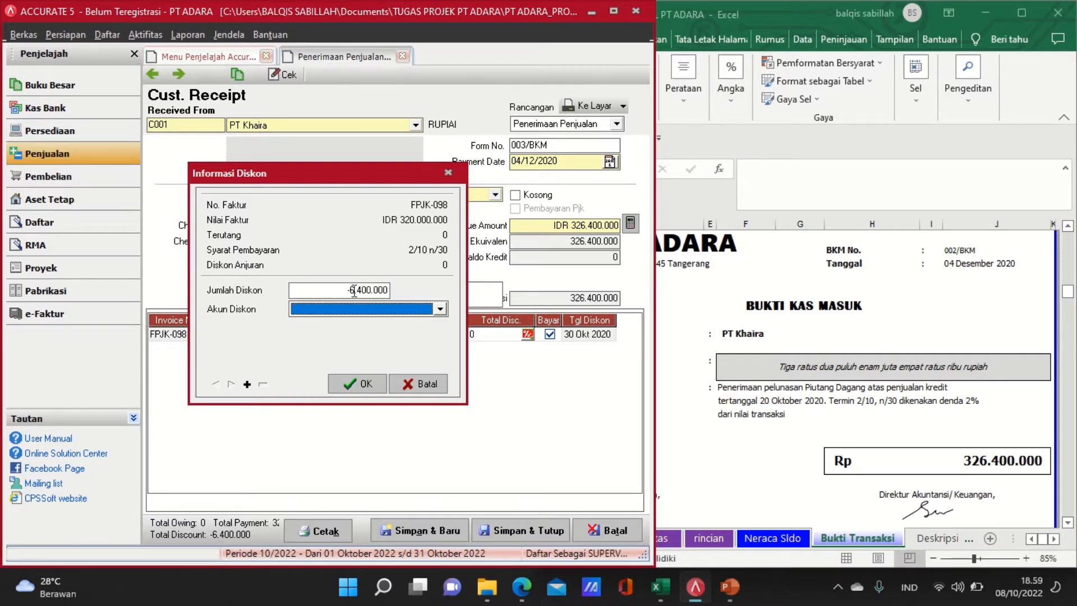
left_click(441, 310)
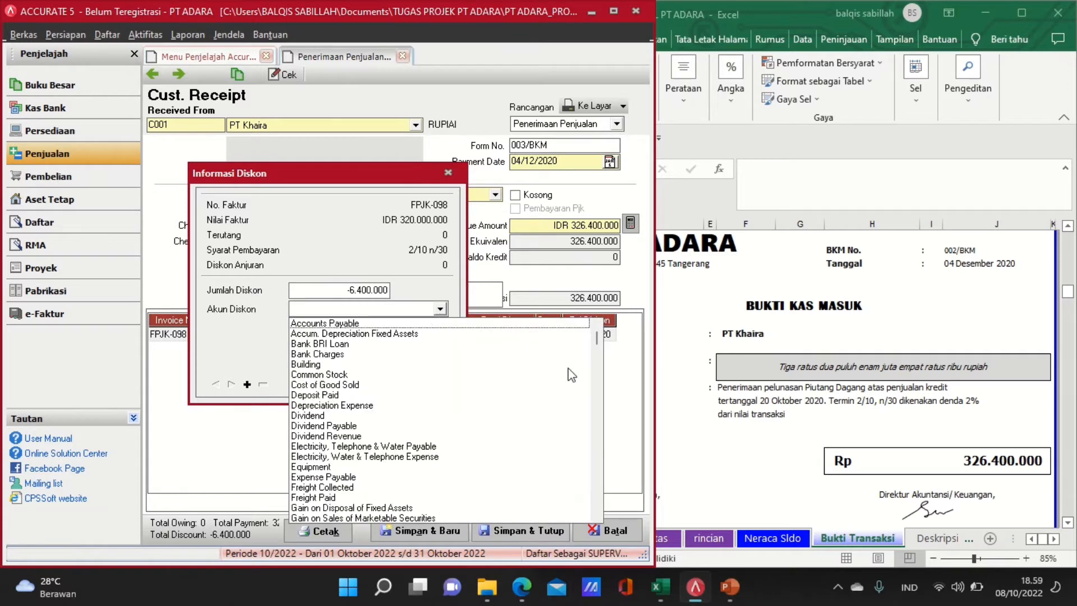
left_click(601, 374)
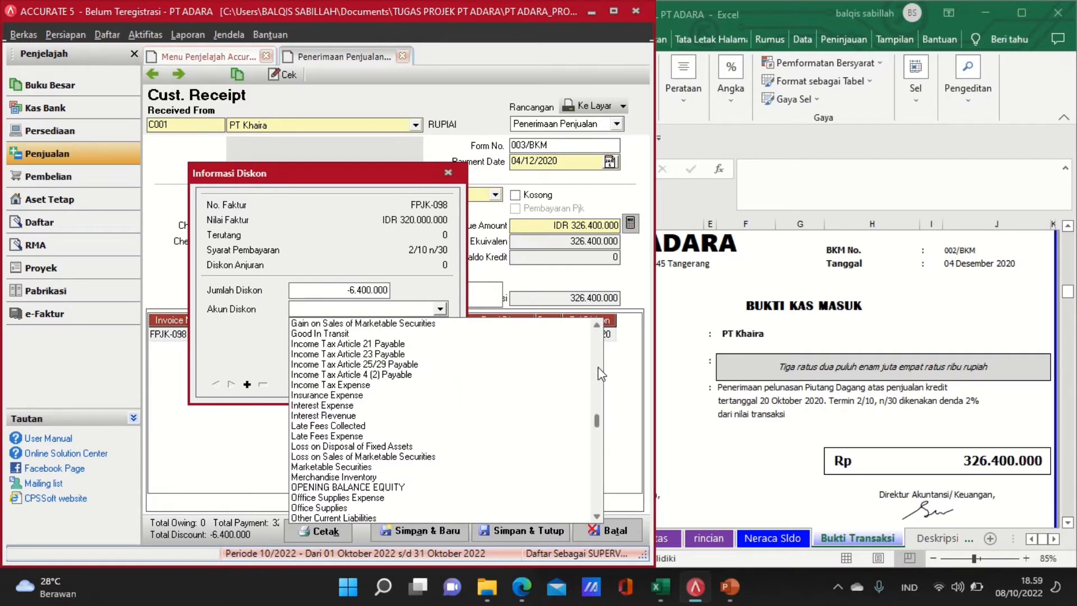
left_click(331, 425)
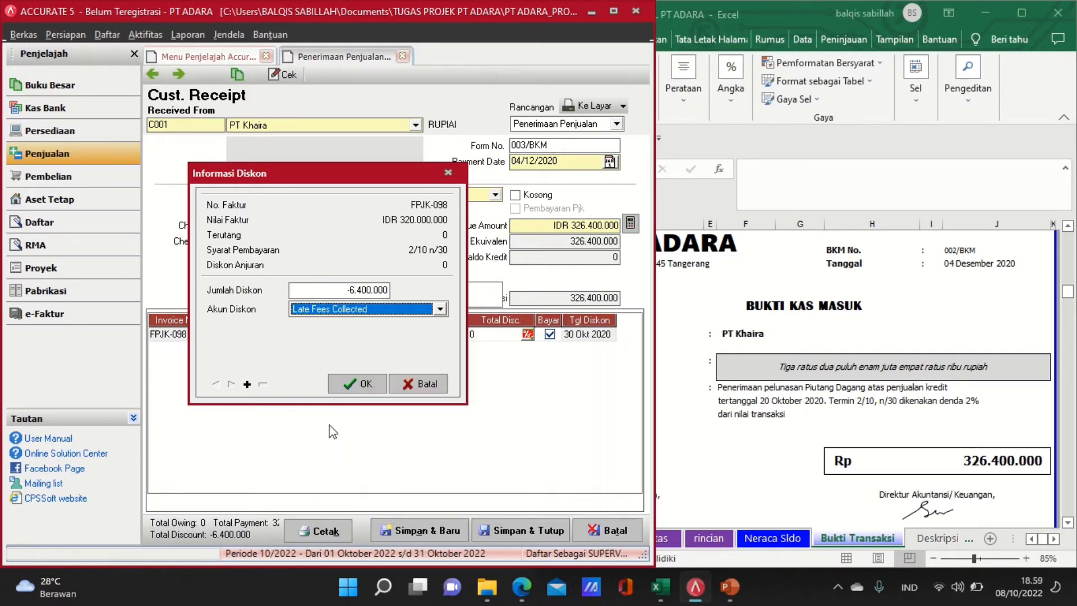
left_click(366, 384)
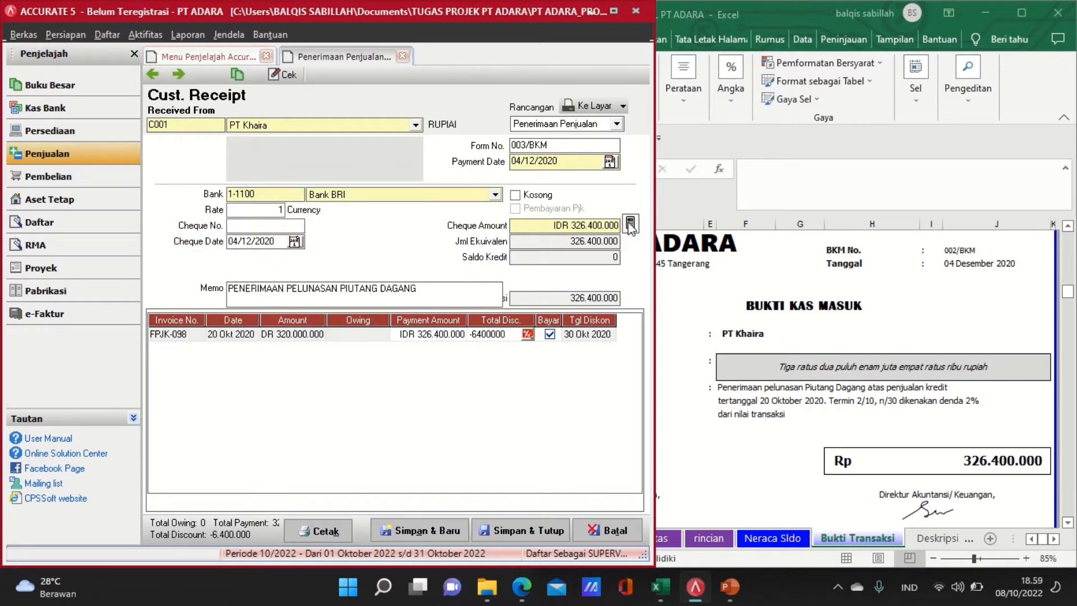
left_click(525, 530)
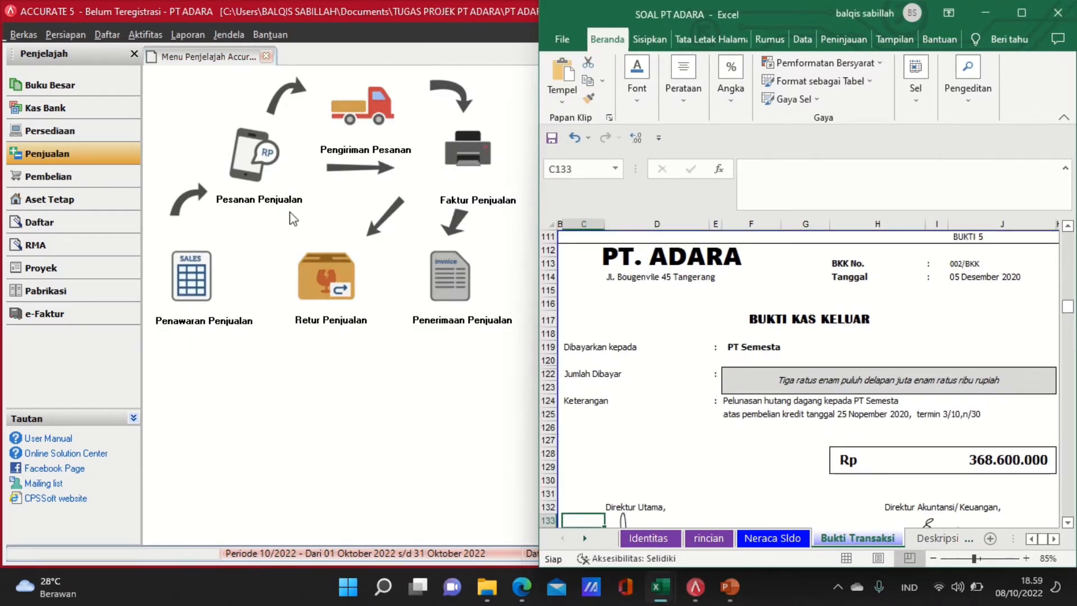
Open a new purchase payment for the Bukti 5 cash-out slip and select PT Semesta as the vendor
left_click(113, 185)
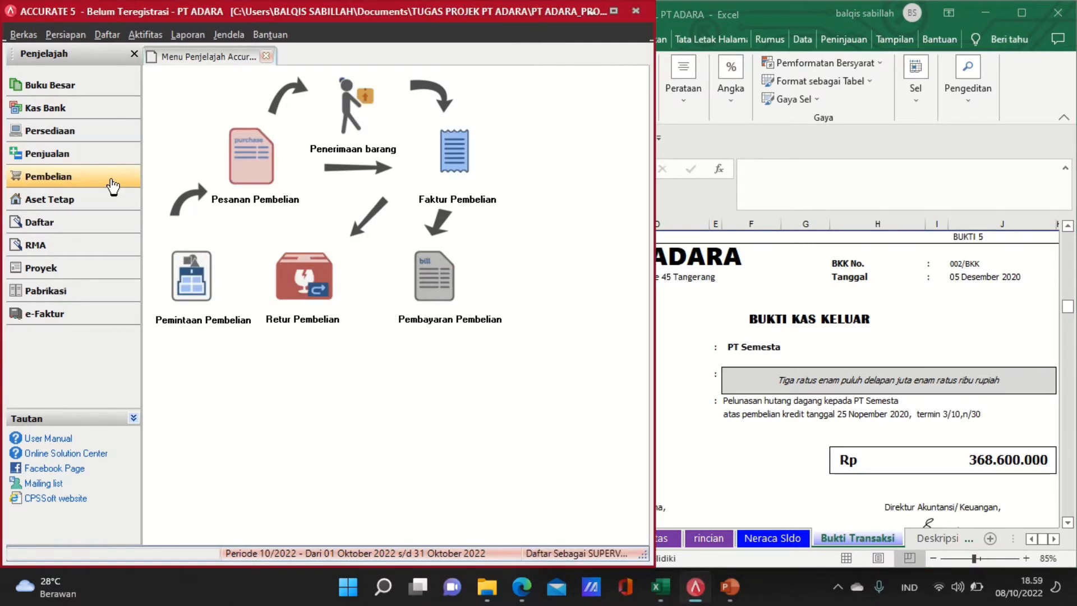
left_click(422, 284)
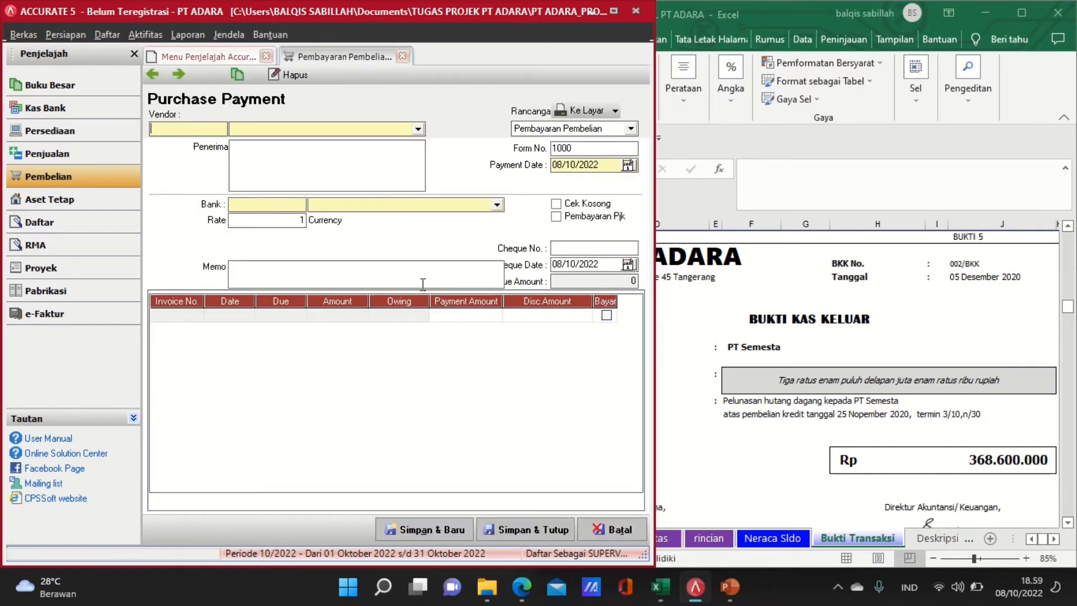
left_click(418, 129)
left_click(311, 163)
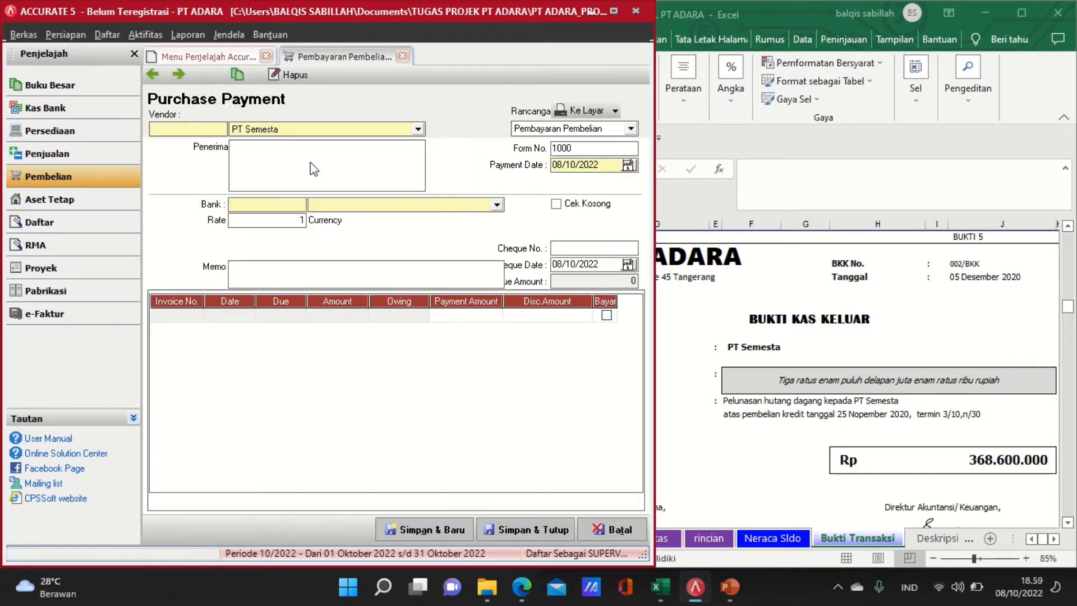
Set the purchase payment's form number to 002/BKK and its payment date to 05/12/2020
left_click(581, 147)
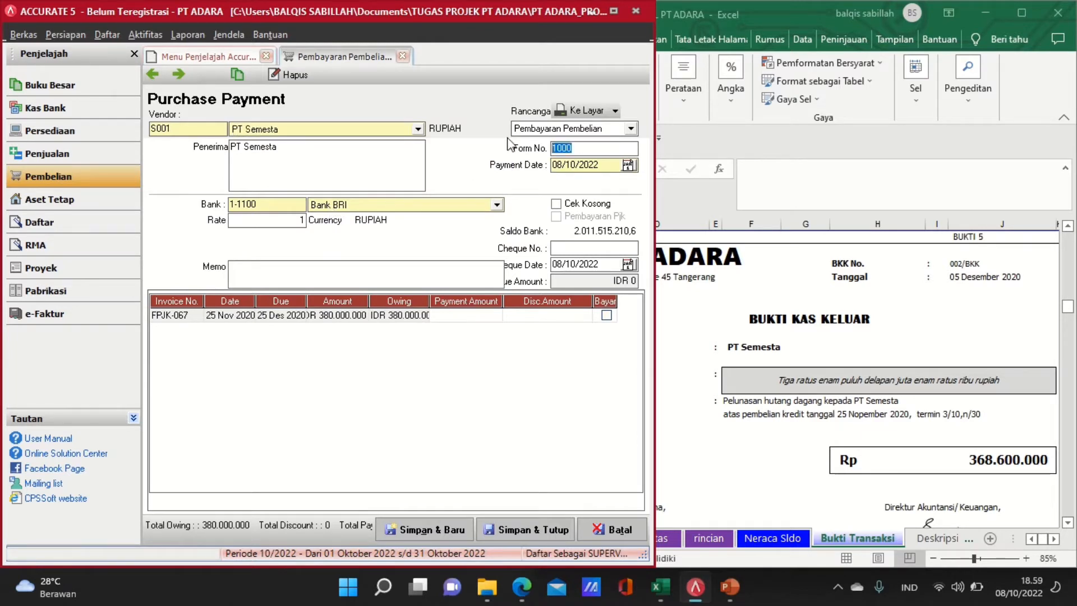
type("002/BKK")
left_click_drag(611, 163, 511, 159)
type("0")
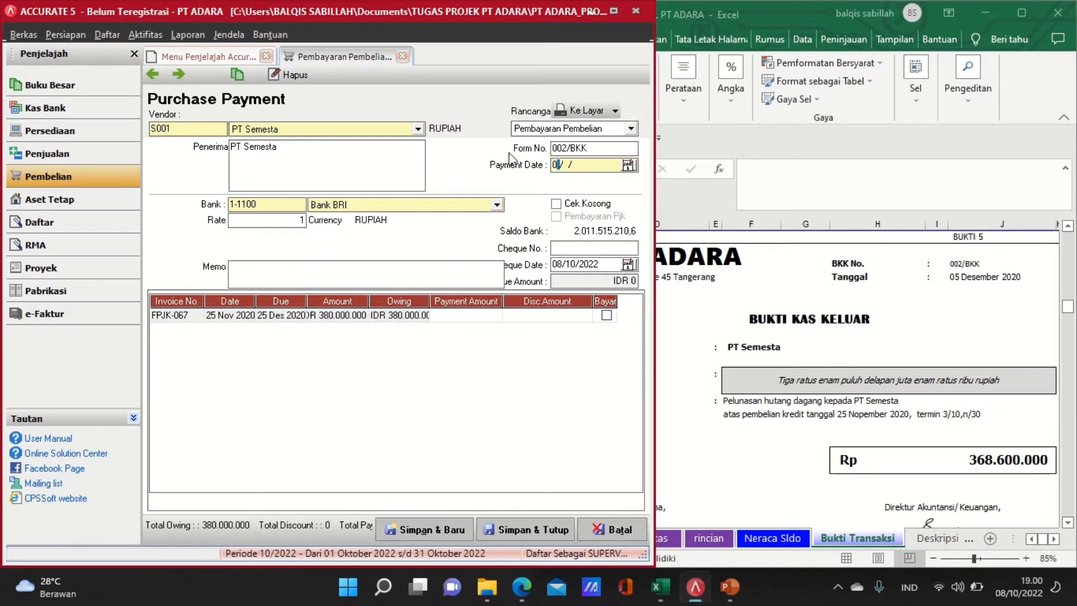
type("5/12/2020")
Enter the memo "PELUNASAN HUTANG DAGANG" and set the purchase payment's cheque date to 05/12/2020
left_click(291, 277)
type("PELUNASAN HU")
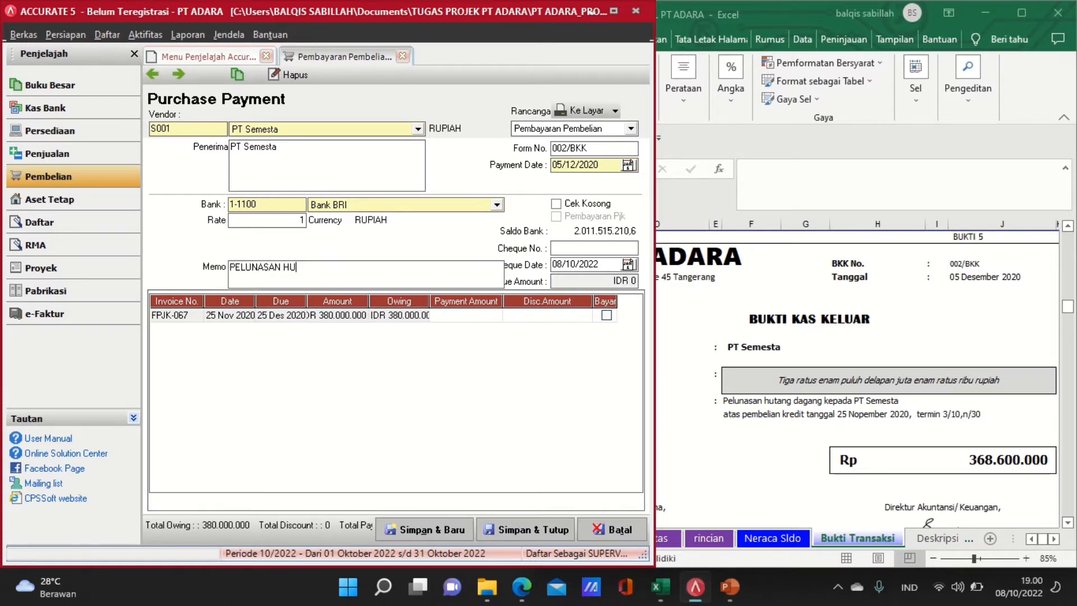
type("TANG DAGANG")
double_click(603, 262)
type("0")
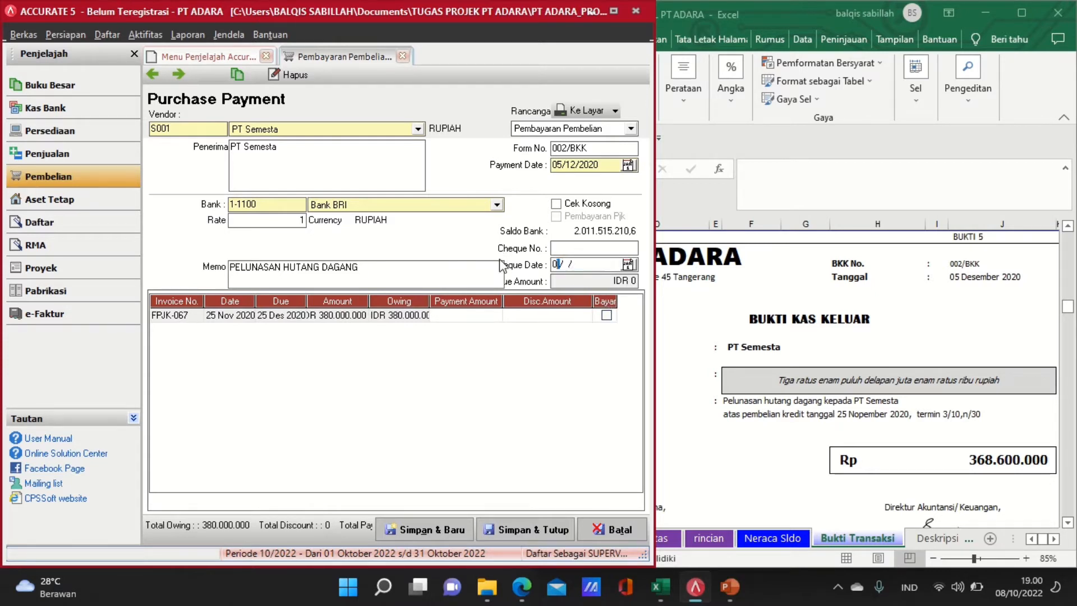
type("5/12/2020")
Mark invoice FPJK-067 as paid and enter a discount amount of 11.400.000 in its discount information
left_click(607, 315)
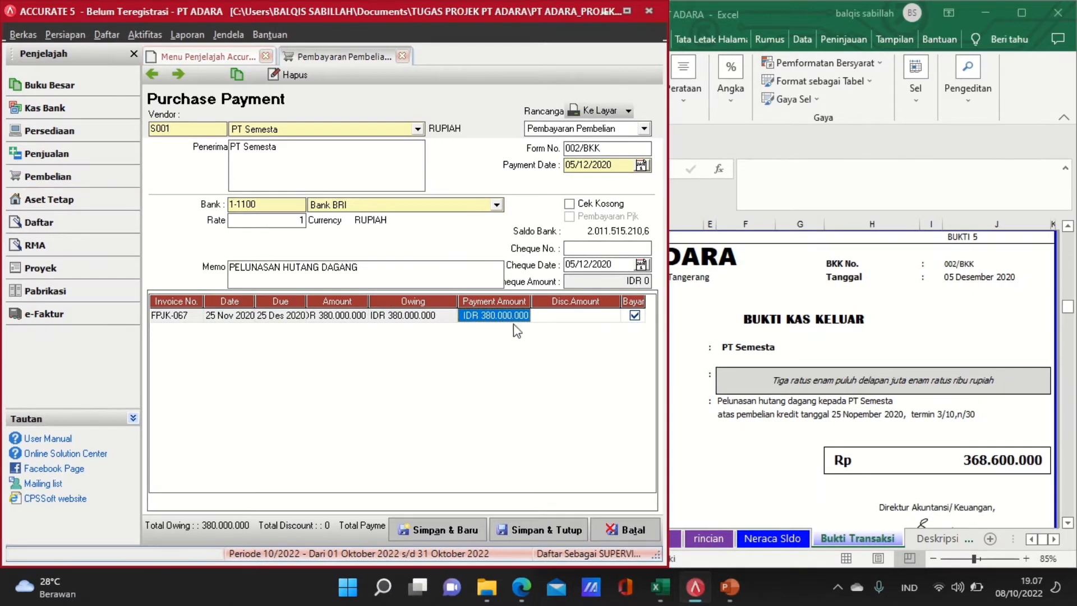
left_click(522, 316)
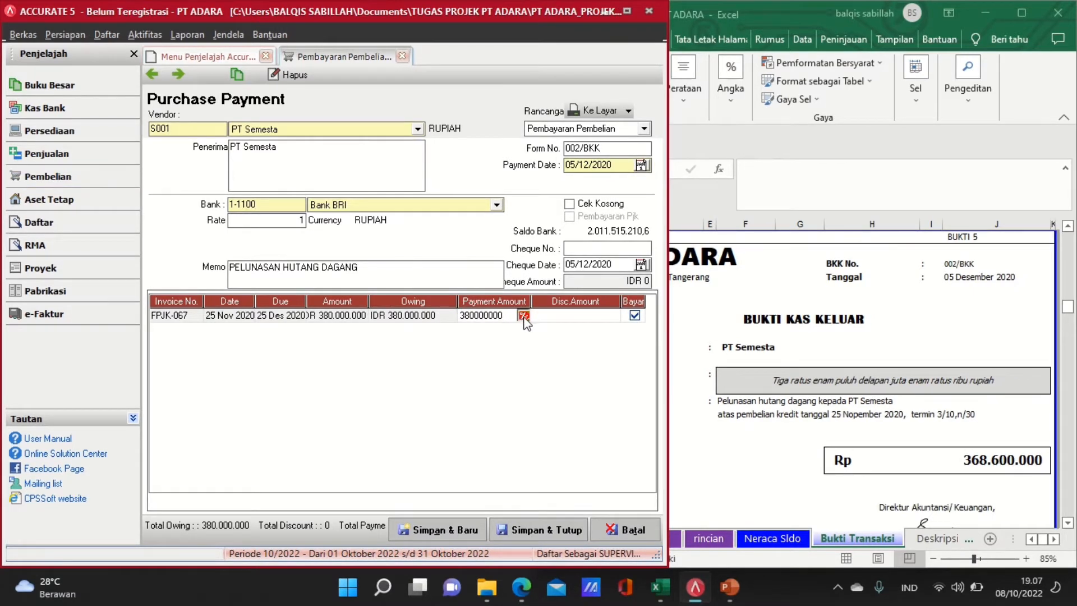
left_click(523, 316)
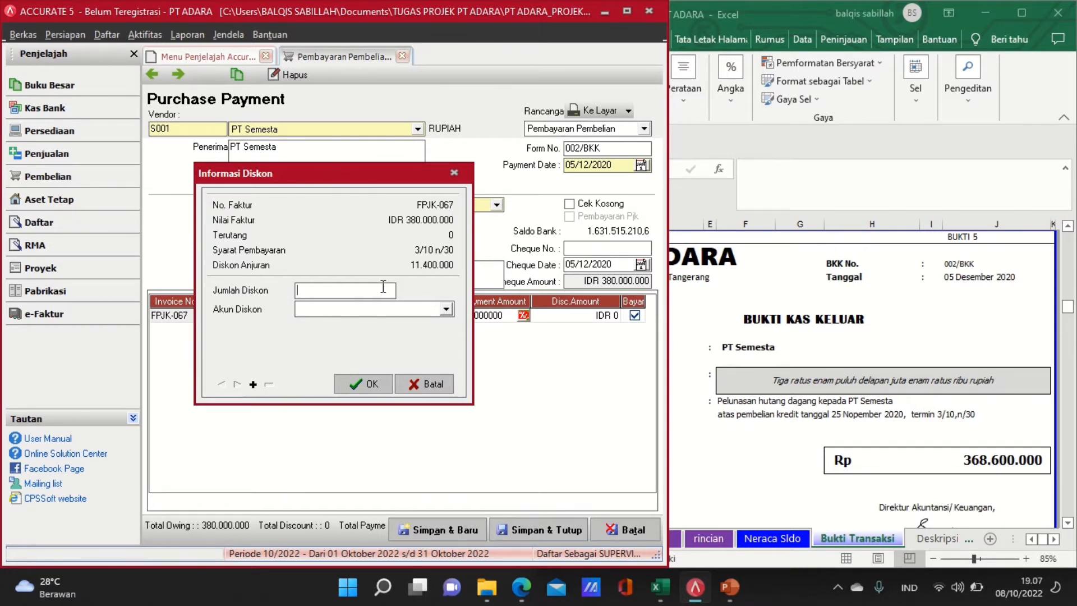
type("11400000")
key("Tab")
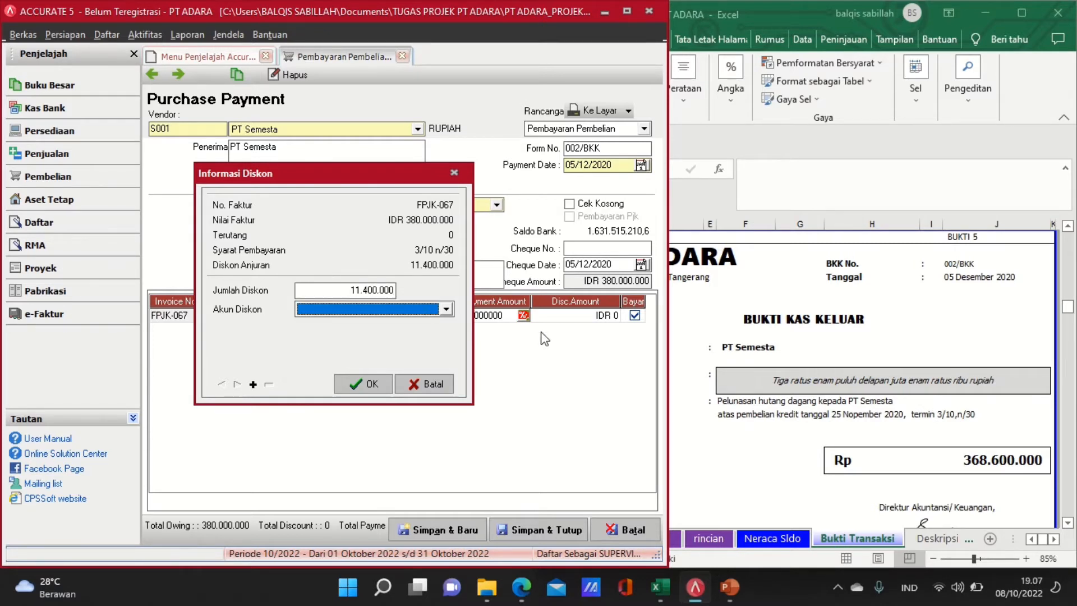
Choose Purchase Discount as the discount account for invoice FPJK-067 and apply the discount information
left_click(445, 309)
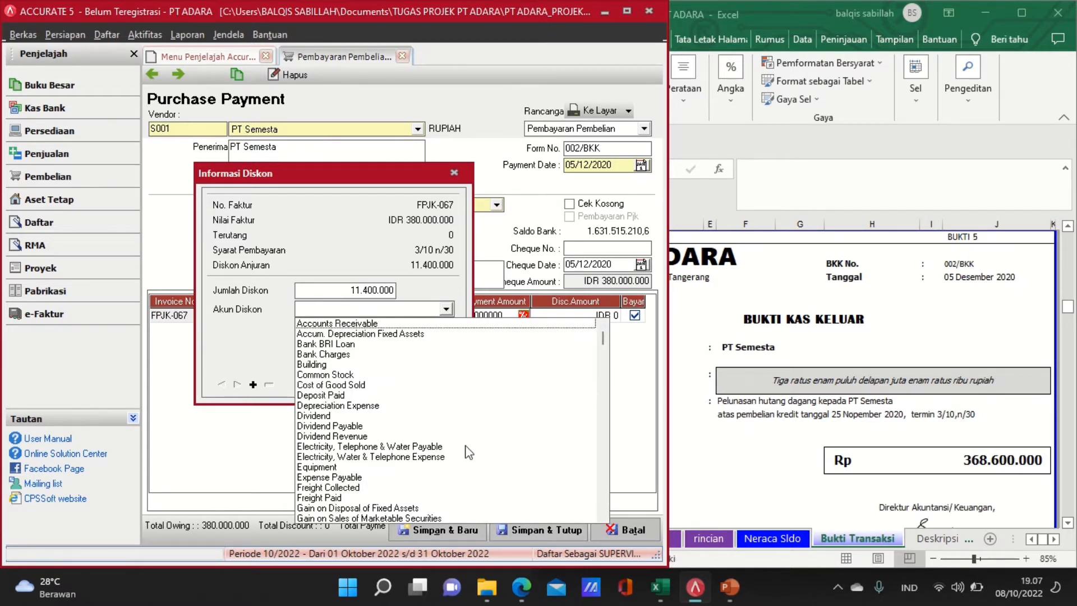
left_click(605, 385)
left_click(605, 384)
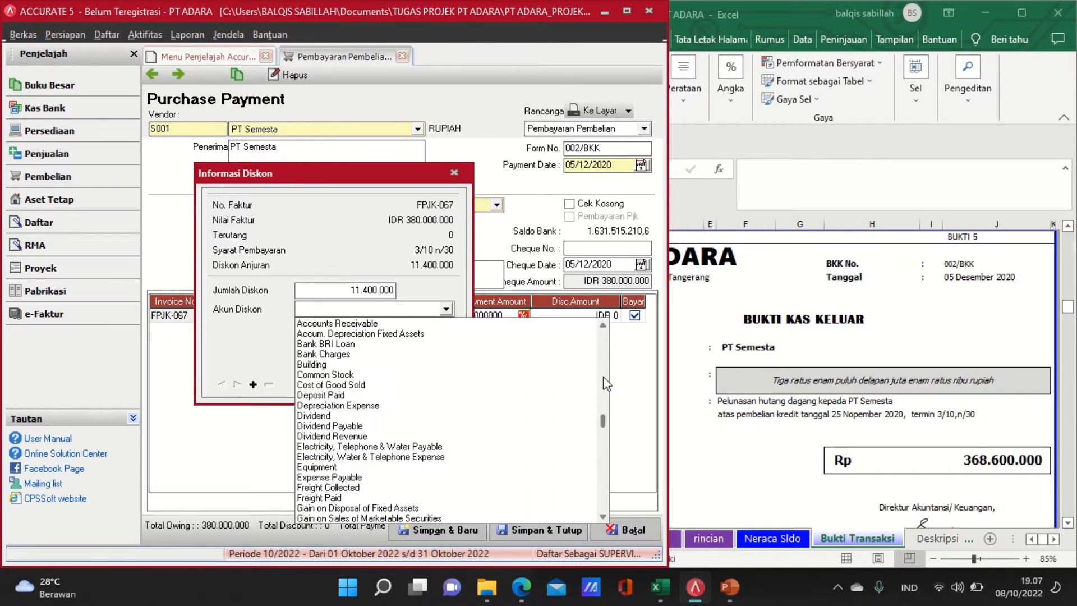
left_click(606, 401)
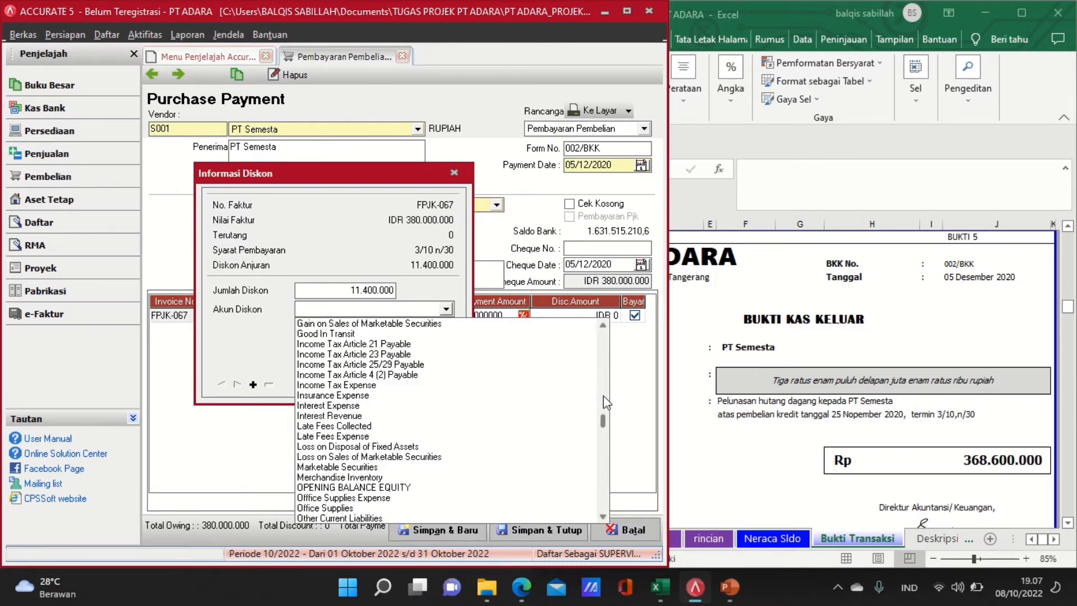
left_click(605, 405)
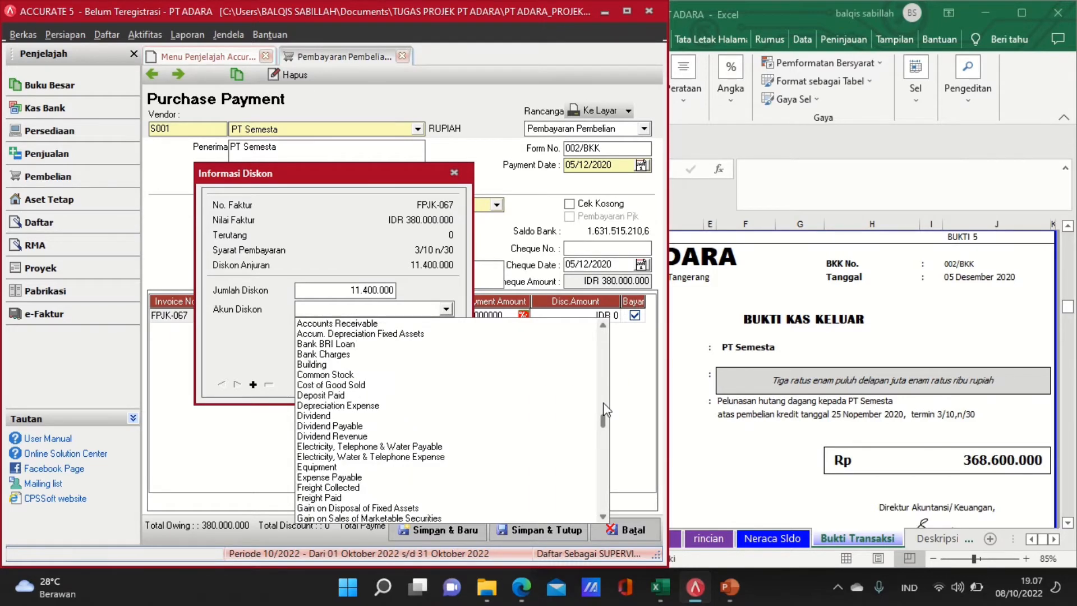
left_click(606, 468)
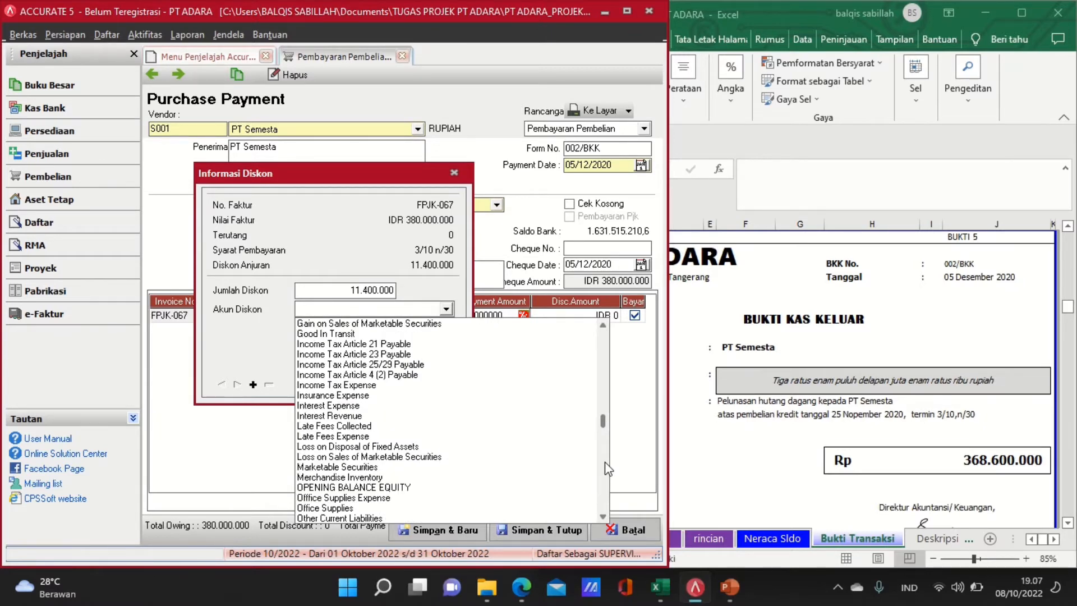
left_click(602, 517)
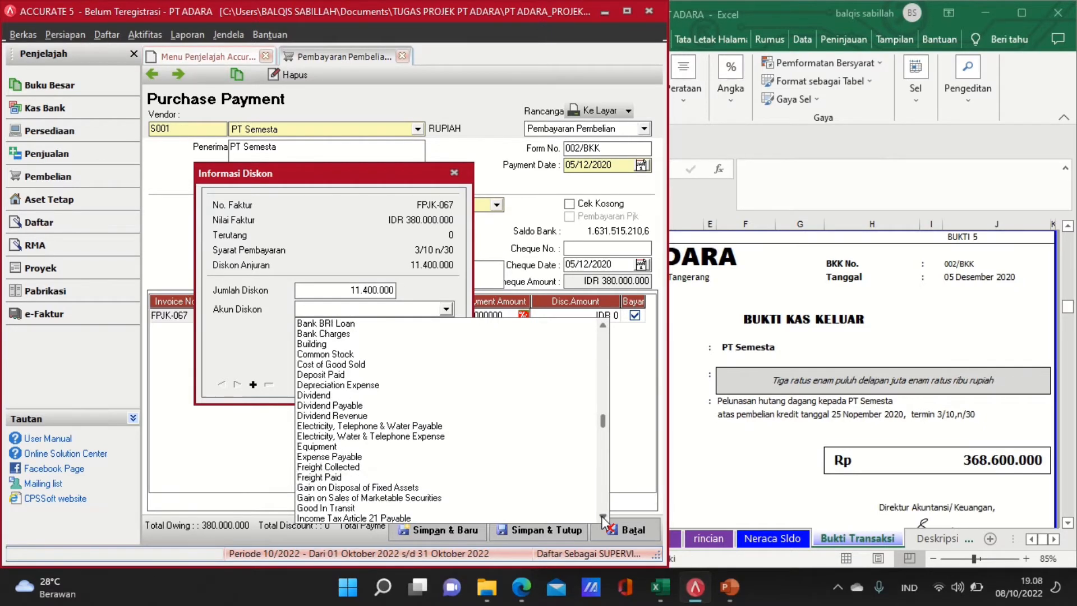
left_click(603, 517)
left_click(603, 517)
left_click(603, 517)
left_click(603, 517)
left_click(603, 517)
left_click(603, 517)
left_click(603, 517)
left_click(603, 518)
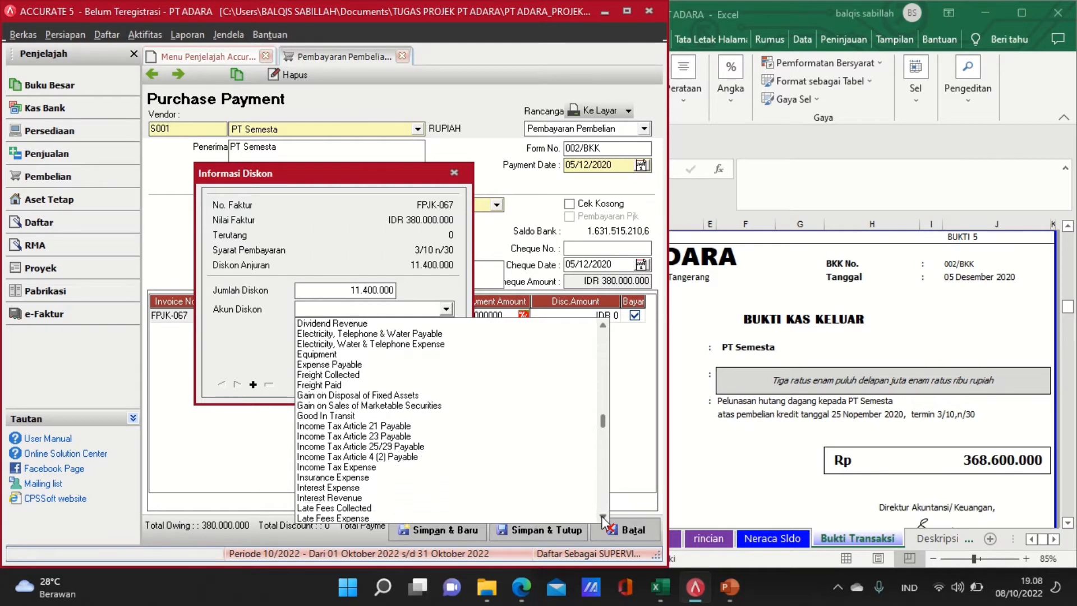
left_click(603, 518)
left_click(603, 517)
left_click(603, 518)
left_click(603, 517)
left_click(603, 517)
left_click(603, 517)
left_click(603, 517)
left_click(603, 517)
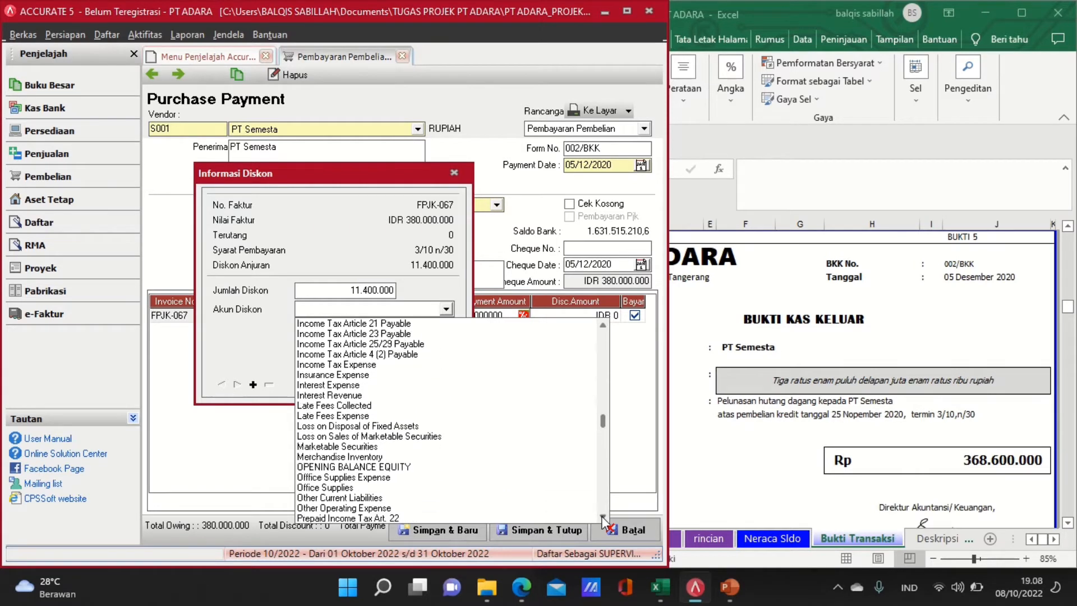
left_click(603, 517)
left_click(603, 517)
left_click(603, 517)
left_click(603, 517)
left_click(603, 517)
left_click(603, 517)
left_click(603, 517)
left_click(603, 517)
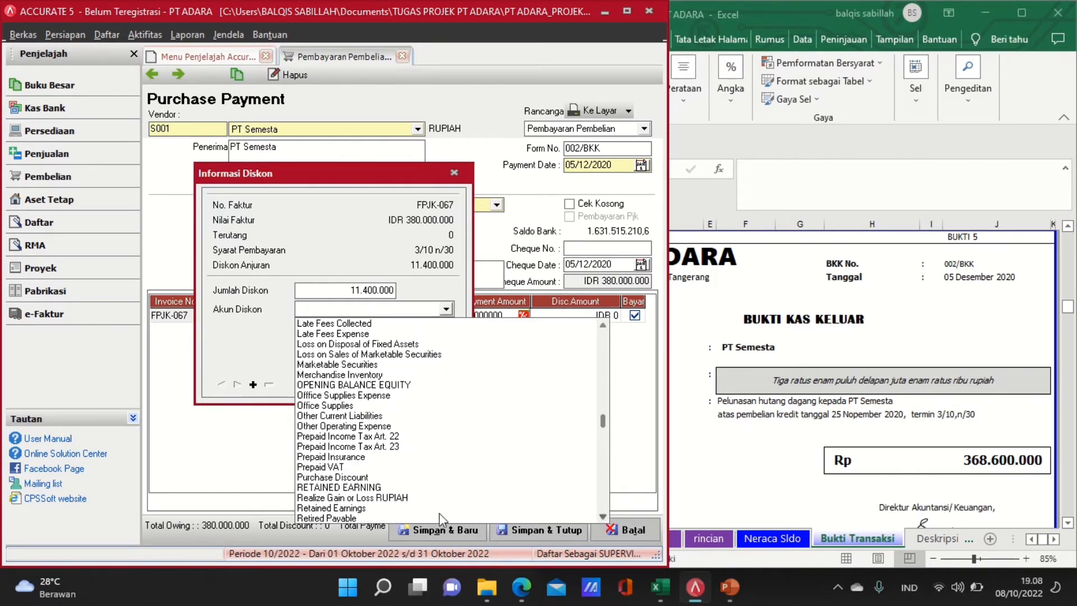
left_click(357, 478)
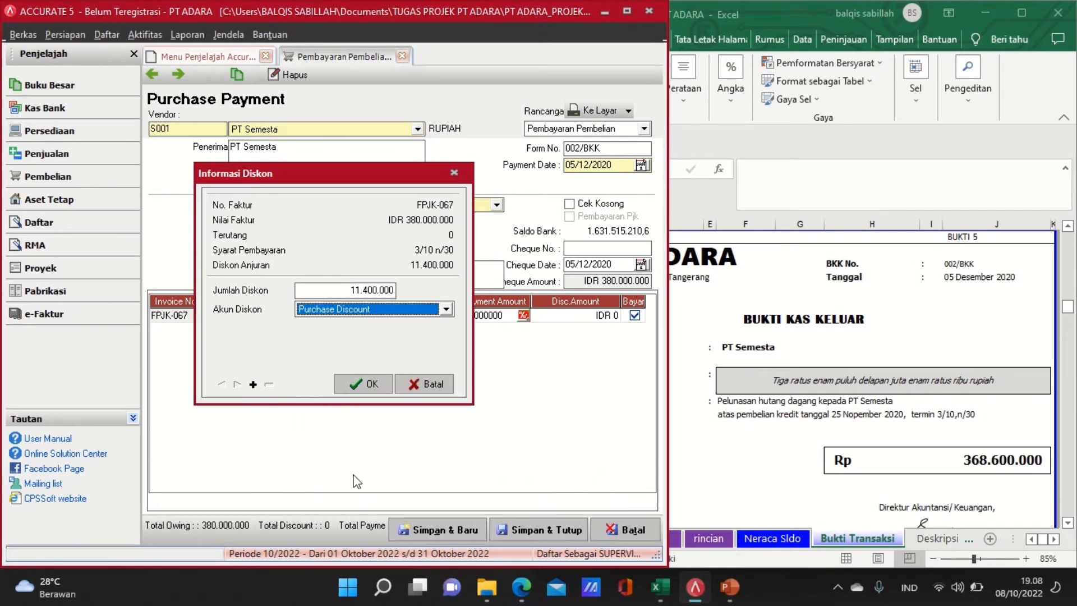
left_click(363, 383)
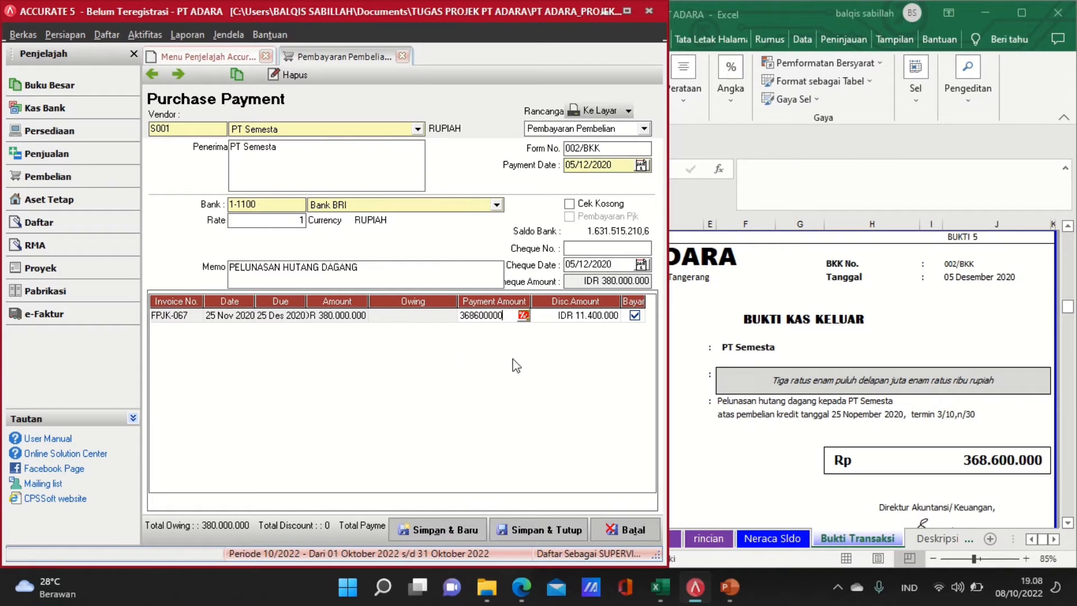
Widen the Amount column and narrow the Owing column in the invoice list, and save and close the purchase payment
key("Tab")
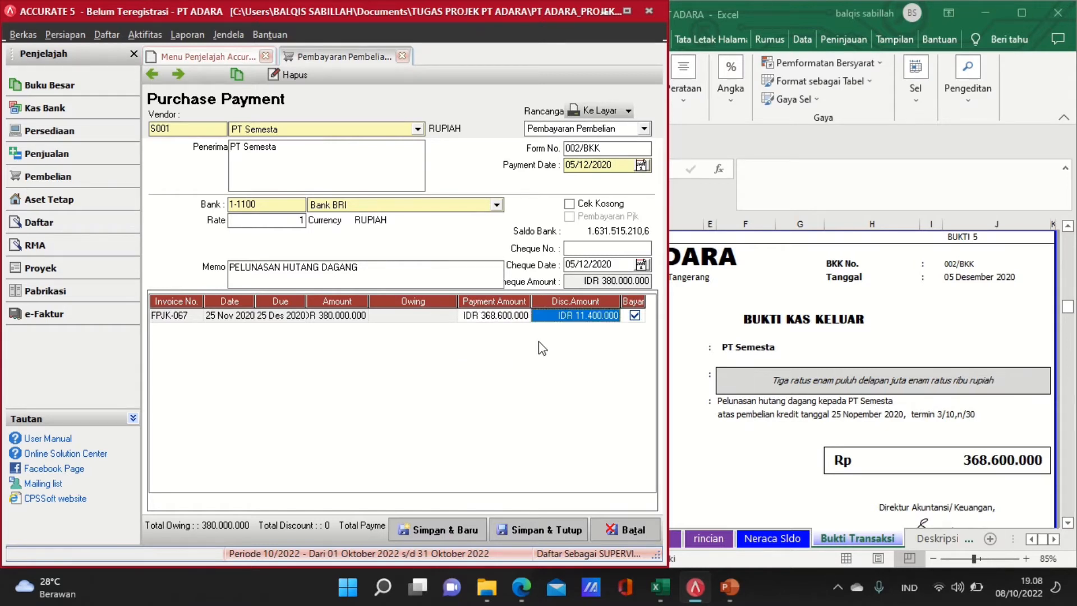
key("Tab")
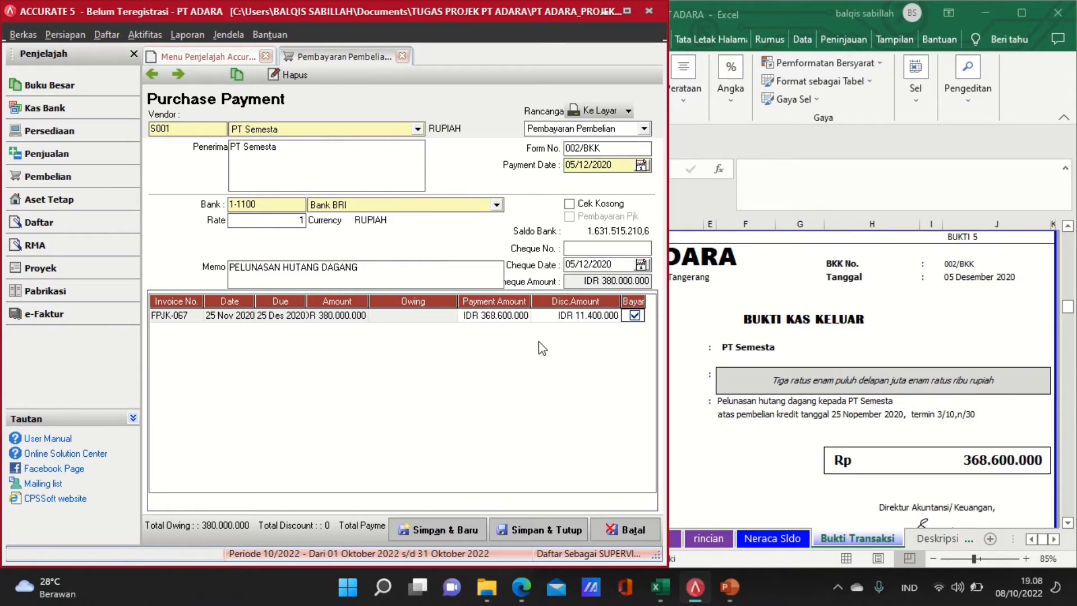
left_click_drag(368, 303, 389, 303)
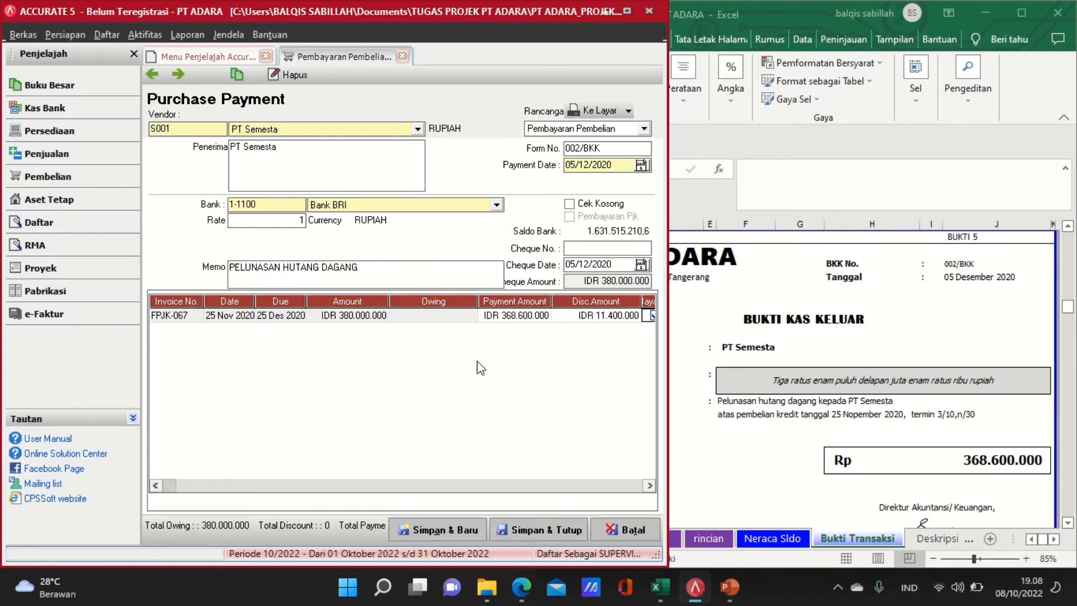
left_click_drag(477, 302, 451, 302)
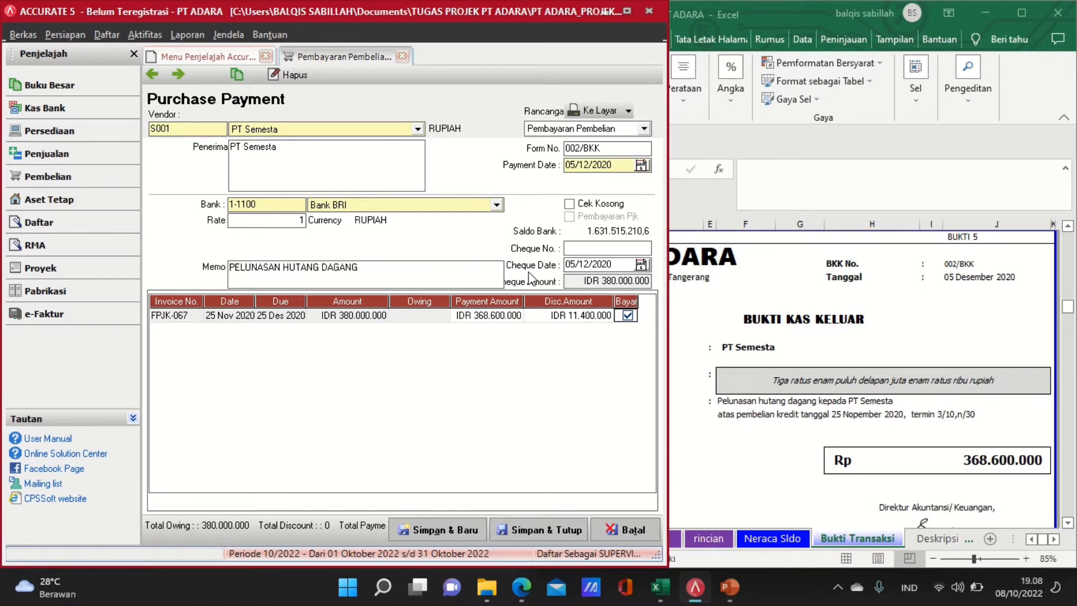
left_click(553, 528)
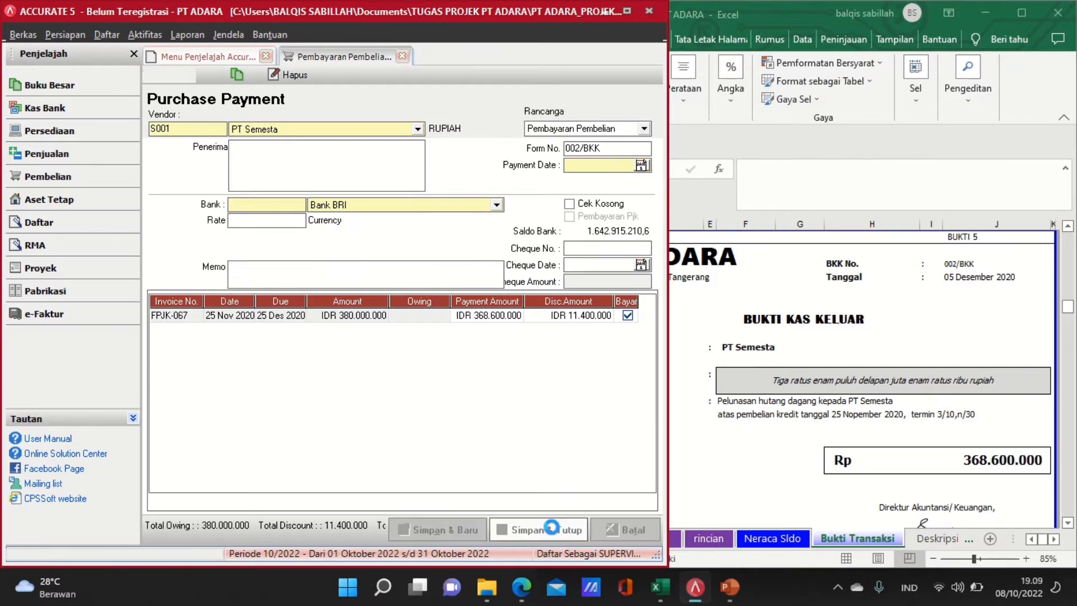
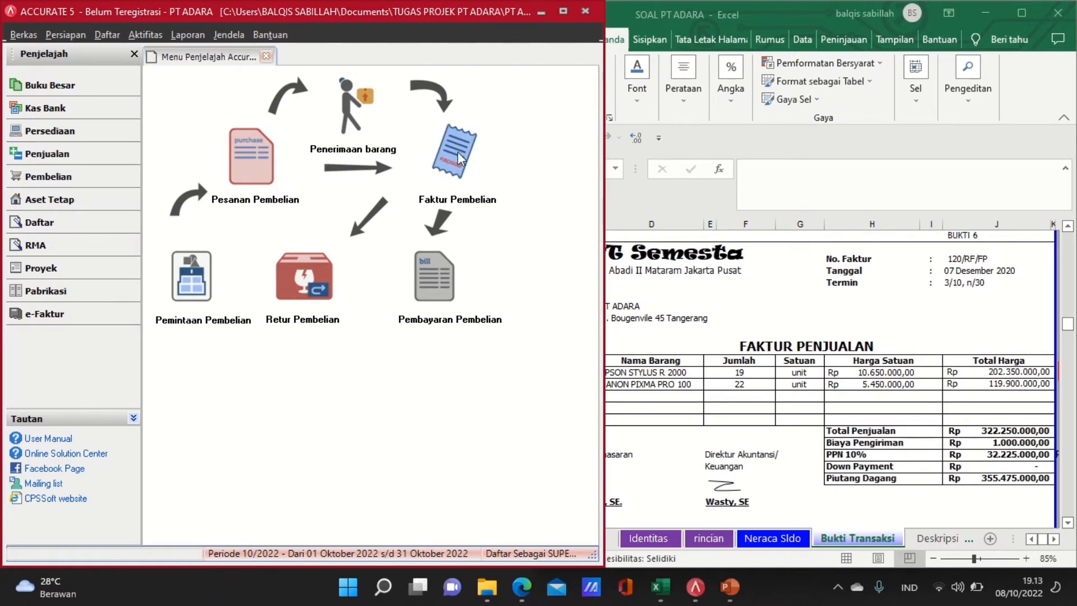
Create a new purchase invoice for vendor PT Semesta with invoice number 120/RF/FP
left_click(470, 181)
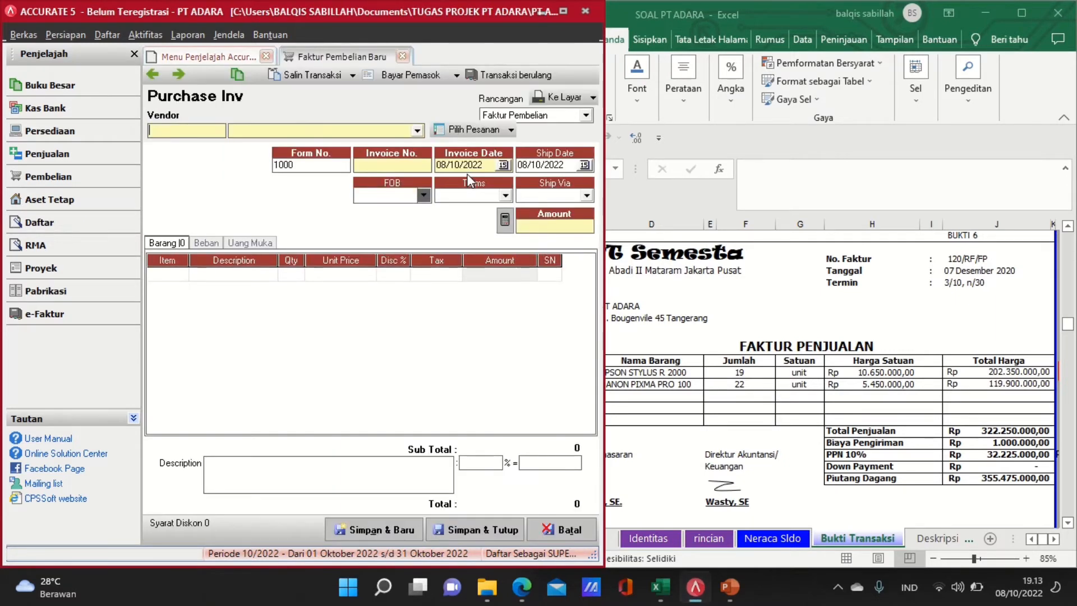
left_click(416, 131)
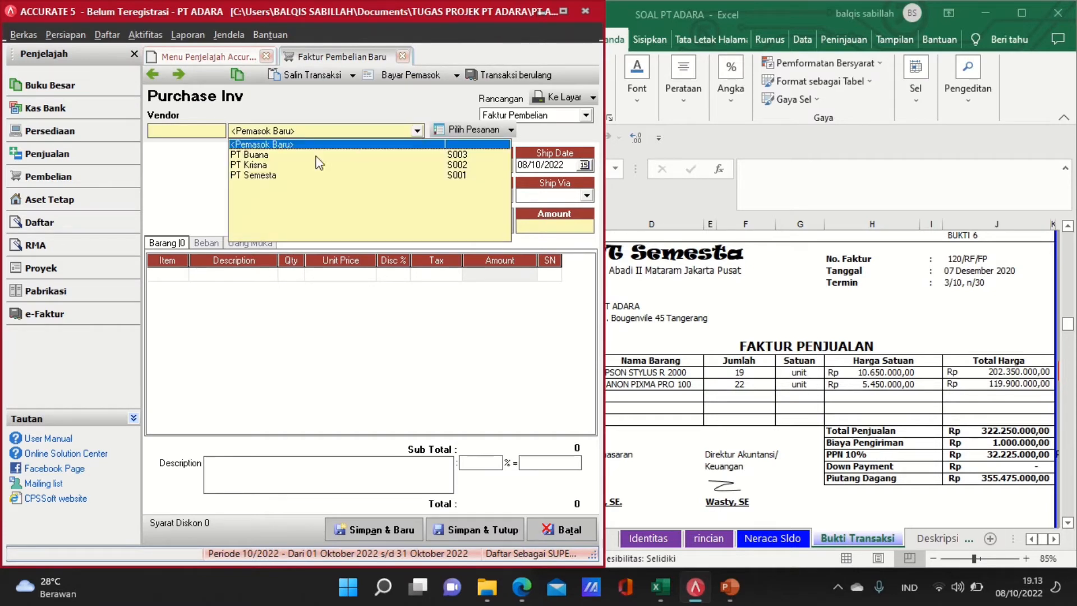
left_click(254, 177)
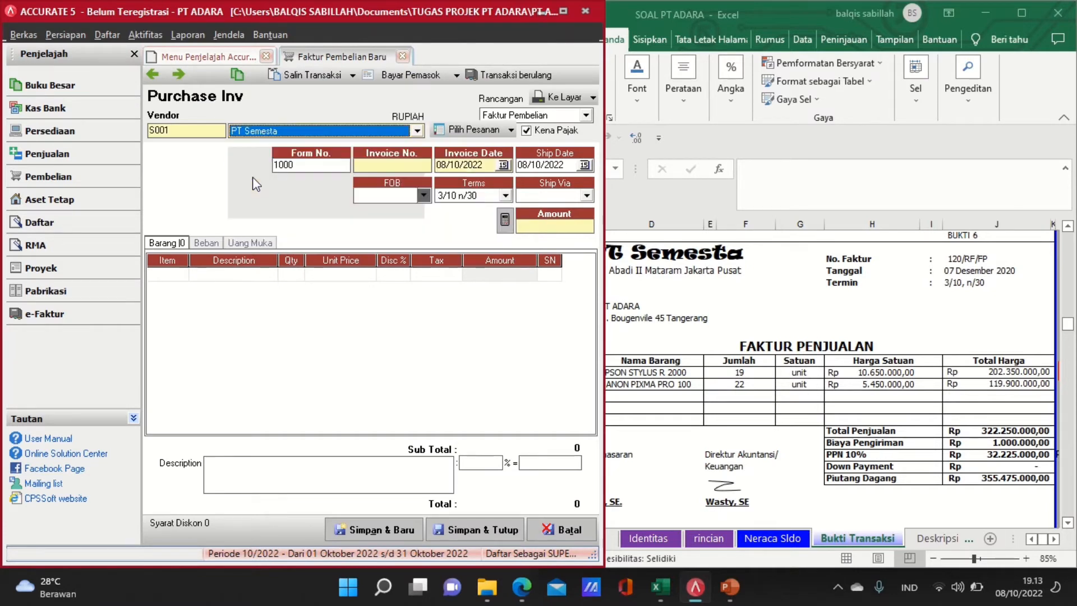
left_click(380, 168)
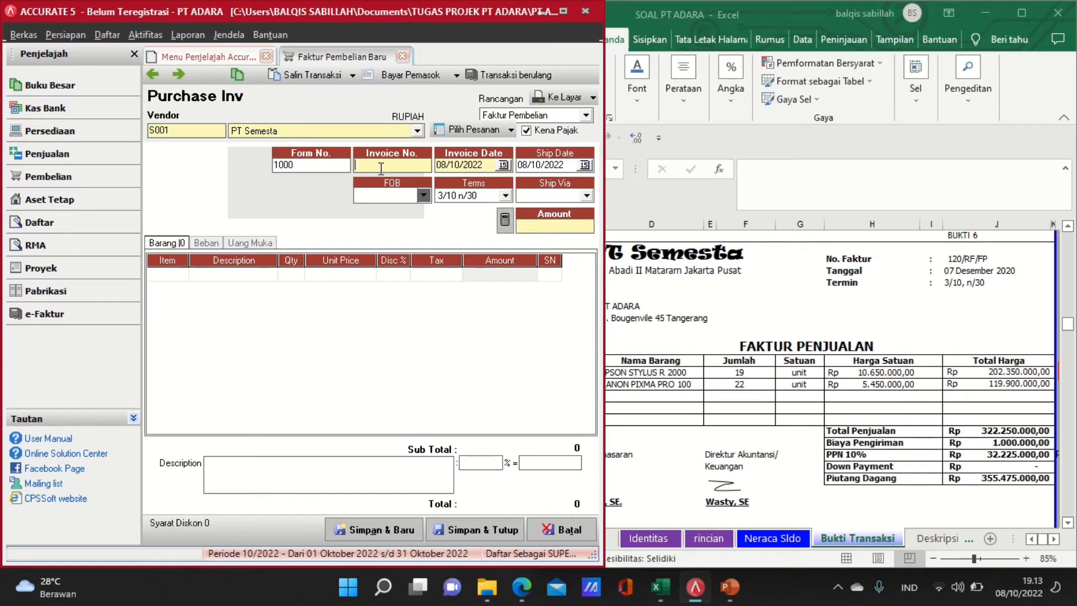
type("120/RF/FP")
key("Tab")
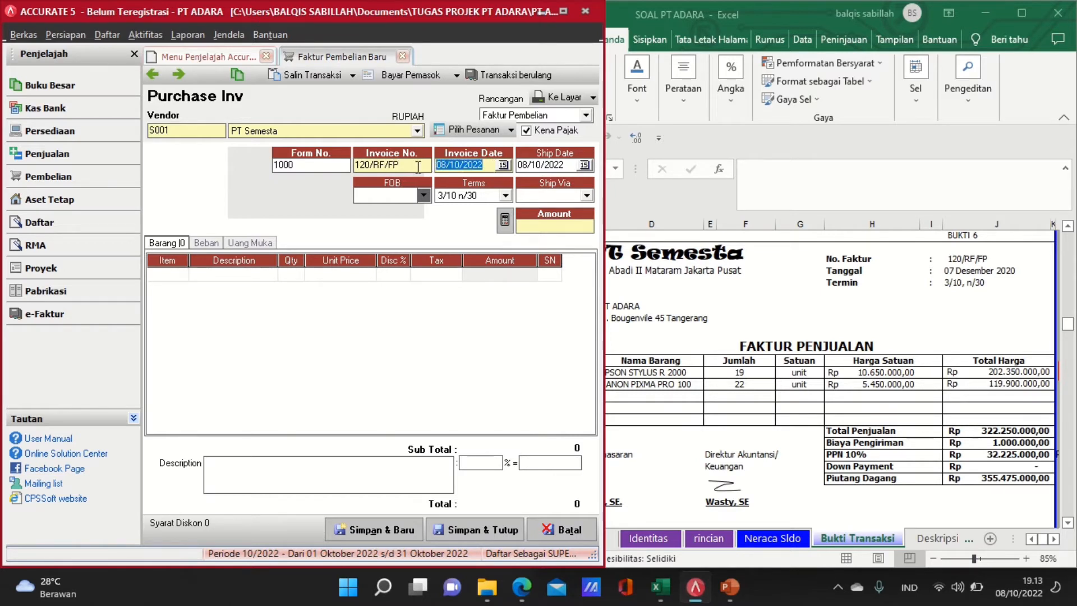
Set the purchase invoice's invoice date and ship date to 07/12/2020 and its terms to 3/10 n/30
type("07/12/2020")
left_click(572, 169)
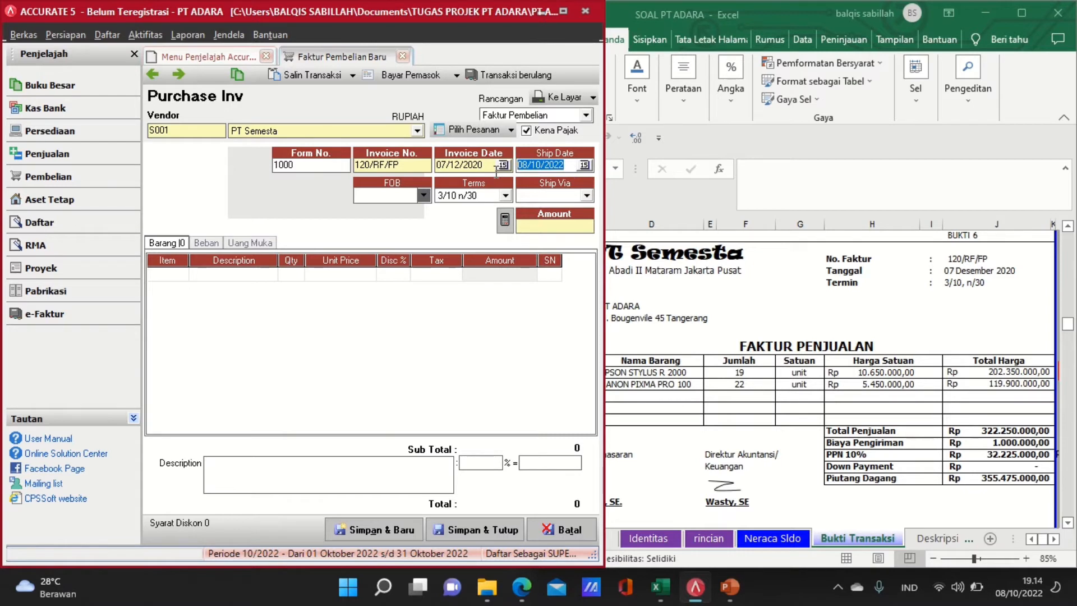
type("07/12/2020")
left_click(483, 197)
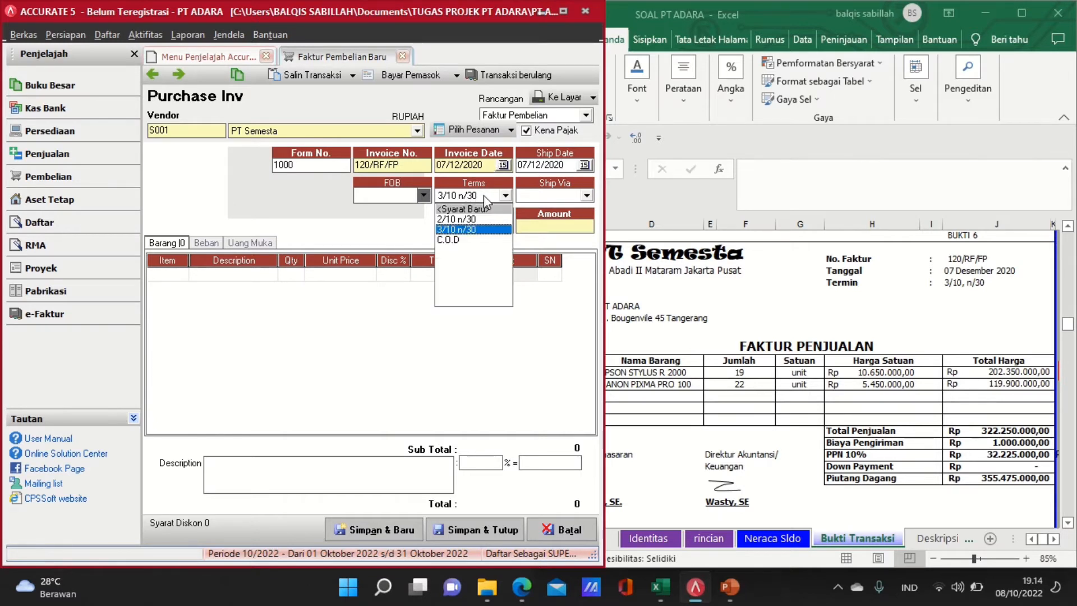
left_click(473, 230)
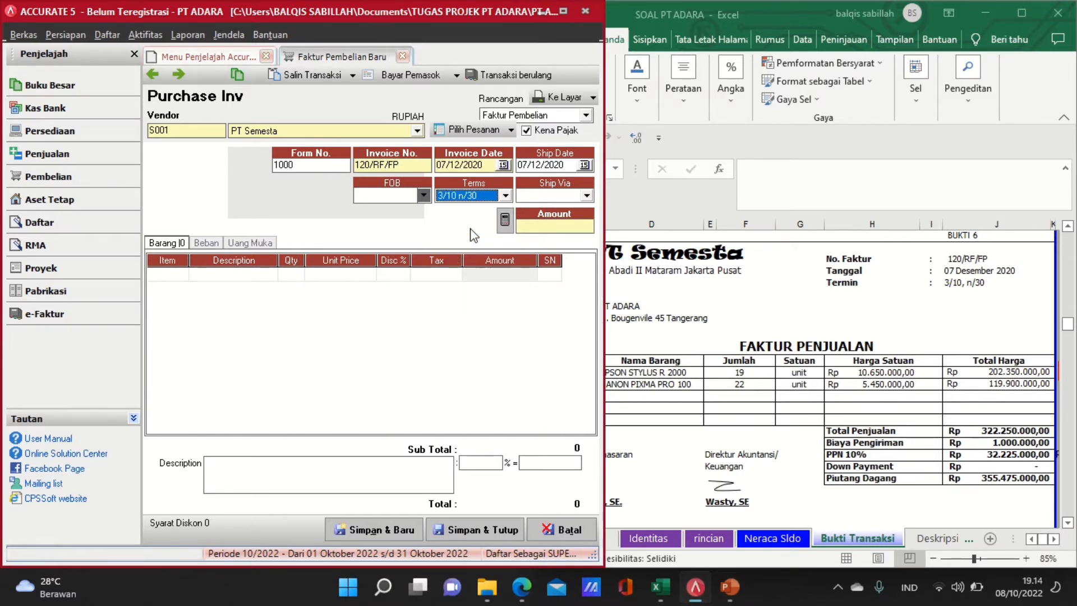
Add the item EPSON STYLUS R 2000 to the purchase invoice with a quantity of 19
left_click(180, 275)
left_click(181, 274)
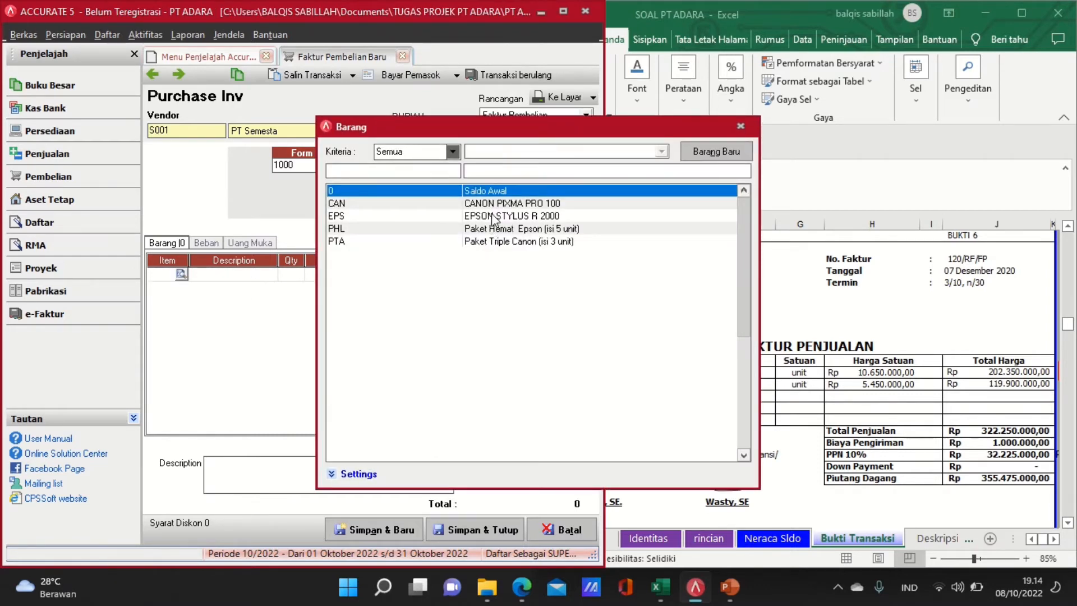
double_click(492, 215)
left_click(295, 278)
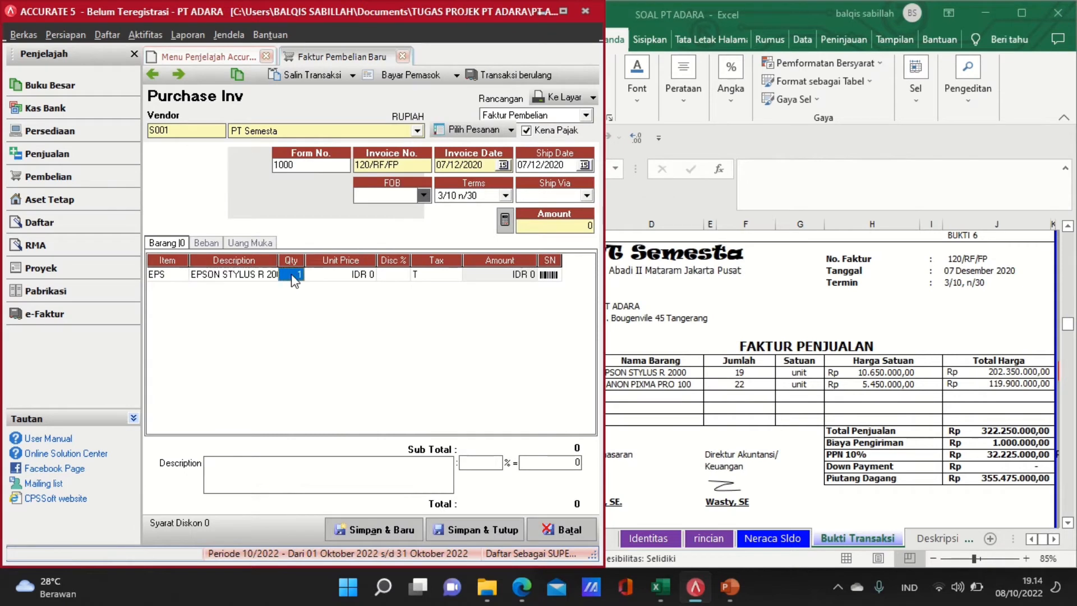
type("19")
key("Tab")
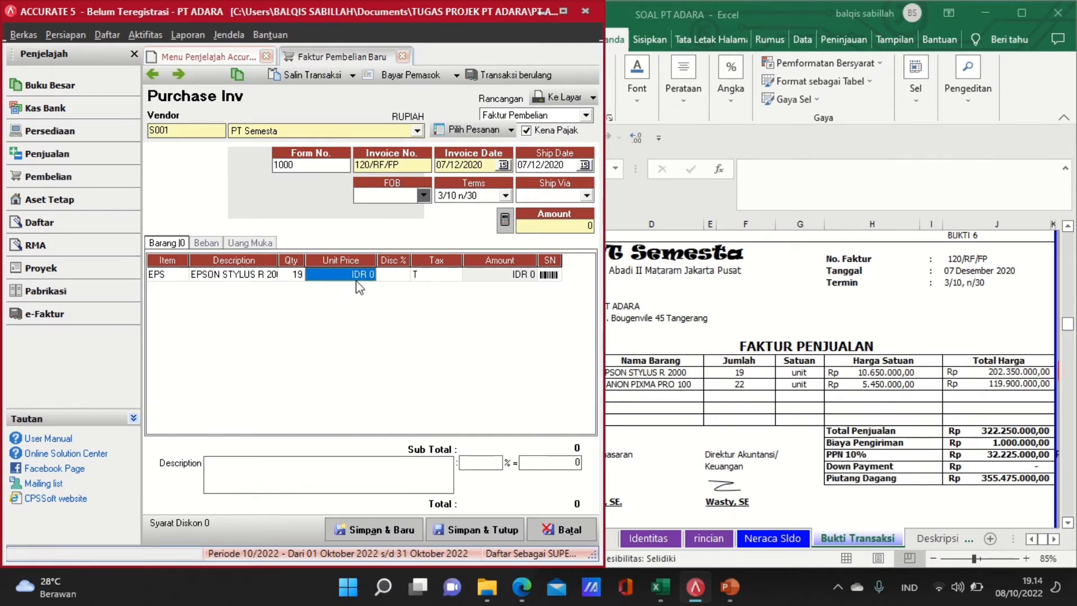
Set the unit price of the EPSON STYLUS R 2000 line to 10.650.000 and complete the line
type("10.6")
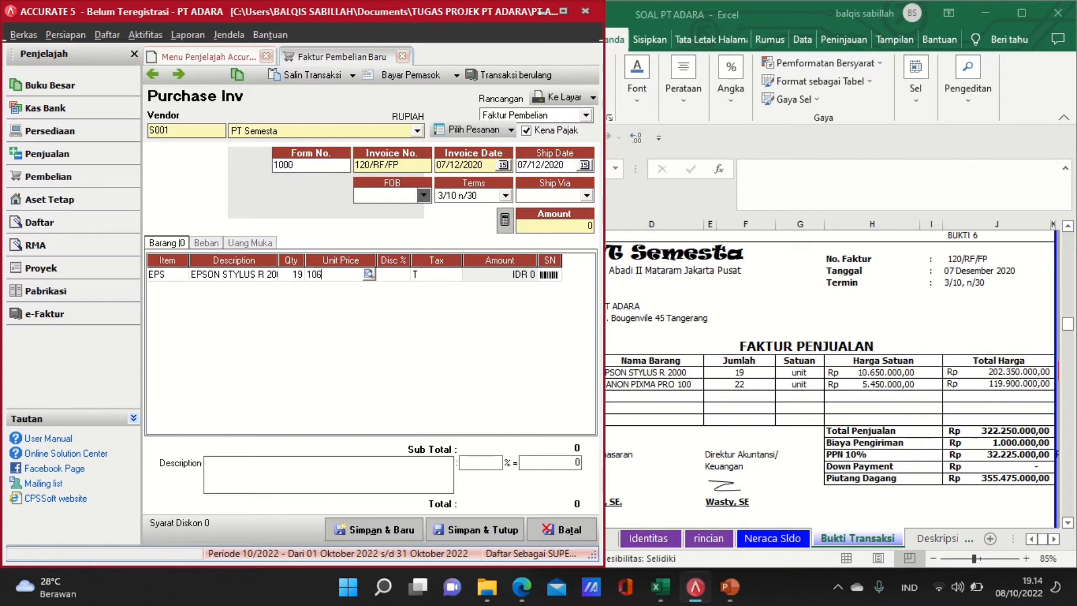
type("5")
type("0.00")
type("0000")
key("Tab")
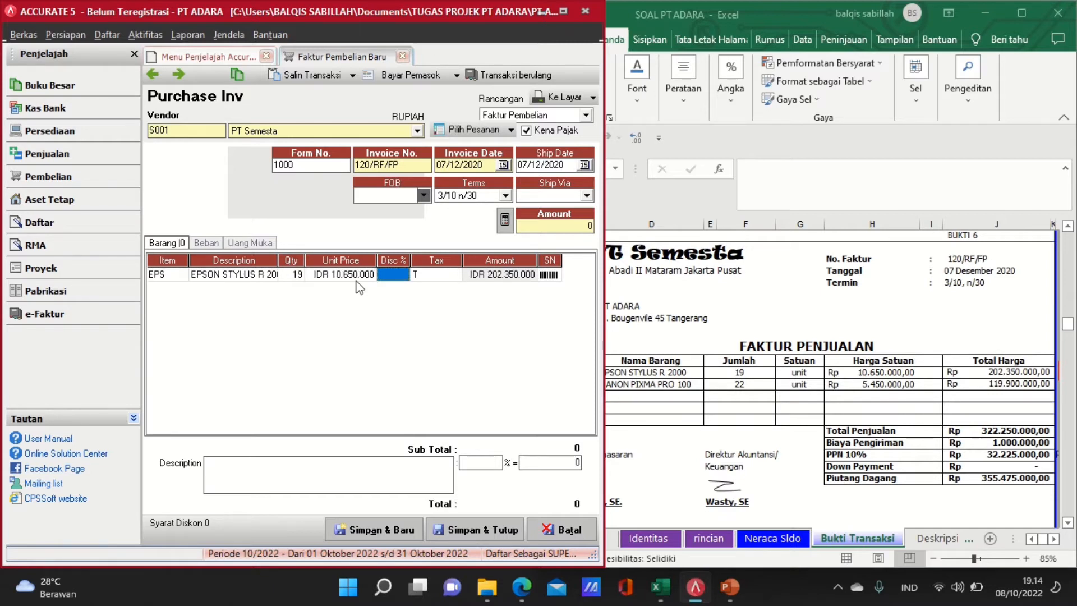
key("Tab")
key("Tab")
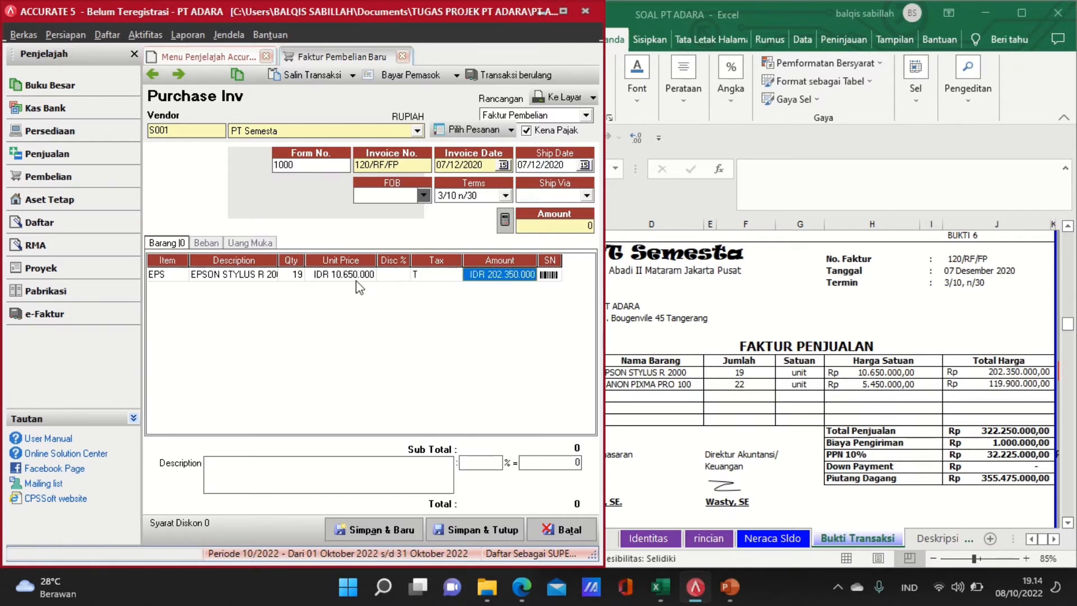
key("Tab")
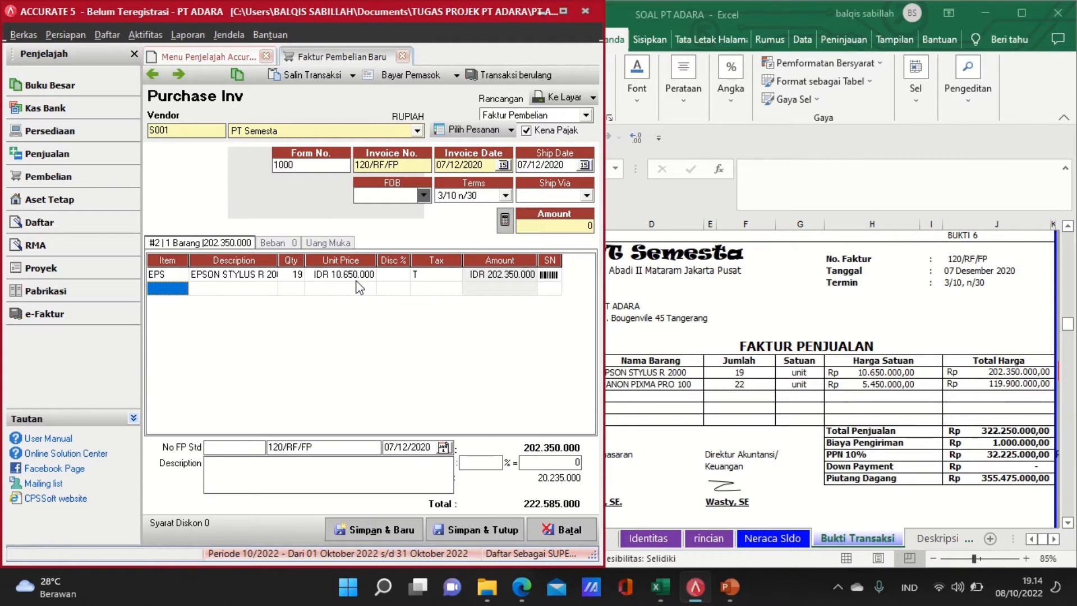
Add the item CANON PIXMA PRO 100 to the purchase invoice with a quantity of 22
left_click(178, 289)
left_click(180, 288)
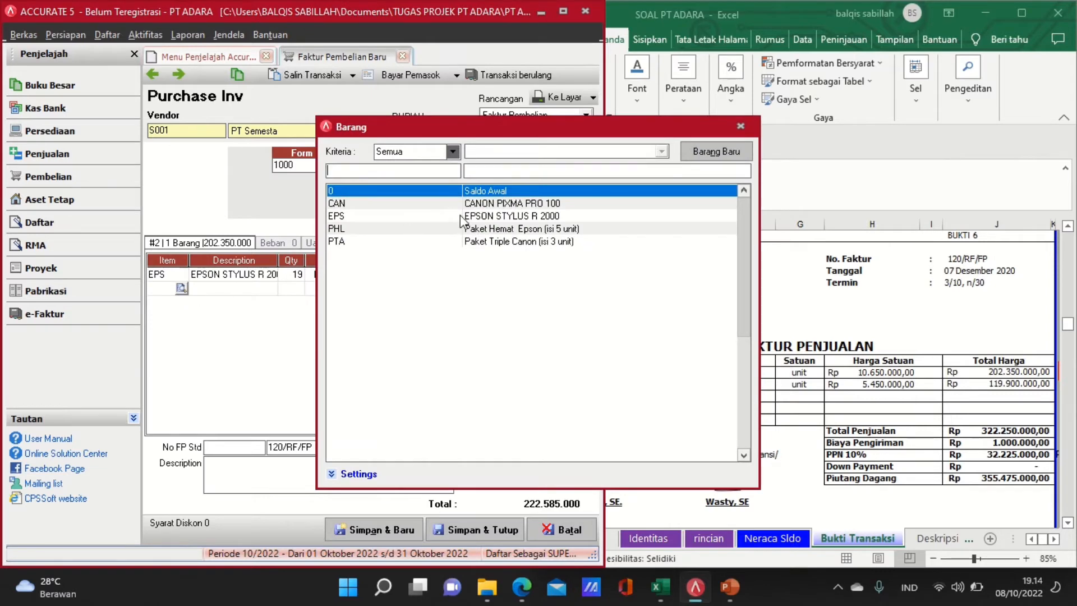
key("Escape")
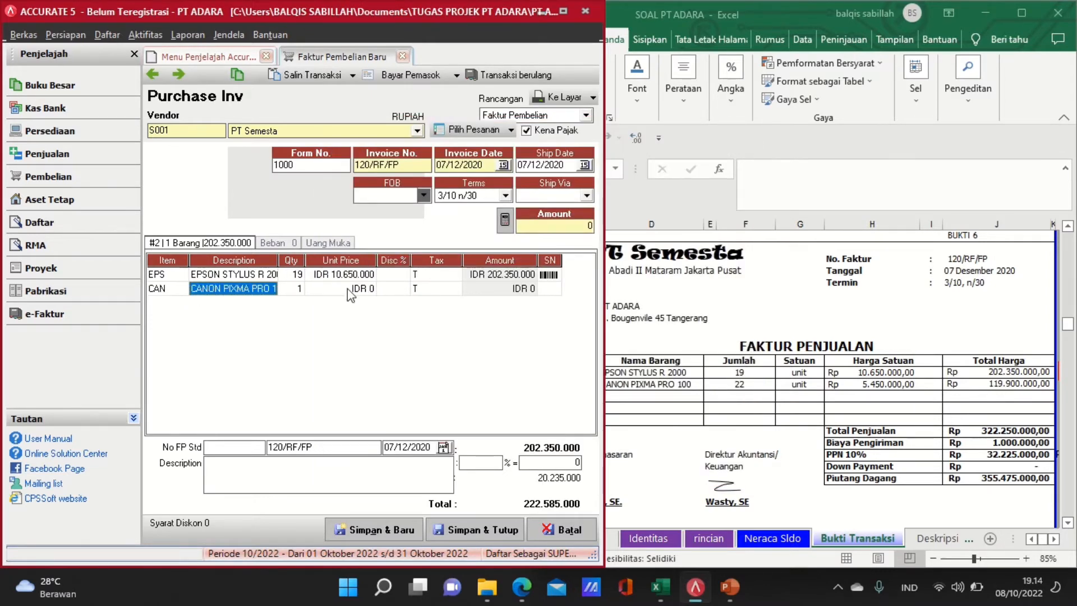
left_click(293, 287)
type("2")
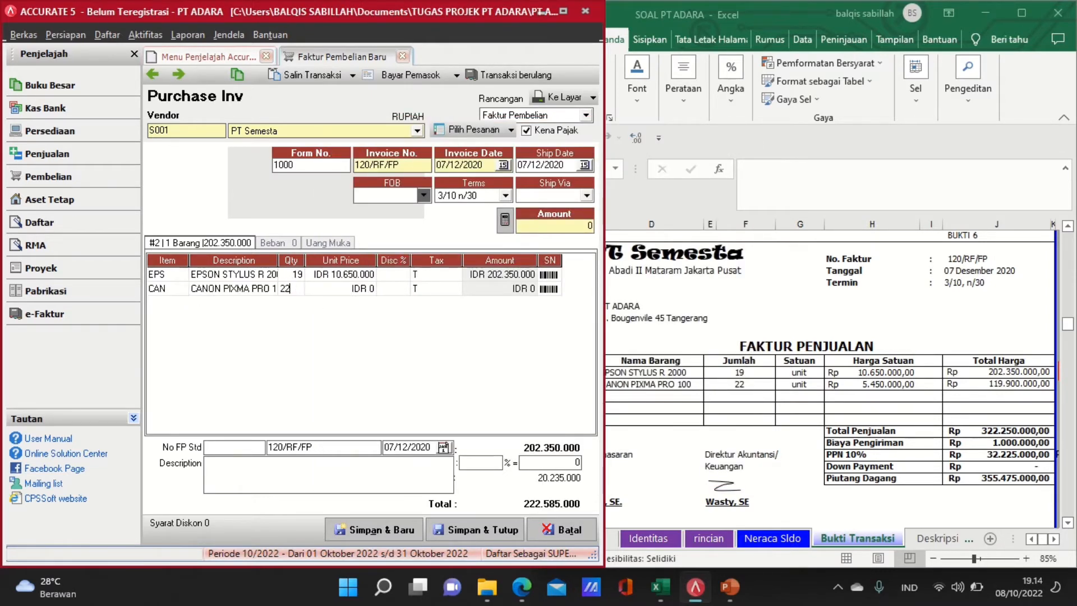
type("2")
key("Tab")
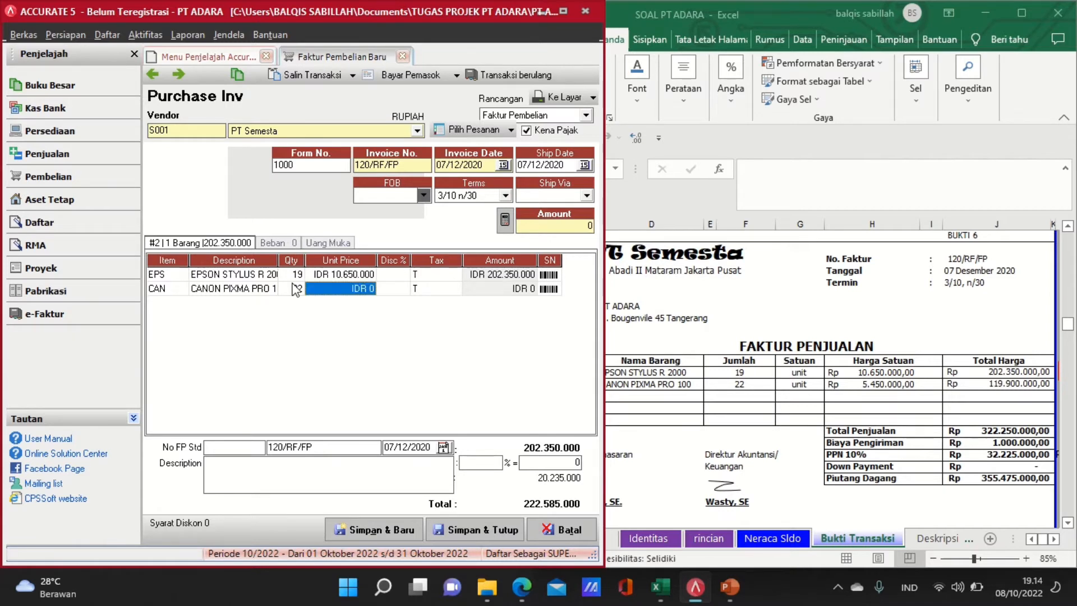
Set the unit price of the CANON PIXMA PRO 100 line on the purchase invoice to 5.450.000 and complete the line
type("545")
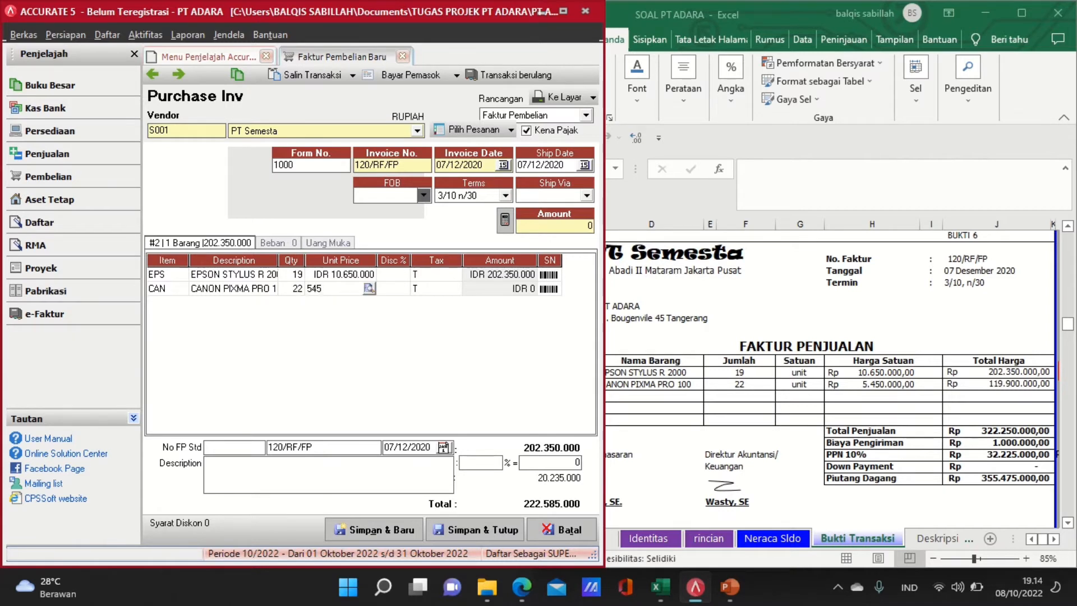
type("0")
key("Tab")
key("Tab")
key("Tab")
key("Tab")
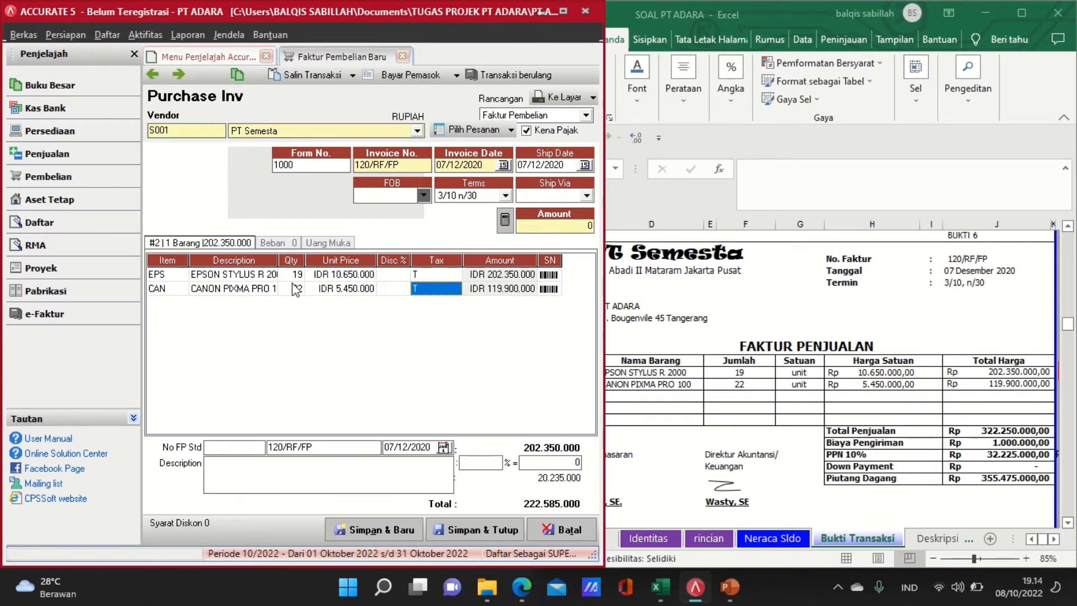
key("Tab")
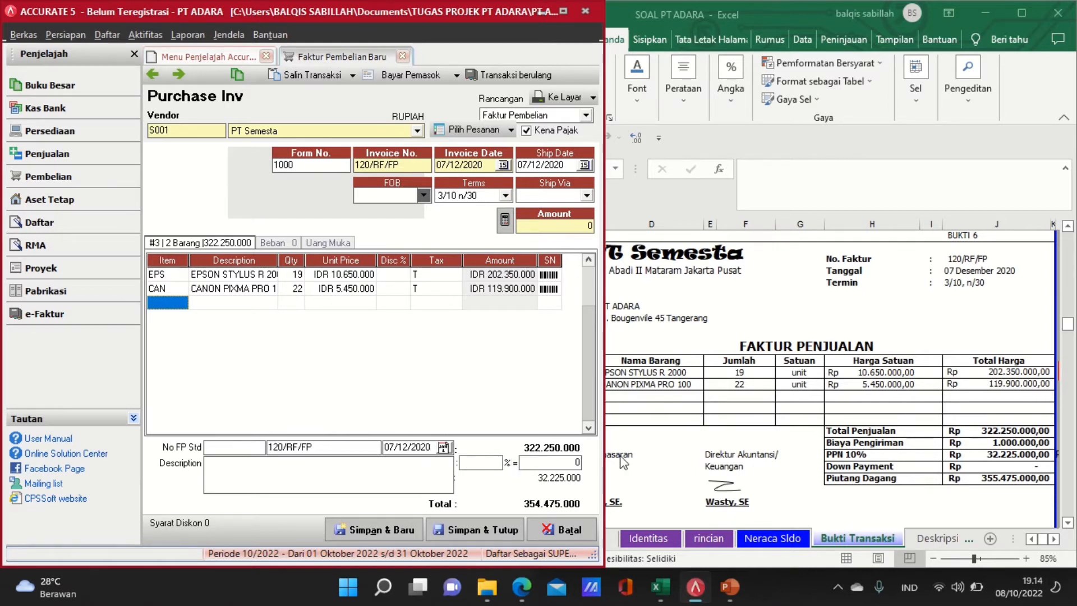
Check the shipping cost on the Excel slip and add the Freight Paid account (5-1100) to the purchase invoice's expenses
left_click(873, 443)
left_click_drag(873, 443, 982, 443)
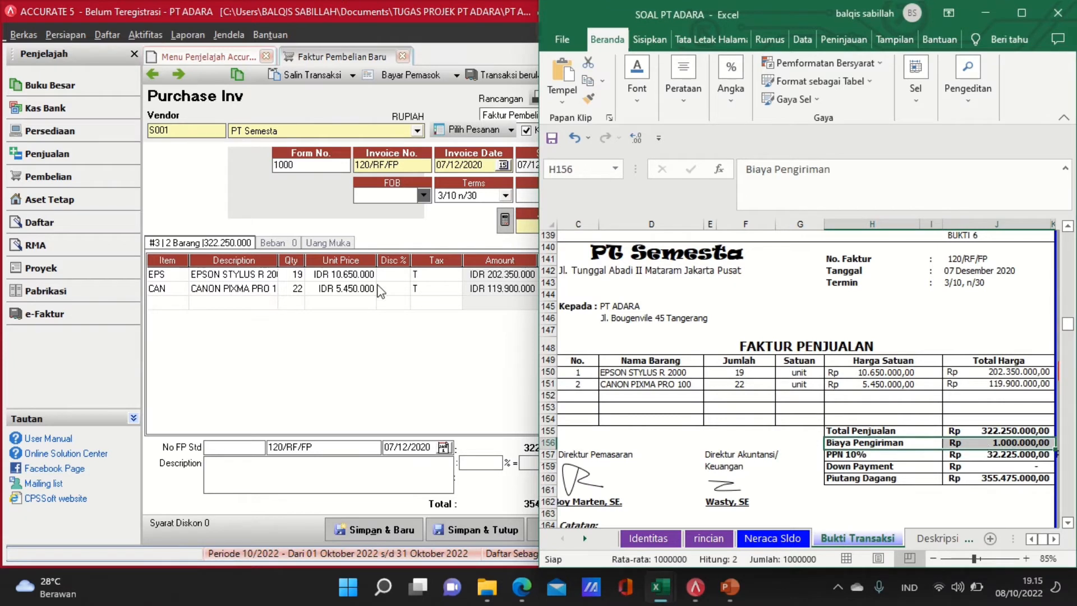
left_click(277, 240)
left_click(179, 276)
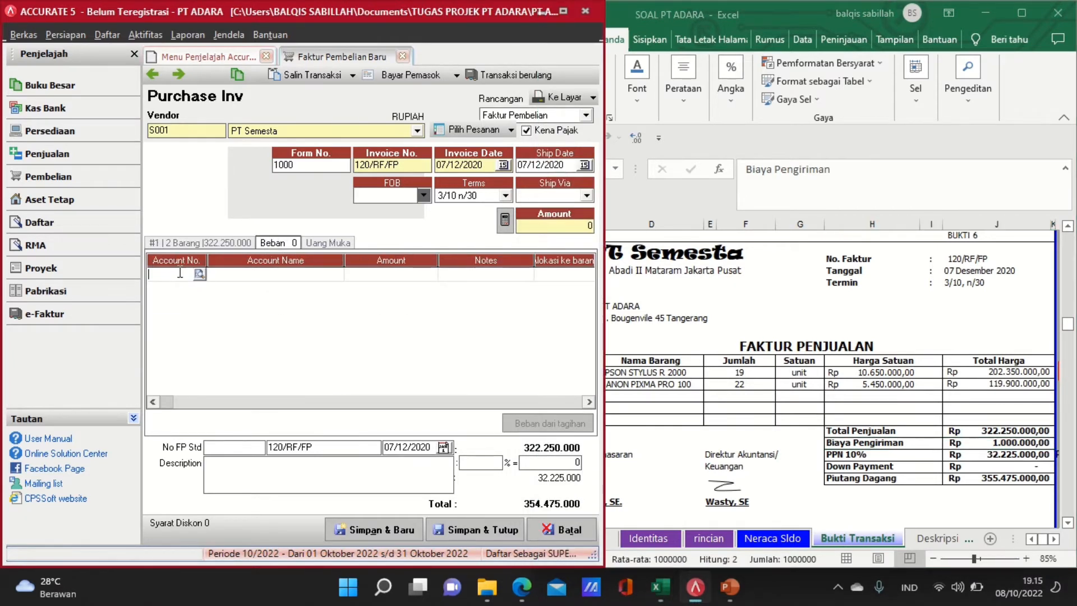
left_click(200, 275)
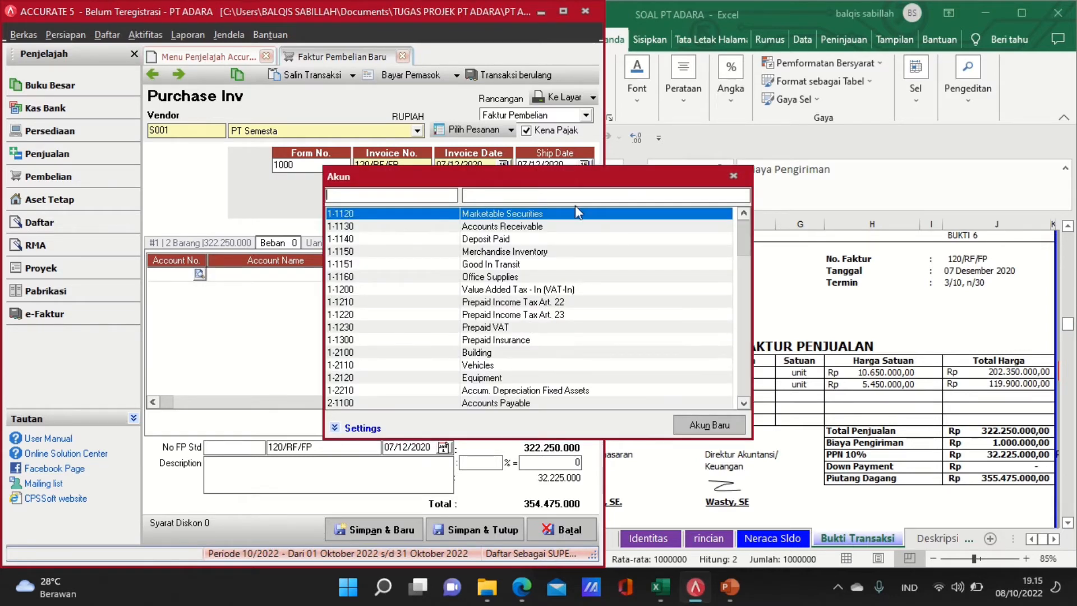
left_click(560, 197)
type("FR")
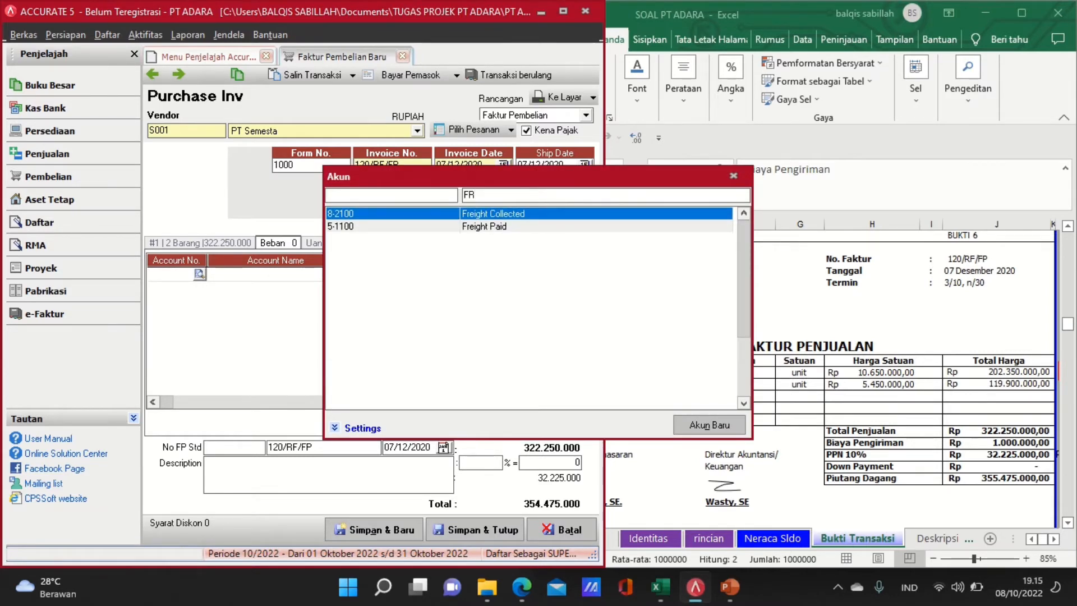
left_click(519, 227)
double_click(520, 227)
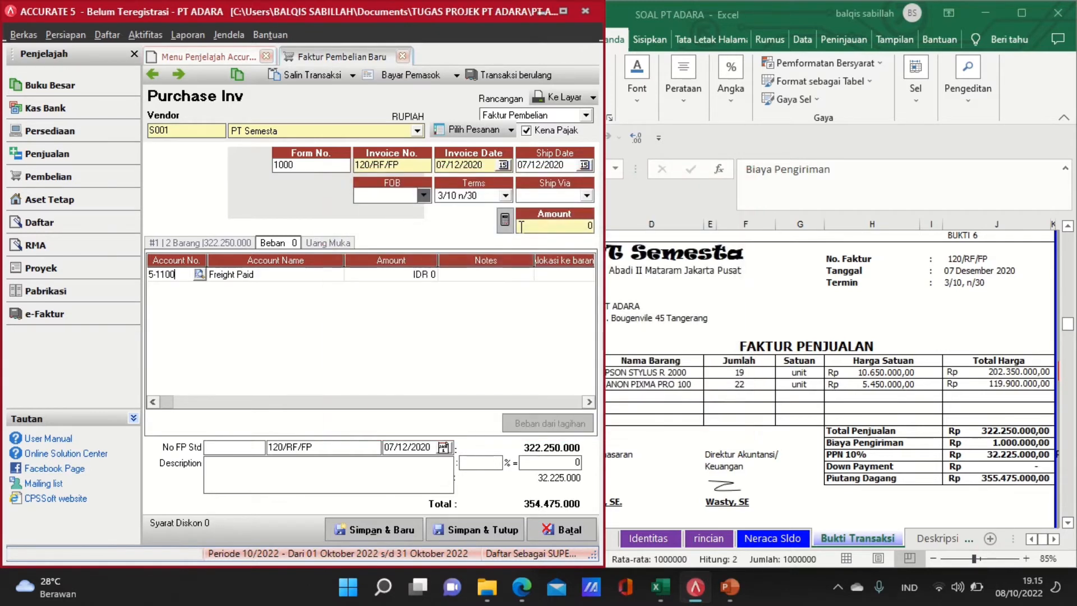
Set the Freight Paid amount to 1.000.000, complete the expense line, and save and close the purchase invoice
left_click(408, 274)
type("1.000.0")
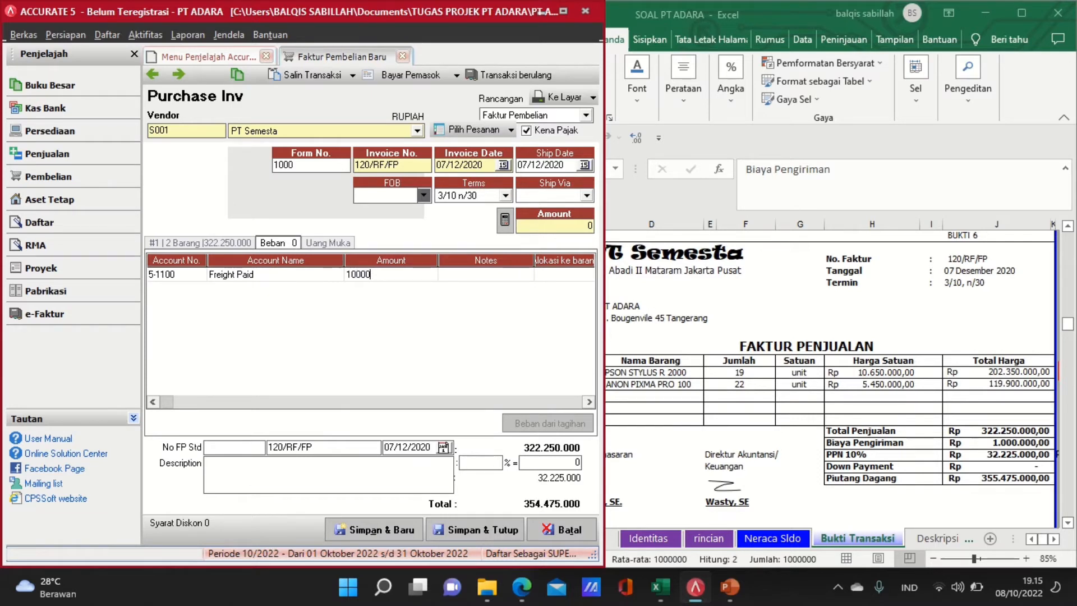
type("00")
key("Tab")
key("Tab")
key("Tab")
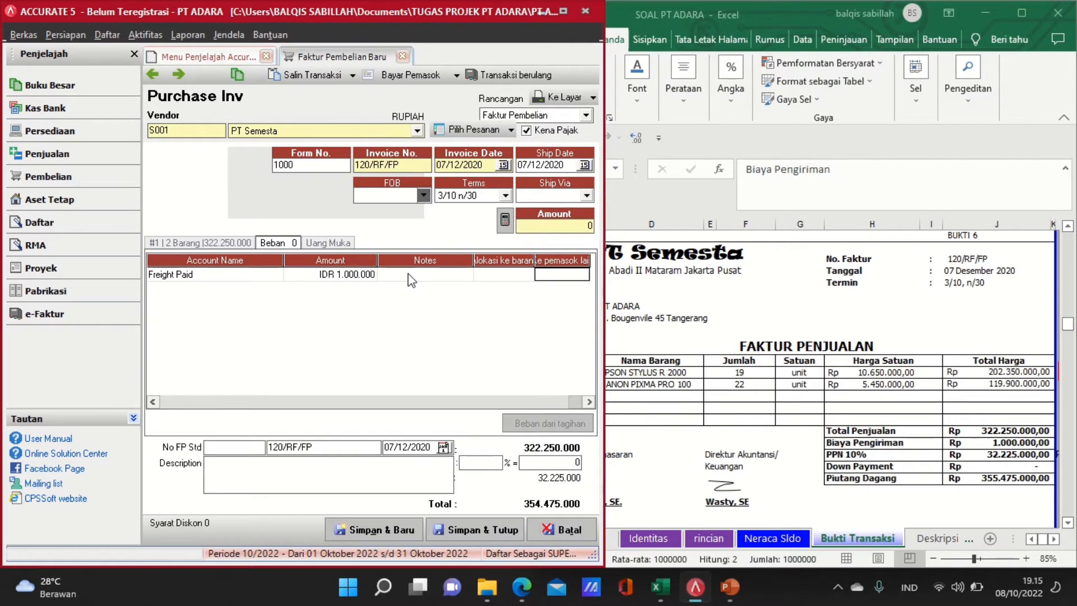
key("Tab")
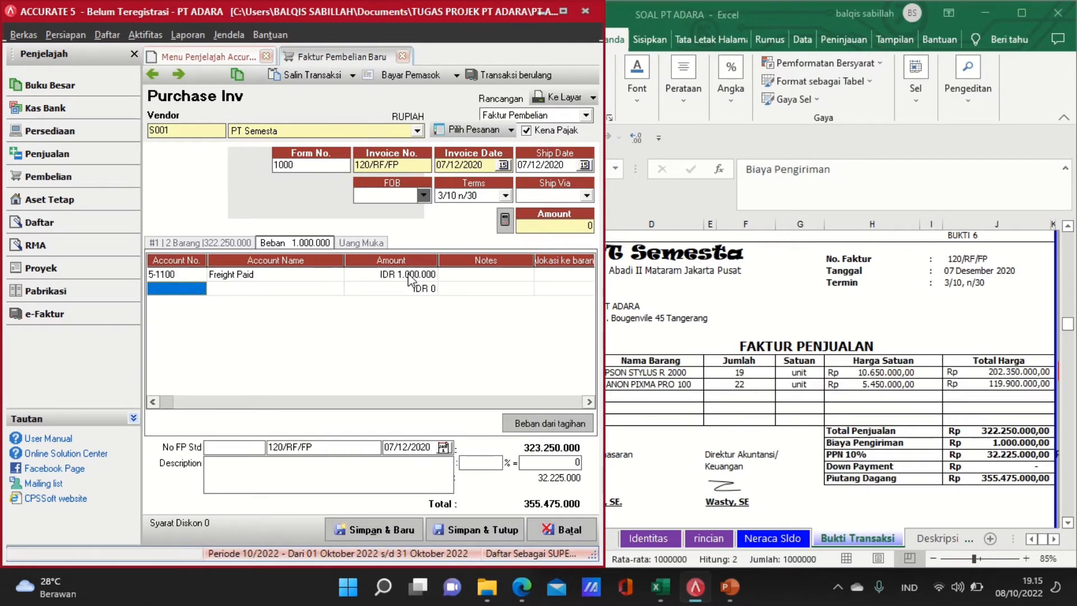
left_click(231, 243)
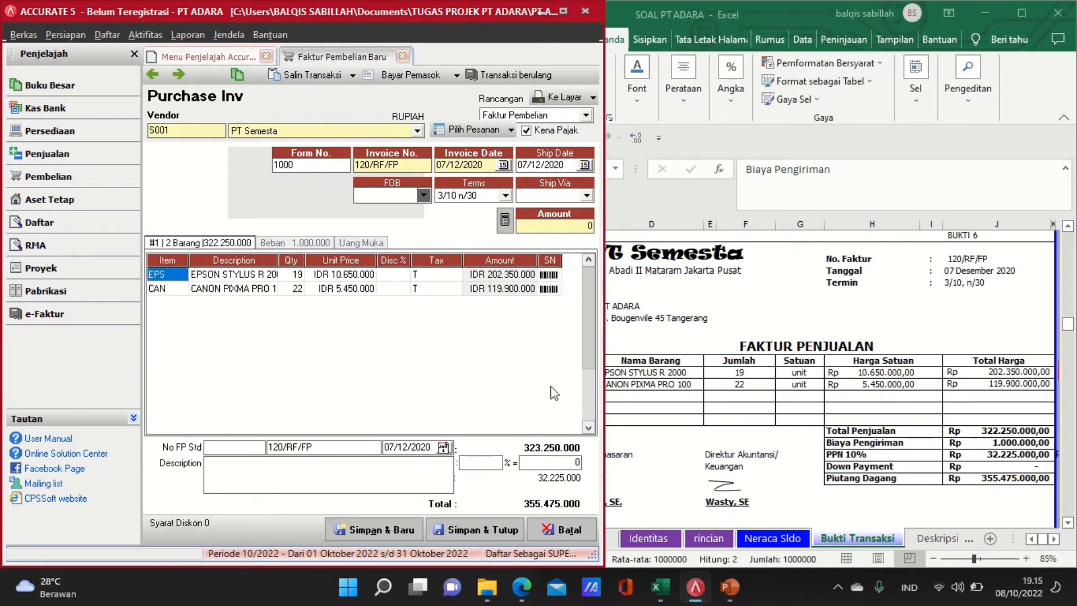
left_click(479, 531)
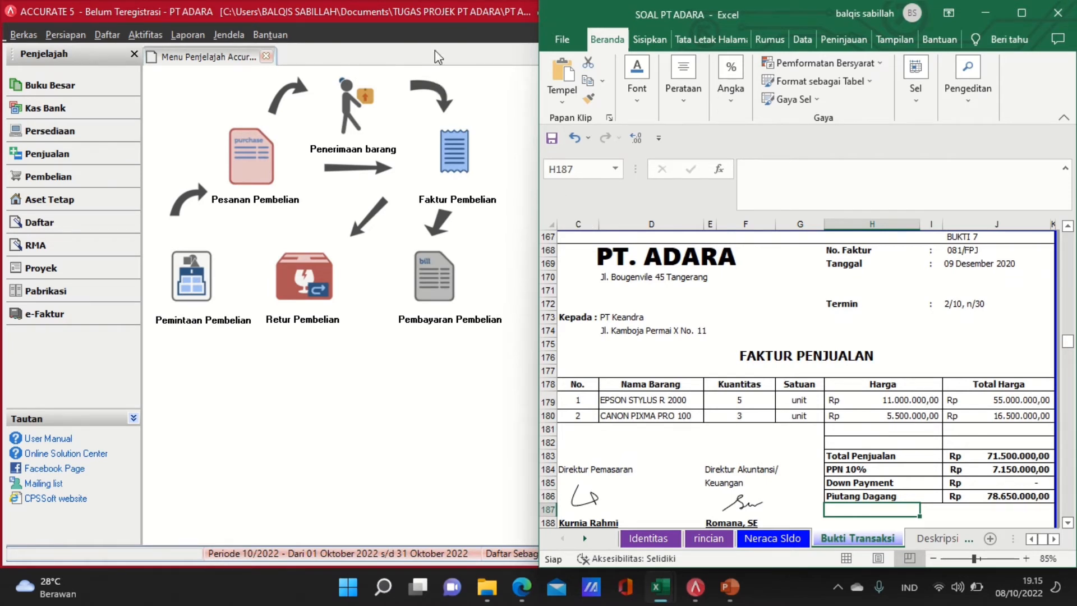
Create a new sales invoice for customer PT Keandra
left_click(422, 5)
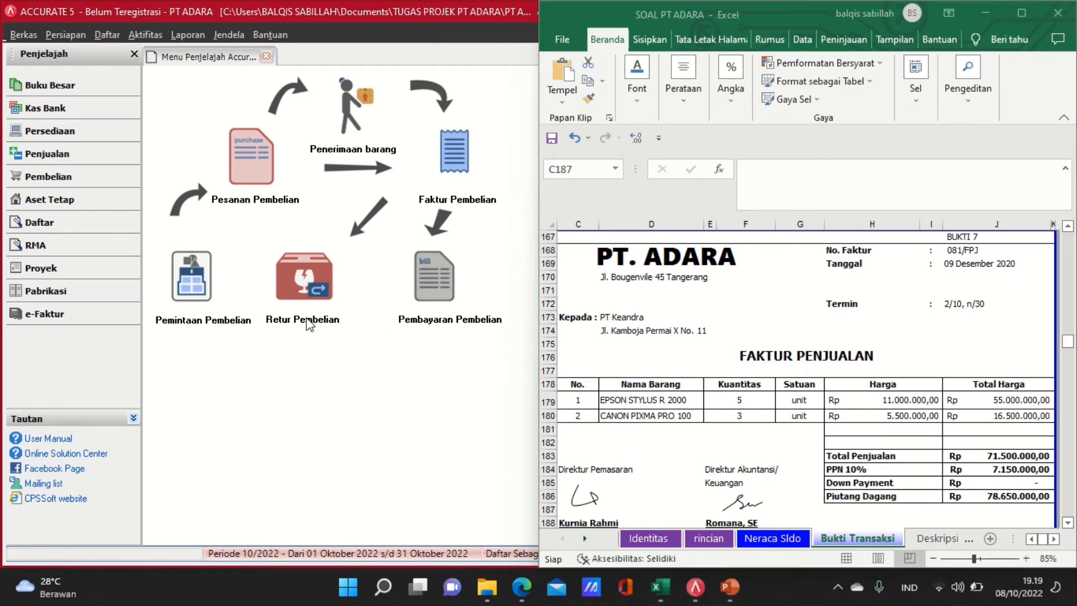
left_click(113, 164)
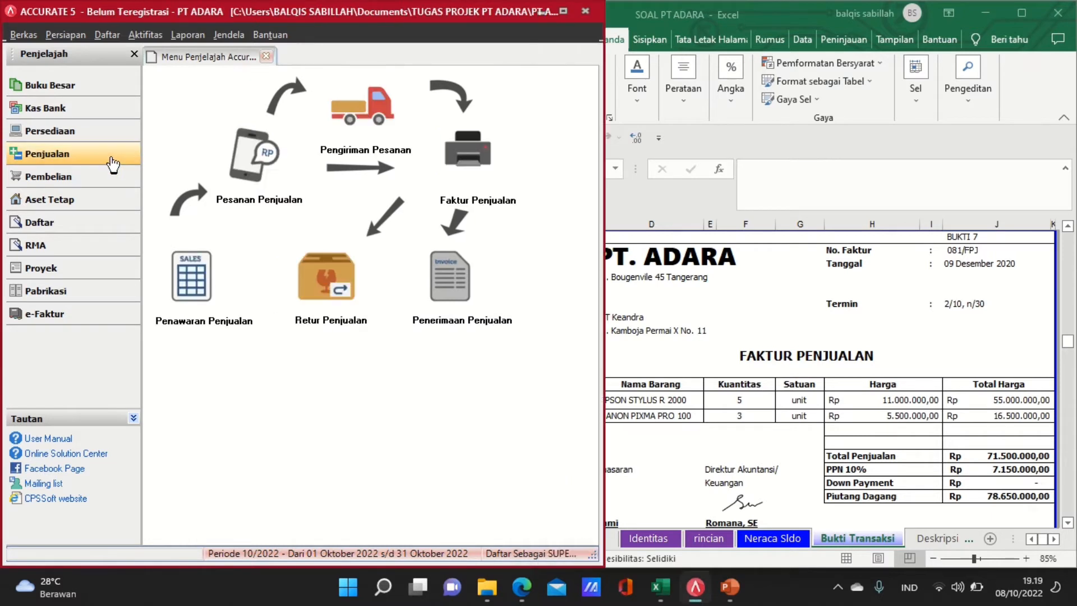
left_click(453, 153)
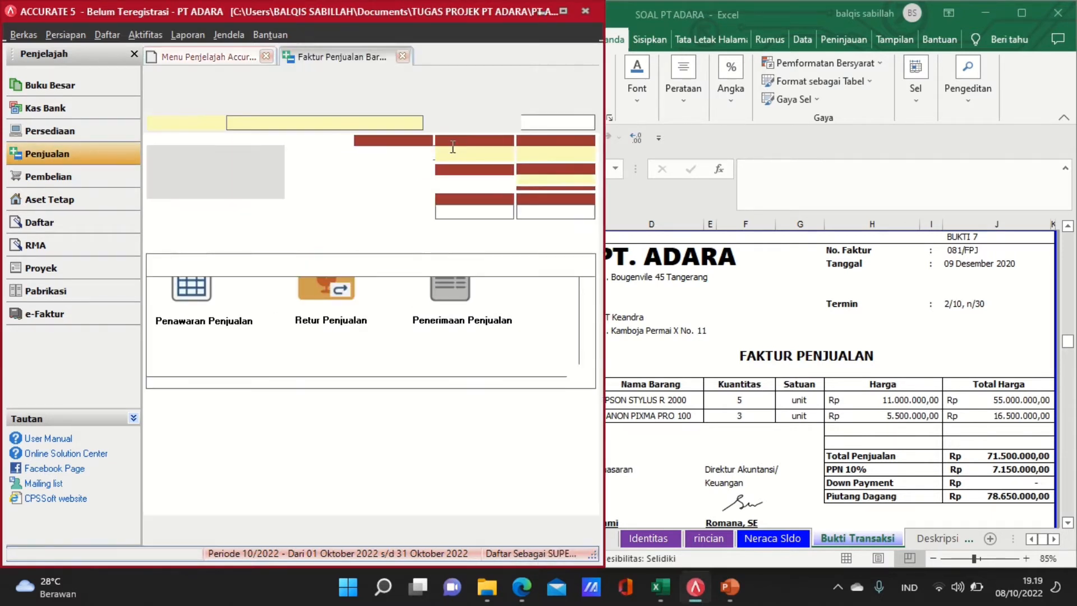
left_click(415, 123)
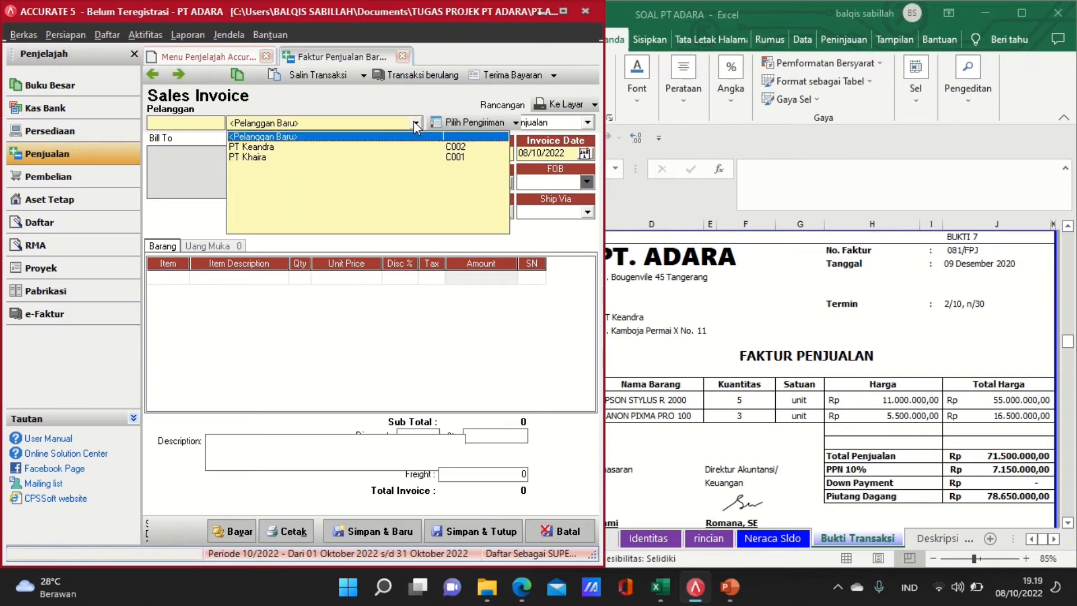
left_click(303, 147)
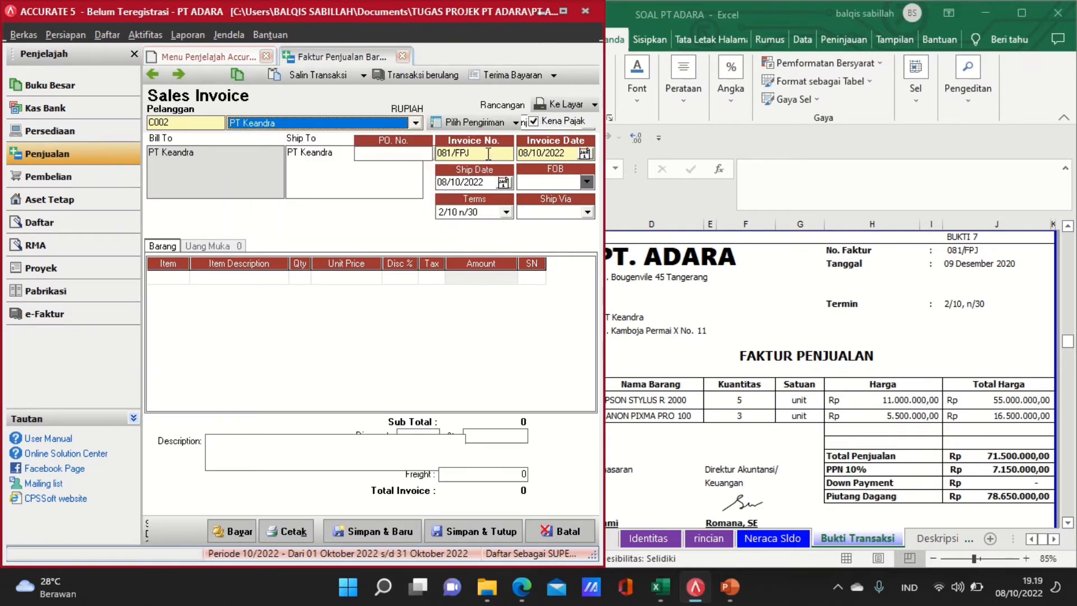
Set the sales invoice's invoice date and ship date to 09/12/2020
left_click(572, 153)
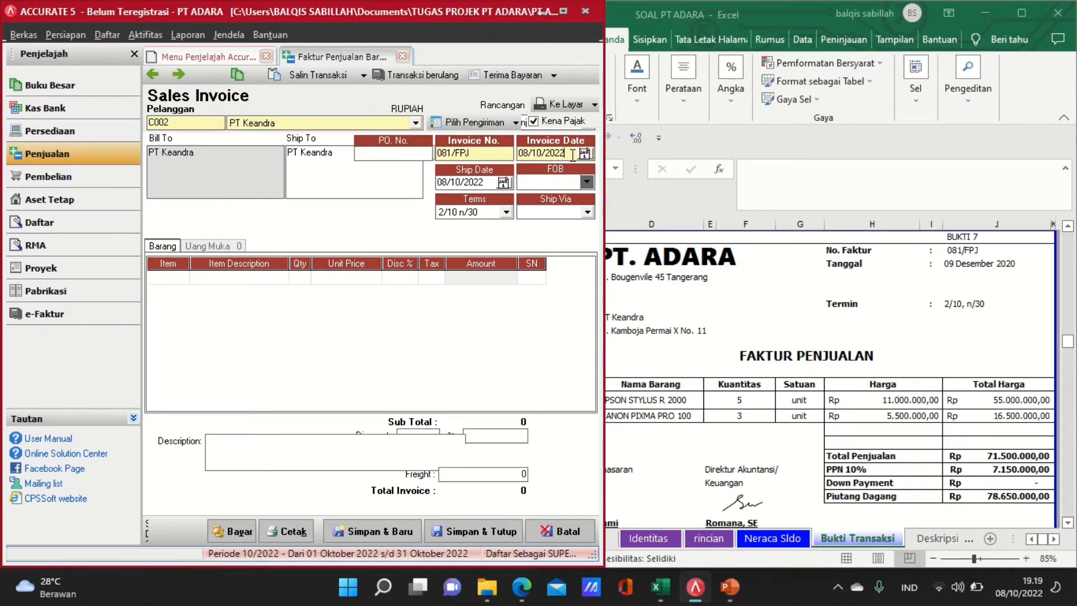
left_click_drag(572, 153, 489, 154)
type("09/12/202")
left_click_drag(489, 188, 412, 189)
type("09/12/202")
Add the item EPSON STYLUS R 2000 to the sales invoice with a quantity of 5
left_click(177, 281)
left_click(182, 278)
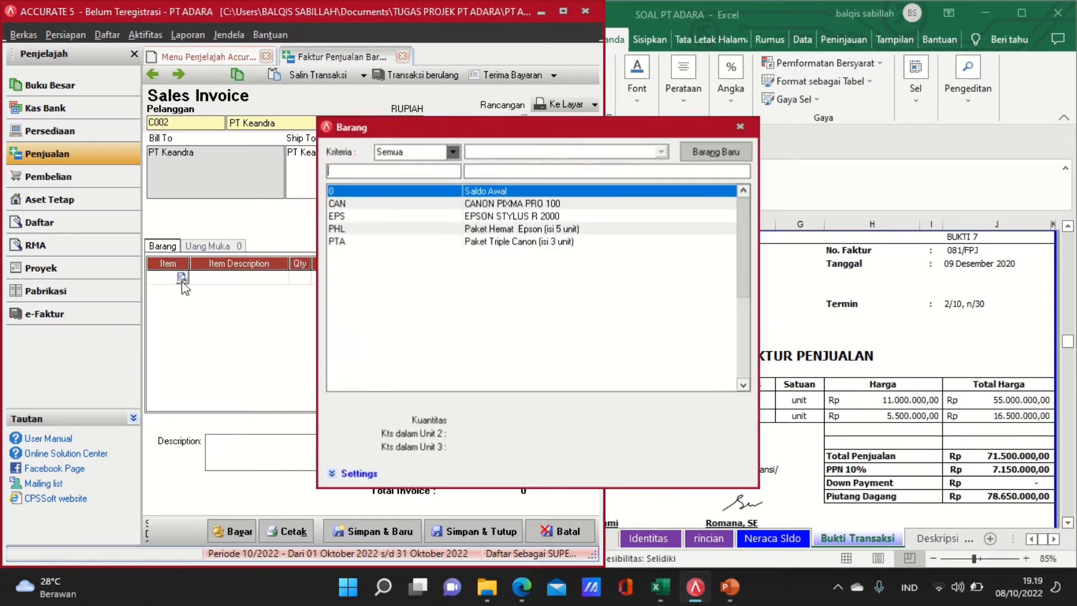
double_click(478, 216)
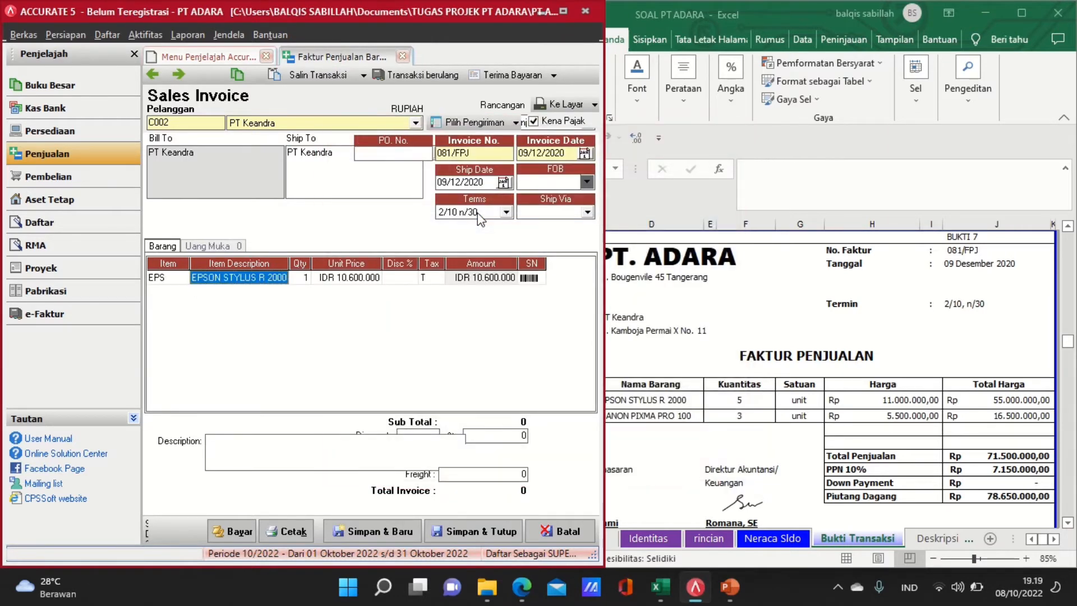
left_click(299, 279)
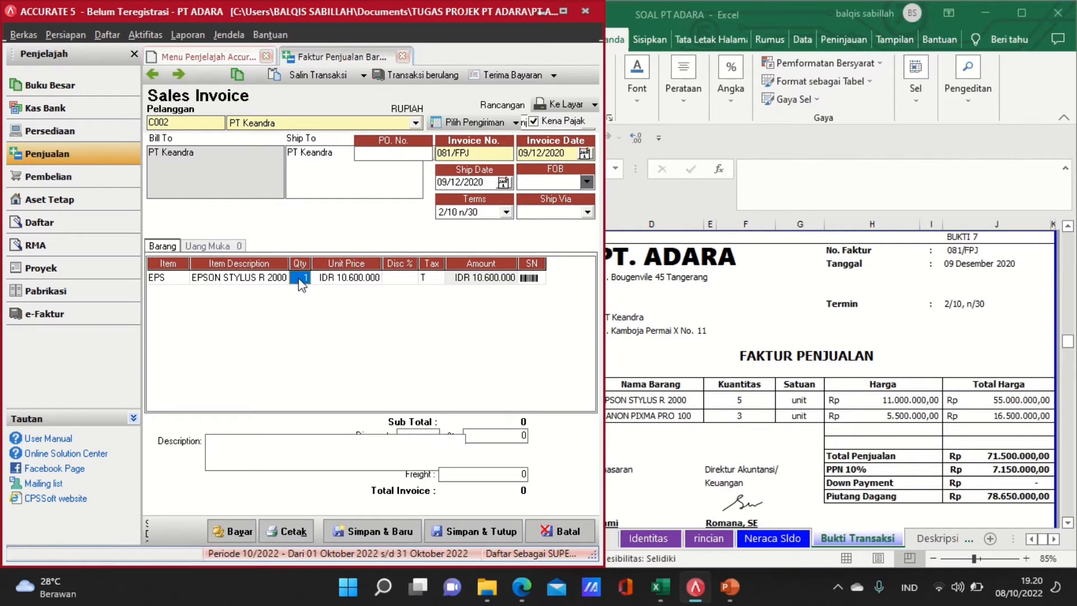
type("5")
Set the unit price of the EPSON STYLUS R 2000 line on the sales invoice to 11.000.000 and complete the line
left_click(337, 279)
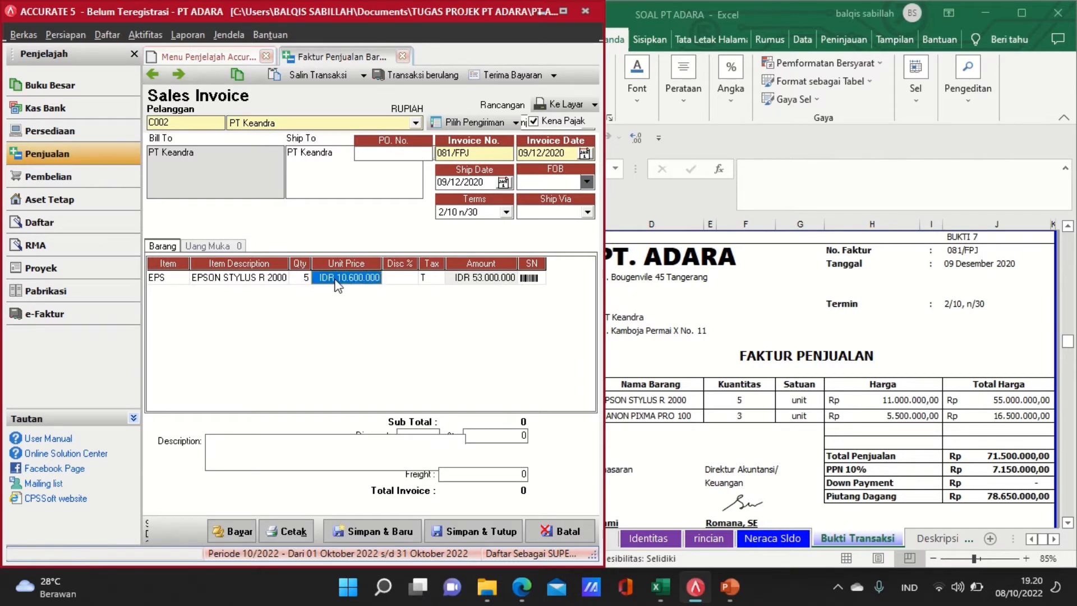
type("11000")
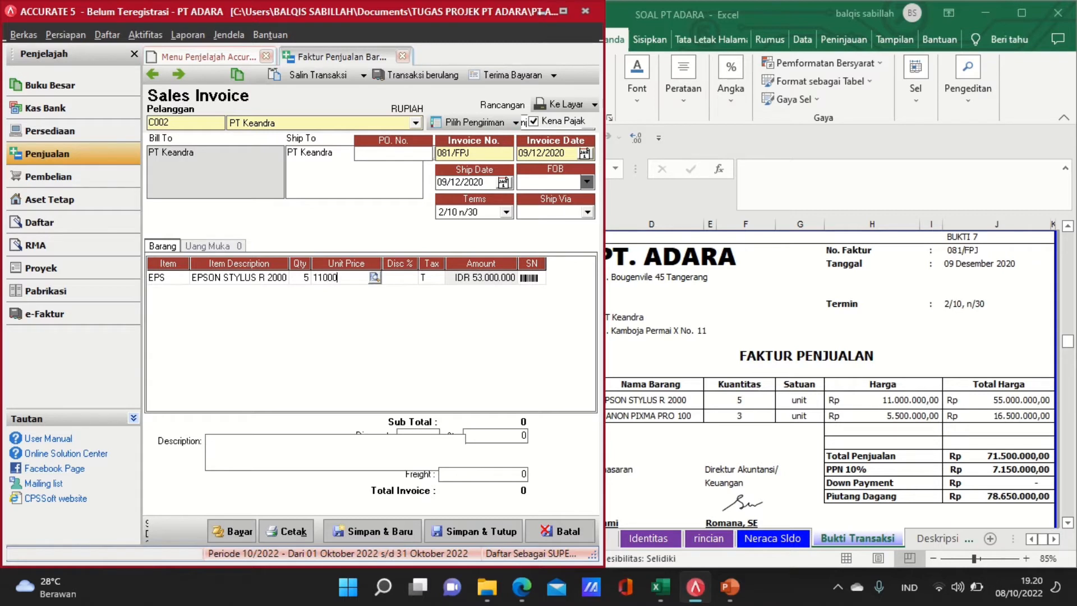
type("000")
key("Tab")
key("Tab")
key("Tab")
key("Tab")
key("Tab")
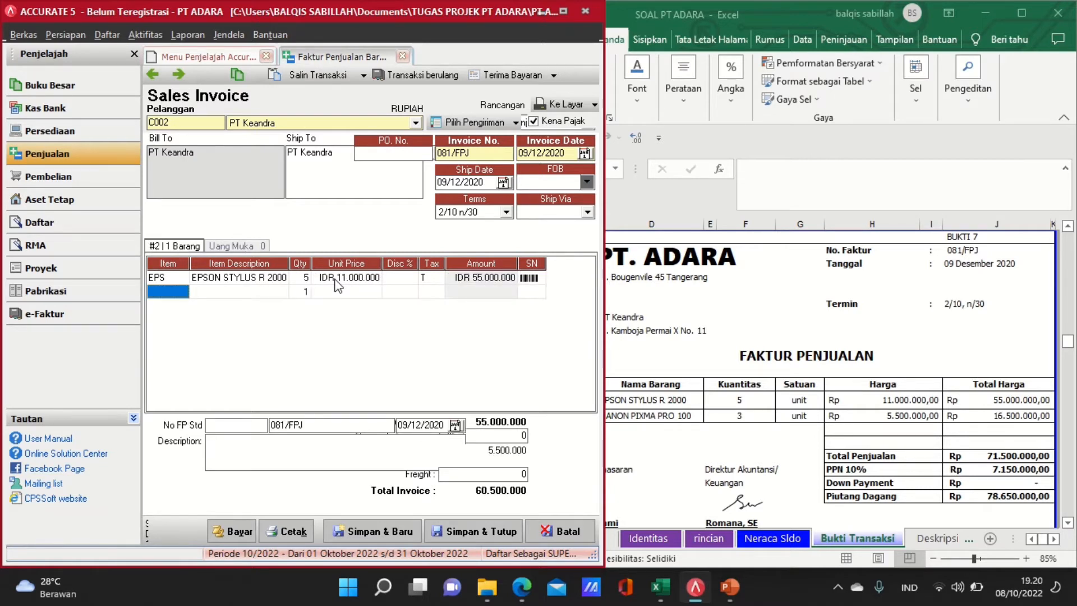
Add the item CANON PIXMA PRO 100 to the sales invoice with a quantity of 3
left_click(169, 292)
left_click(182, 292)
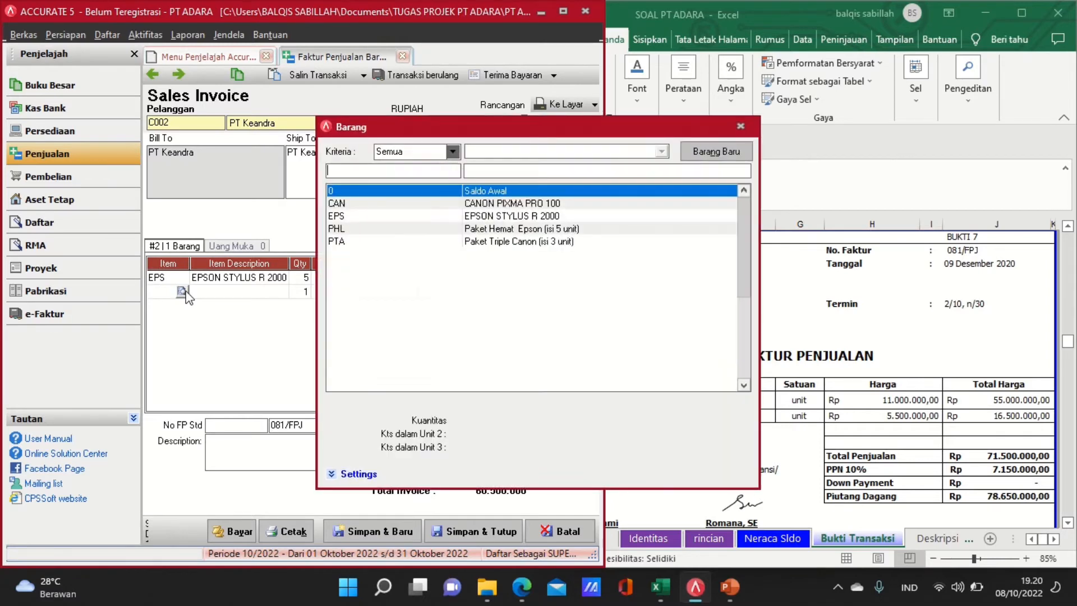
left_click(496, 203)
double_click(496, 203)
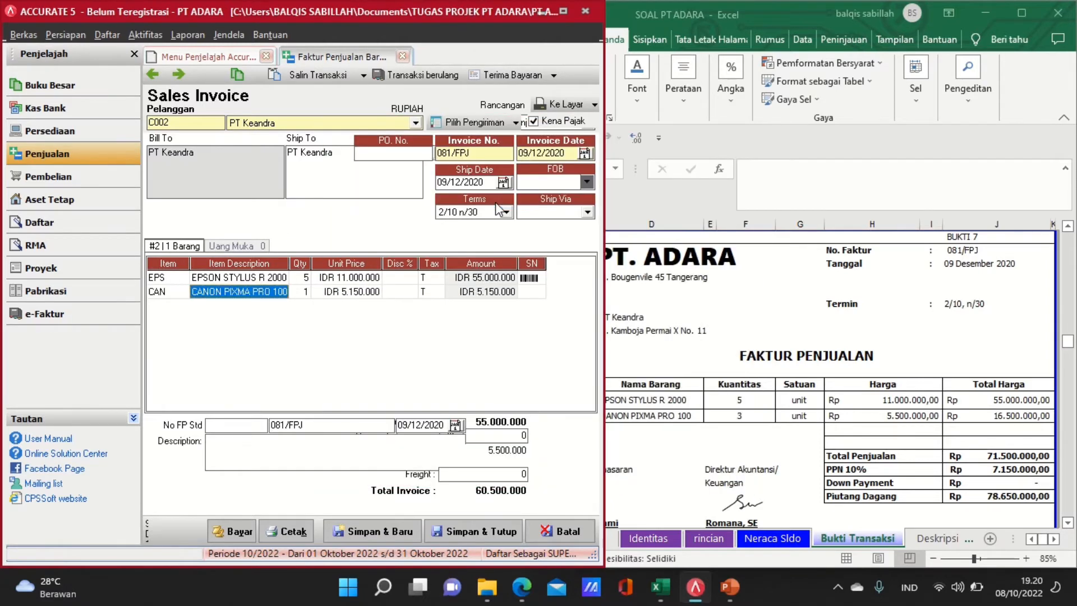
left_click(299, 292)
type("3")
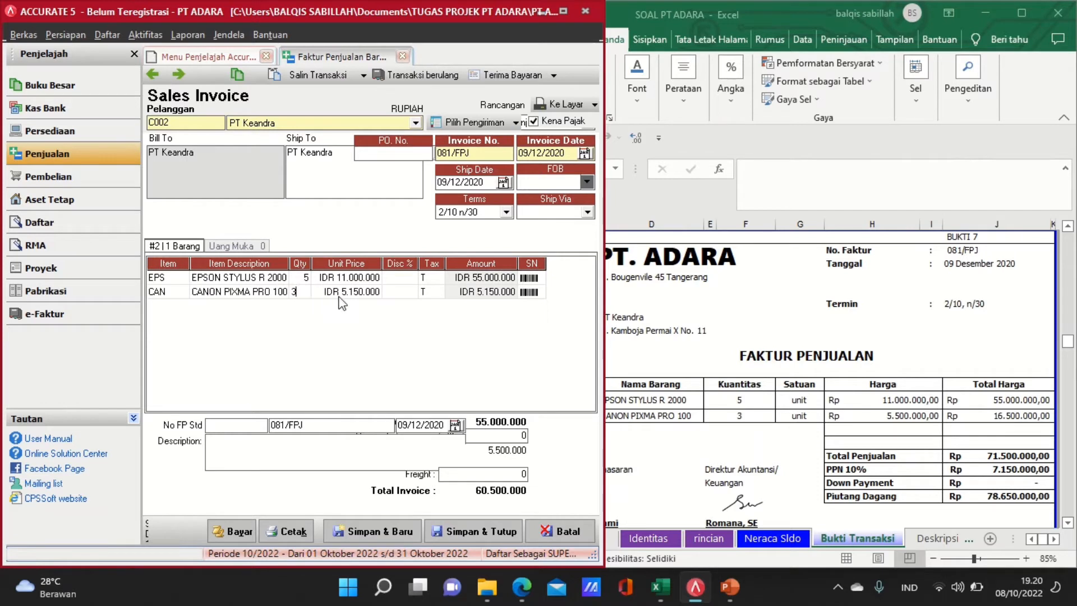
Set the unit price of the CANON PIXMA PRO 100 line on the sales invoice to 5.500.000 and complete the line
left_click(359, 292)
type("5.500.0")
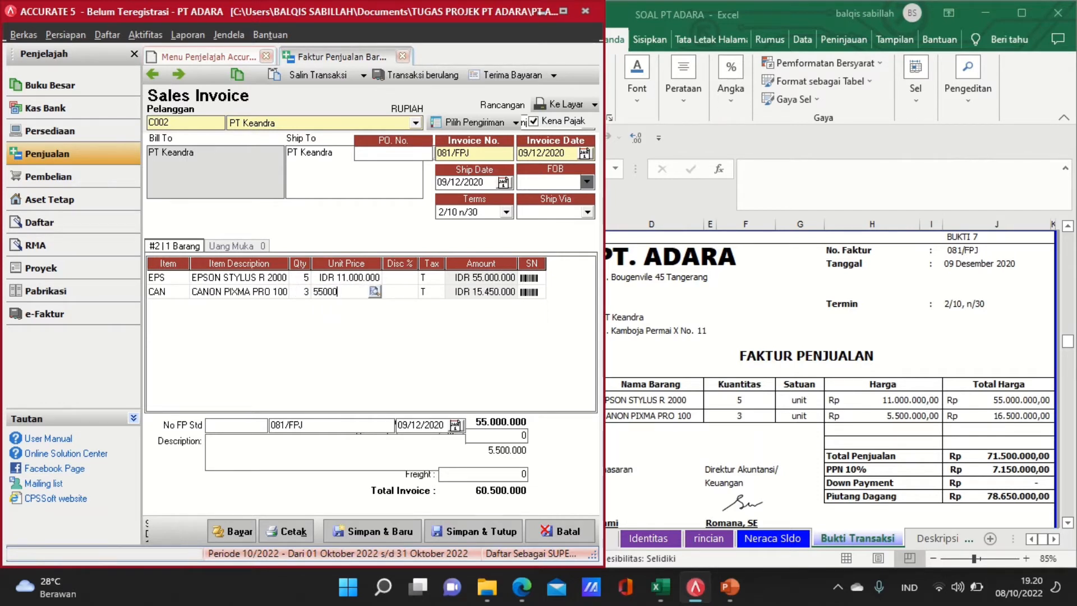
type("00")
key("Tab")
key("Tab")
key("Tab")
key("Tab")
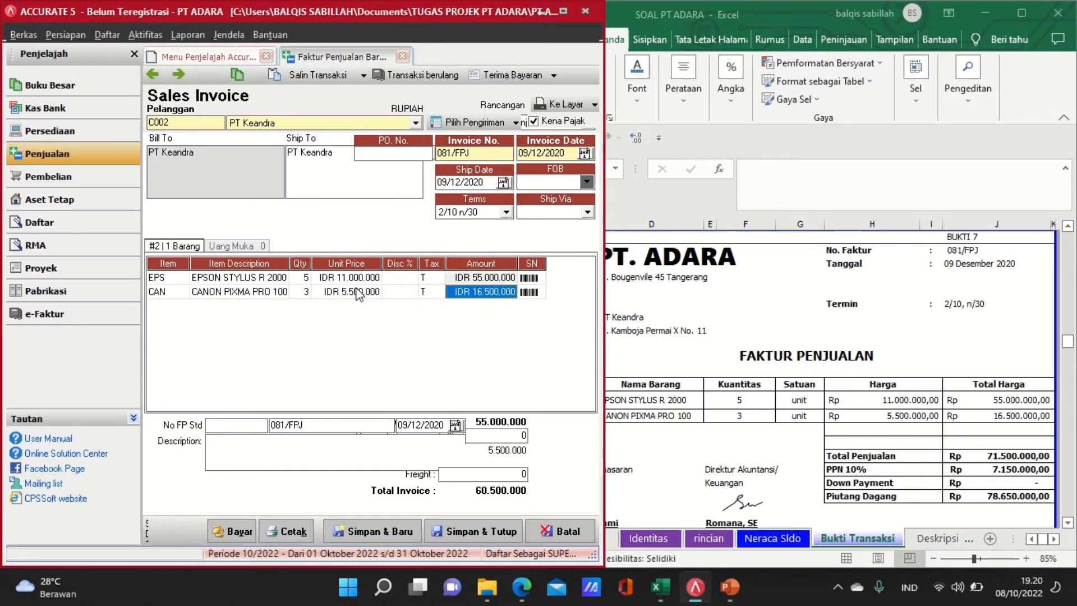
key("Tab")
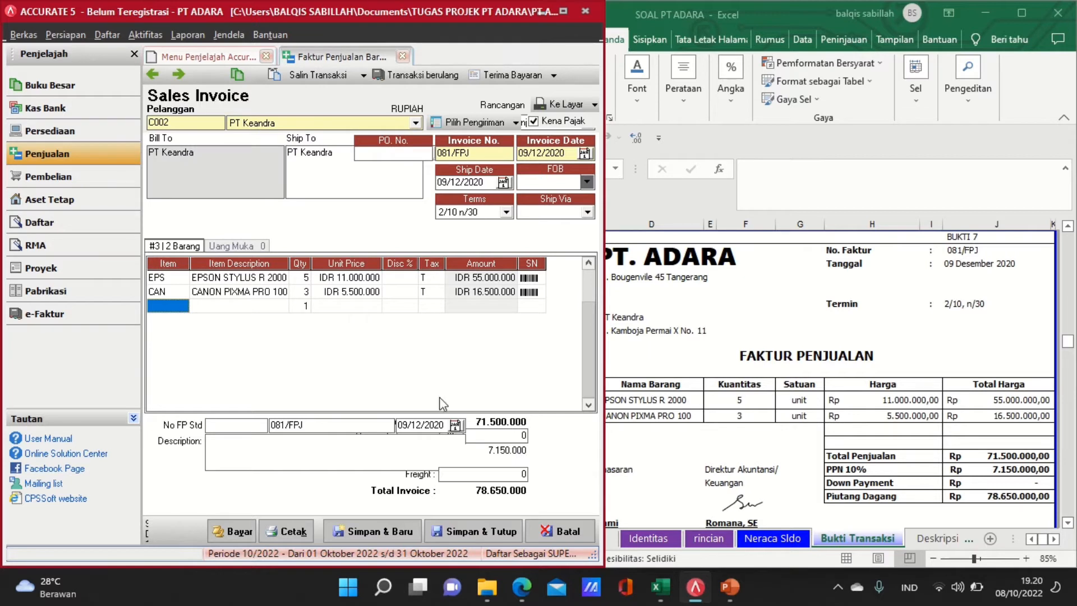
Save and close the sales invoice for PT Keandra
left_click(488, 530)
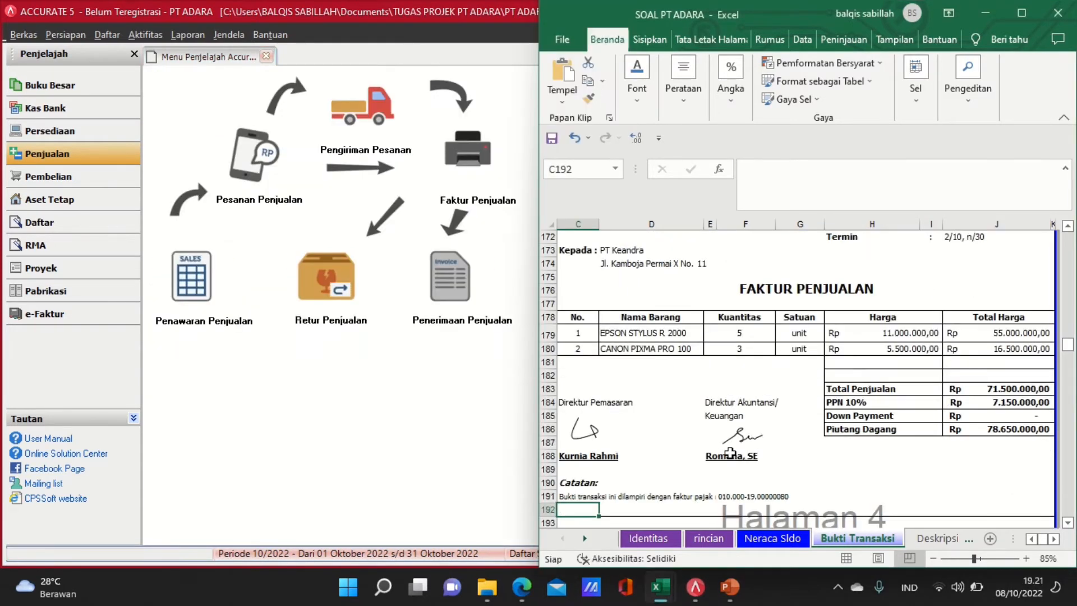
Switch to Excel and read the BUKTI 8 memorial slip for the goods returned by PT Keandra
key("Down")
key("Down")
key("Down")
key("Down")
key("Down")
key("Down")
key("Down")
key("Down")
key("Down")
key("Down")
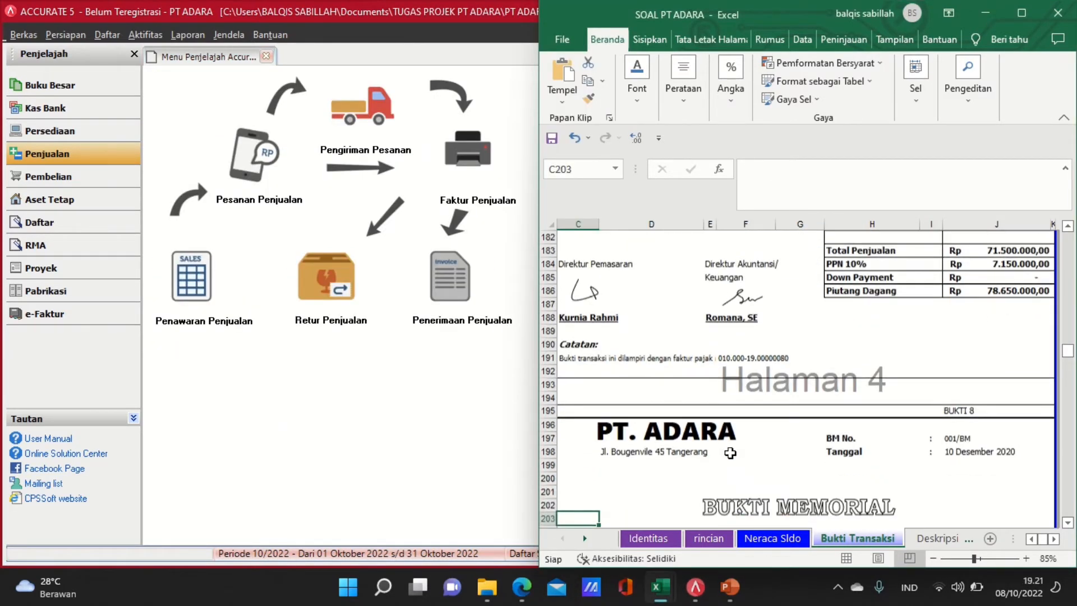
key("Down")
key("Down")
key("Down")
key("Down")
key("Down")
key("Down")
key("Down")
key("Down")
key("Down")
key("Down")
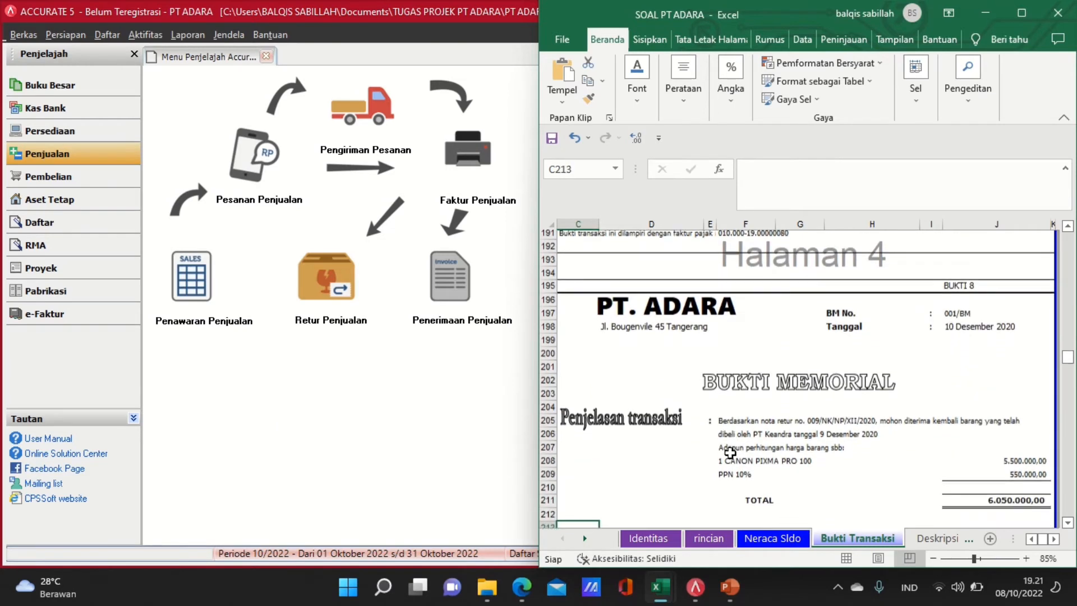
key("Down")
key("Down")
key("Down")
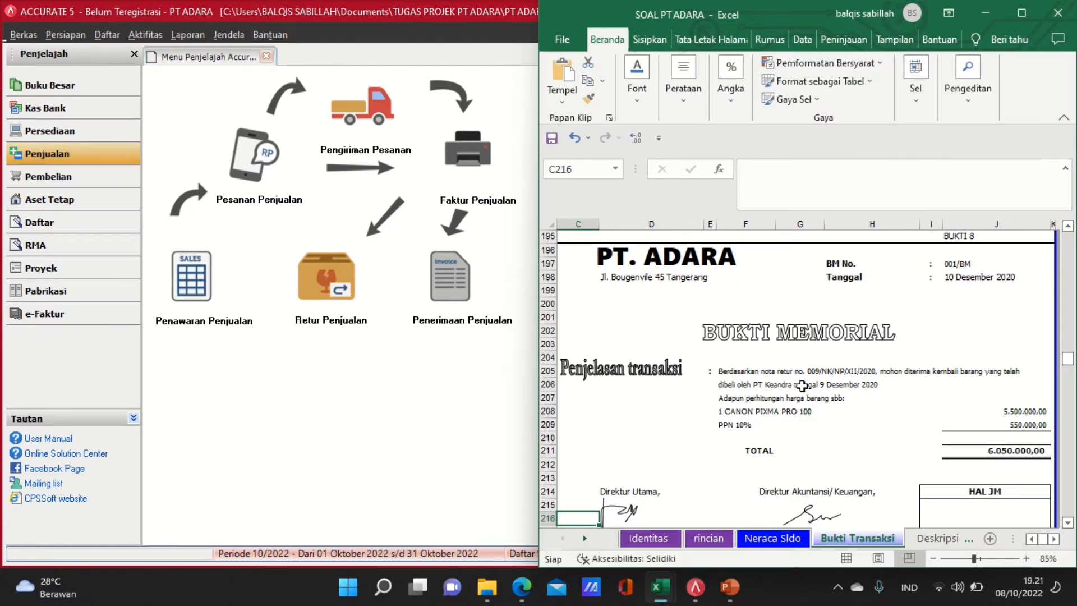
Switch to ACCURATE and start a new sales return for the customer PT Keandra
left_click(331, 282)
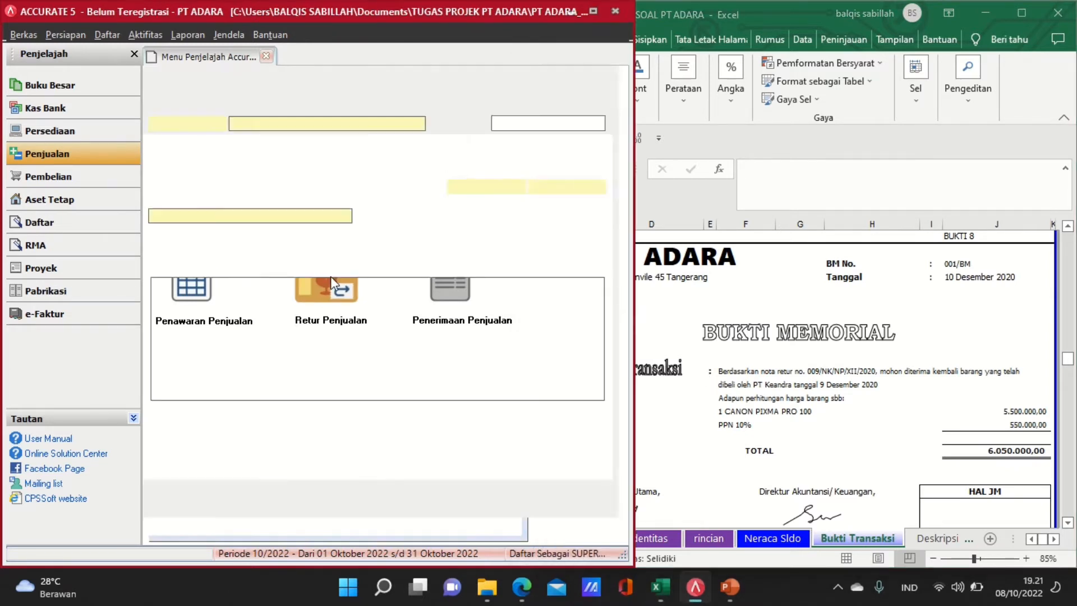
left_click(418, 124)
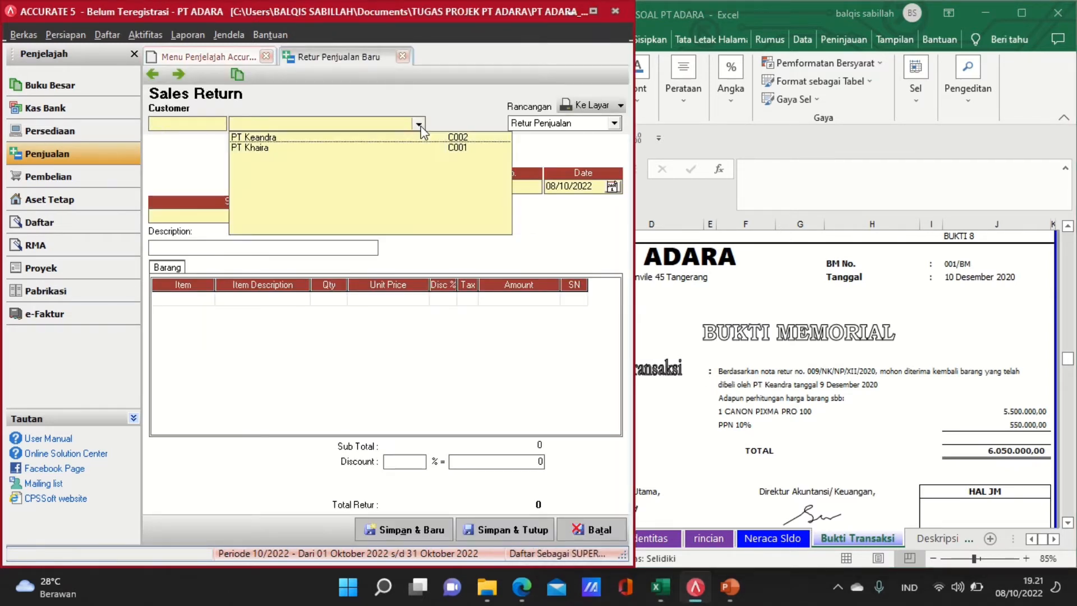
left_click(363, 144)
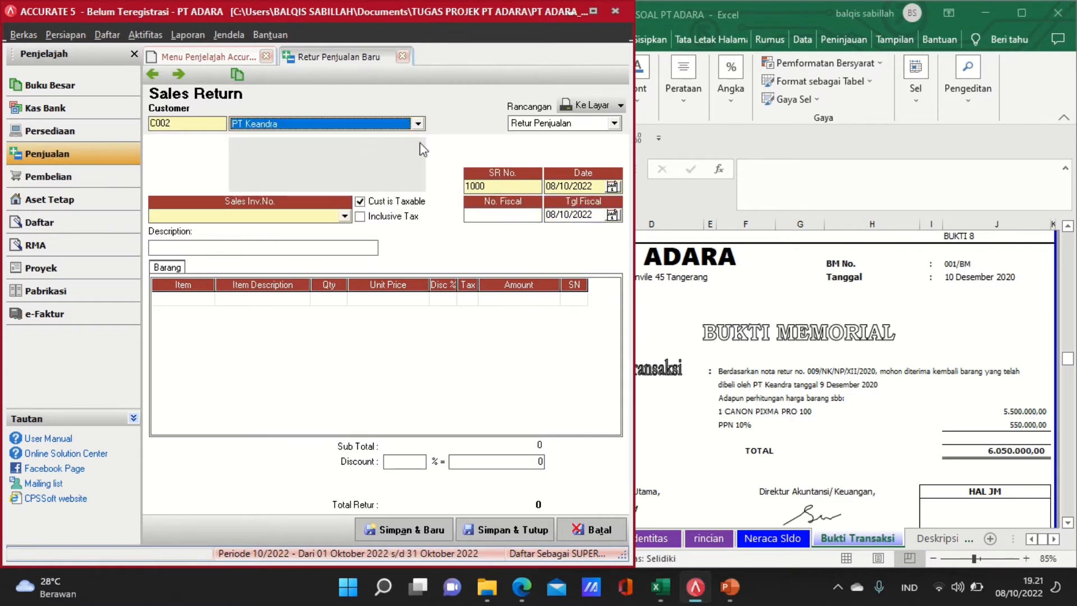
Set the sales return's SR number to 001/BM and its date to 10/12/2020
left_click_drag(517, 186, 451, 190)
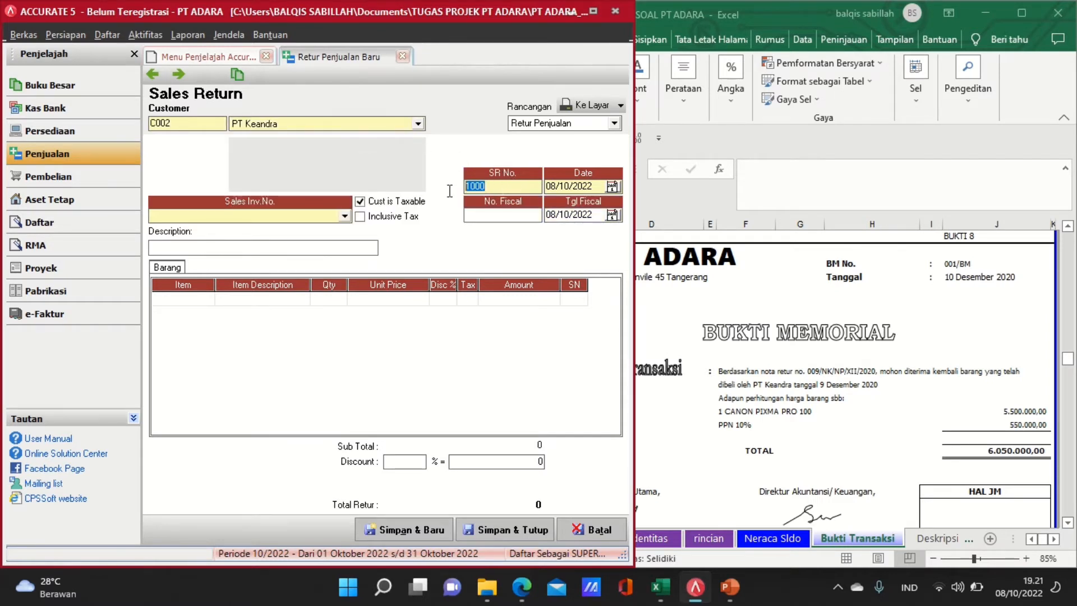
type("001/BM")
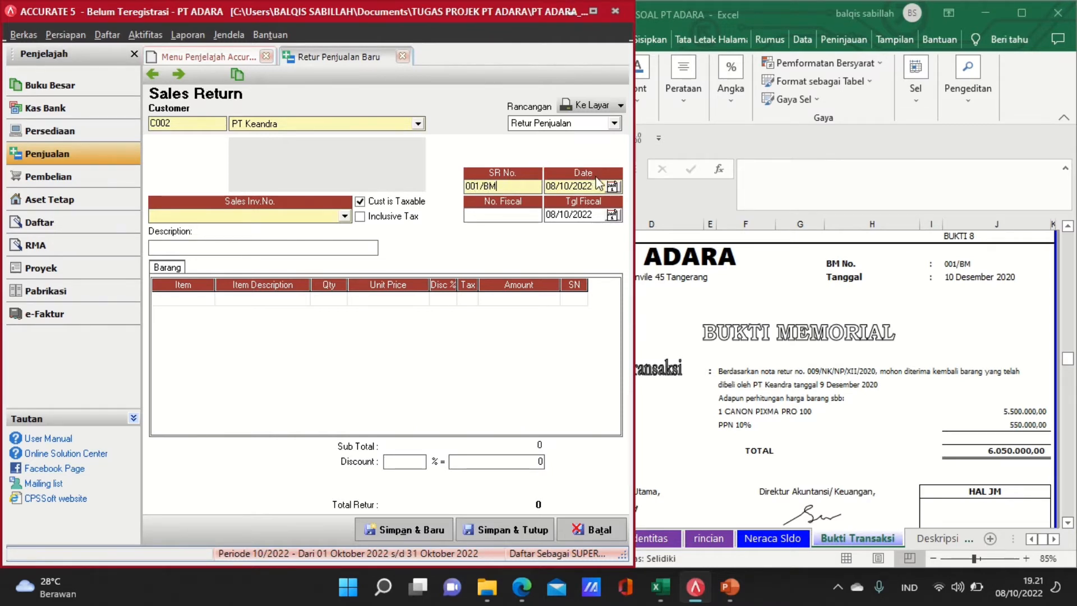
left_click_drag(592, 185, 536, 189)
type("1")
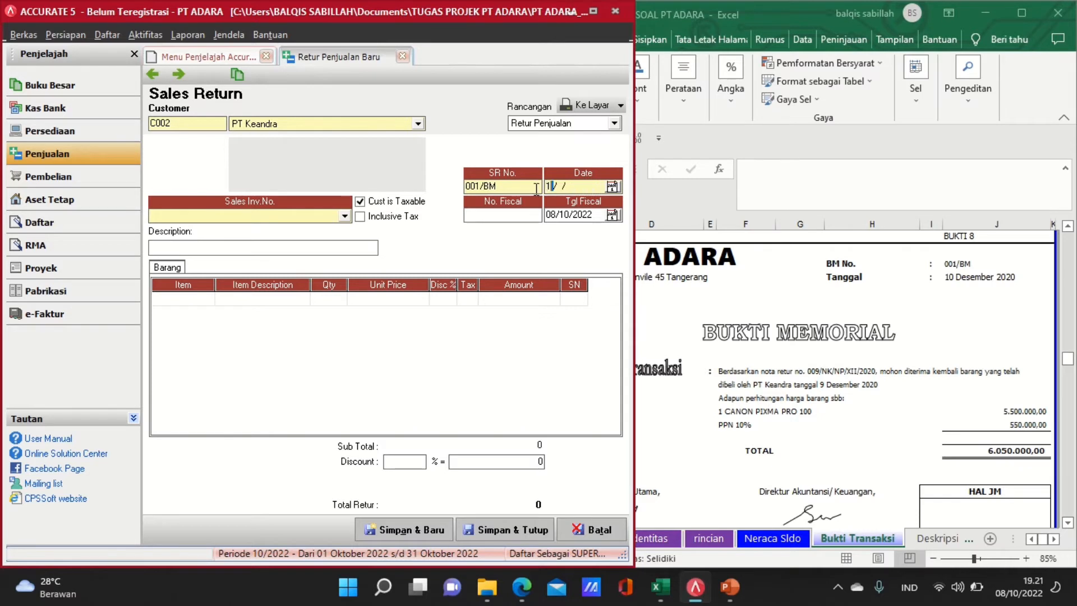
type("0/12/2020")
key("Tab")
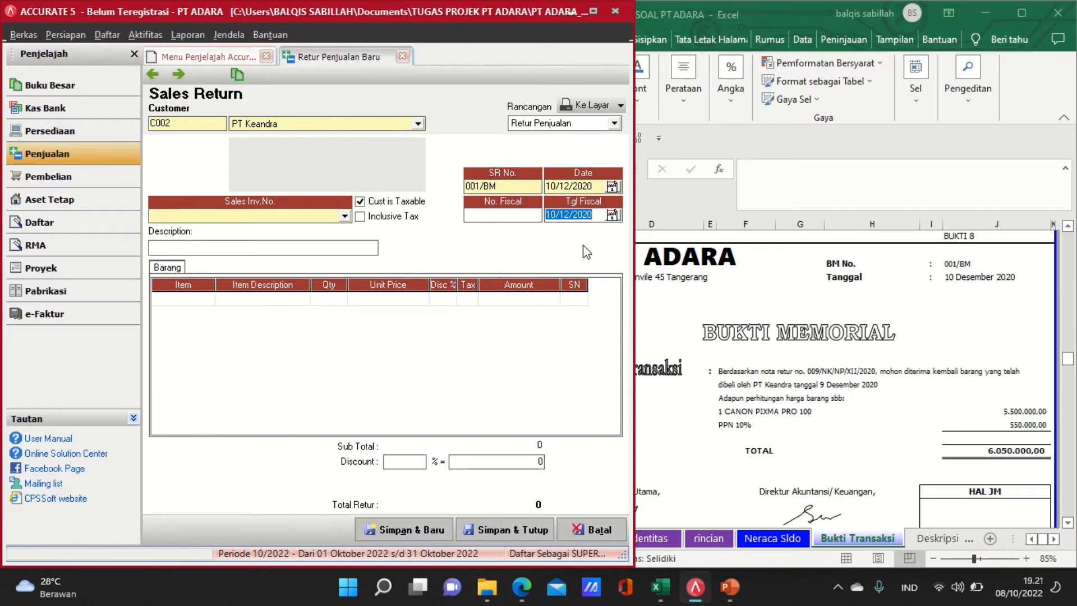
Link the sales return to invoice 081/FPJ and add the item CANON PIXMA PRO 100, declining to return all goods
left_click(345, 216)
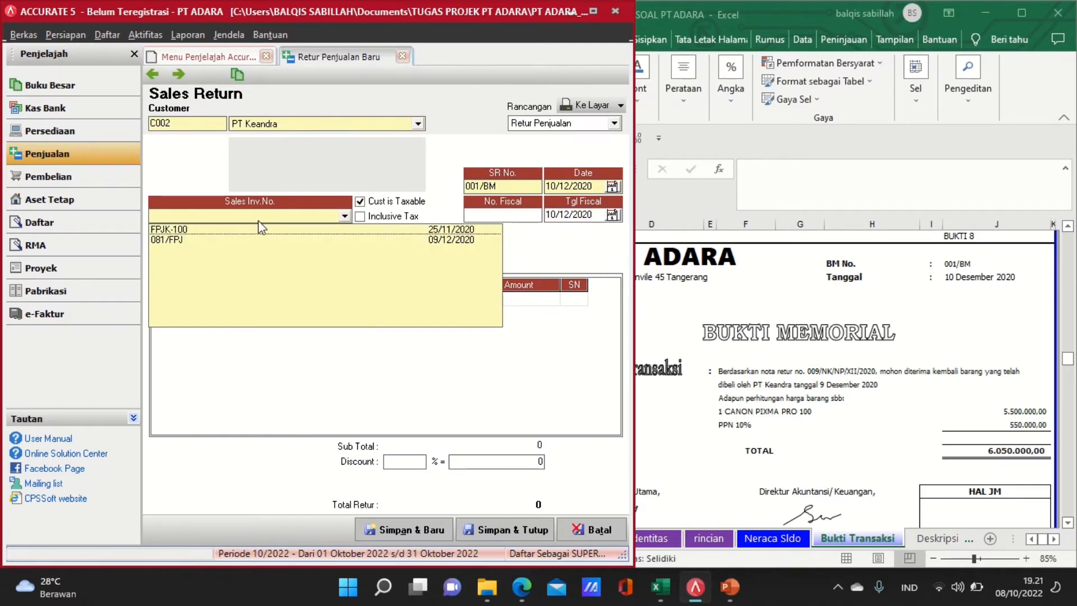
left_click(207, 240)
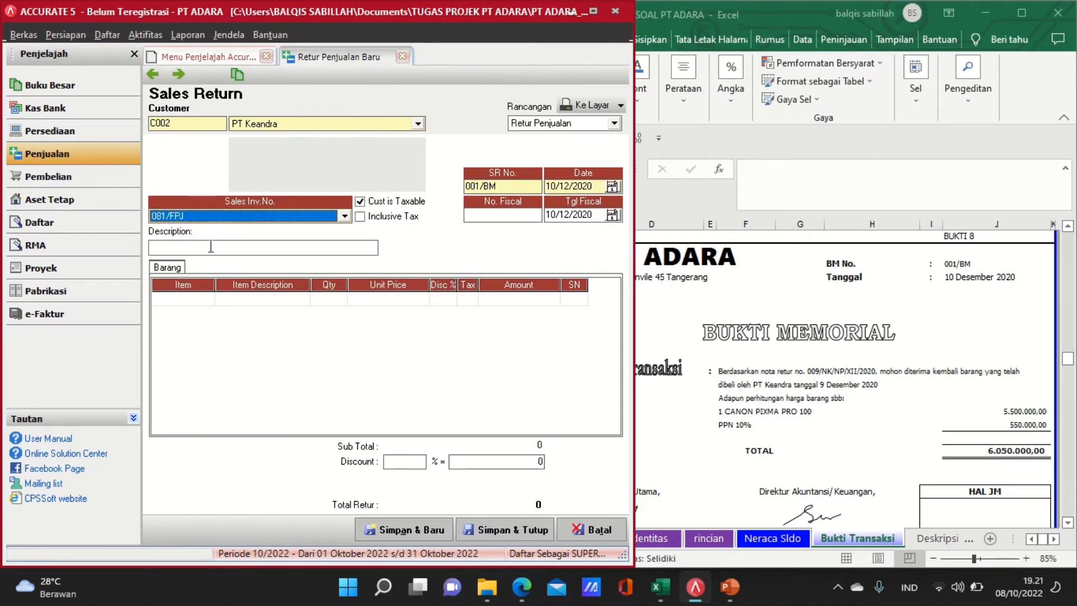
left_click(201, 301)
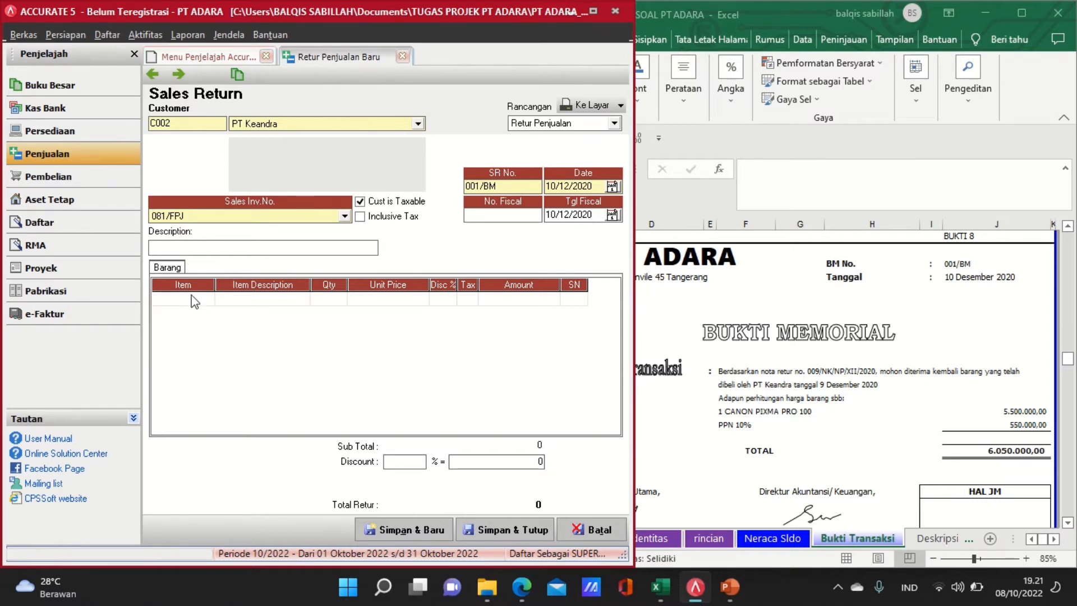
left_click(254, 303)
left_click(280, 303)
left_click(303, 299)
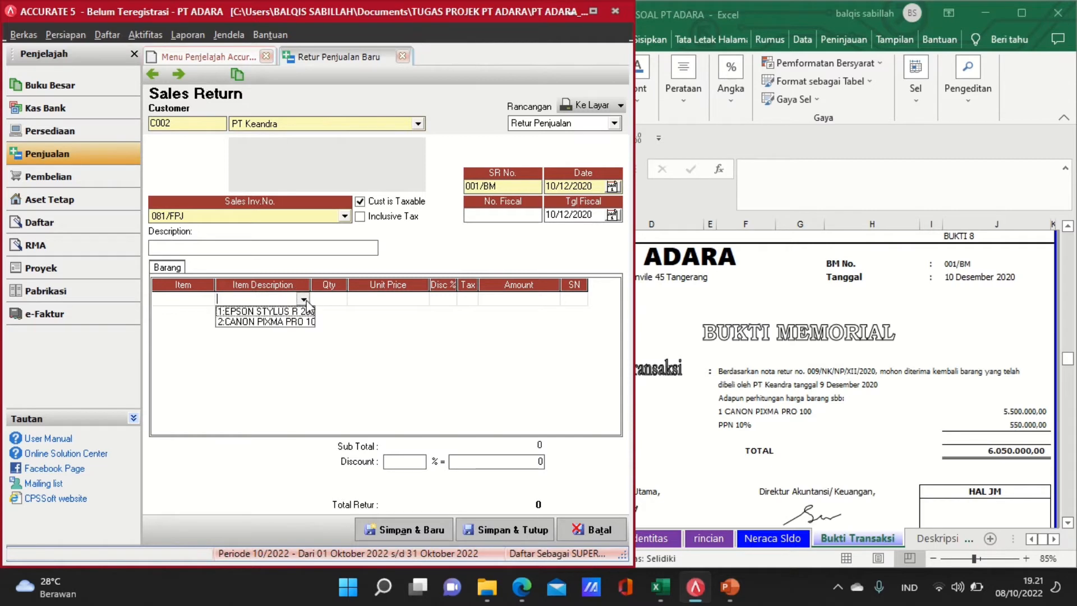
left_click(267, 322)
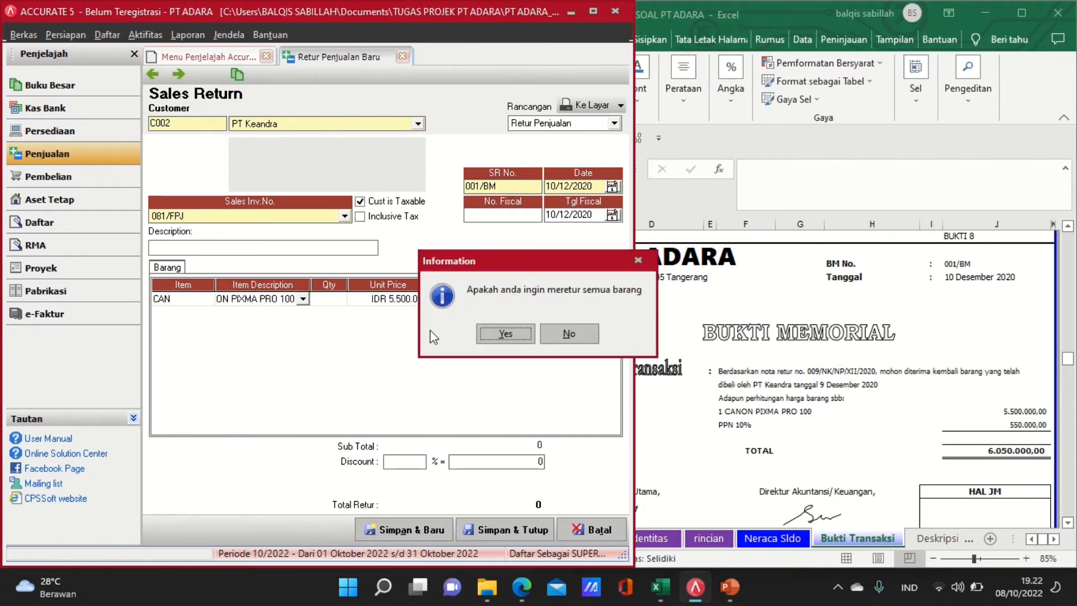
left_click(568, 334)
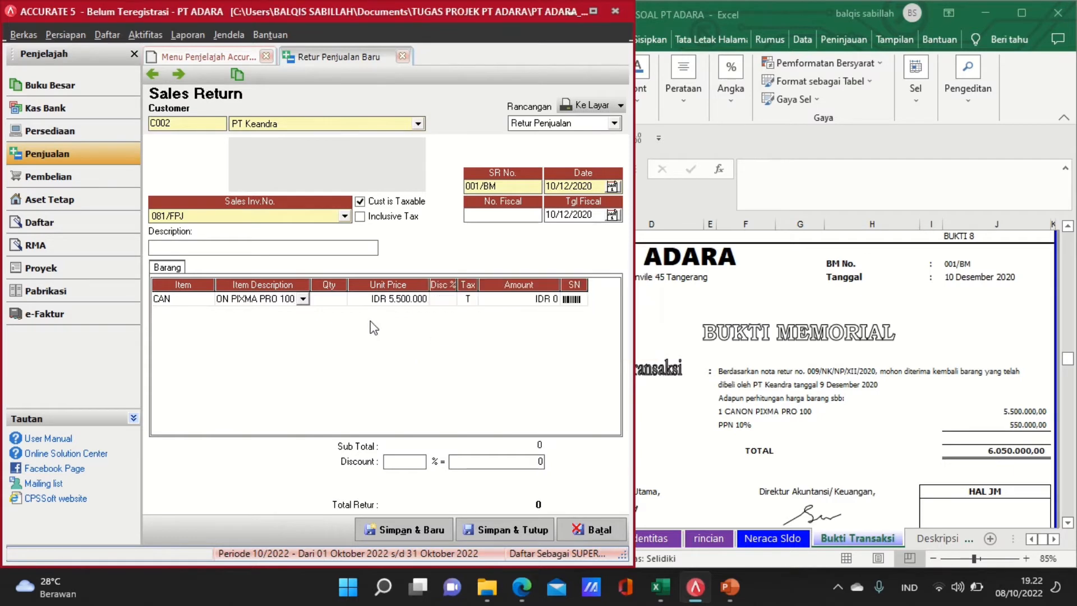
Set the returned quantity of CANON PIXMA PRO 100 to 1, complete the line, and save and close the sales return
left_click(333, 303)
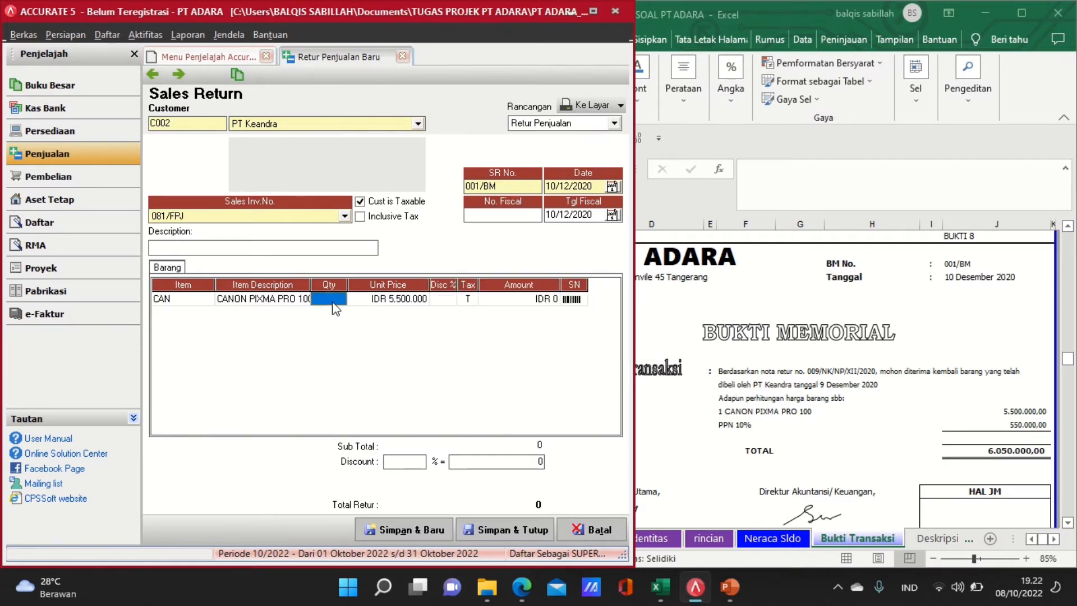
type("1")
key("Tab")
key("Tab")
key("Tab")
key("Tab")
key("Tab")
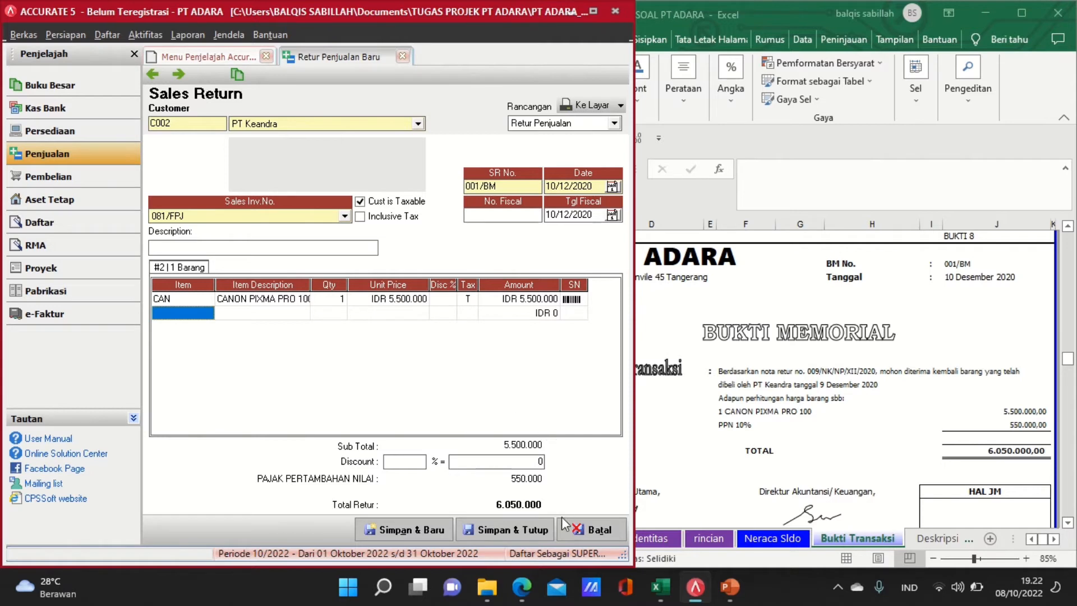
left_click(510, 528)
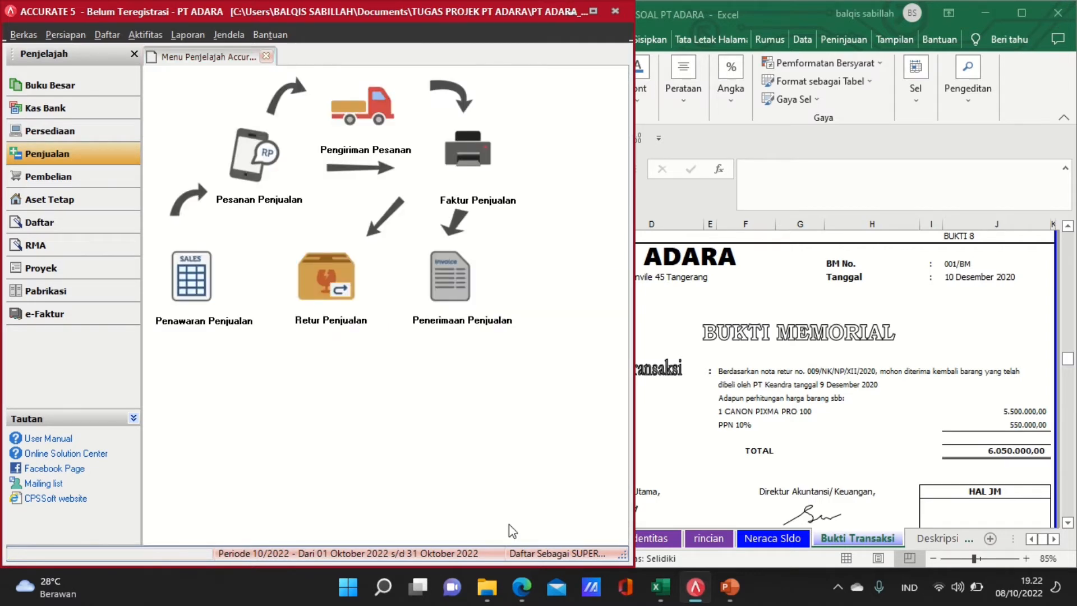
Switch to Excel and read the BUKTI 9 memorial slip for the goods returned to PT Semesta
left_click(682, 445)
key("Down")
key("Down")
key("Down")
key("Down")
key("Down")
key("Down")
key("Down")
key("Down")
key("Down")
key("Down")
key("Down")
key("Down")
key("Down")
key("Down")
key("Down")
key("Down")
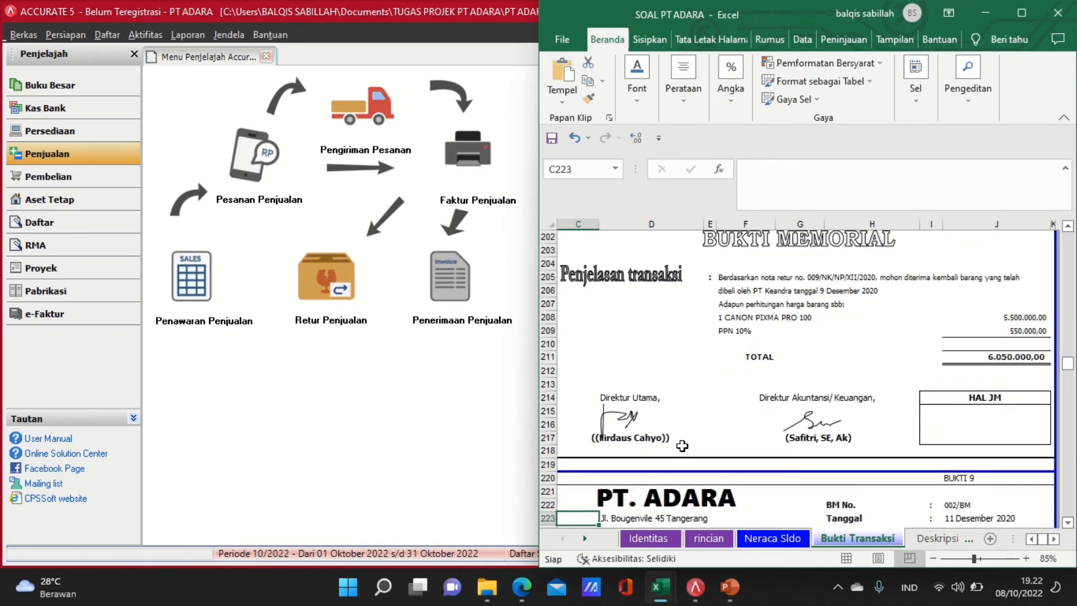
key("Down")
key("Down")
key("Down")
key("Down")
key("Down")
key("Down")
key("Down")
key("Down")
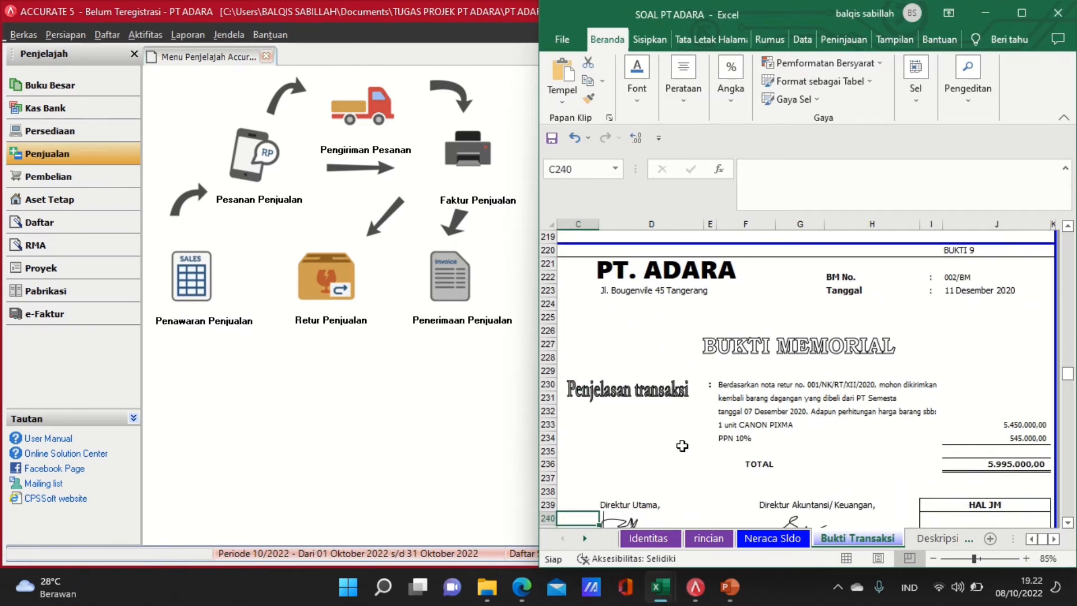
key("Down")
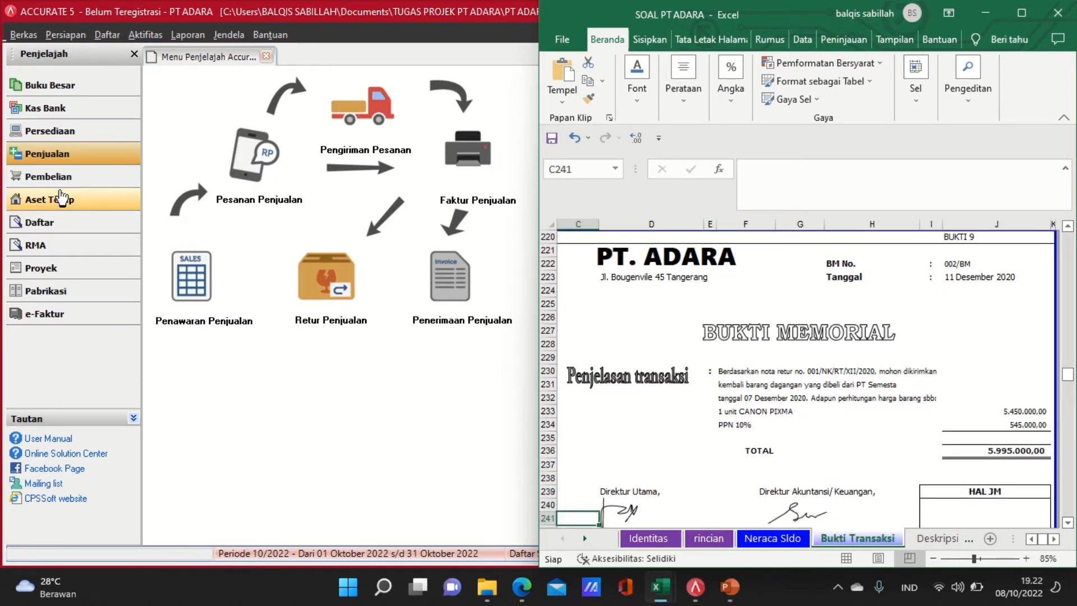
Switch to ACCURATE and start a new purchase return for the vendor PT Semesta
left_click(48, 176)
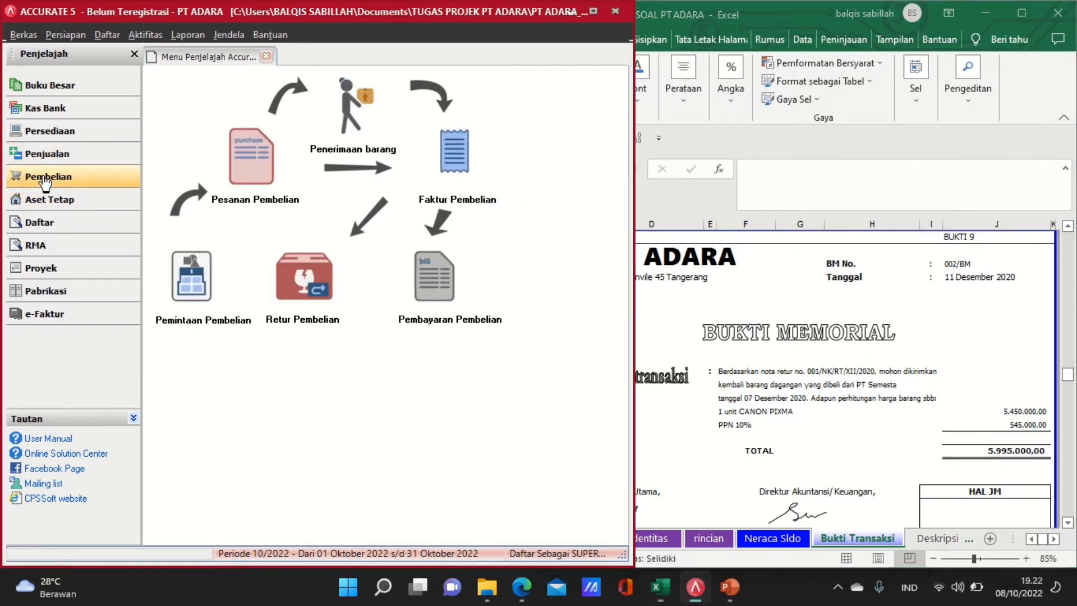
left_click(336, 316)
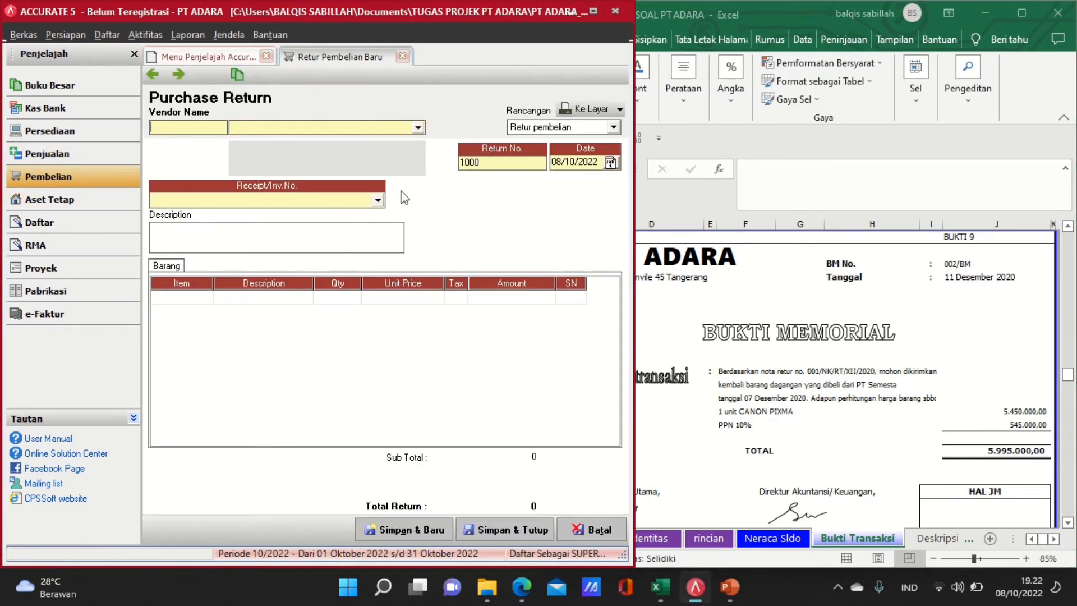
left_click(418, 128)
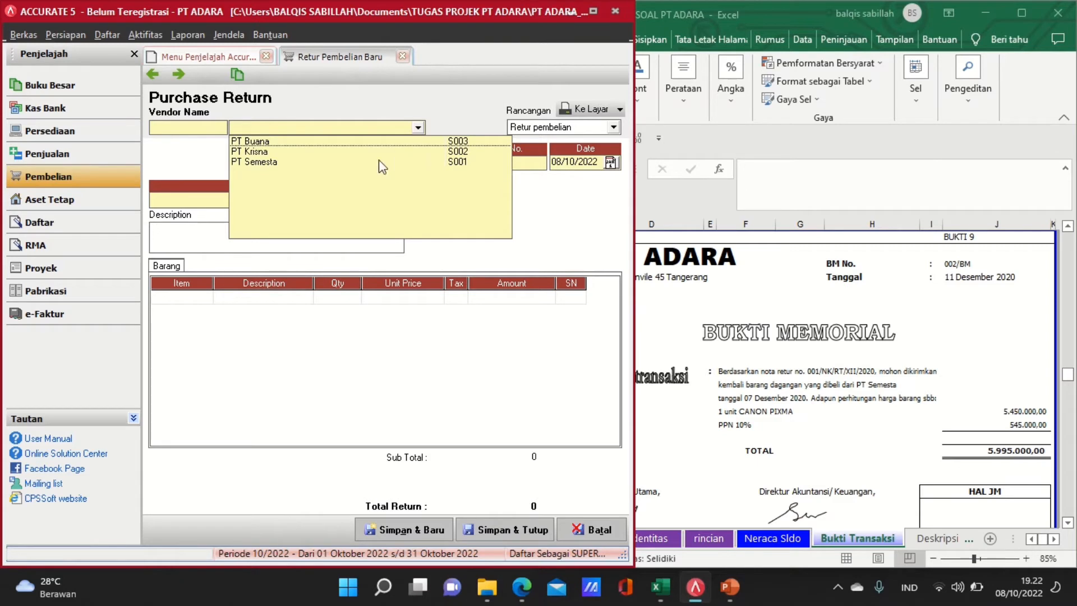
left_click(273, 163)
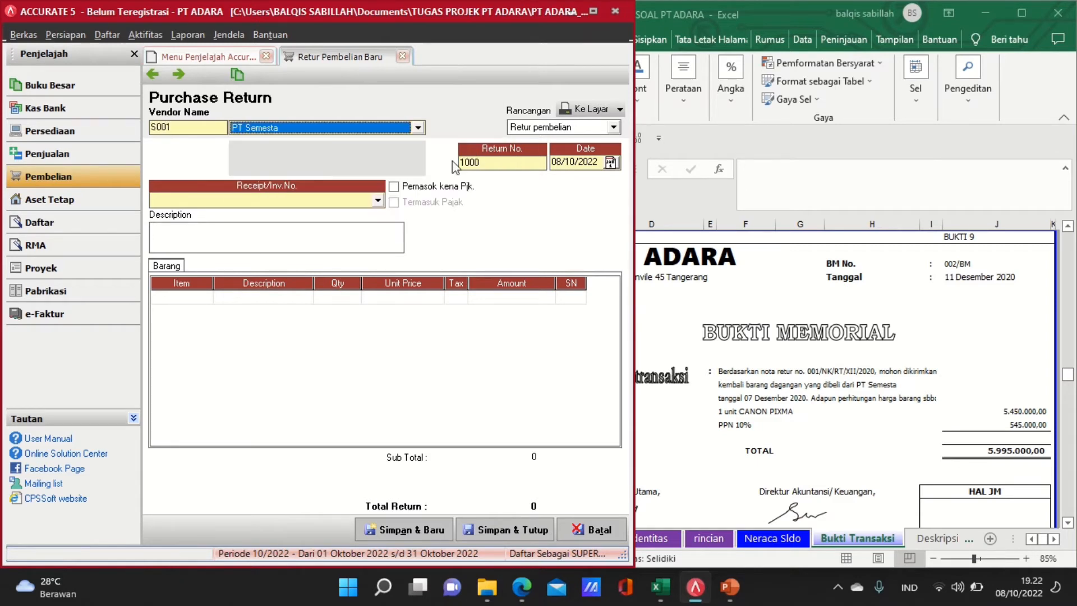
Fill in the purchase return header with number 002/BM, date 11/12/2020 and invoice 120/RF/FP
double_click(486, 163)
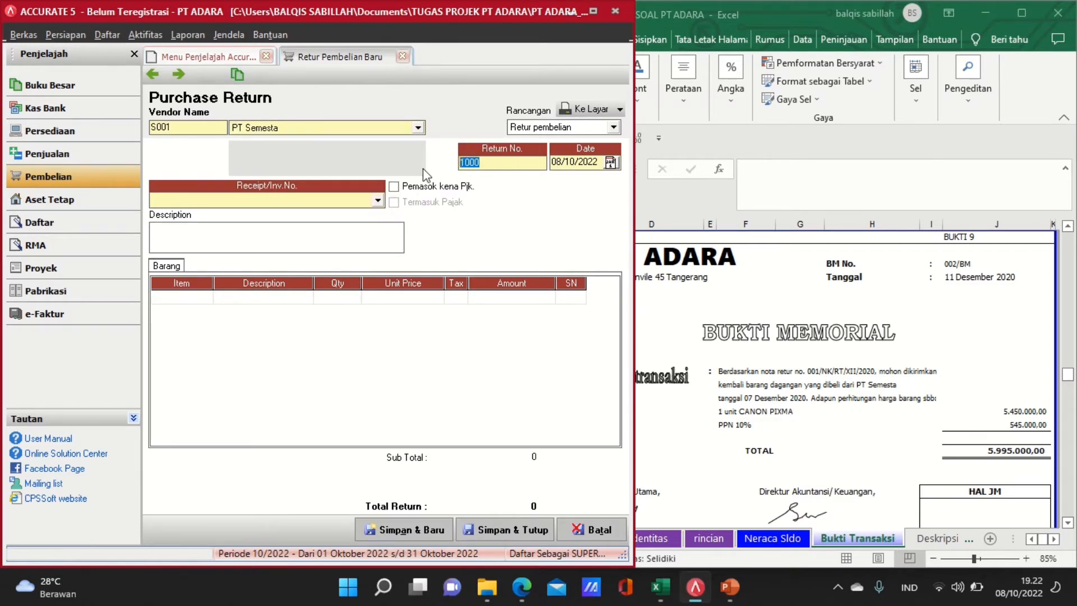
type("002/BM")
key("Tab")
type("11/")
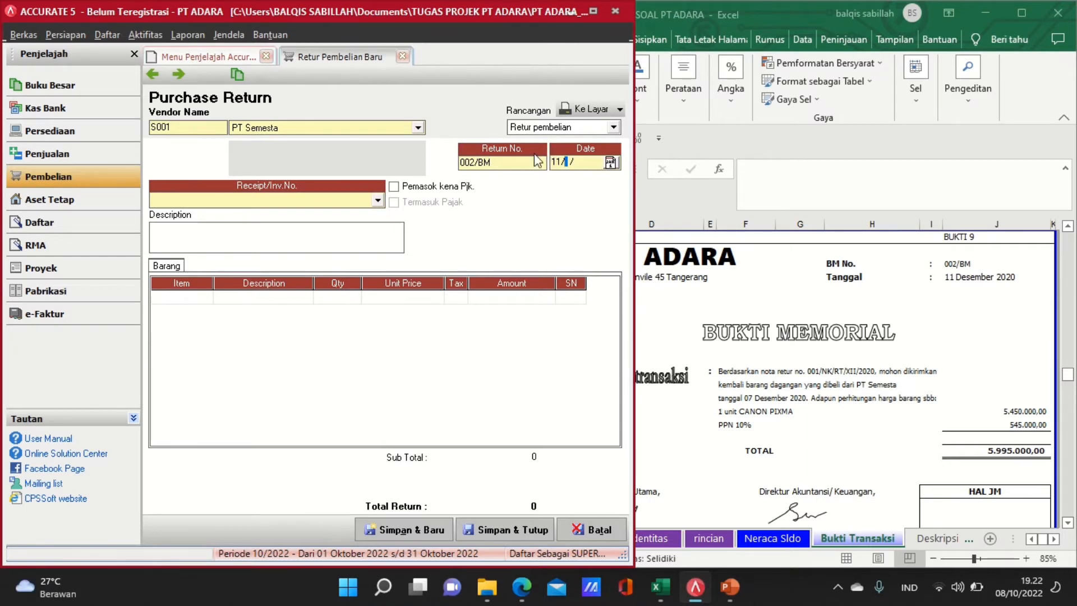
type("12/2020")
left_click(373, 201)
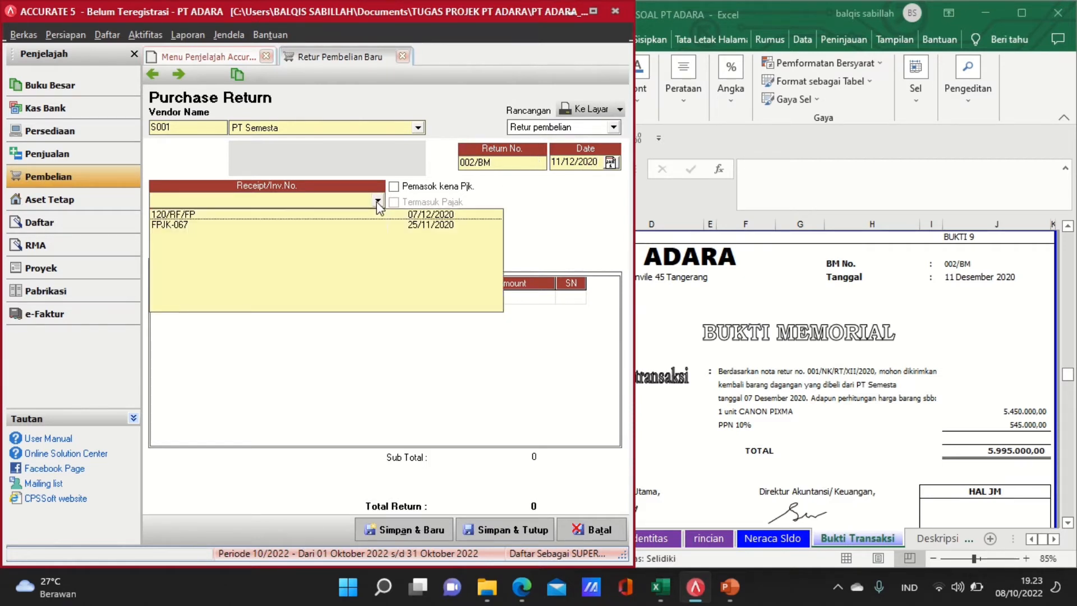
left_click(325, 215)
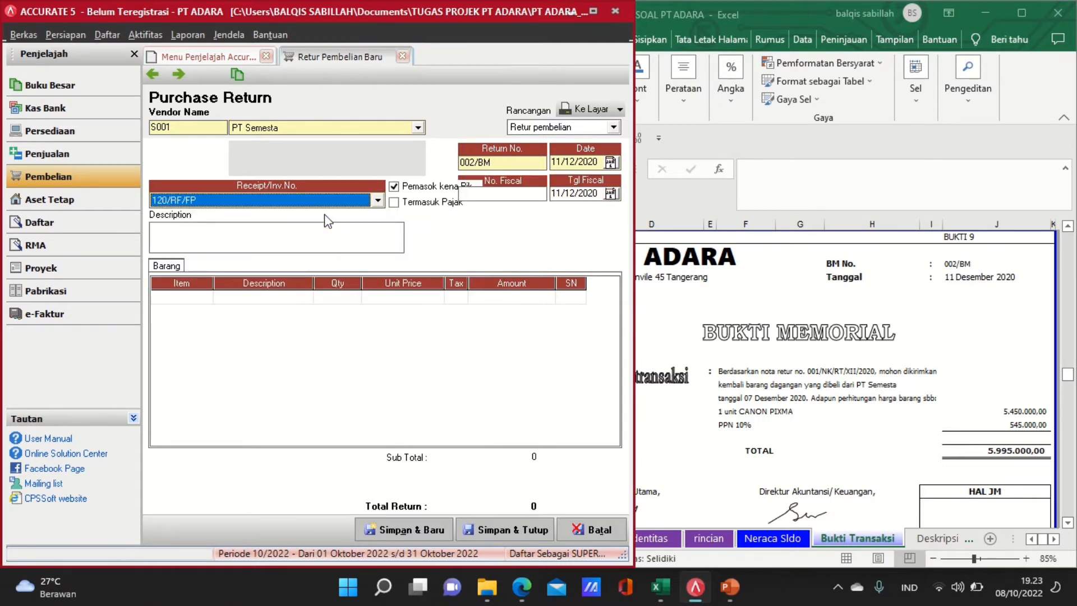
Add CANON PIXMA PRO 100 as the returned item and decline returning all goods
left_click(188, 298)
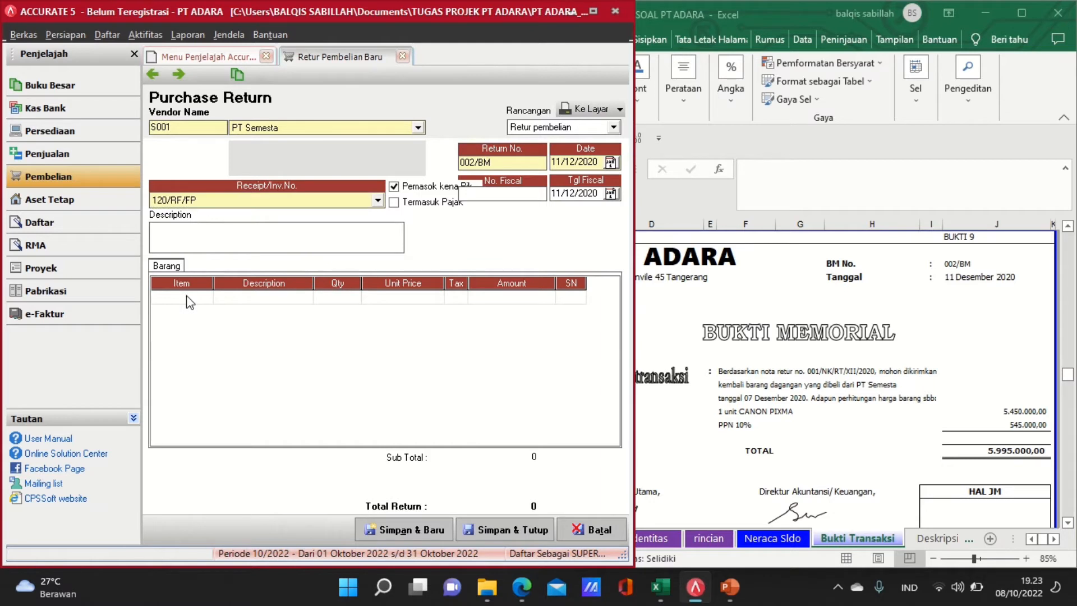
left_click(256, 298)
left_click(295, 297)
left_click(307, 298)
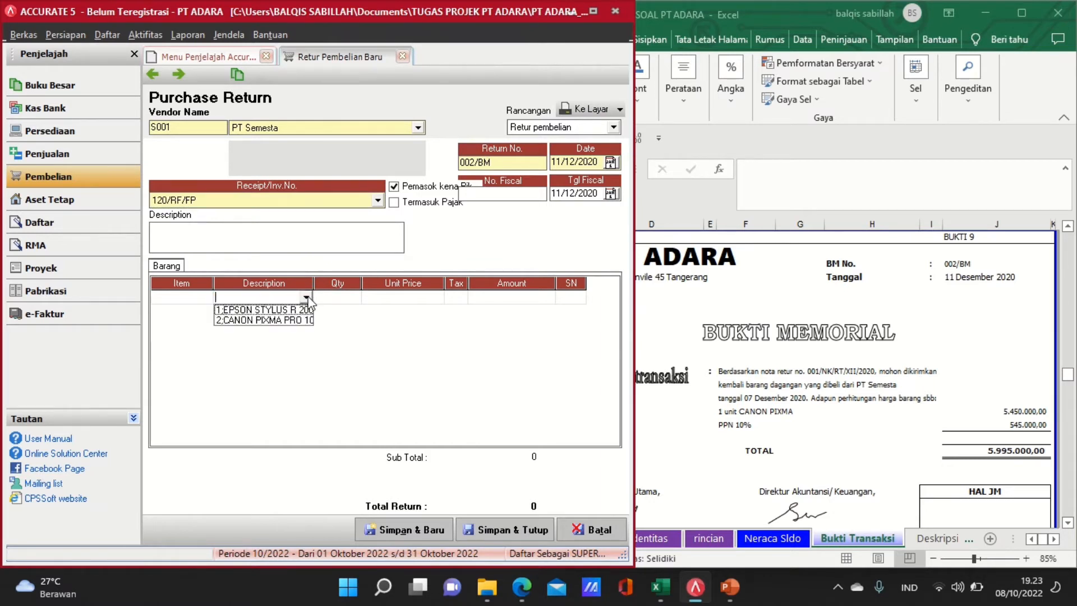
left_click(277, 317)
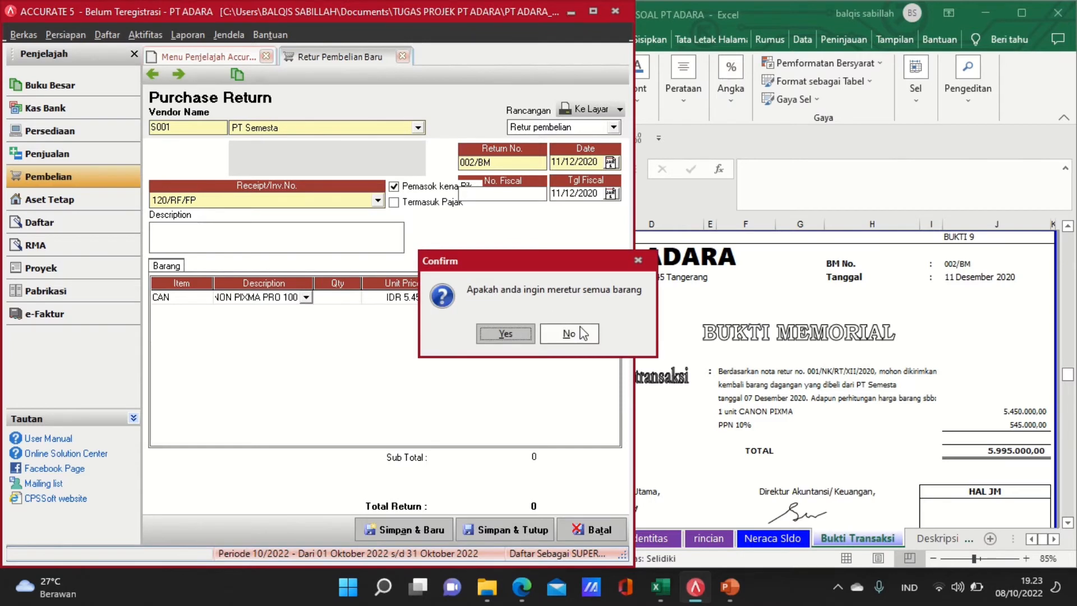
left_click(581, 332)
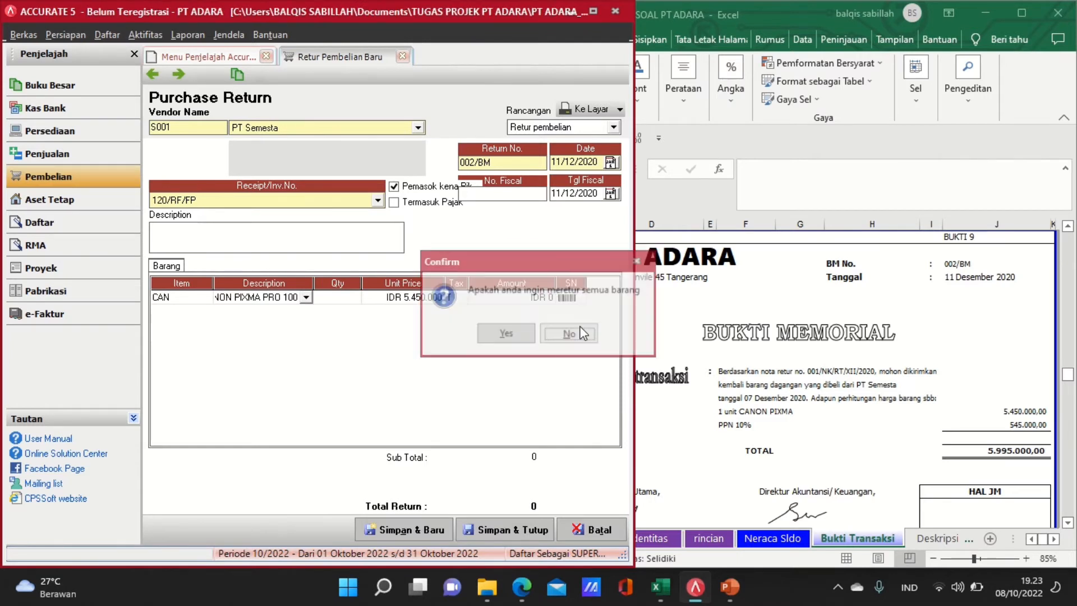
Set the returned CANON PIXMA PRO 100 quantity to 1, and save and close the purchase return
left_click(344, 301)
type("1")
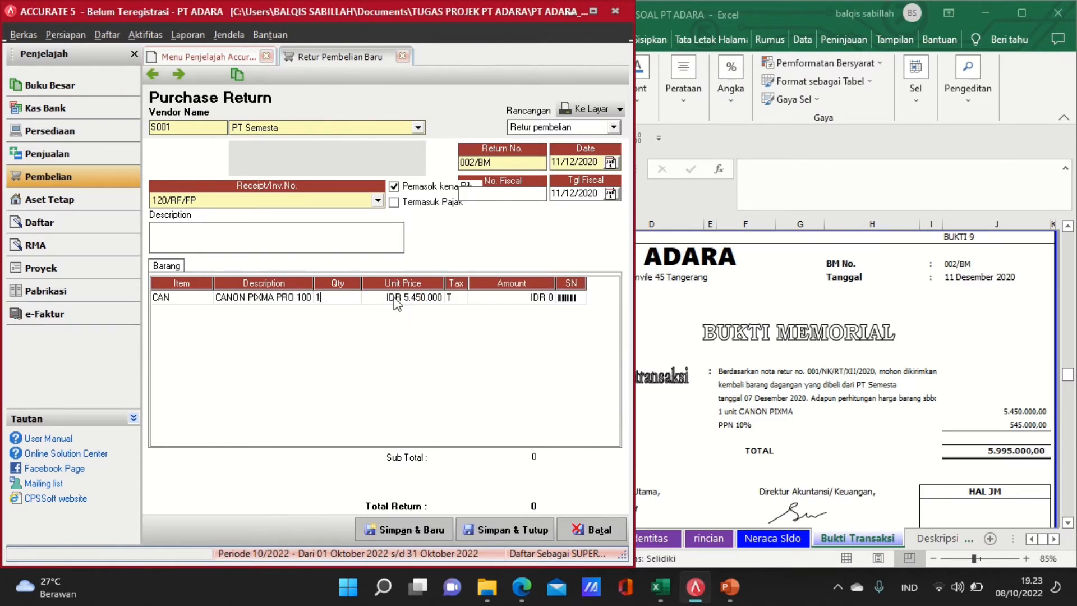
left_click(411, 301)
key("Tab")
key("Tab")
key("Tab")
key("Tab")
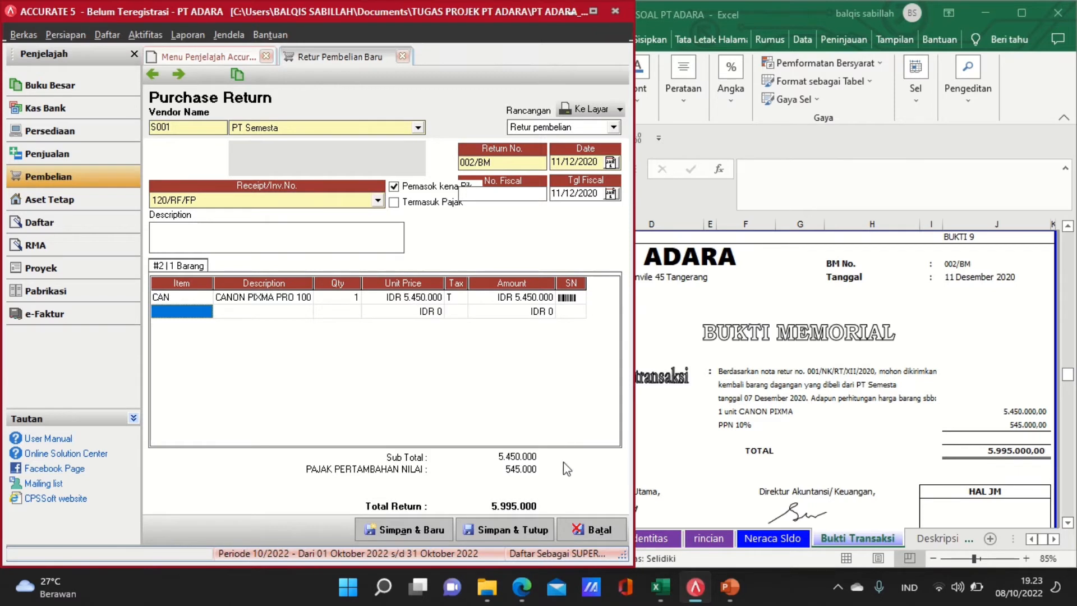
left_click(511, 531)
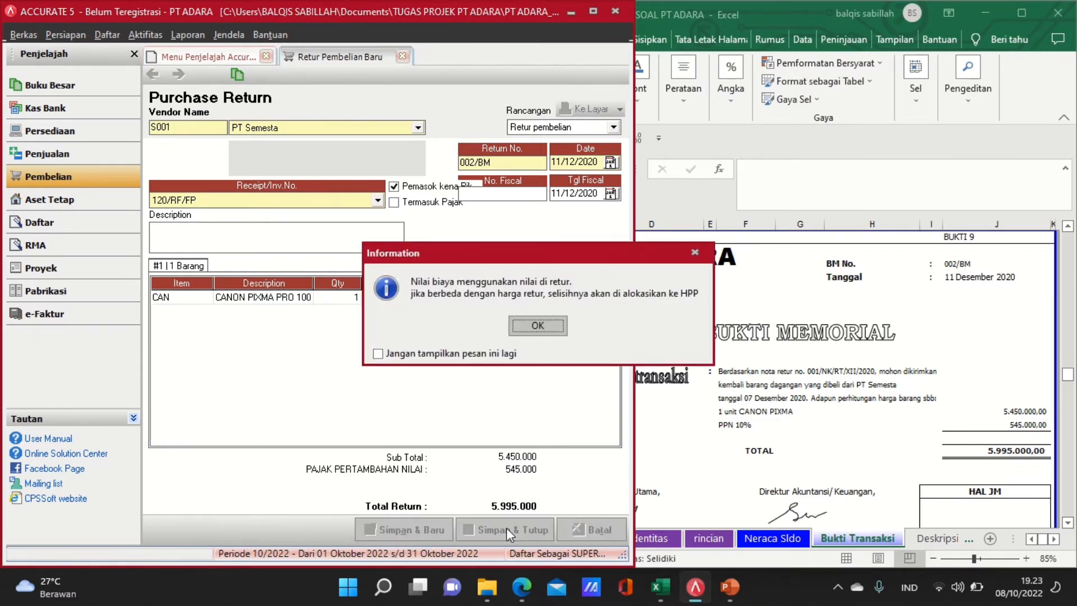
left_click(537, 325)
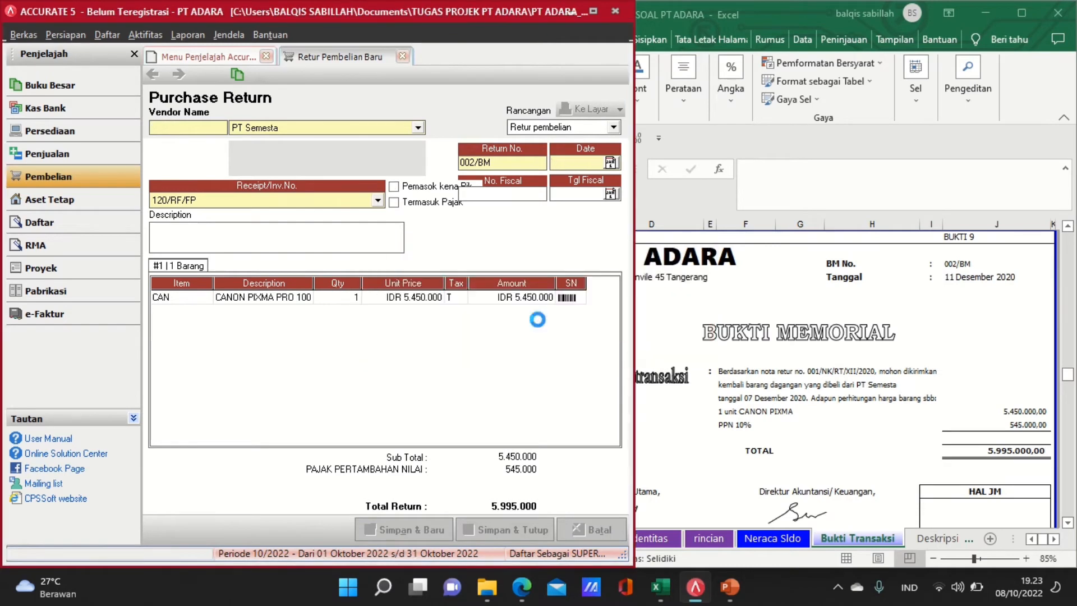
Show the BUKTI 10 invoice in the Excel workbook and start a new purchase invoice in ACCURATE for vendor PT Buana
left_click(701, 359)
scroll(701, 359, "down", 12)
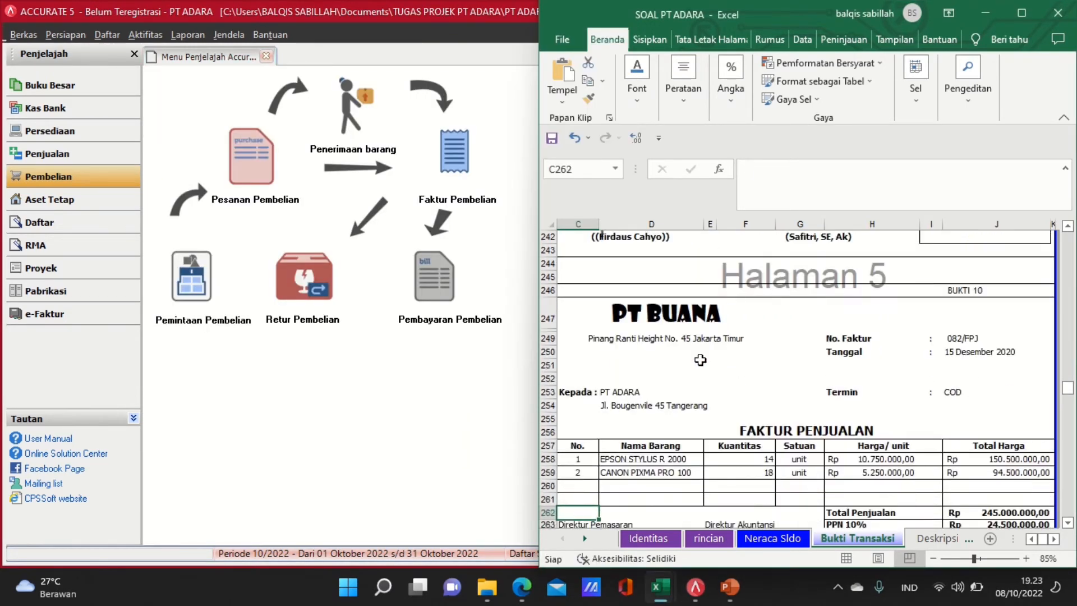
key("Down")
key("Down")
key("Down")
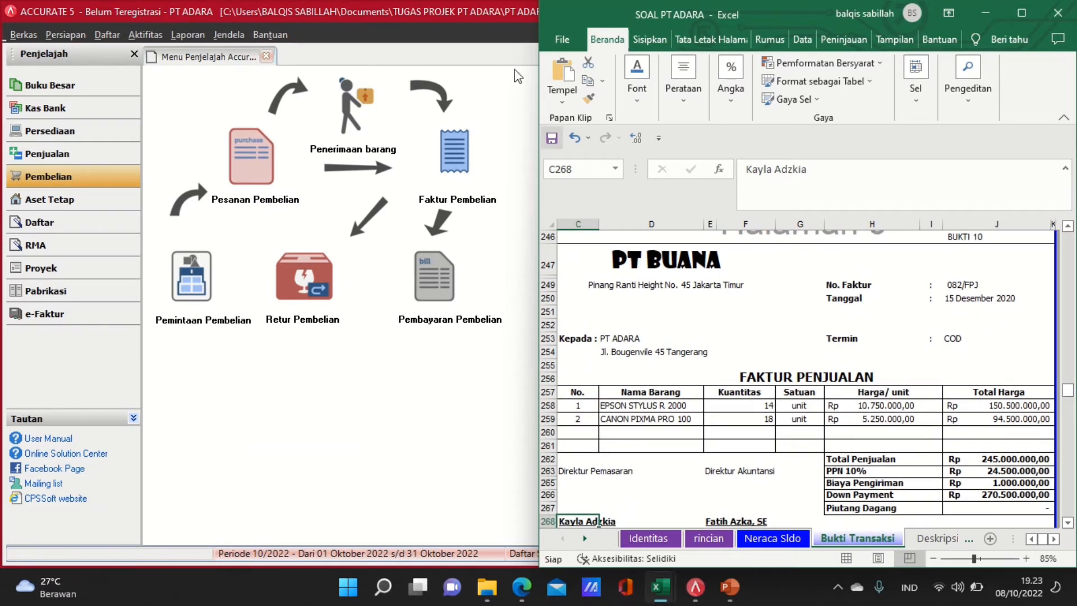
mouse_move(501, 6)
left_click(471, 166)
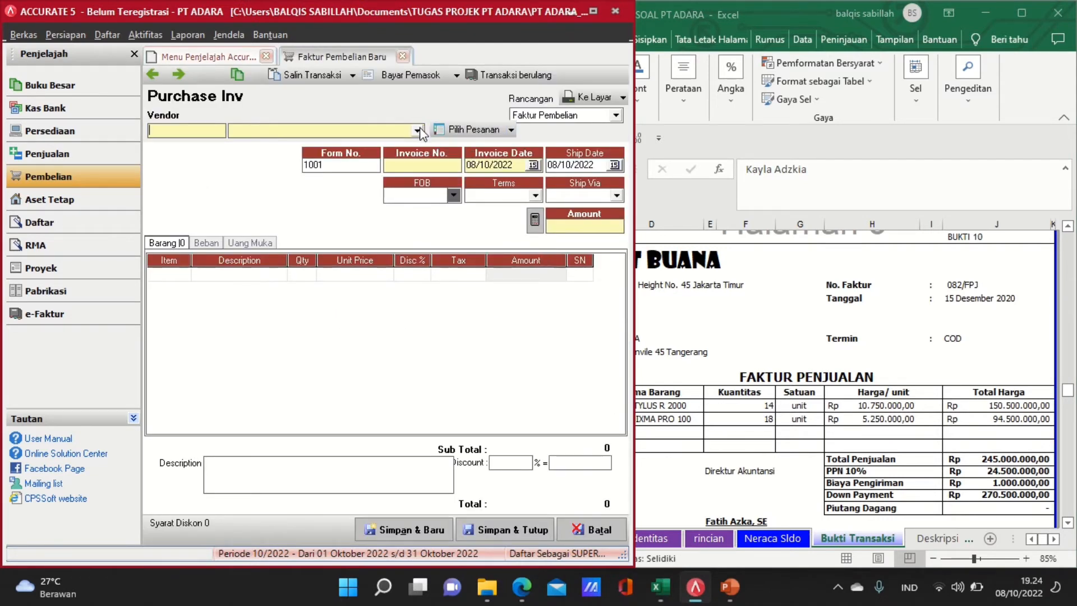
left_click(418, 130)
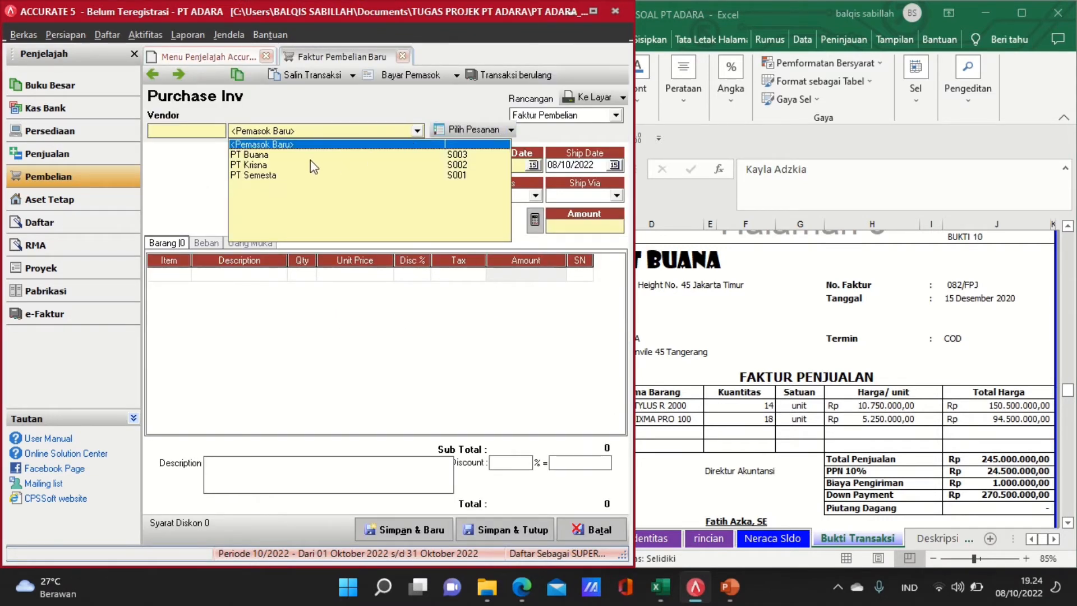
left_click(265, 155)
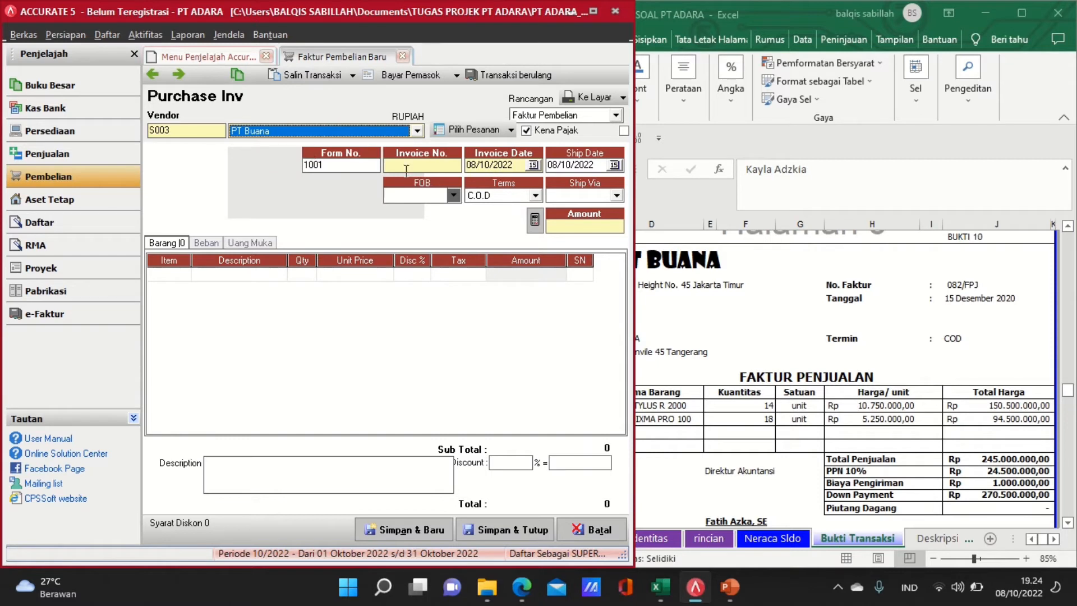
Set the purchase invoice number to 082/FPJ and both the invoice date and ship date to 15/12/2020
left_click_drag(633, 287, 602, 287)
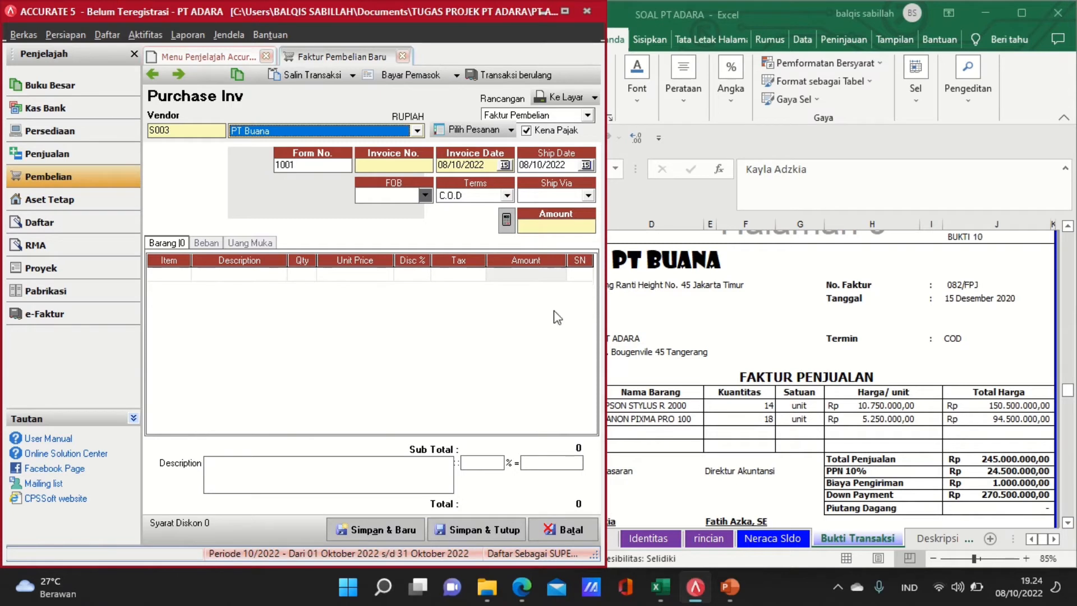
left_click(385, 164)
type("082")
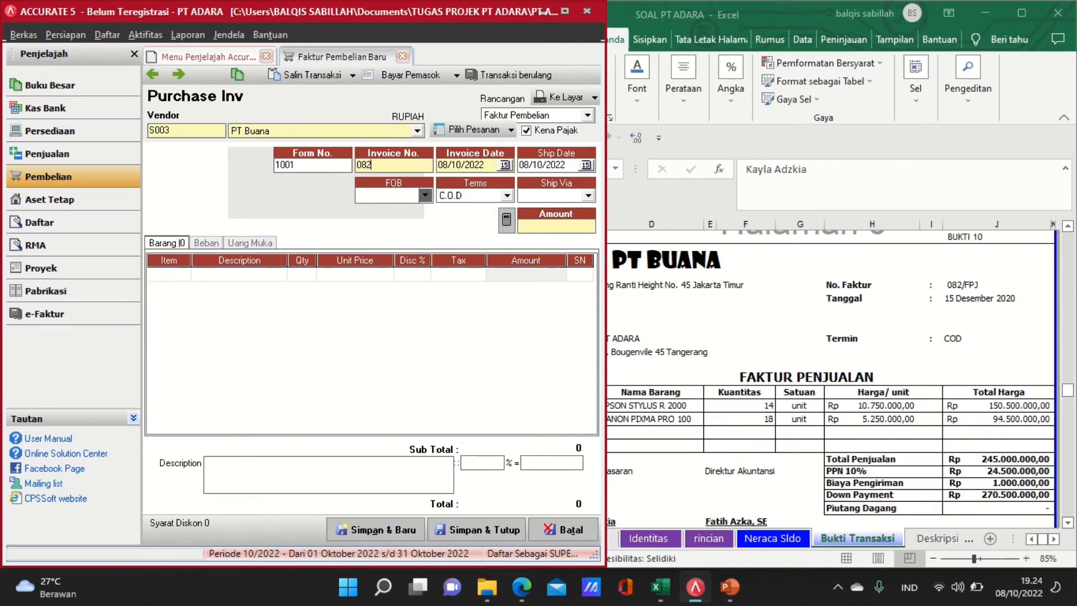
type("/FPJ")
left_click(491, 169)
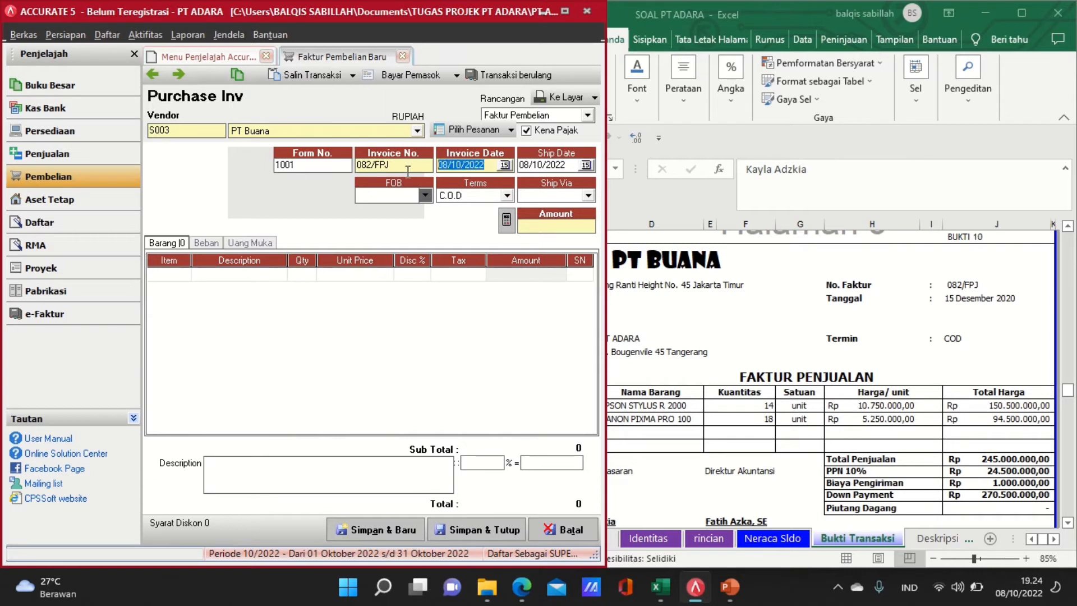
type("15/12/2020")
left_click(573, 164)
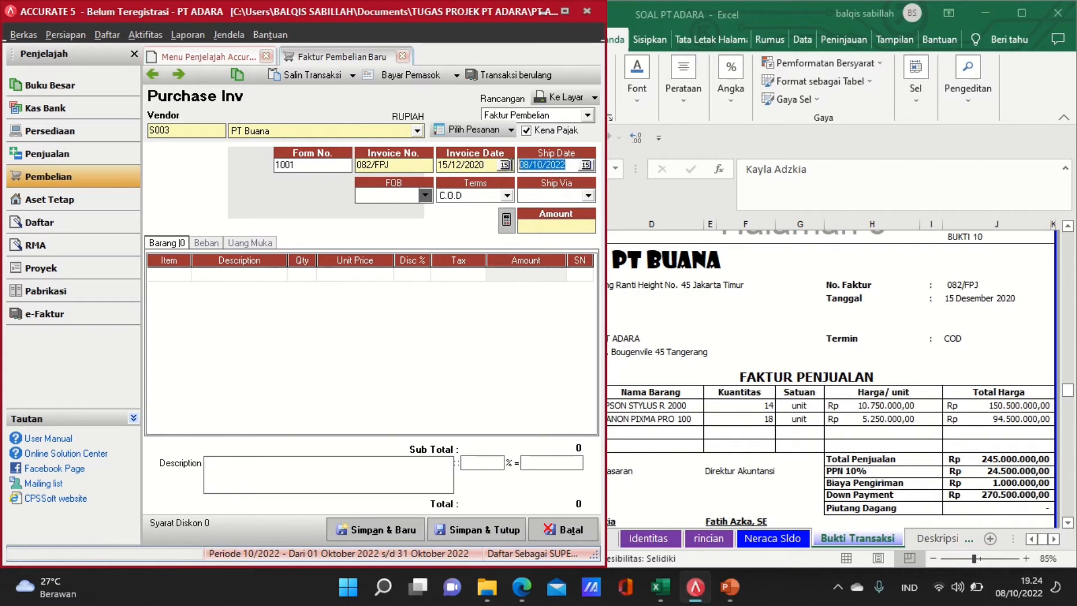
type("15/12/2020")
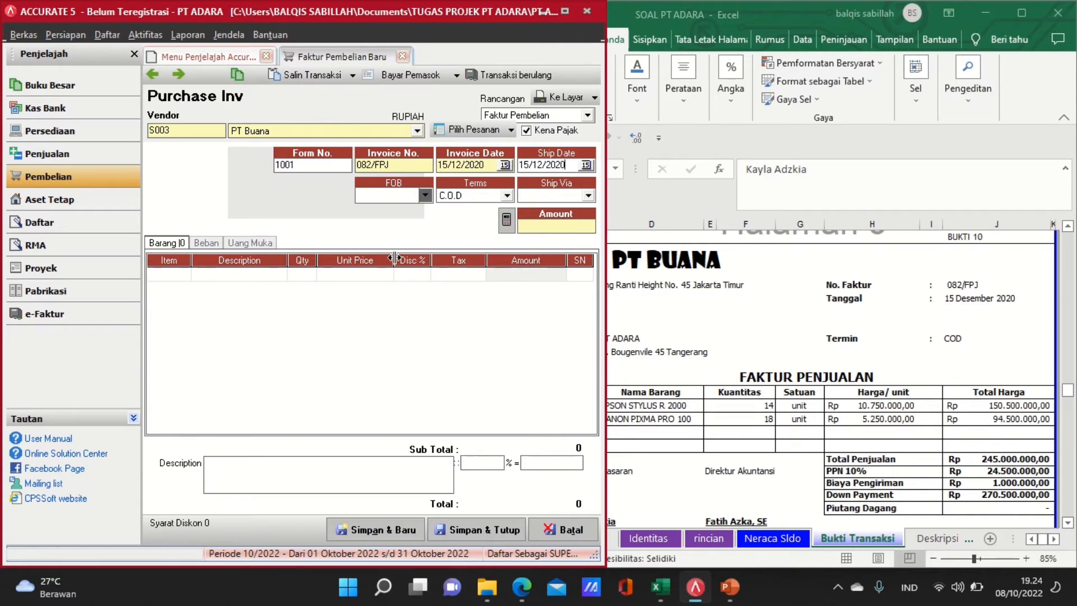
Add item EPSON STYLUS R 2000 to the purchase invoice with quantity 14 and unit price 10750000
double_click(169, 280)
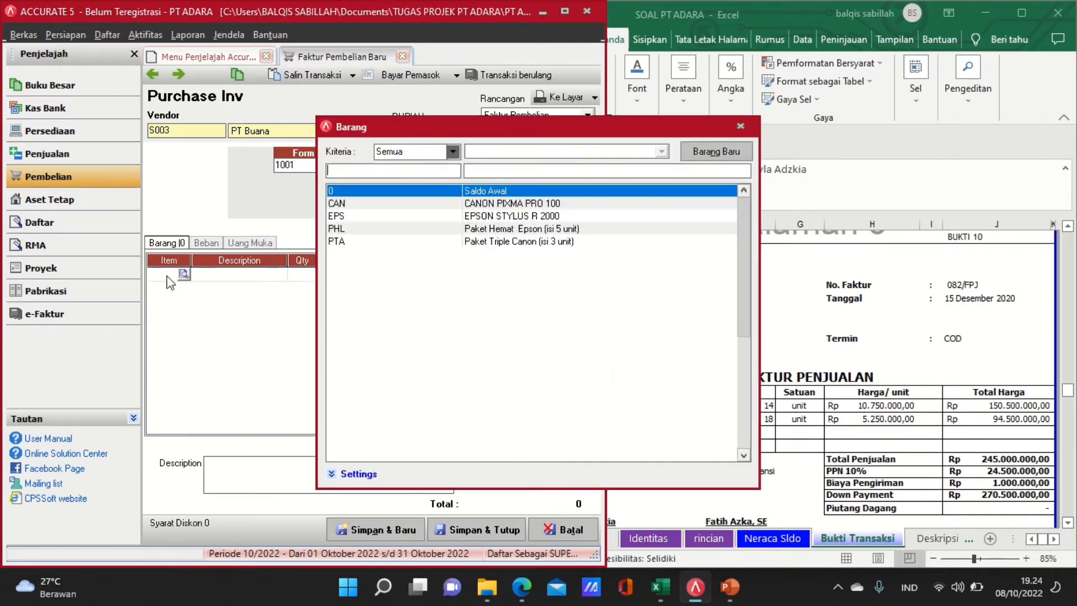
double_click(473, 215)
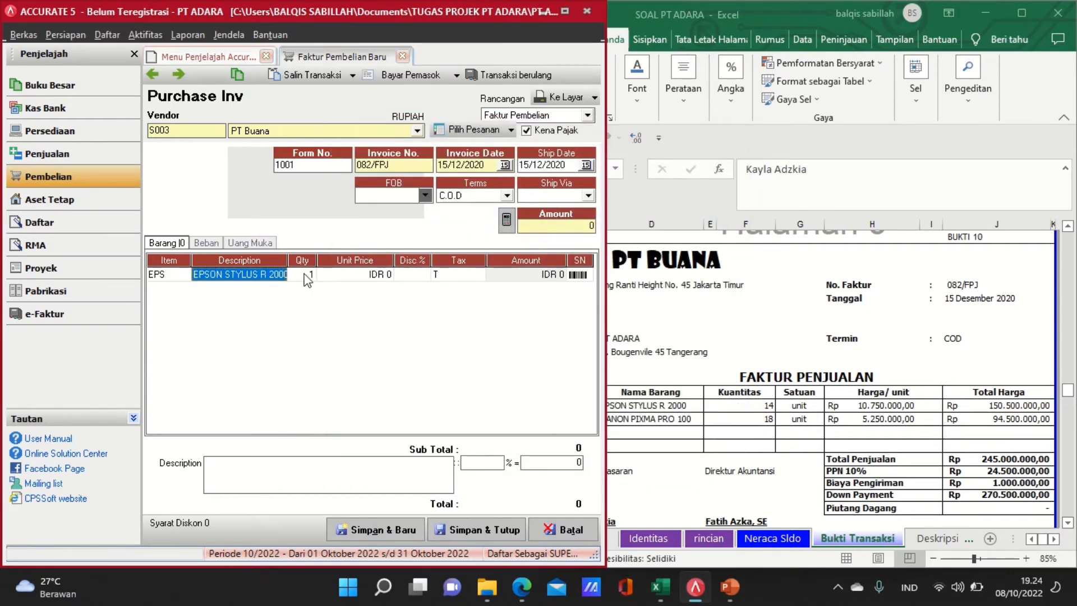
left_click(305, 275)
type("14")
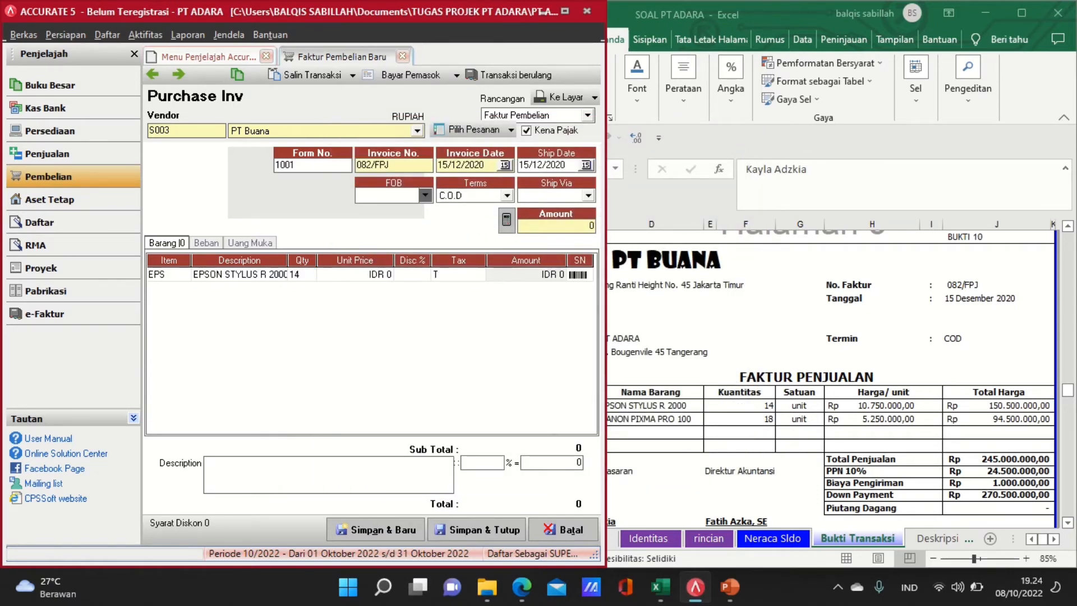
left_click(360, 276)
type("1")
type("0.75")
type("0.00")
type("0750000")
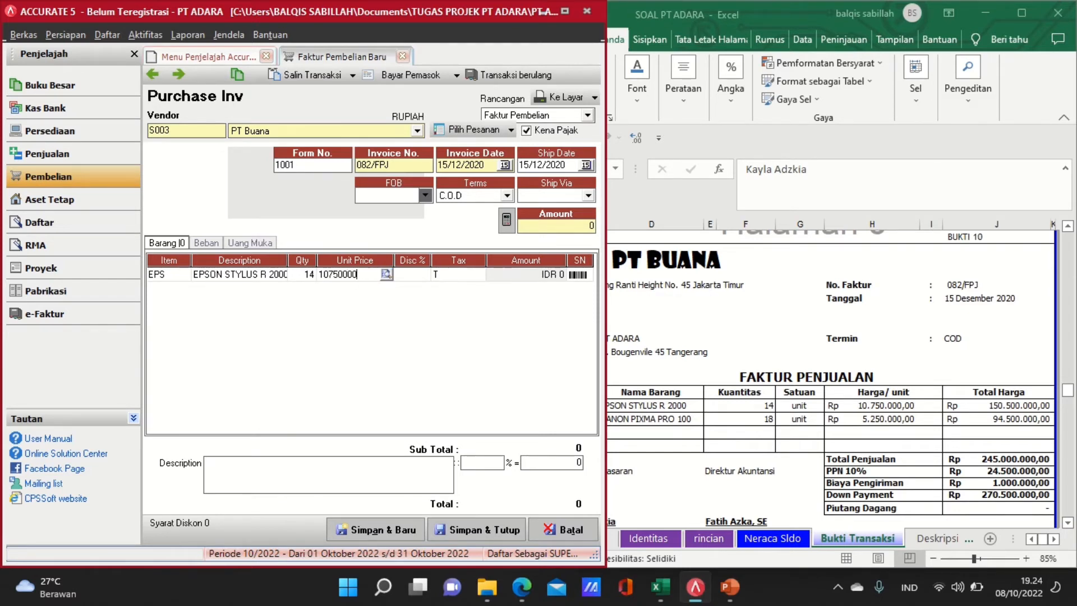
key("Tab")
key("Tab")
key("Tab")
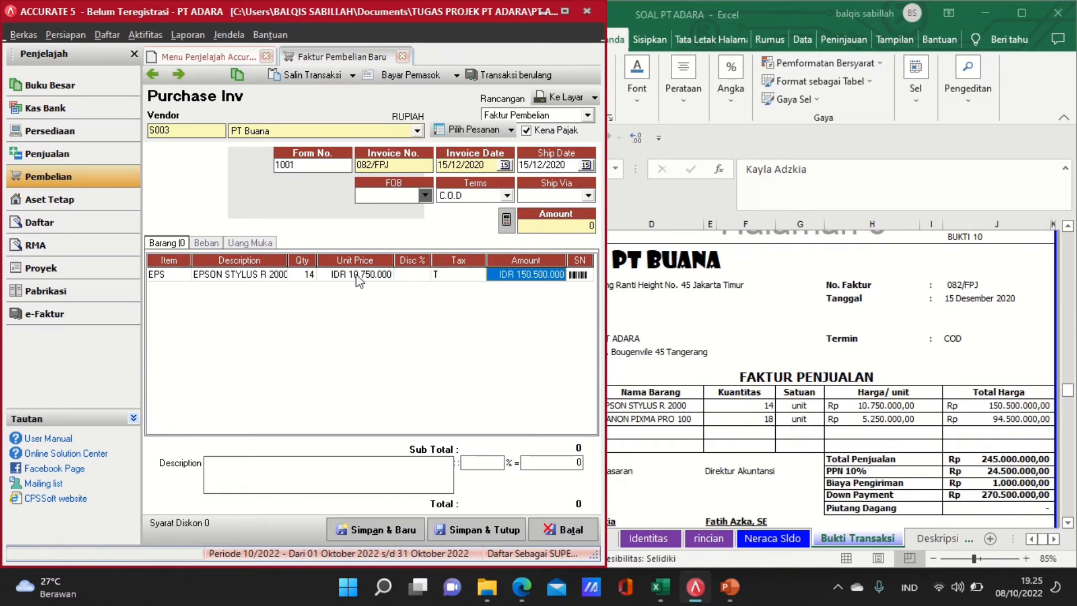
key("Tab")
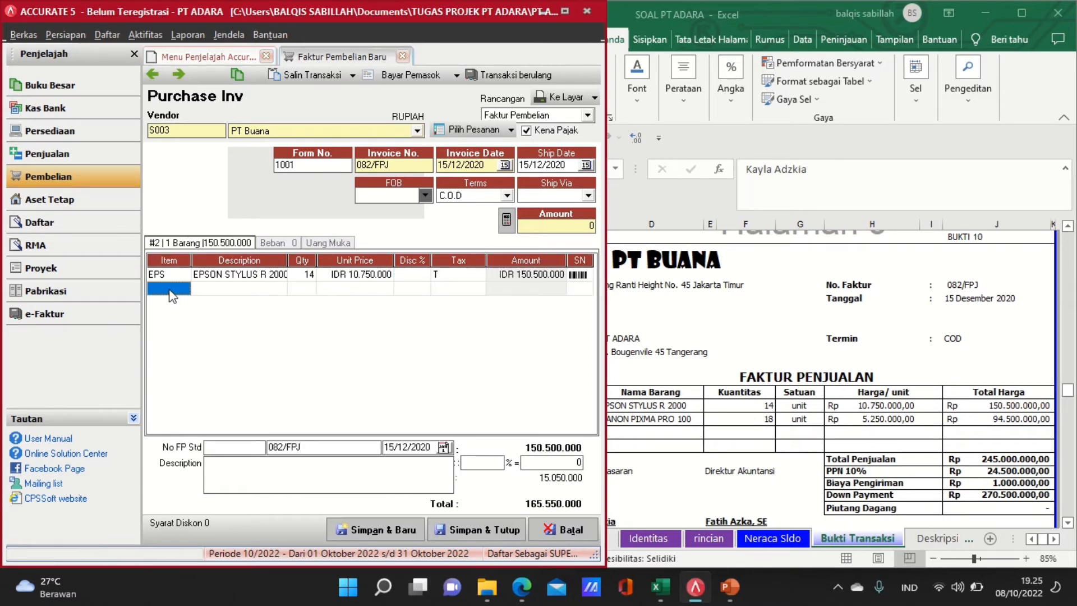
Add item CANON PIXMA PRO 100 to the purchase invoice with quantity 18 and unit price 5250000
left_click(184, 288)
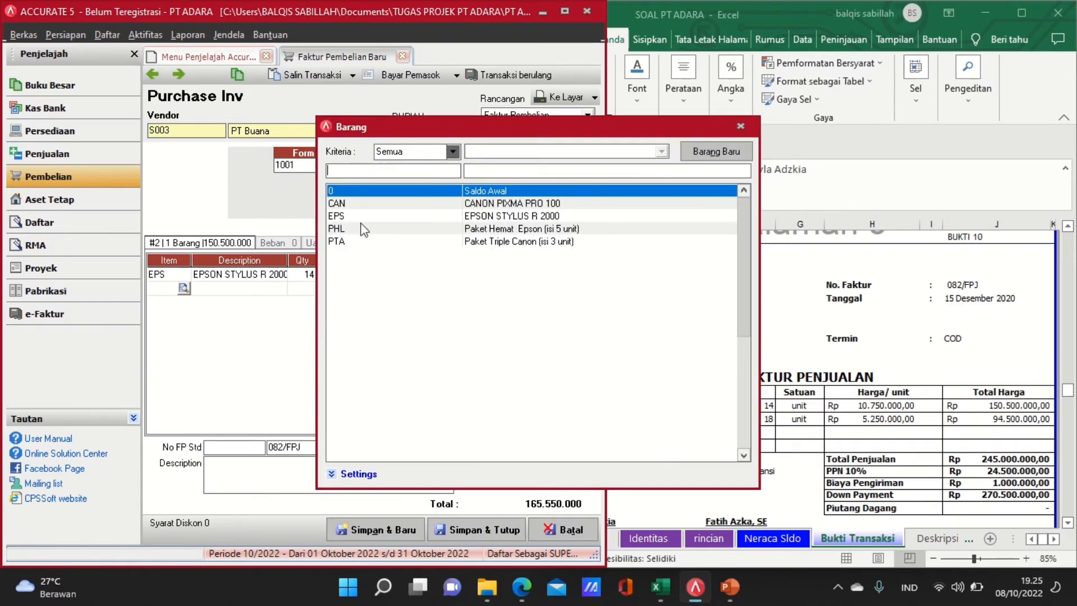
double_click(430, 212)
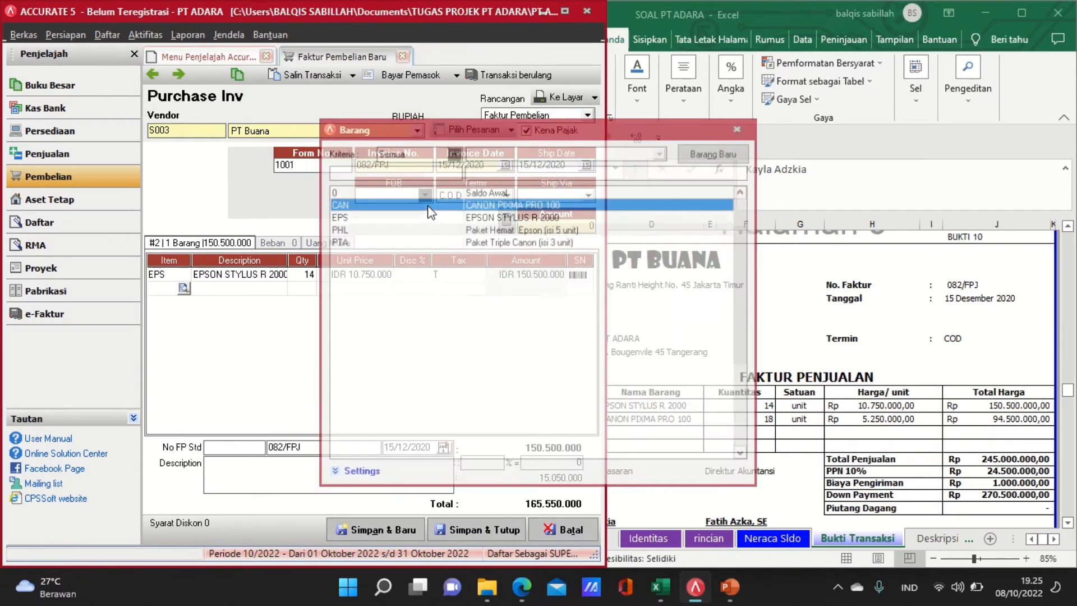
left_click(305, 288)
type("1")
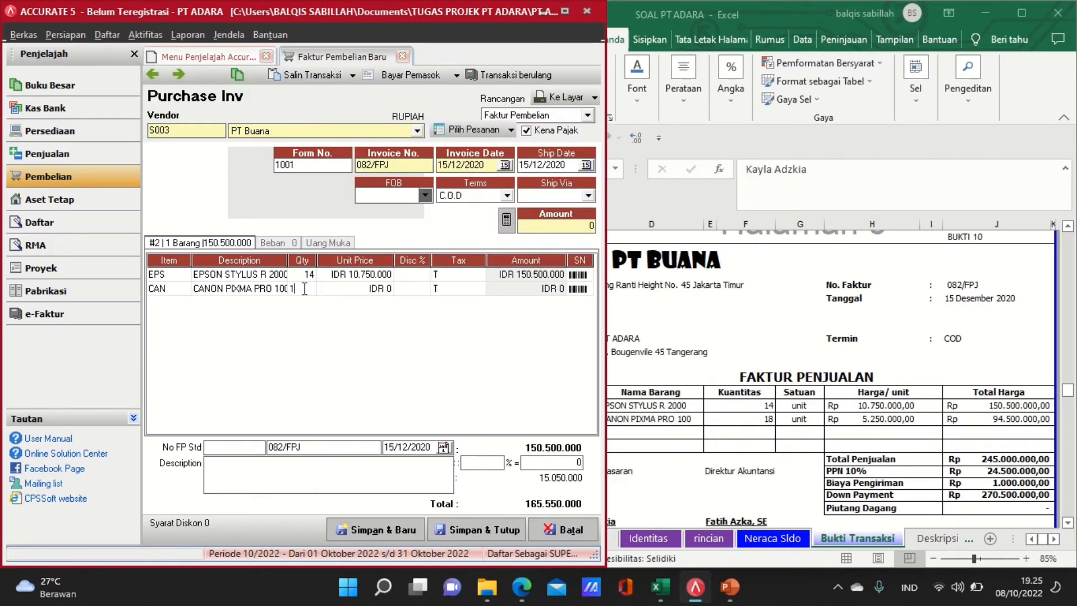
type("8")
key("Tab")
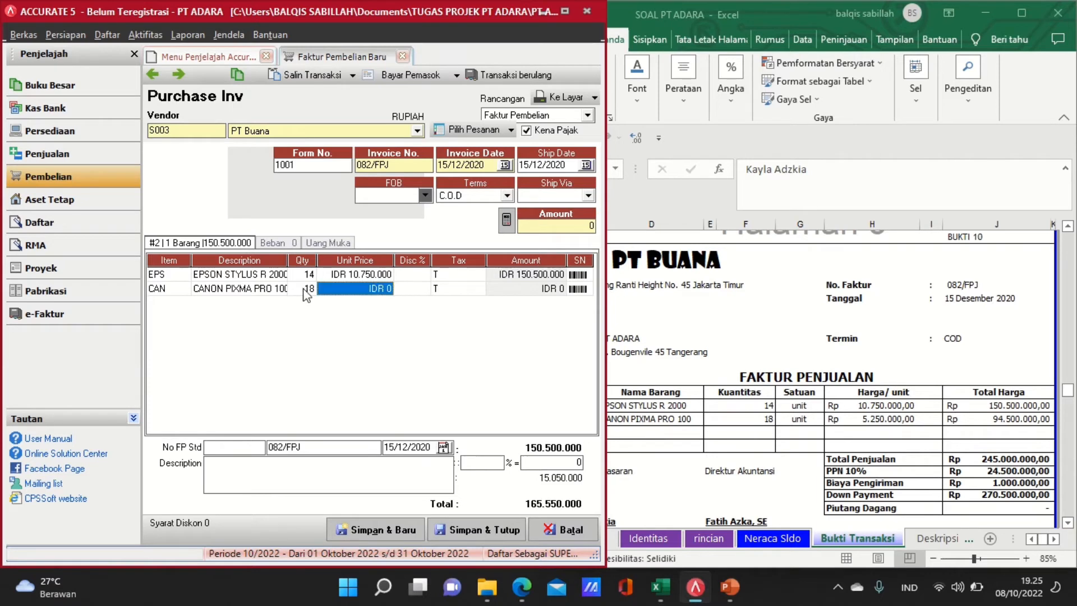
type("525")
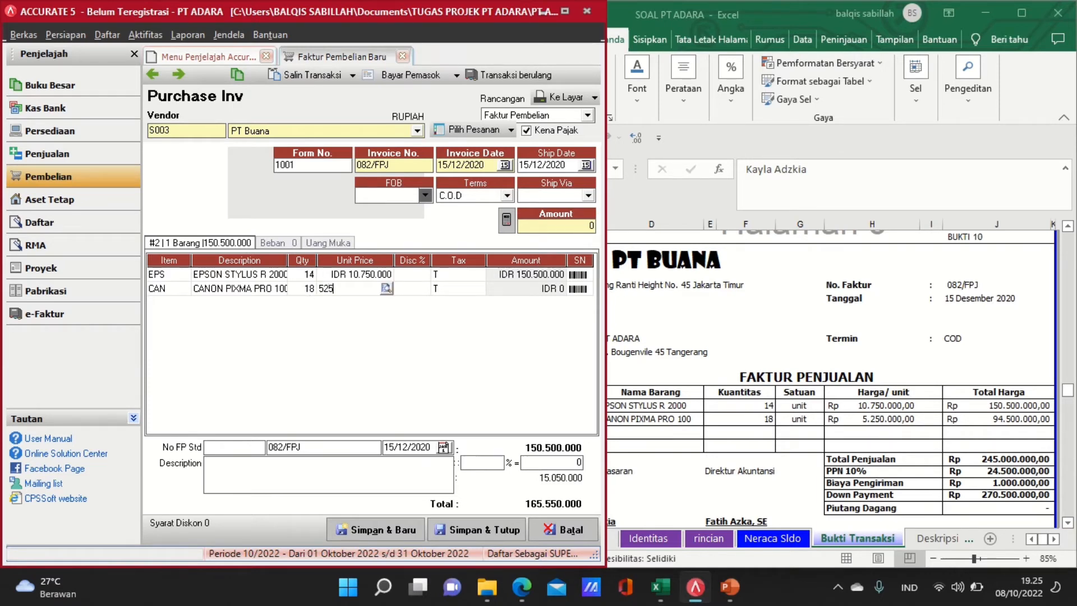
type("0000")
key("Tab")
key("Tab")
key("Tab")
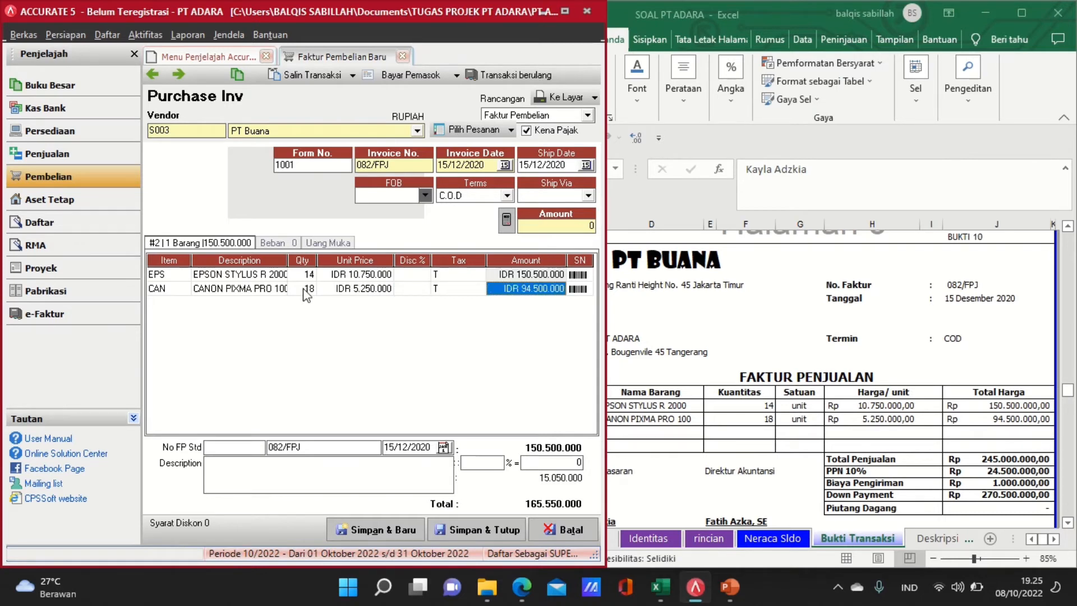
key("Tab")
key("Tab")
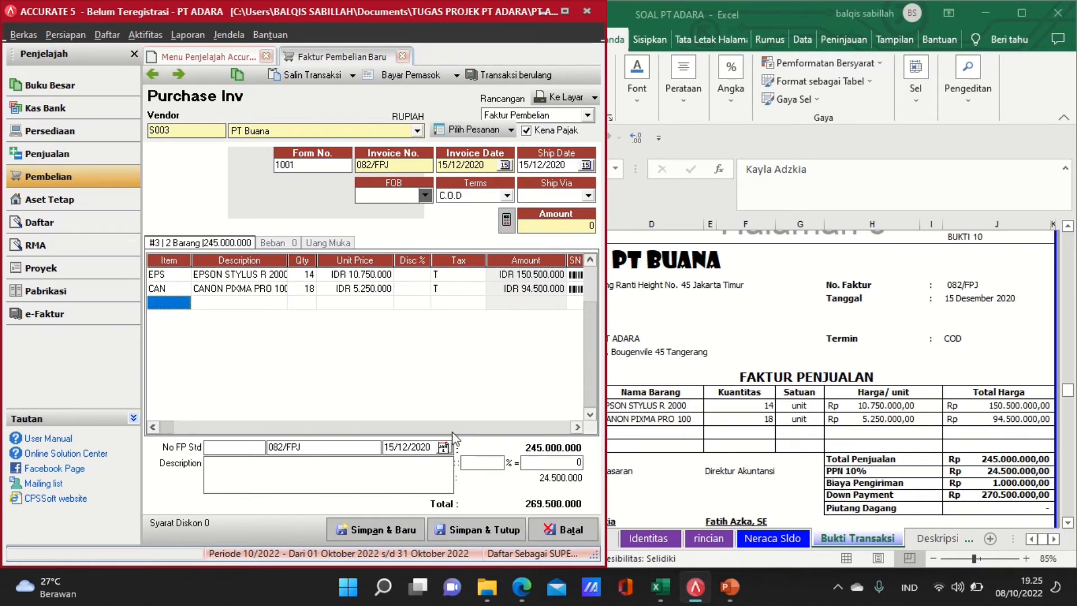
Highlight the Biaya Pengiriman row of the BUKTI 10 invoice in the Excel workbook and return to the purchase invoice in ACCURATE
left_click(891, 486)
left_click_drag(888, 484, 969, 484)
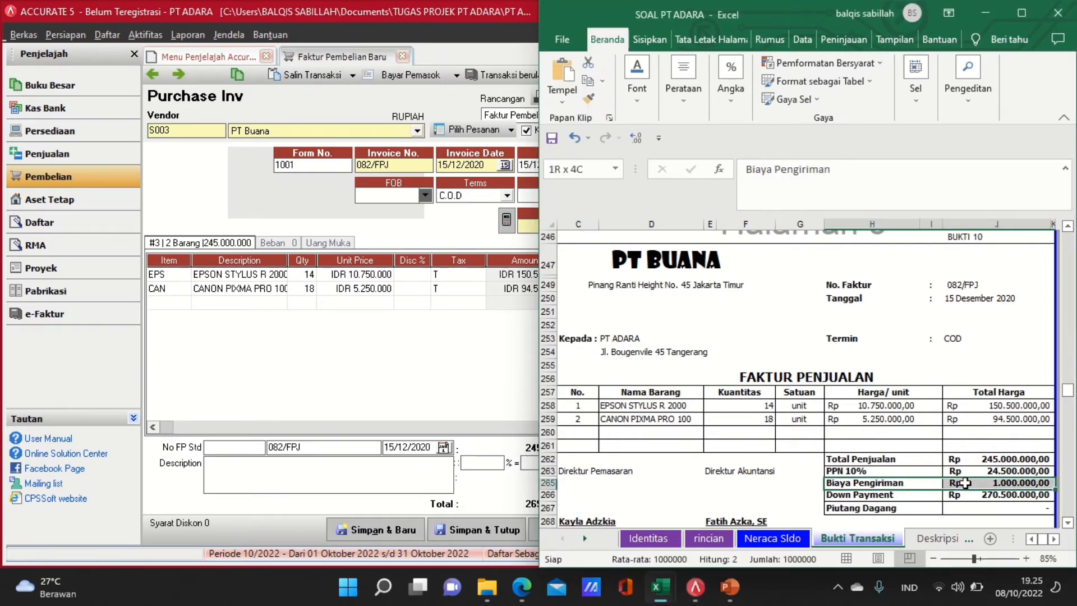
left_click(504, 496)
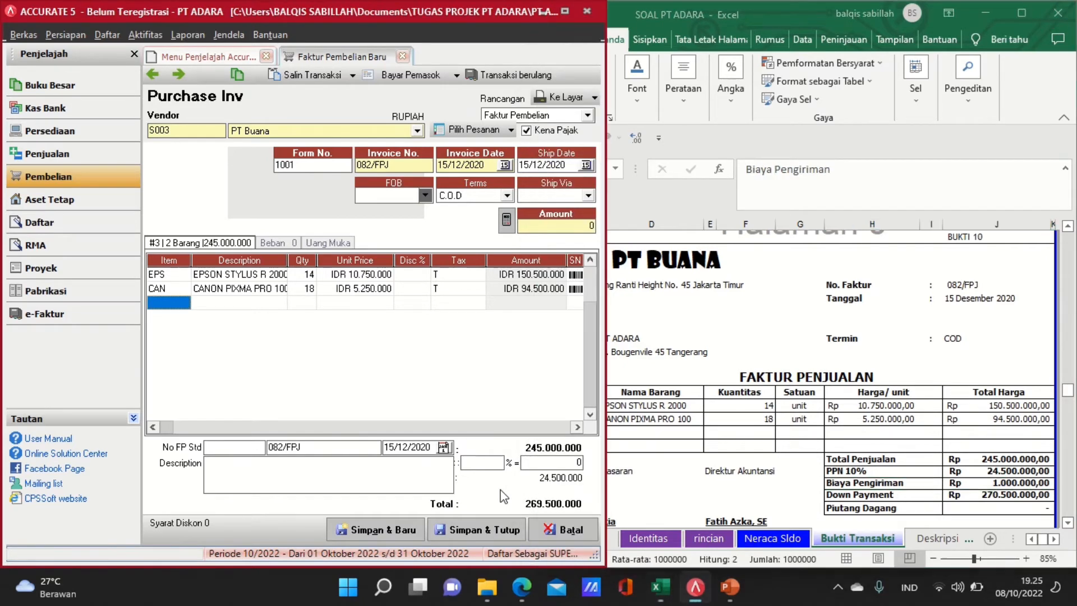
Add account 5-1100 Freight Paid to the expenses of the PT Buana purchase invoice
left_click(275, 245)
left_click(193, 275)
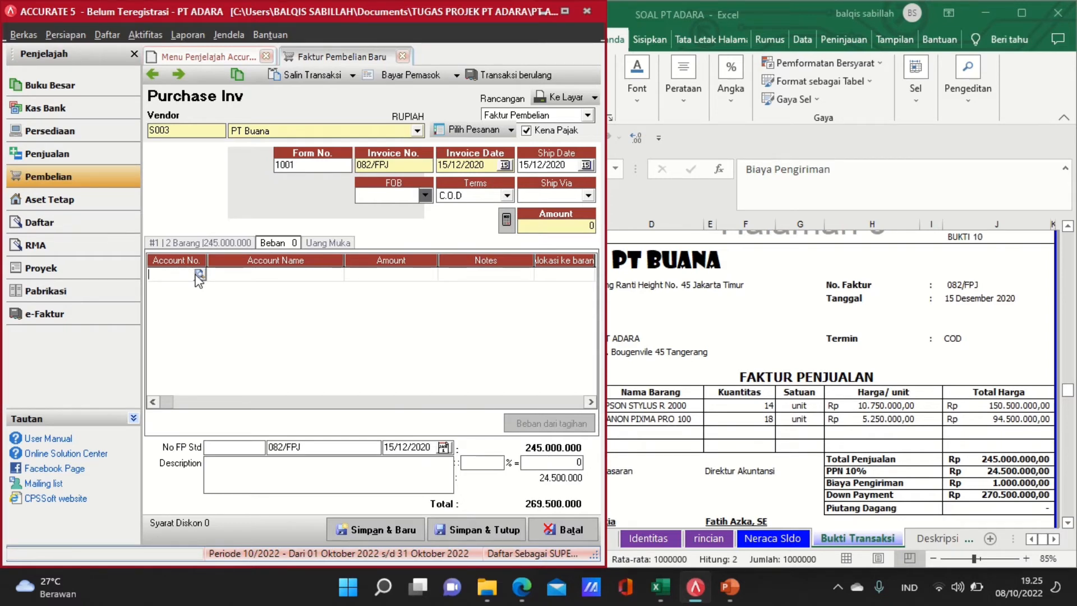
left_click(199, 274)
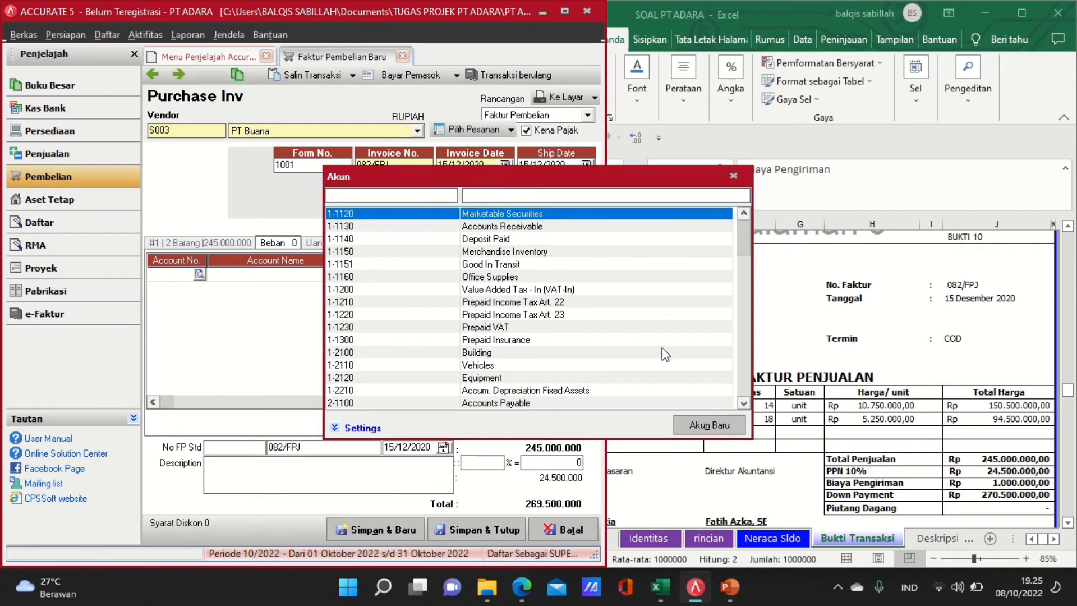
left_click(744, 306)
left_click(744, 306)
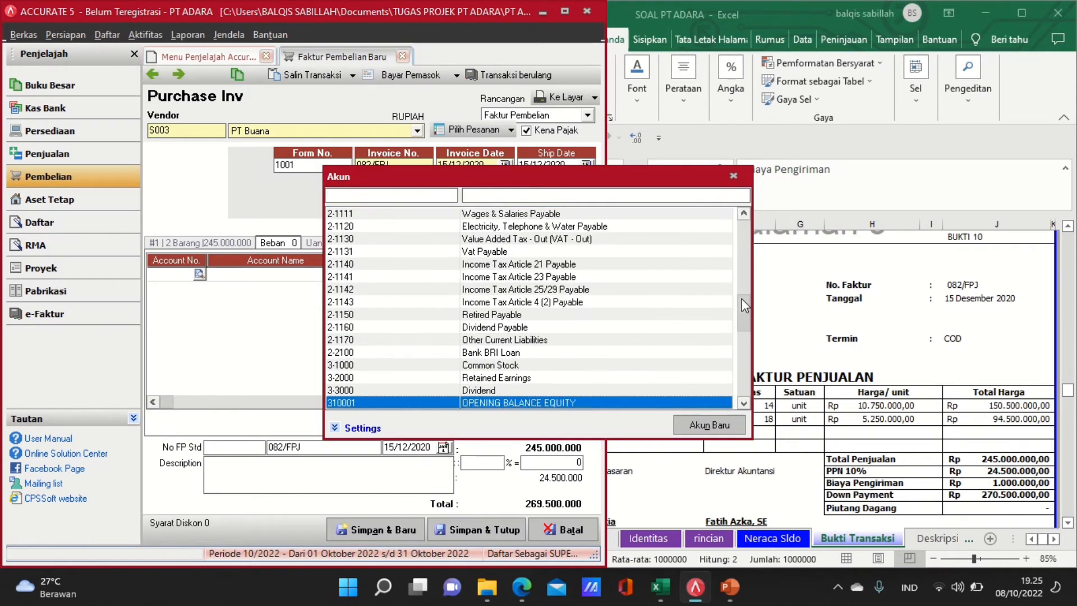
left_click(746, 369)
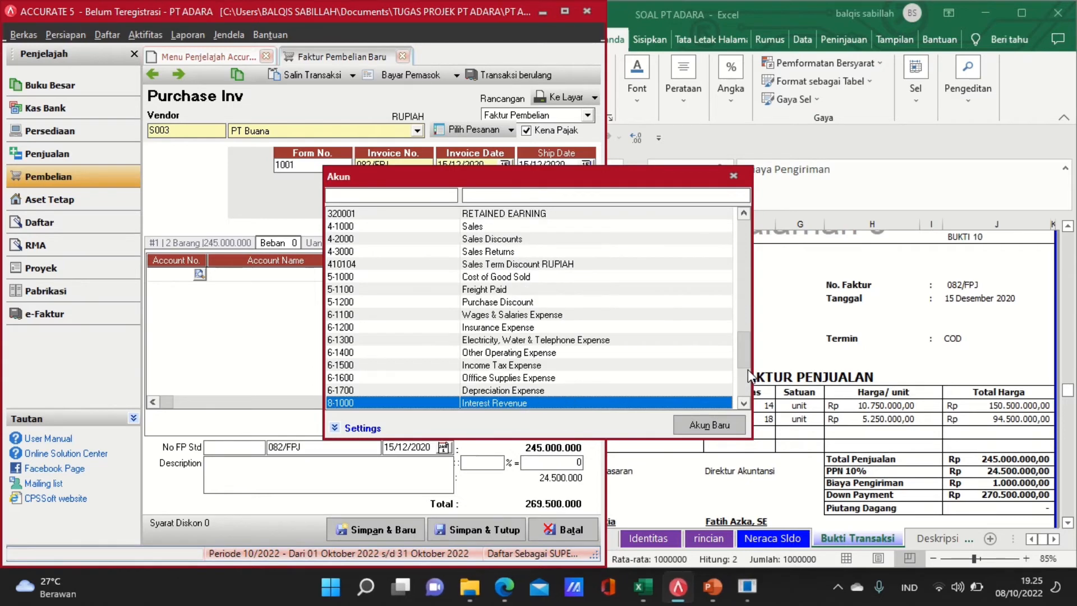
left_click(746, 378)
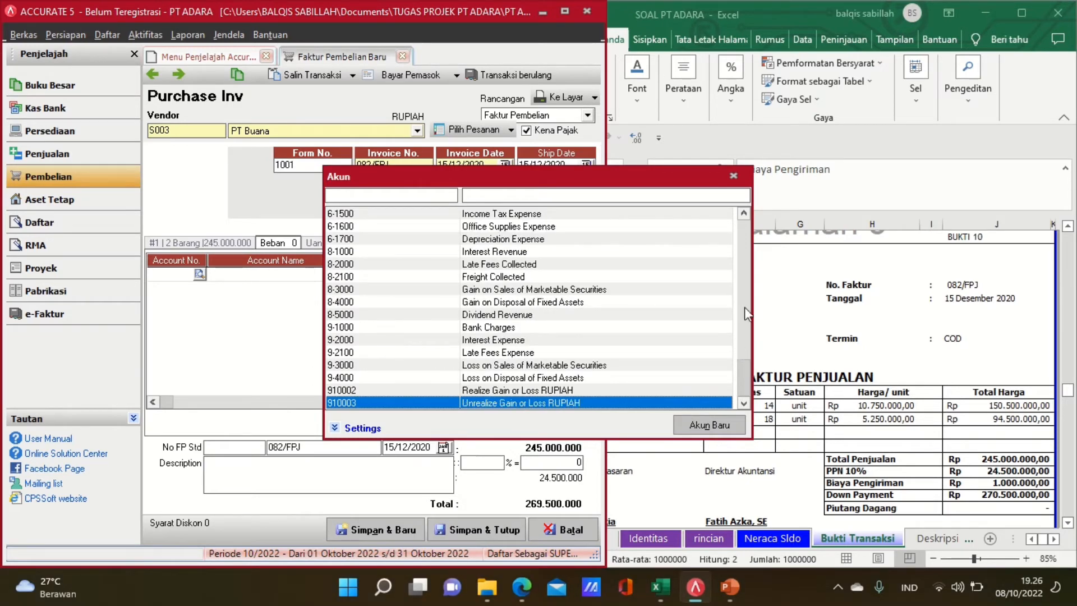
left_click(745, 237)
left_click(745, 237)
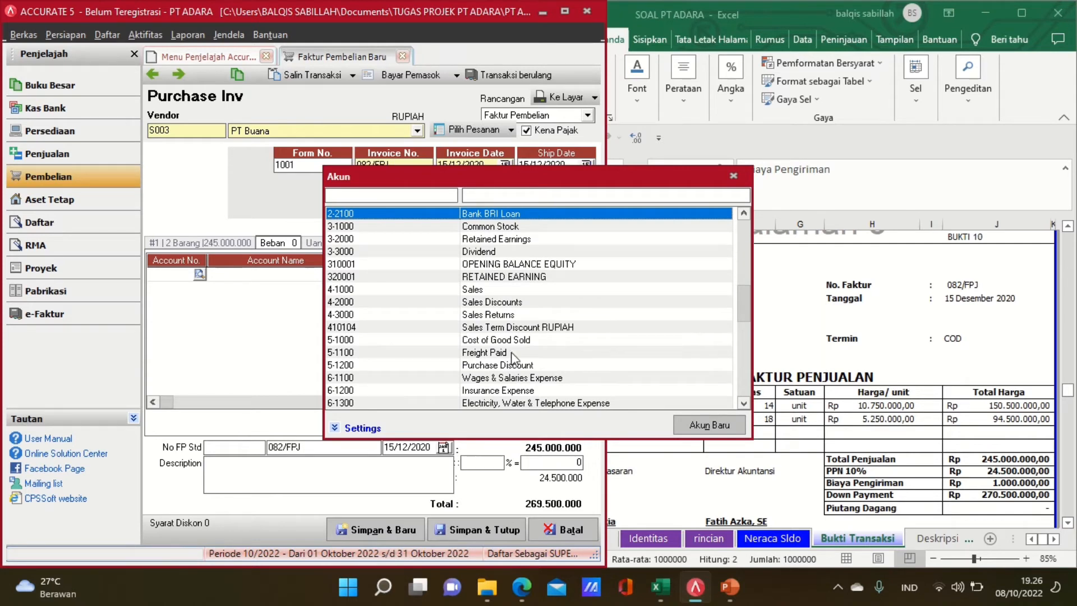
left_click(494, 355)
double_click(494, 355)
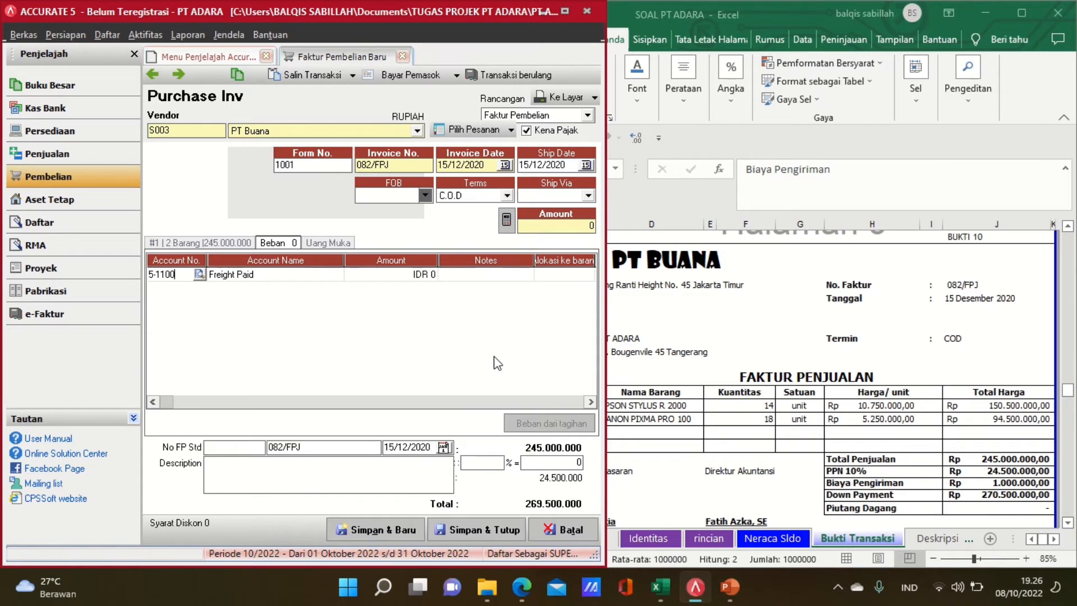
Set the amount of the Freight Paid expense line to 1000000
left_click(421, 274)
type("100000")
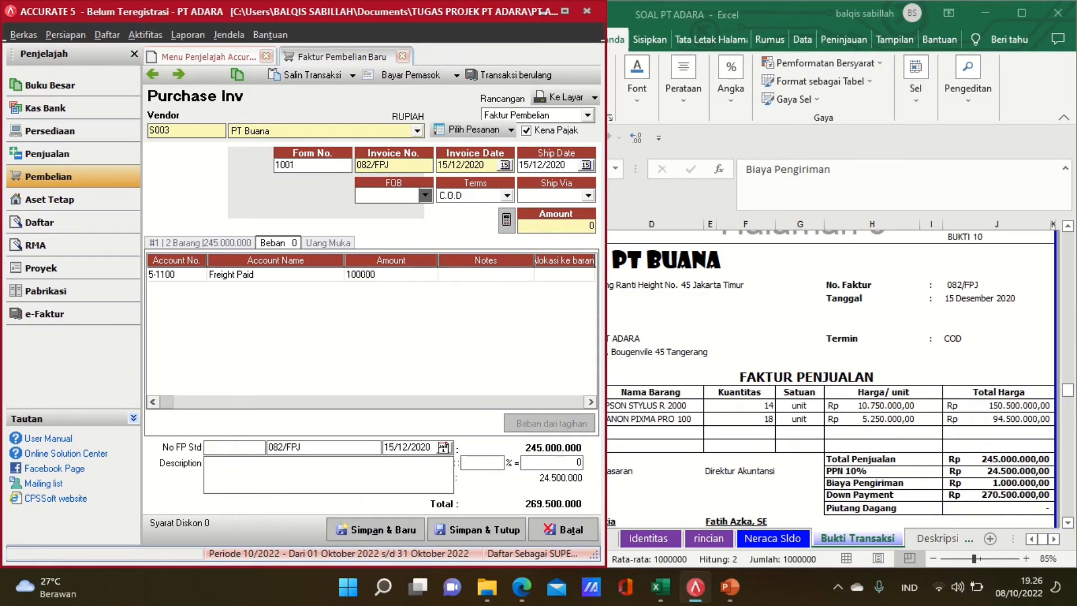
key("Return")
key("Return")
key("Return")
key("Return")
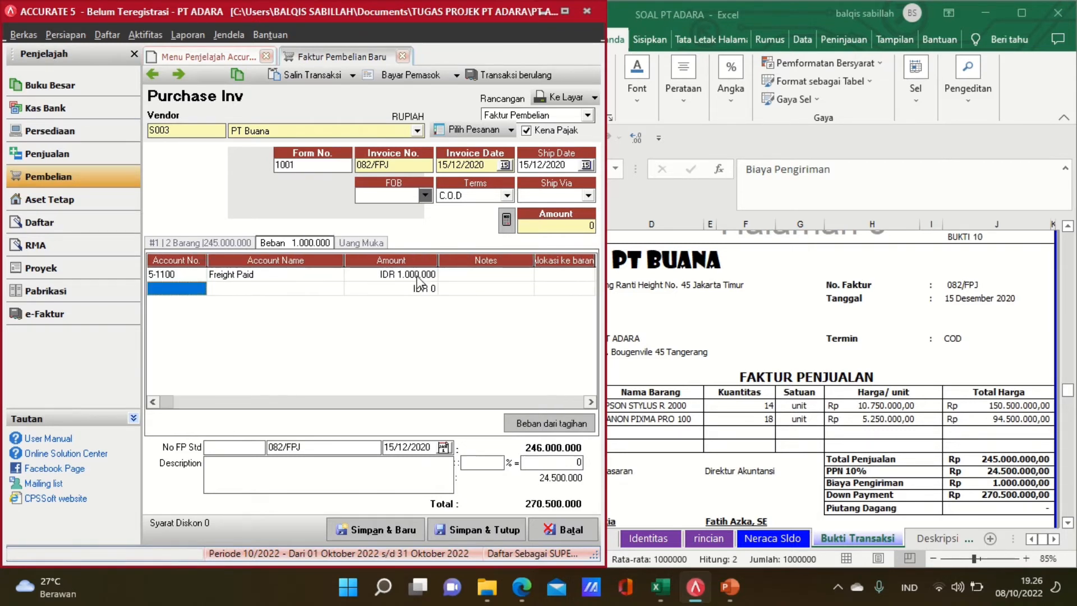
Highlight the Down Payment row of BUKTI 10 in Excel and start a vendor payment from the purchase invoice in ACCURATE
left_click(901, 496)
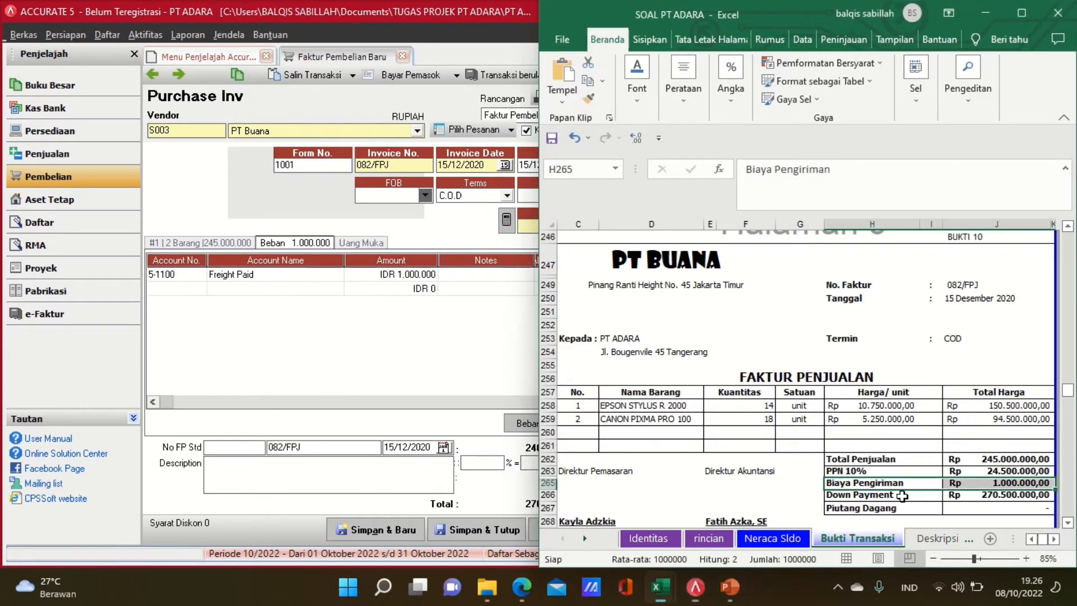
left_click_drag(902, 495, 972, 496)
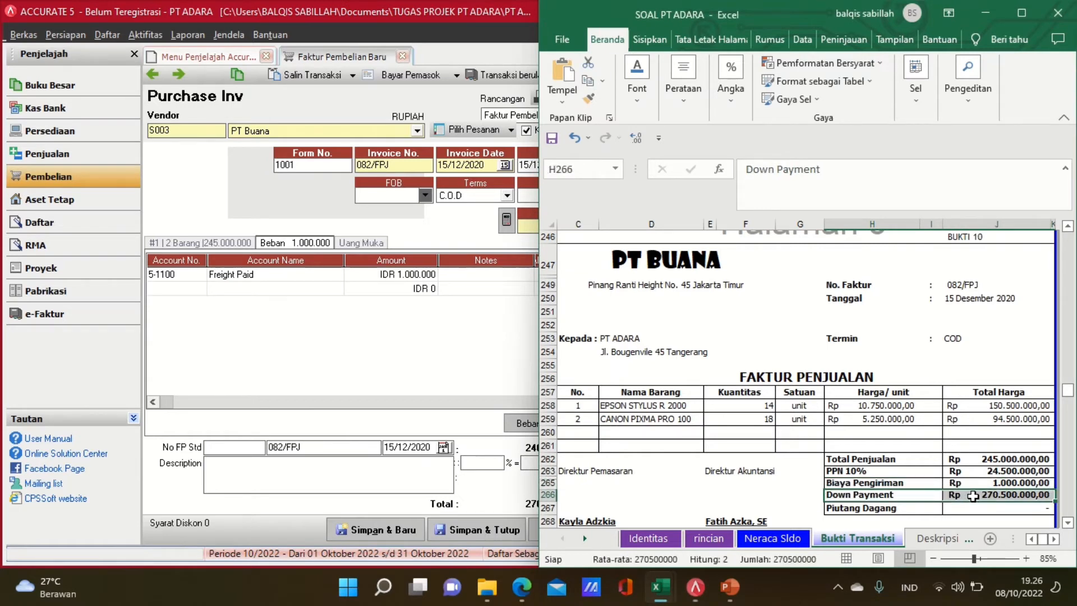
left_click(436, 354)
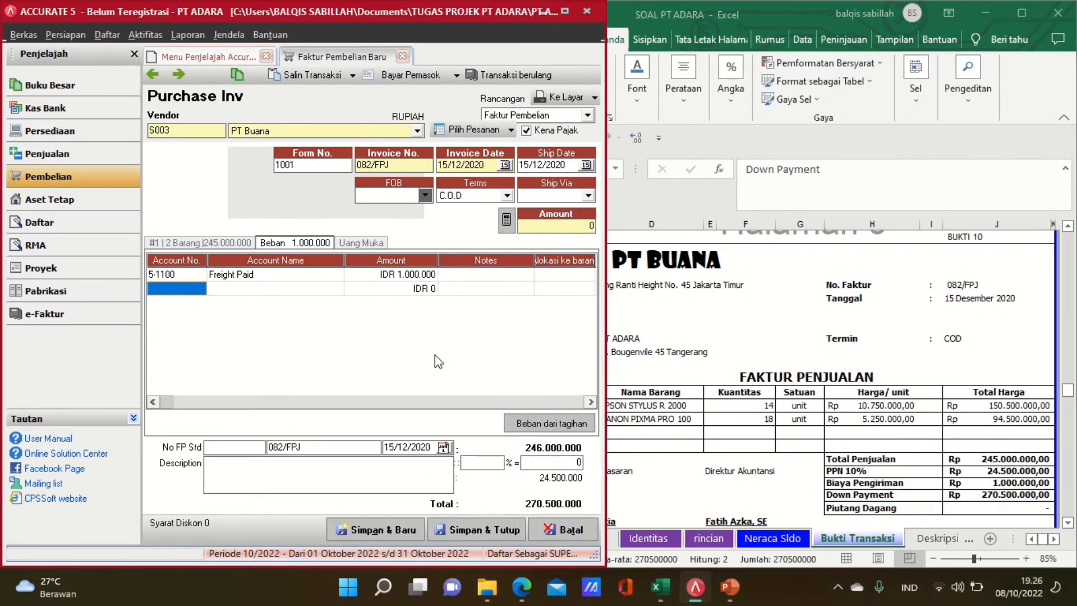
left_click(440, 80)
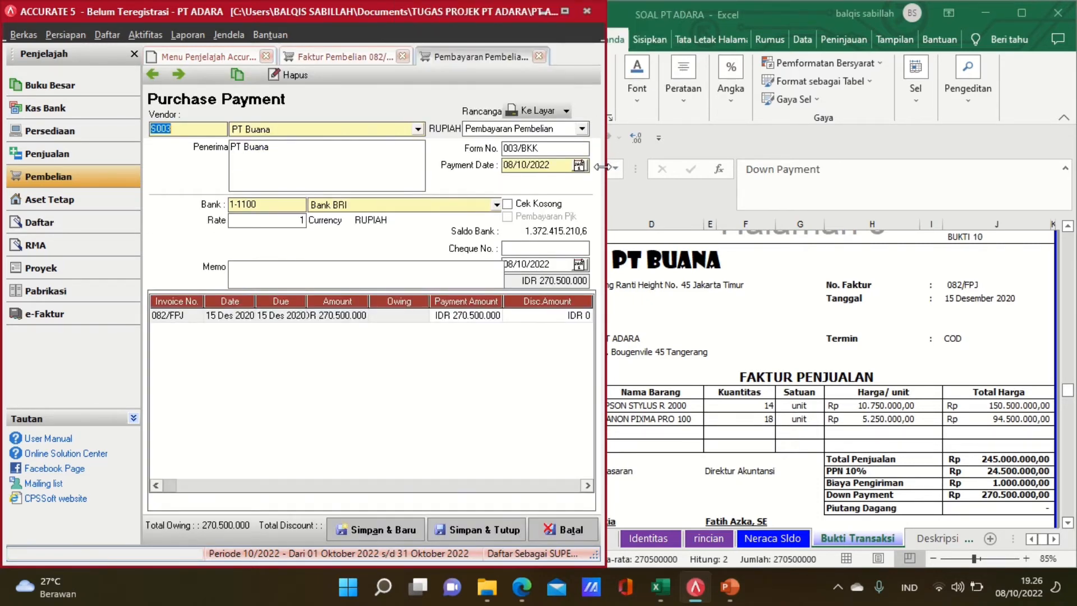
Set both the payment date and the cheque date of the PT Buana payment to 15/12/2020
left_click_drag(606, 165, 667, 170)
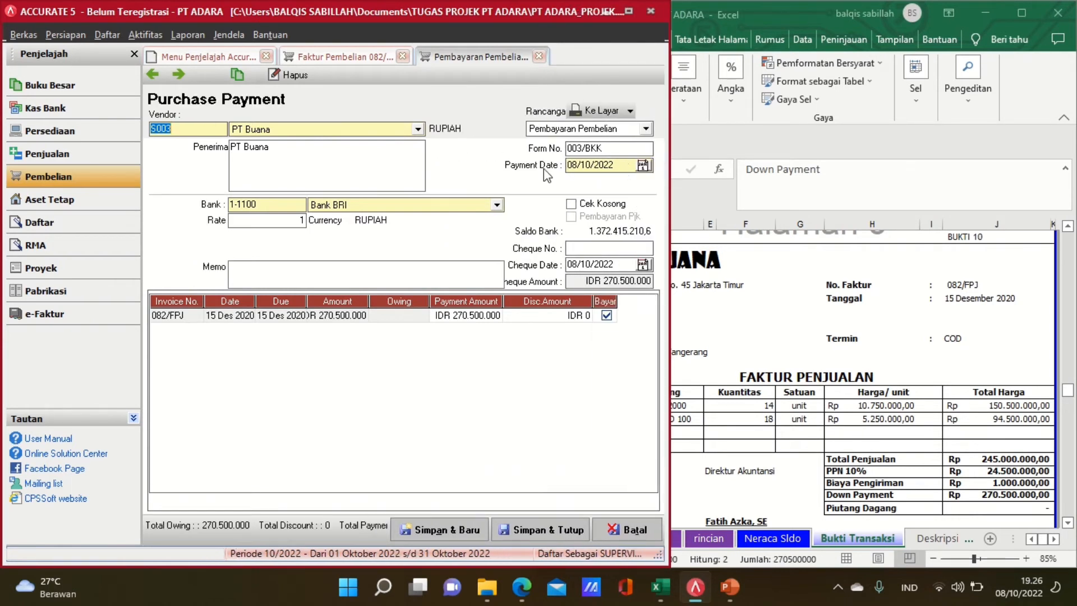
left_click(628, 168)
type("15/12/202")
double_click(624, 264)
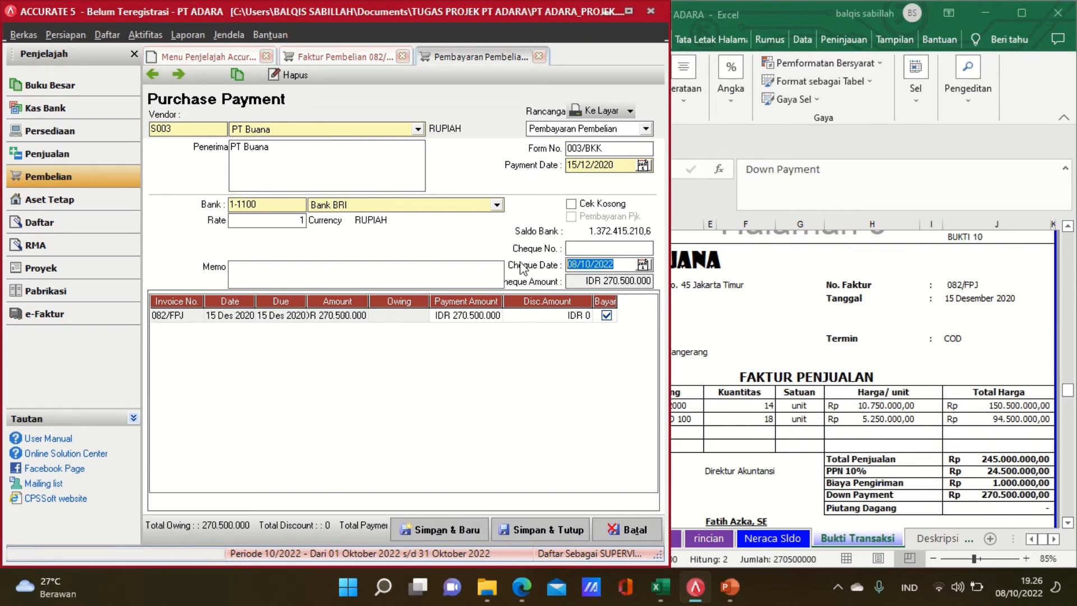
type("15/12/202")
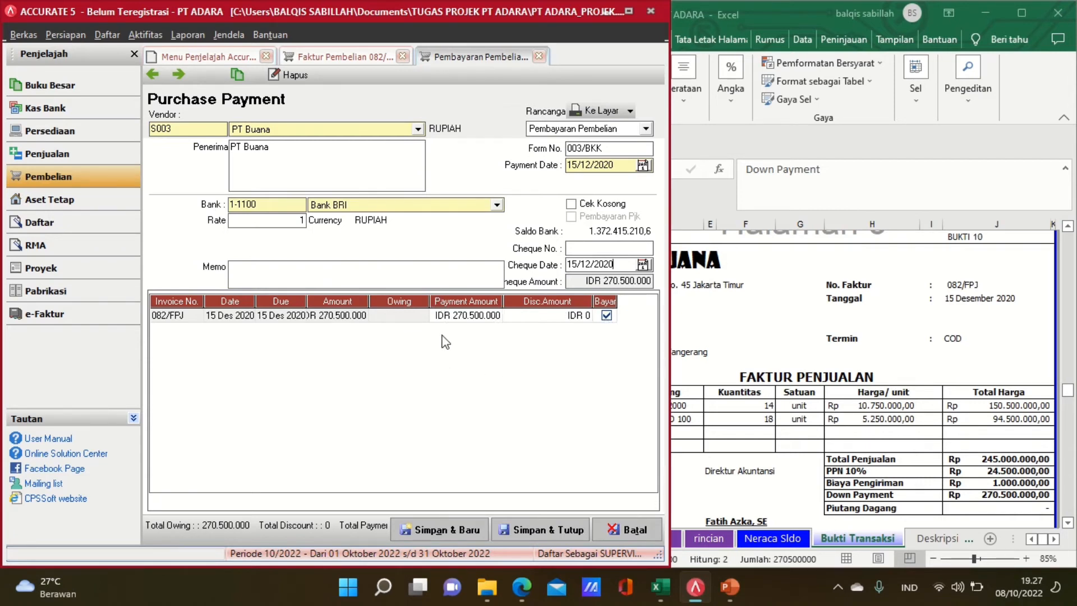
Widen the Amount and Due columns of the PT Buana payment, and save and close it
left_click_drag(369, 301, 381, 301)
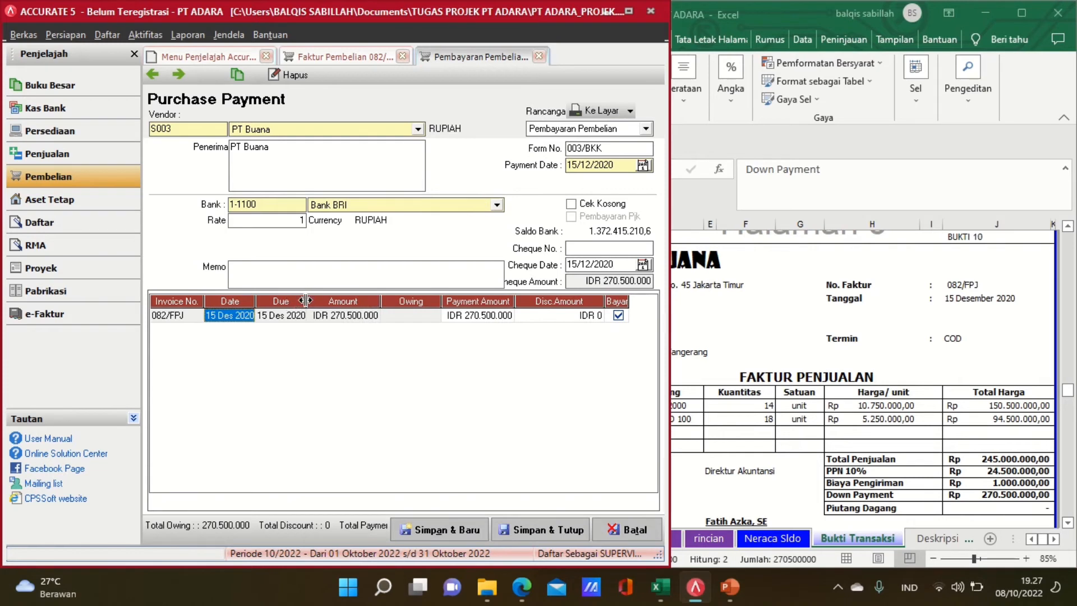
left_click_drag(307, 301, 318, 301)
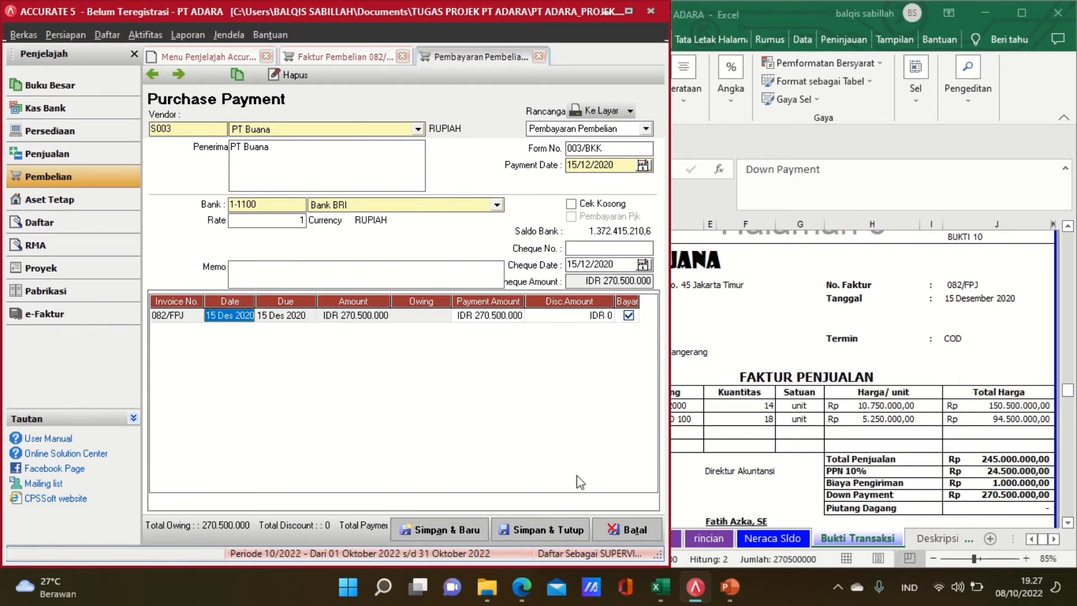
left_click(561, 534)
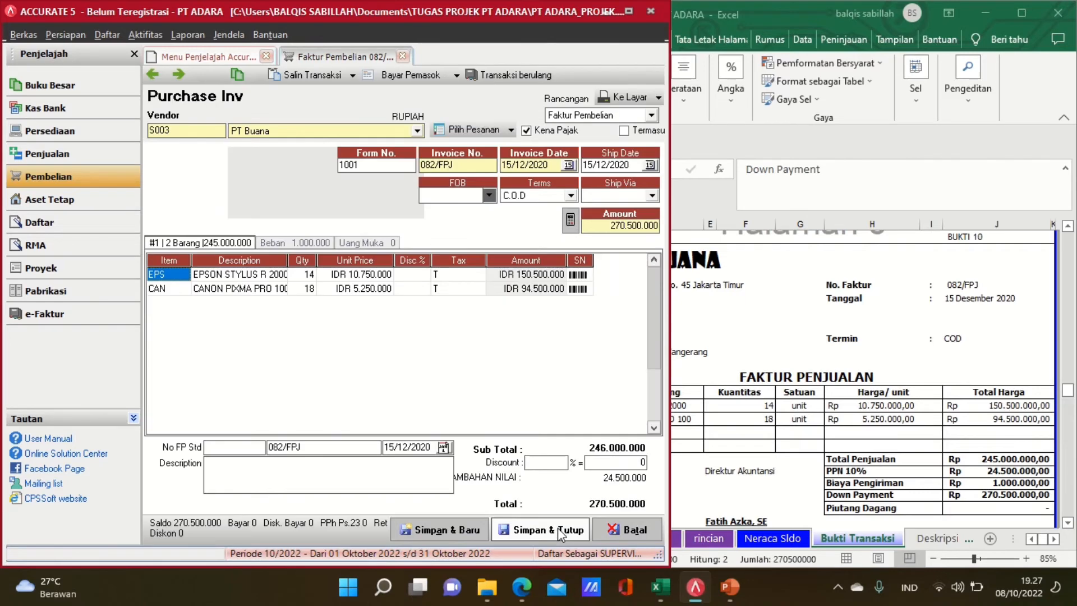
Show the BUKTI 11 cash payment voucher for PT Krisna in the Excel workbook
left_click(773, 333)
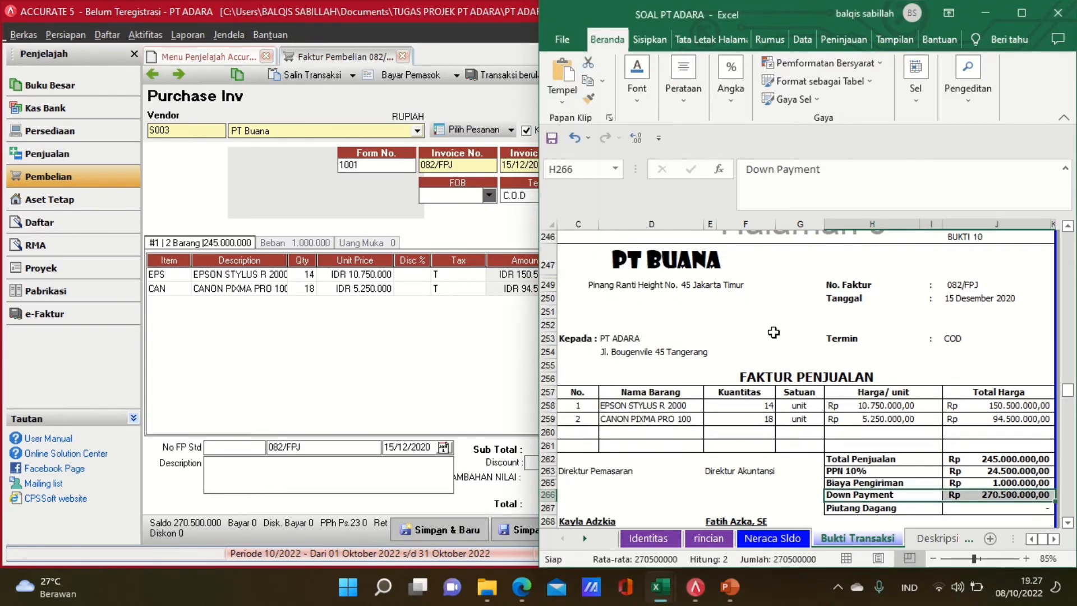
key("Down")
key("Down")
key("Down")
key("Down")
key("Down")
key("Down")
key("Down")
key("Down")
key("Down")
key("Down")
key("Down")
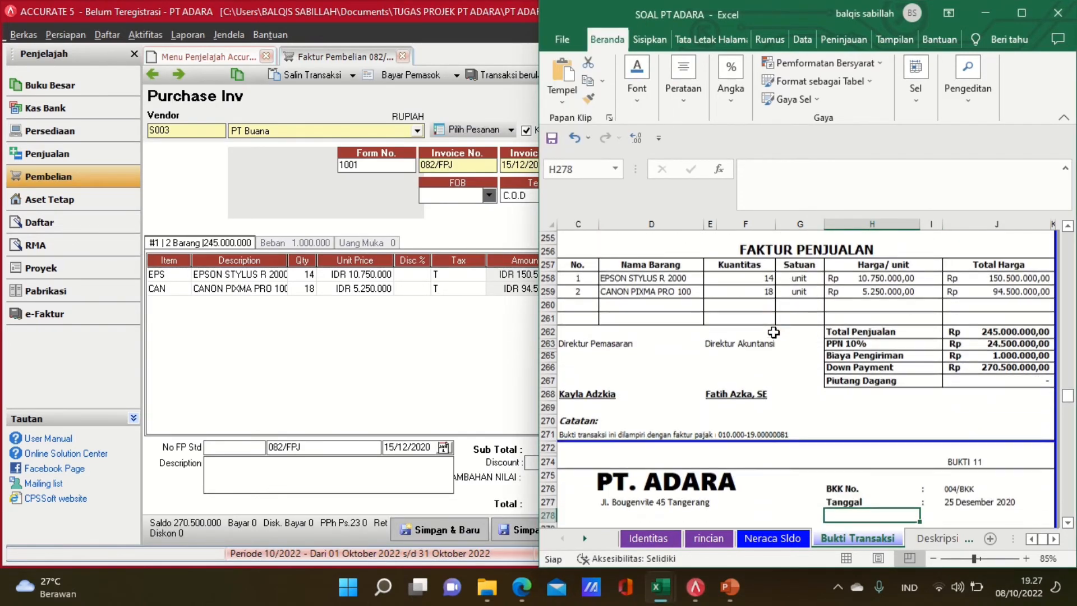
key("Down")
key("Down")
key("Down")
key("Down")
key("Down")
key("Down")
key("Down")
key("Down")
key("Down")
key("Down")
key("Down")
key("Down")
key("Down")
key("Down")
key("Down")
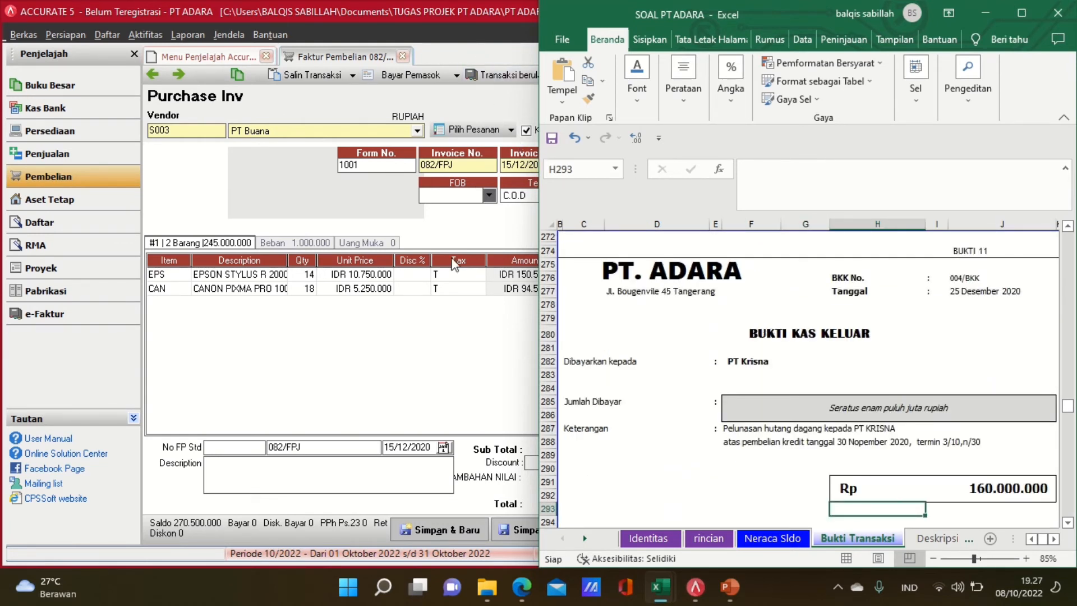
Save and close the PT Buana purchase invoice in ACCURATE
left_click(512, 530)
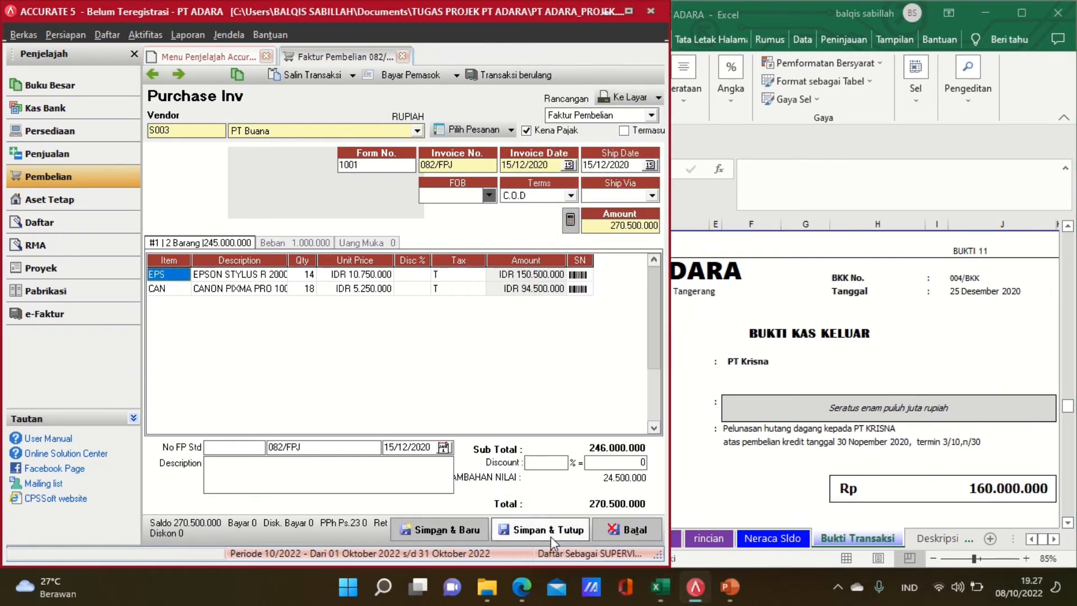
left_click(550, 530)
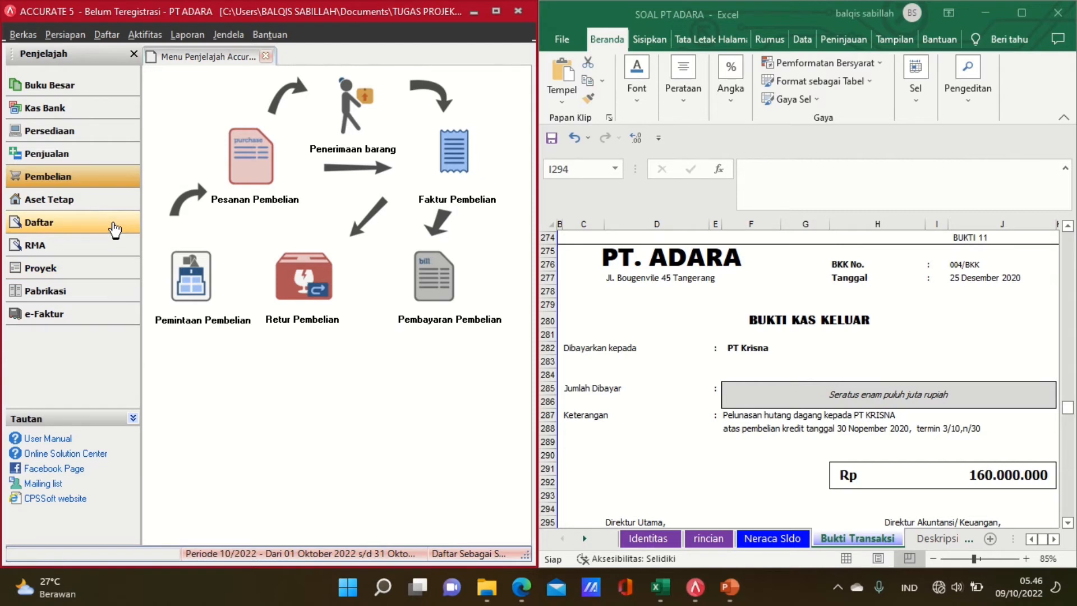
Start a new purchase payment for vendor PT Krisna
left_click(90, 185)
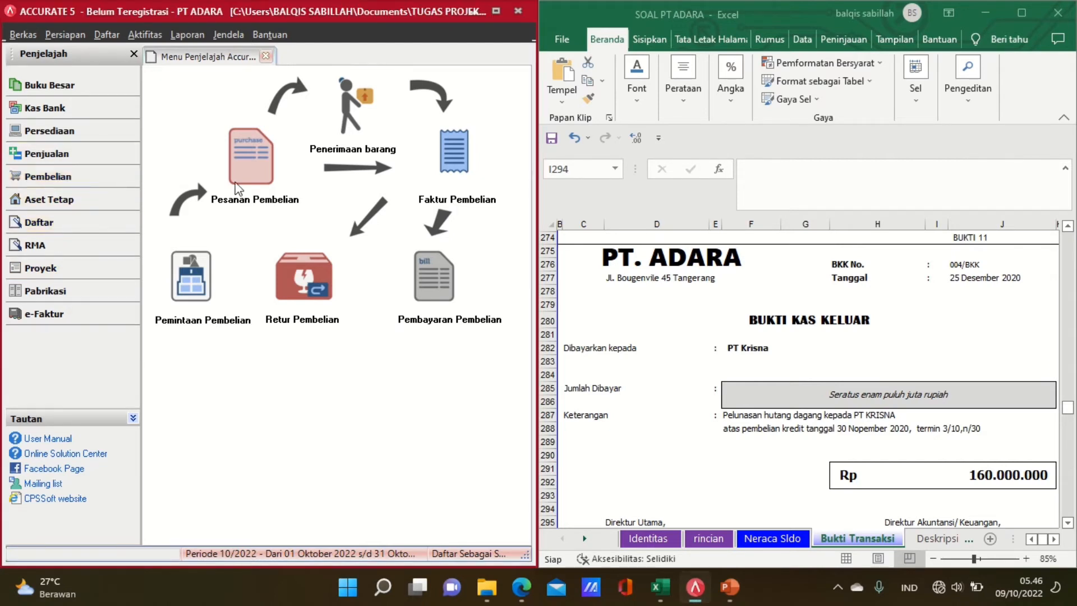
left_click(431, 291)
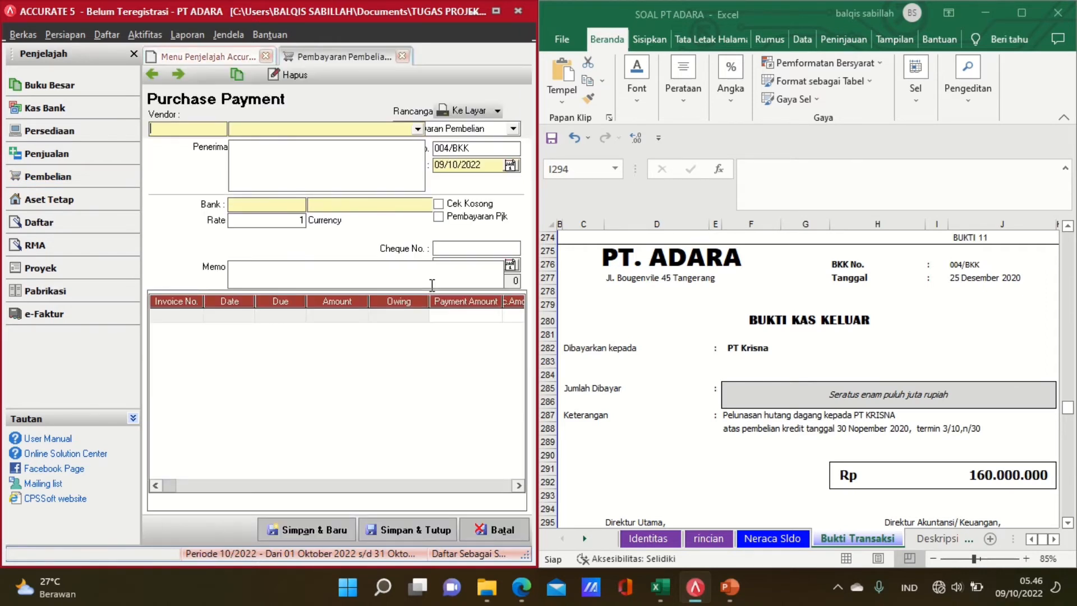
left_click(418, 128)
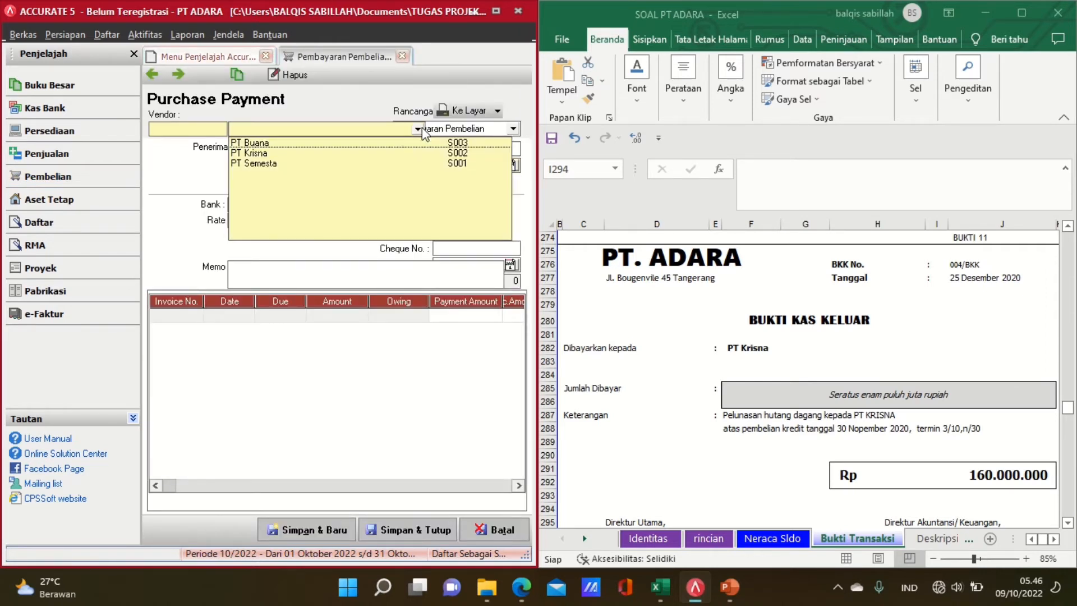
left_click(355, 154)
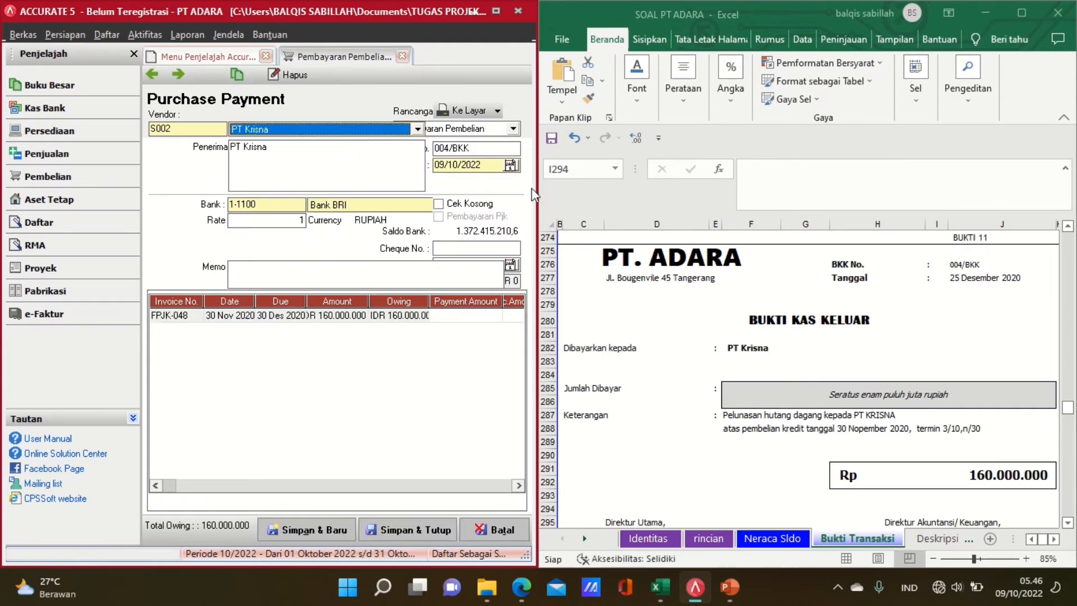
Set the payment date of the PT Krisna purchase payment to 25/12/2020
left_click_drag(538, 190, 607, 189)
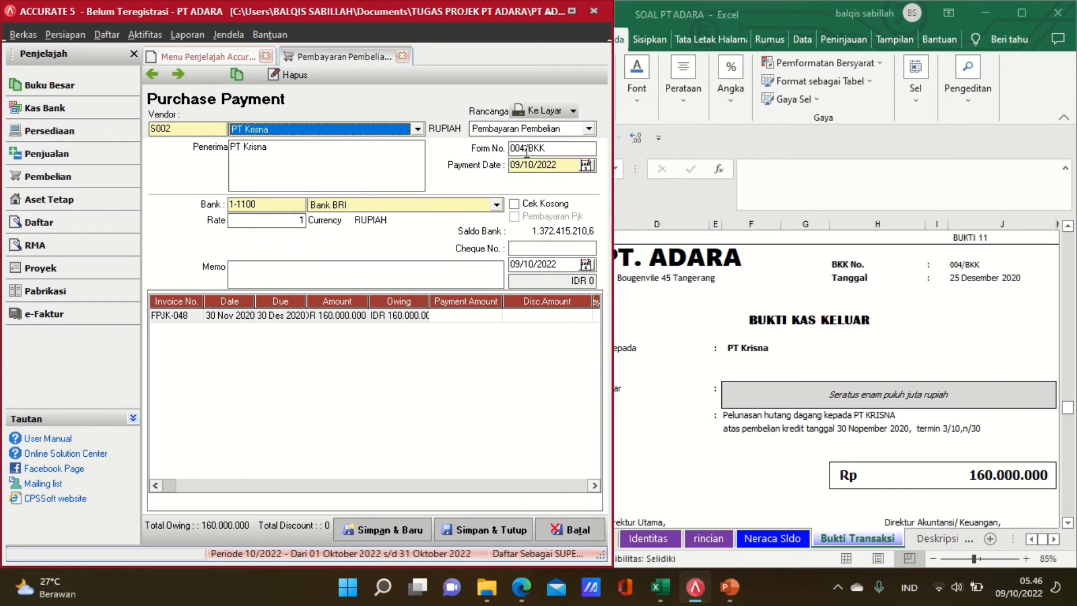
left_click_drag(568, 164, 508, 164)
type("25/")
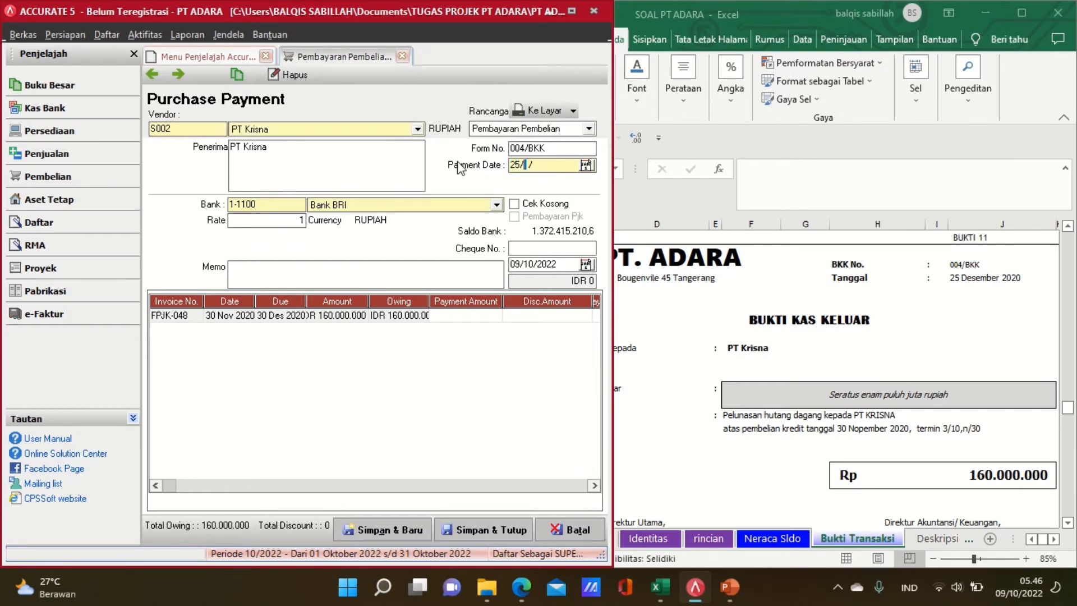
type("12/")
type("2020")
Enter the memo PELUNASAN HUTANG DAGANG on the PT Krisna purchase payment
type("pelunasa")
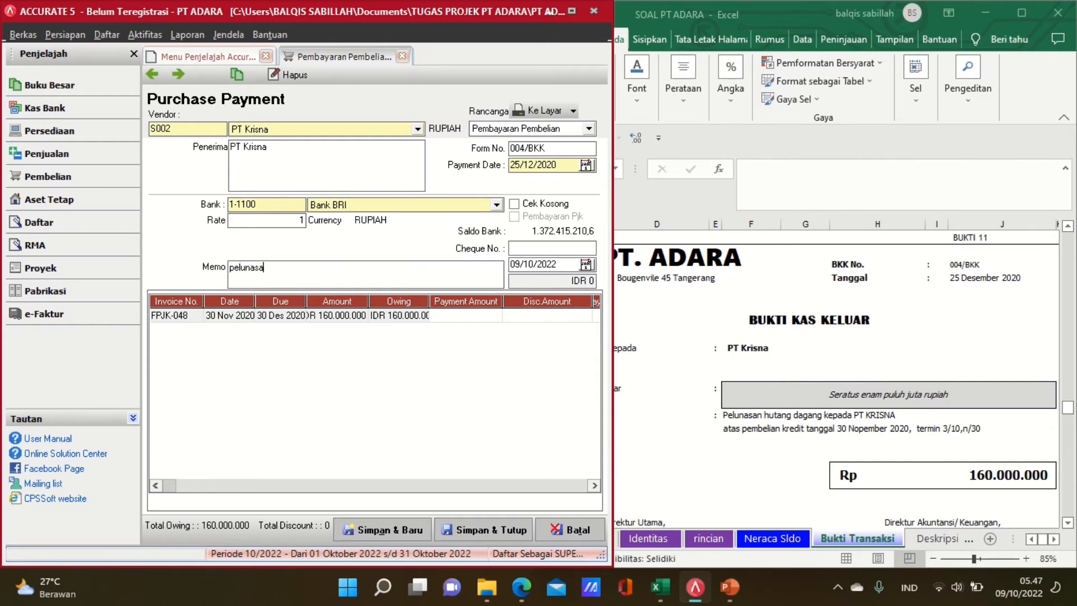
key("BackSpace")
key("BackSpace")
key("BackSpace")
key("BackSpace")
key("BackSpace")
key("BackSpace")
key("BackSpace")
type("PELUNASAN HUTANG DAGANG")
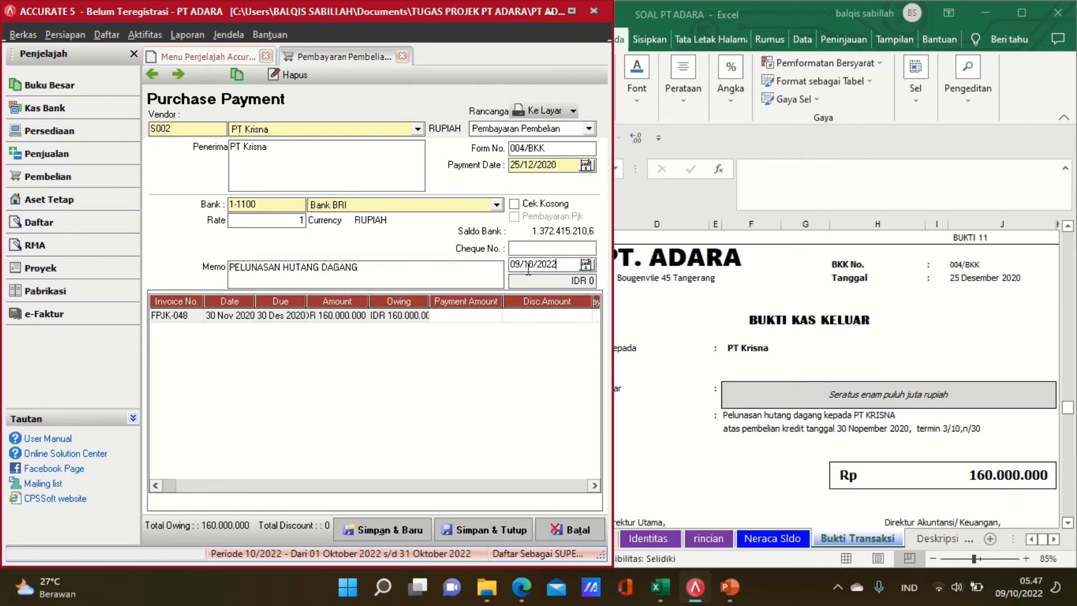
Set the cheque date of the PT Krisna payment to 25/12/2020 and widen the window to show the whole invoice table
key("Tab")
type("25/12/202")
left_click_drag(607, 317, 678, 317)
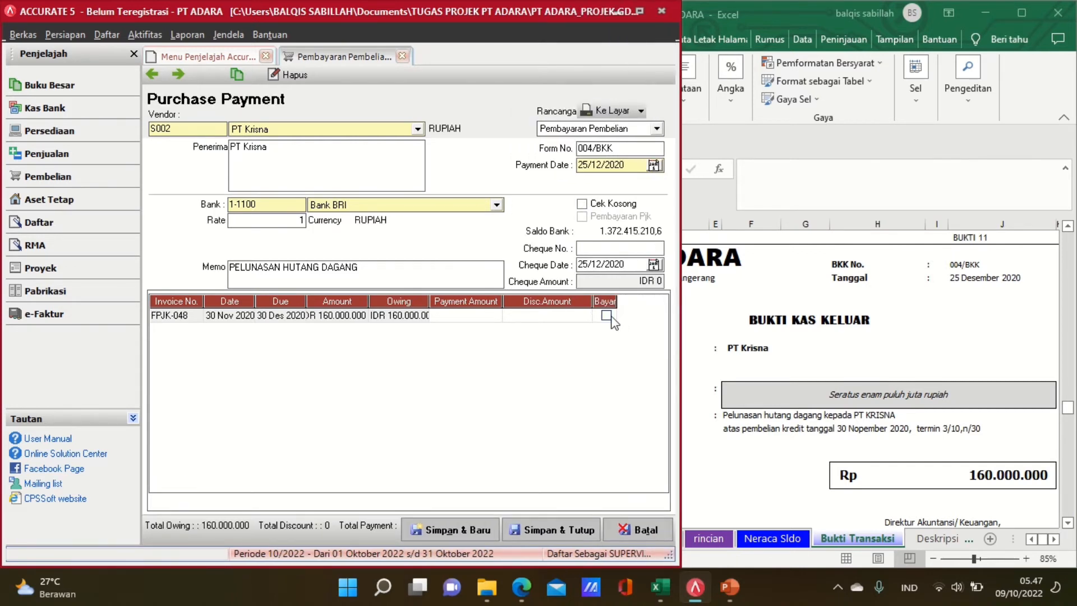
Mark invoice FPJK-048 as paid in full for 160.000.000, then save and close the PT Krisna purchase payment
left_click(607, 315)
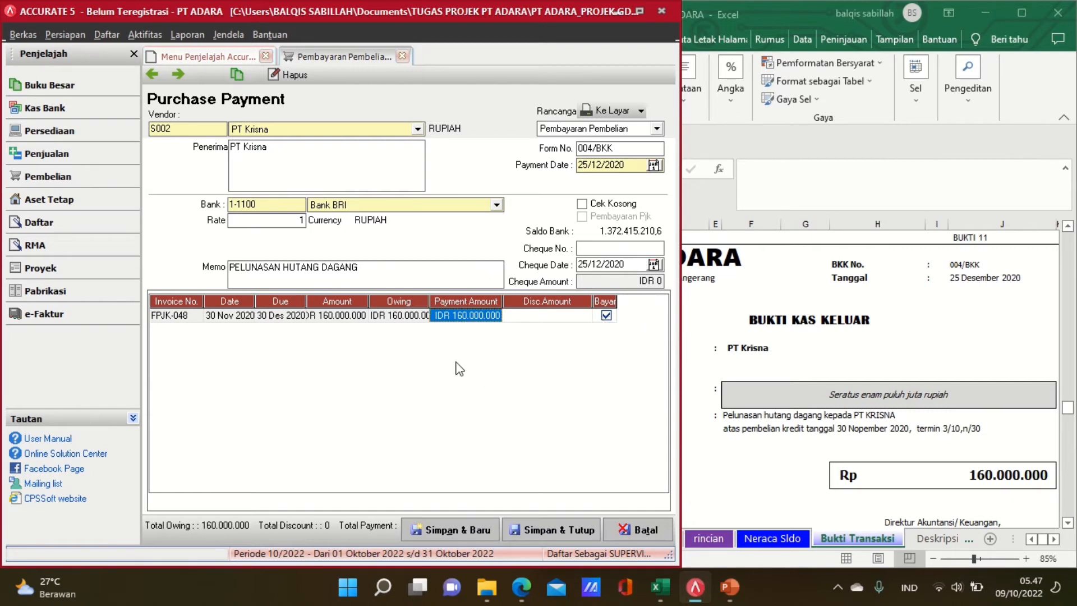
key("Tab")
key("Tab")
key("Tab")
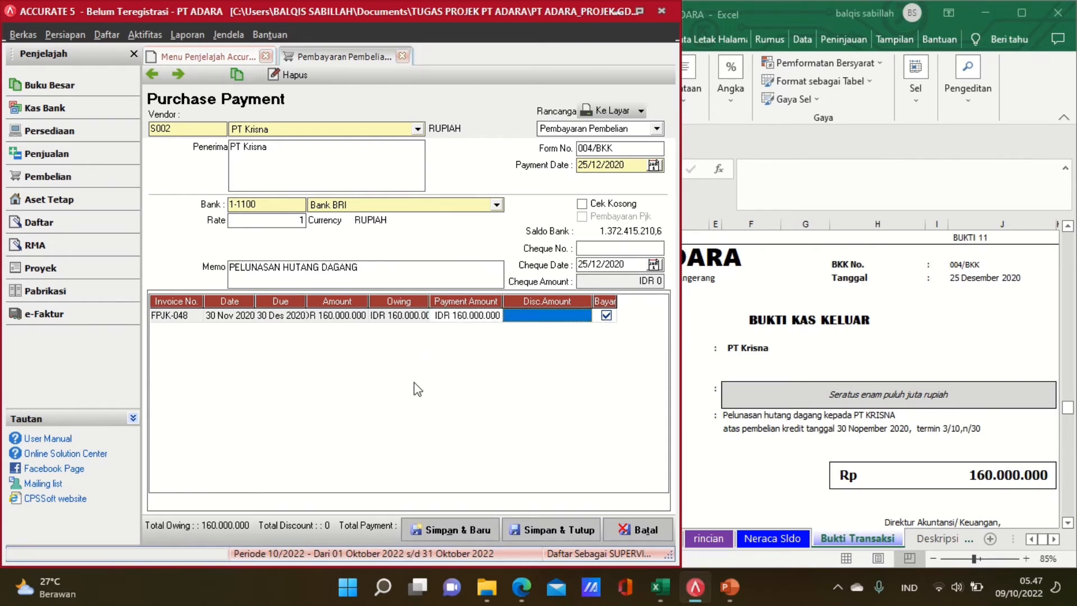
key("Tab")
key("Tab")
key("Tab")
key("Tab")
key("Tab")
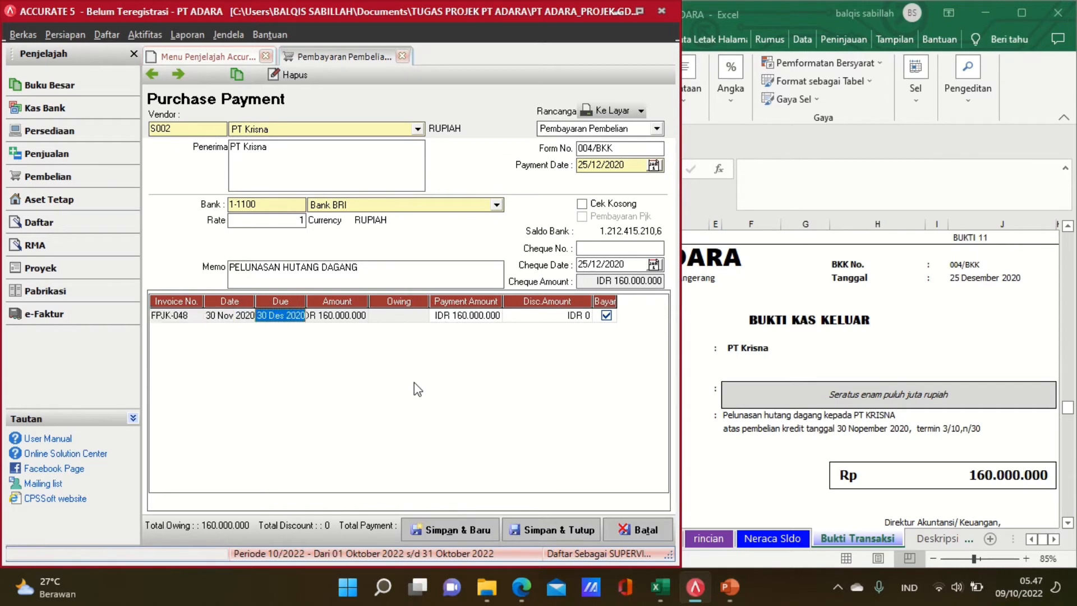
key("Tab")
key("Tab")
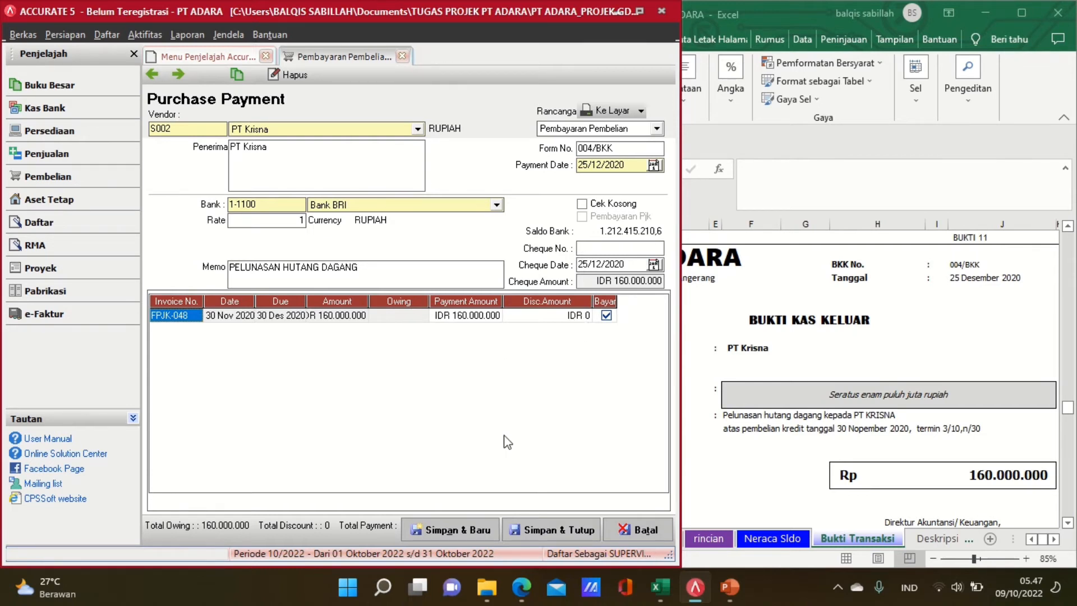
left_click(540, 530)
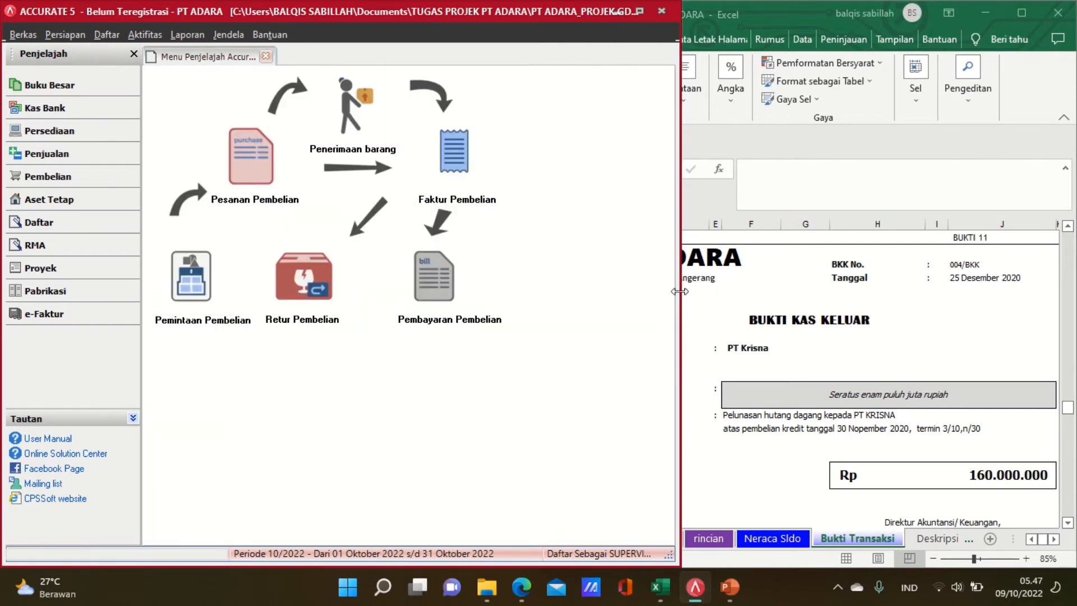
Switch to the Excel workbook and examine cash-out voucher 005/BKK (BUKTI 12) on the Bukti Transaksi sheet
left_click(705, 307)
scroll(702, 303, "down", 1)
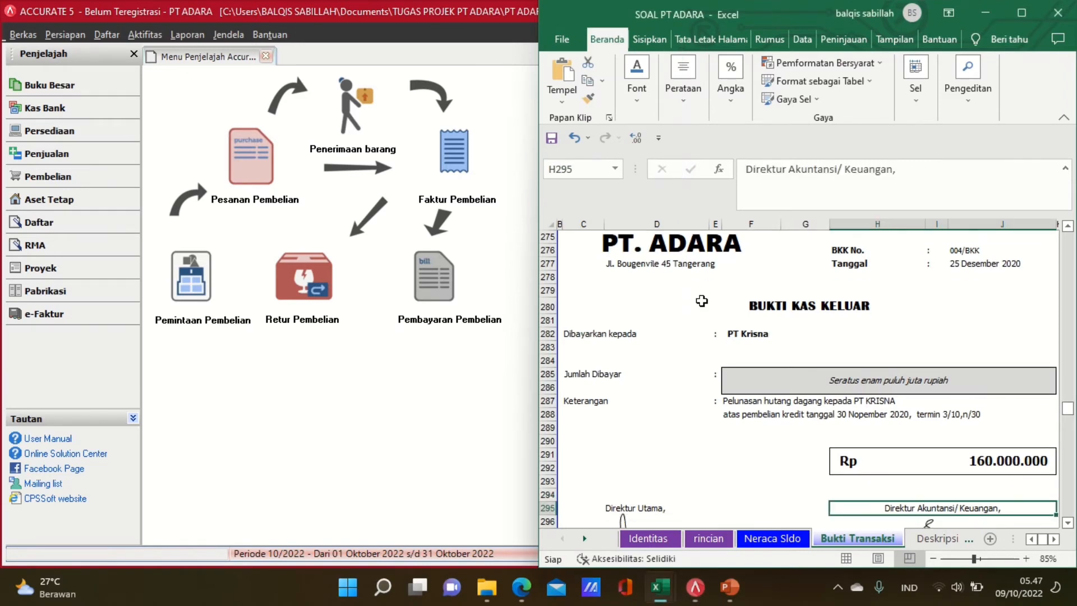
key("Down")
key("Down")
key("Down")
key("Down")
key("Down")
key("Down")
key("Down")
key("Down")
key("Down")
key("Down")
key("Down")
key("Down")
key("Down")
key("Down")
key("Down")
key("Down")
key("Down")
key("Down")
key("Down")
key("Down")
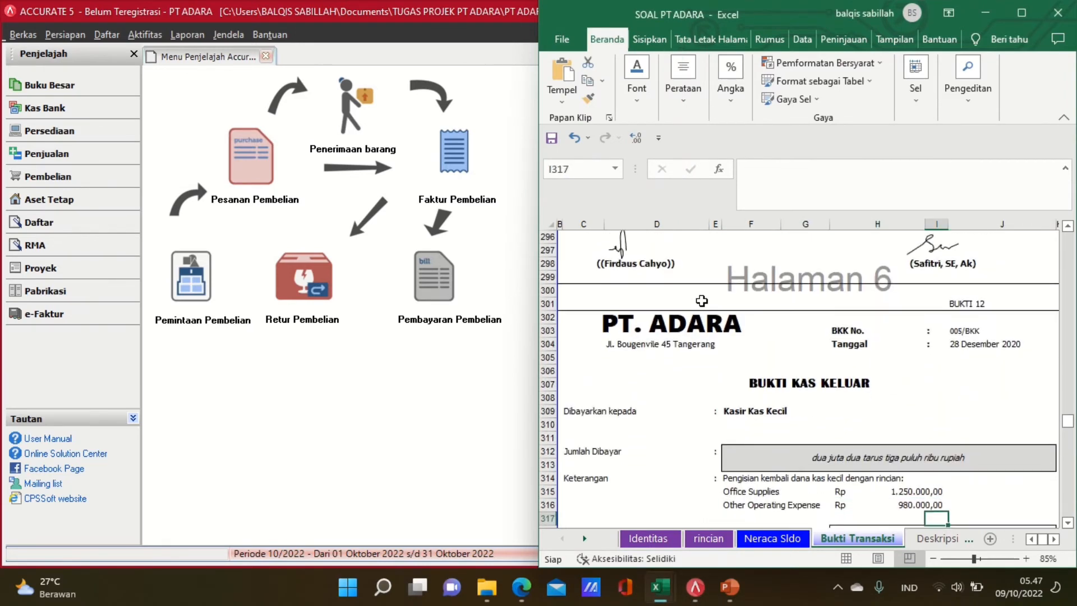
key("Down")
key("Down")
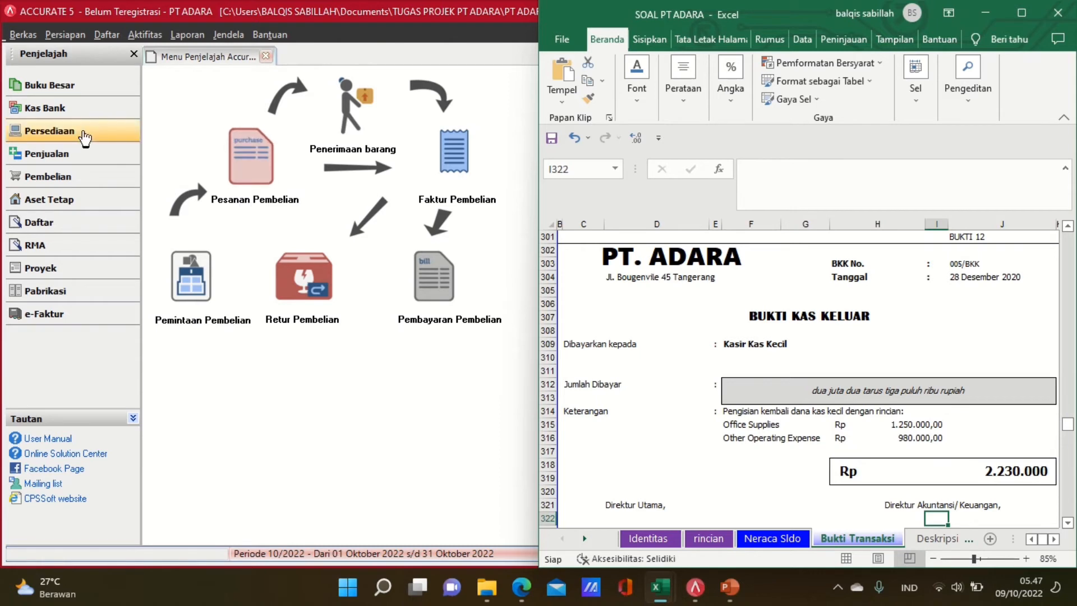
In ACCURATE 5, start a new Other Payment from Bank BRI with voucher number 005/BKK
left_click(89, 109)
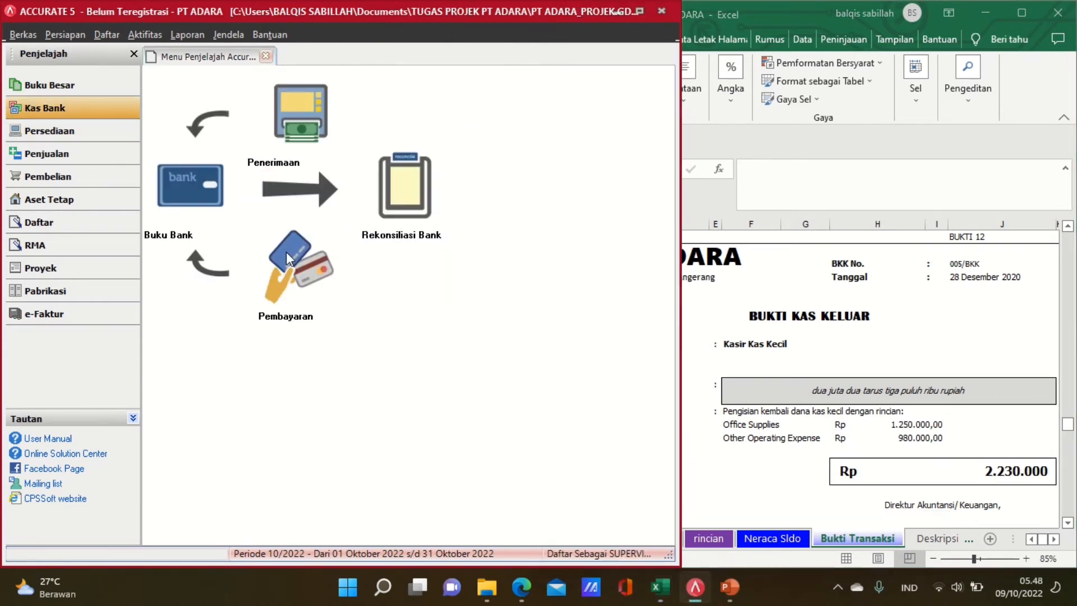
left_click(310, 286)
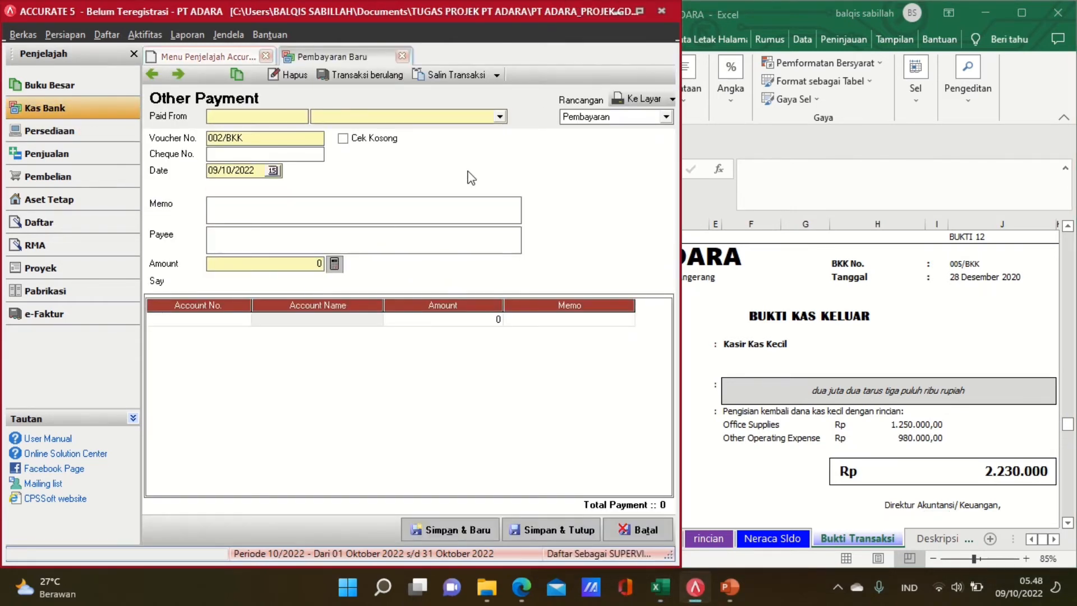
left_click(499, 117)
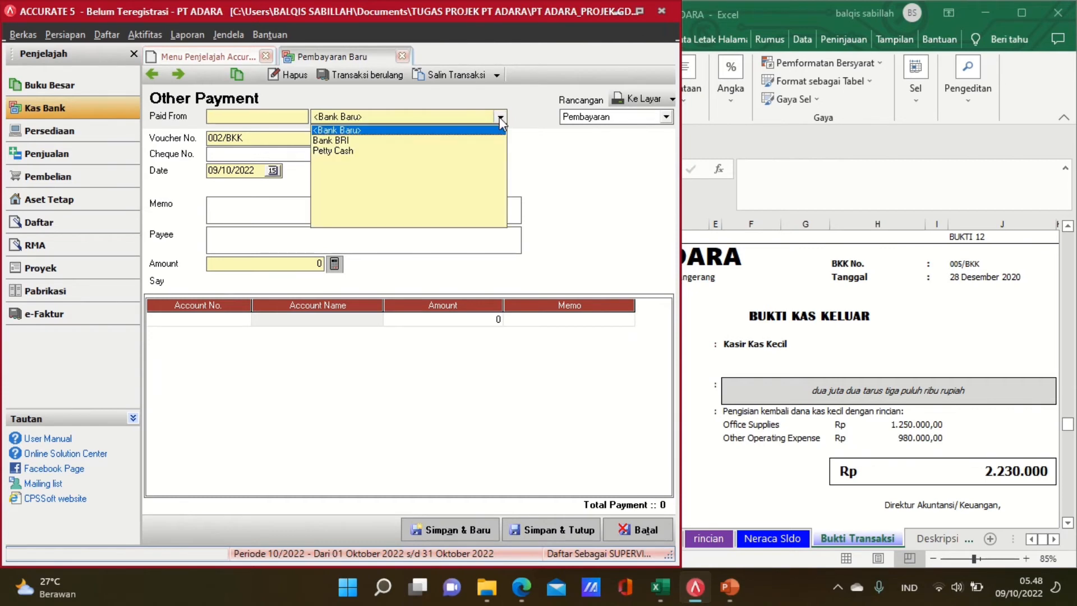
left_click(337, 141)
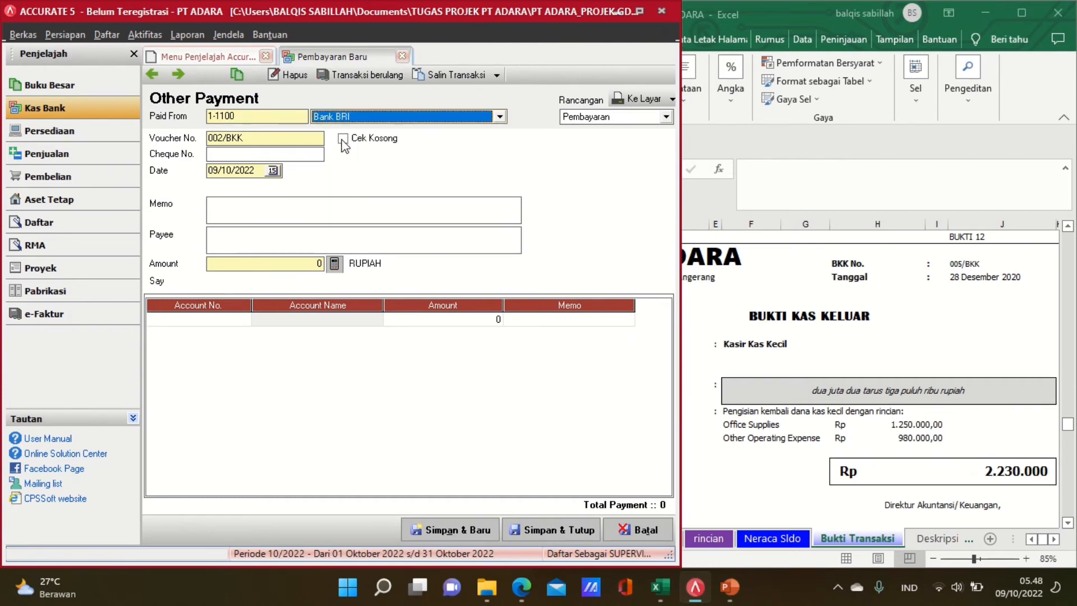
left_click(259, 139)
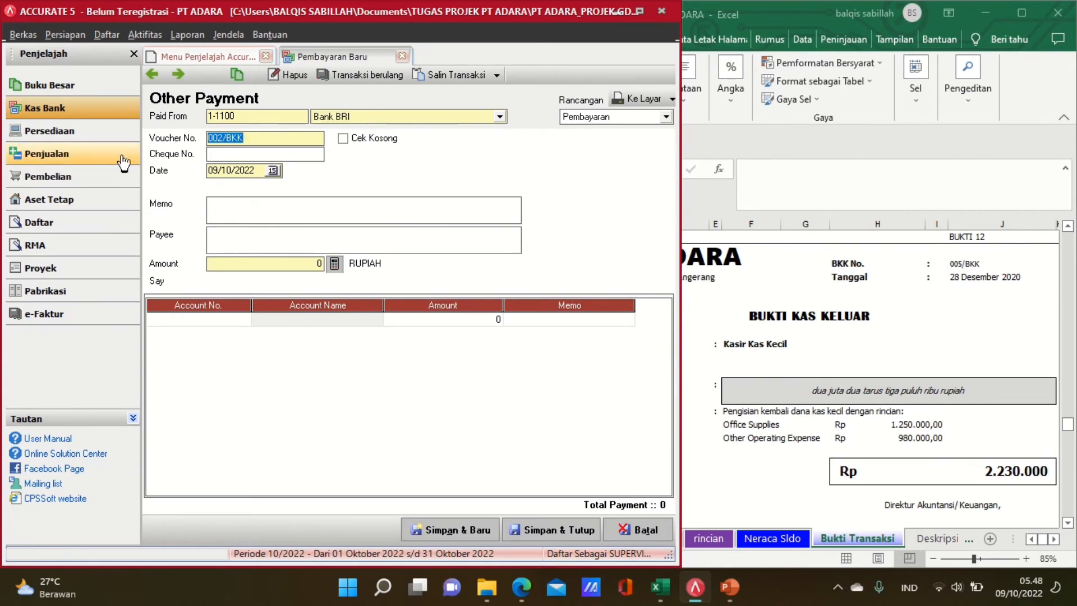
type("005/BKK")
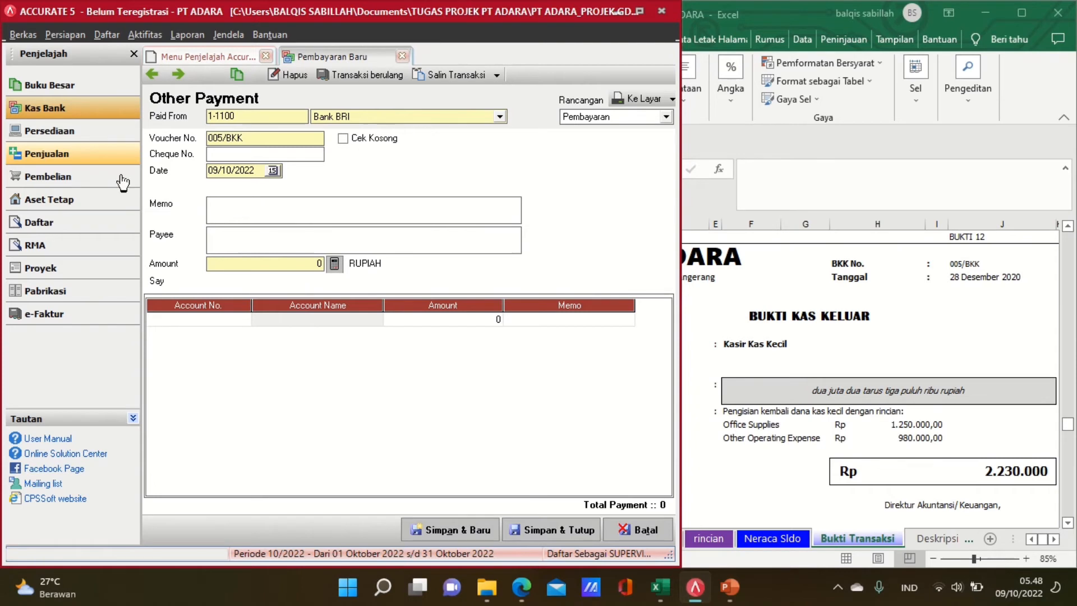
Date the payment 28/12/2020 and enter the memo PENGISIAN KEMBALI DANA KAS KECIL with payee KASIR KAS KECIL
left_click_drag(258, 171, 140, 185)
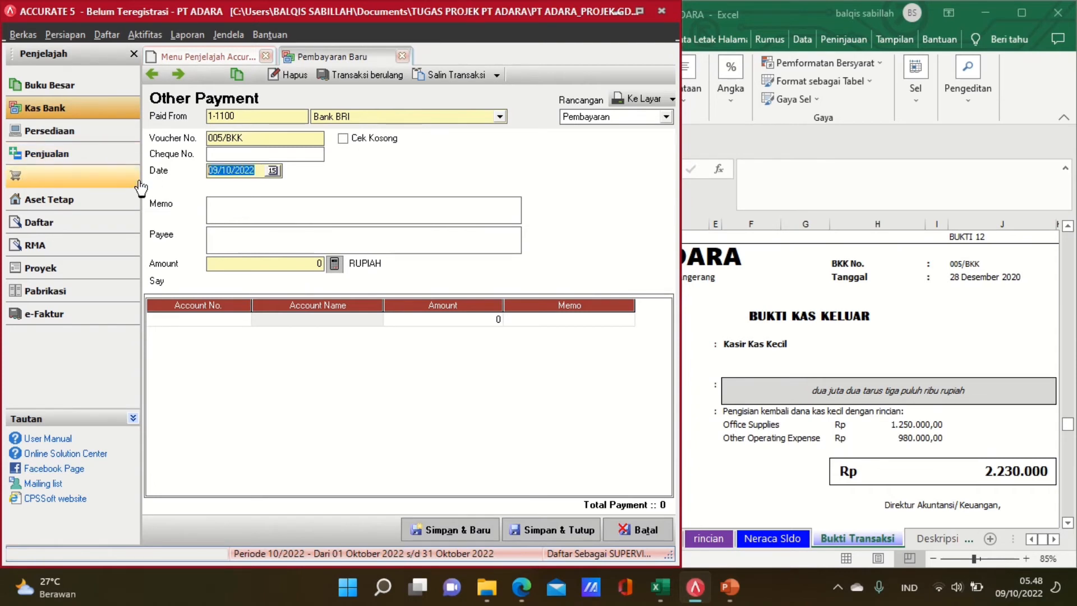
type("28/12/2020")
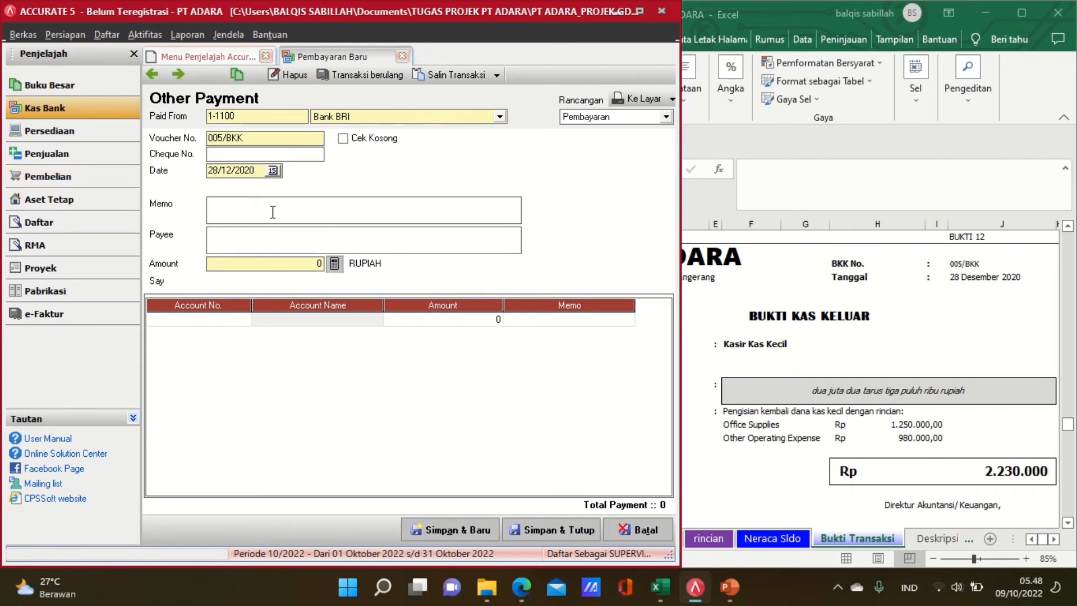
type("PENGISIAN KEMBALI DANA KAS ")
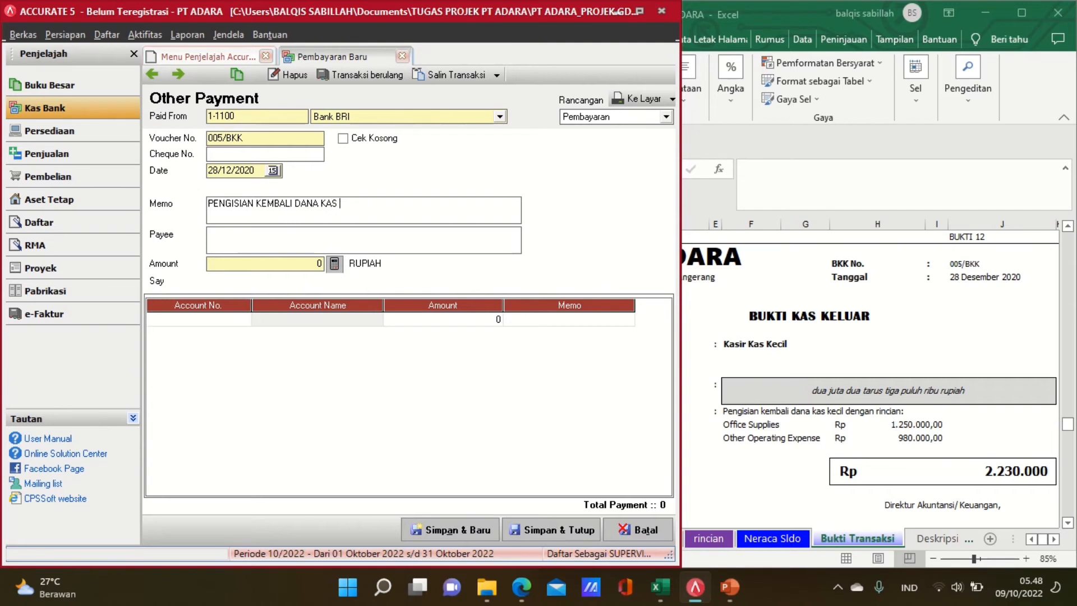
type("KECIL")
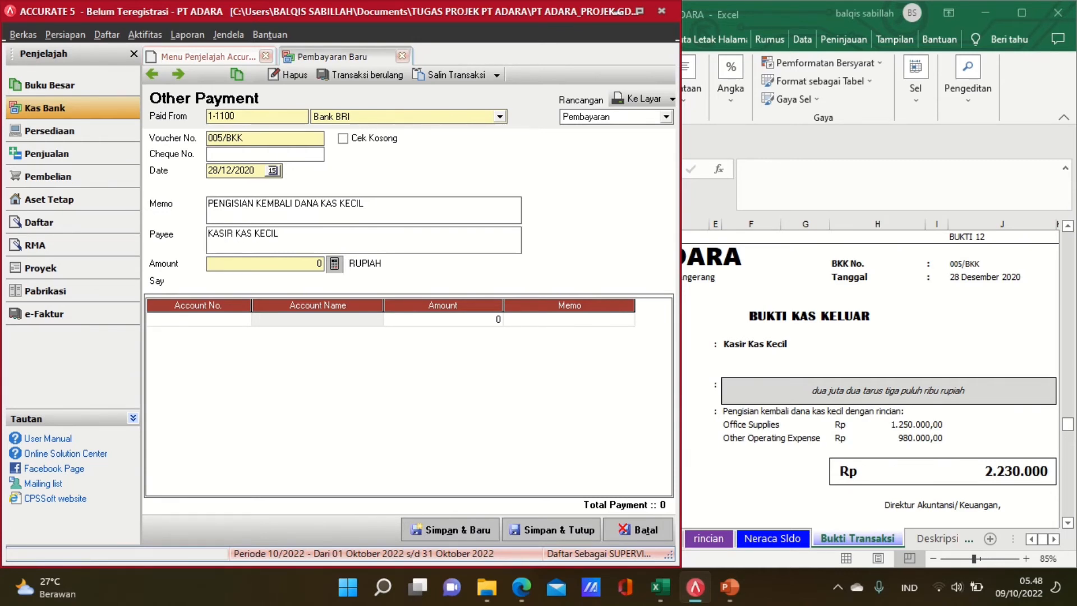
Add a payment line for account 1-1160 Office Supplies with an amount of 1.250.000
left_click(241, 321)
left_click(243, 319)
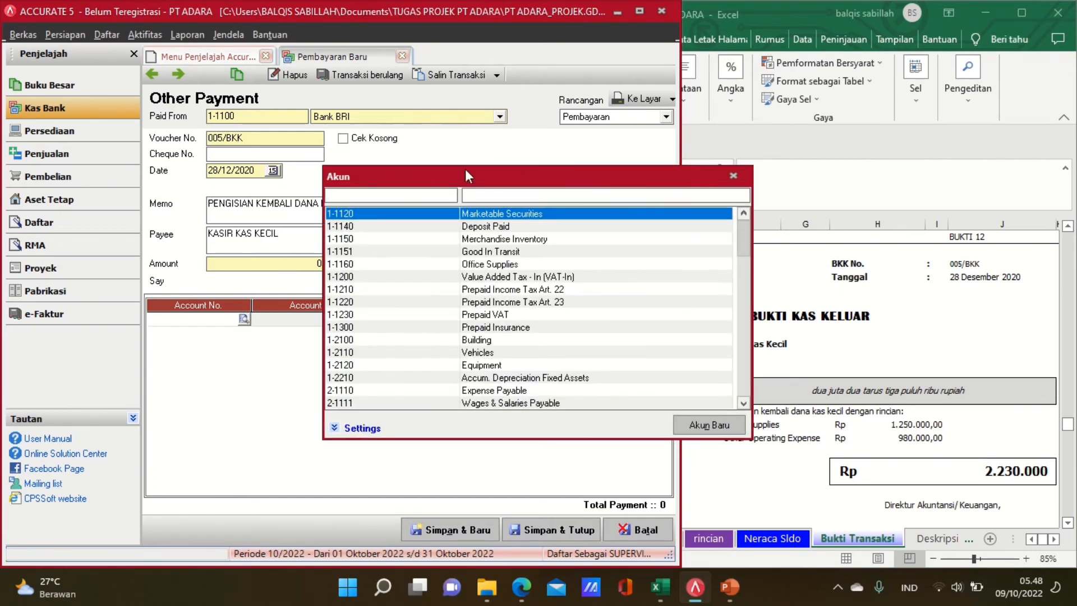
type("OFF")
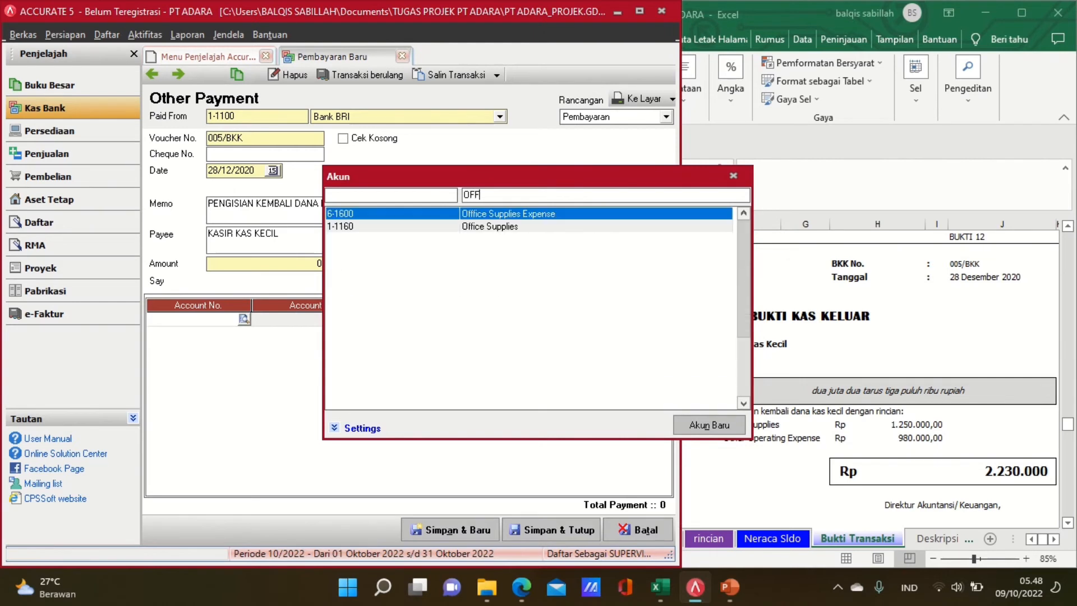
double_click(517, 227)
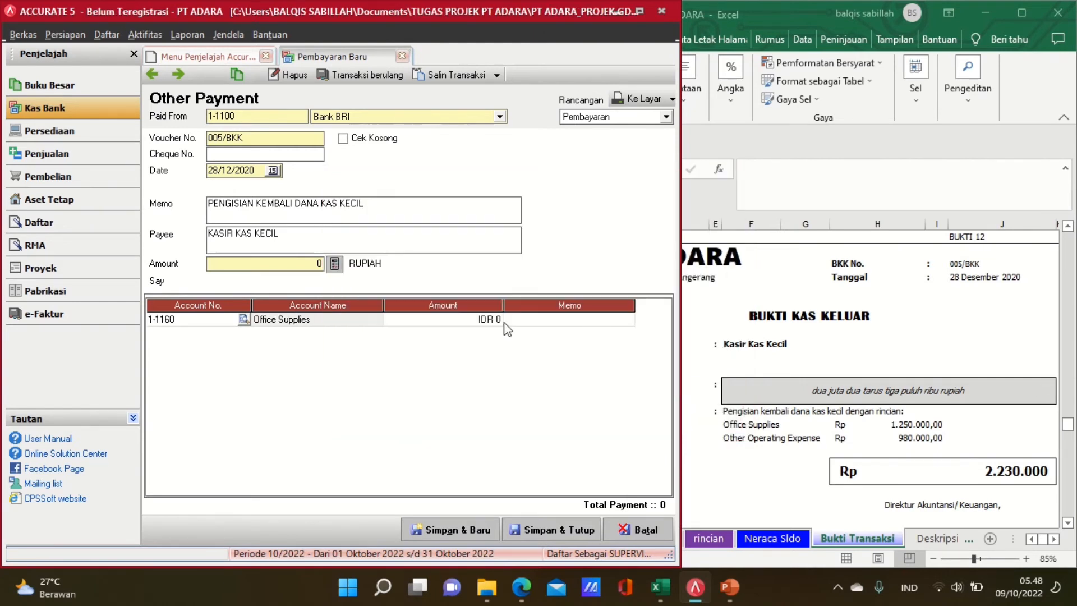
left_click(481, 323)
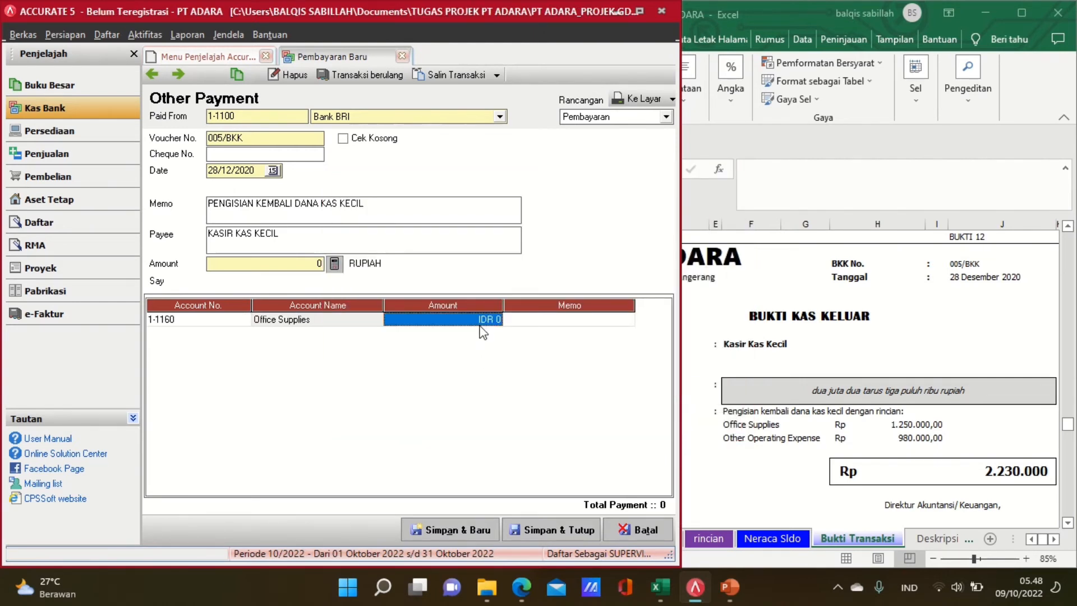
type("1250")
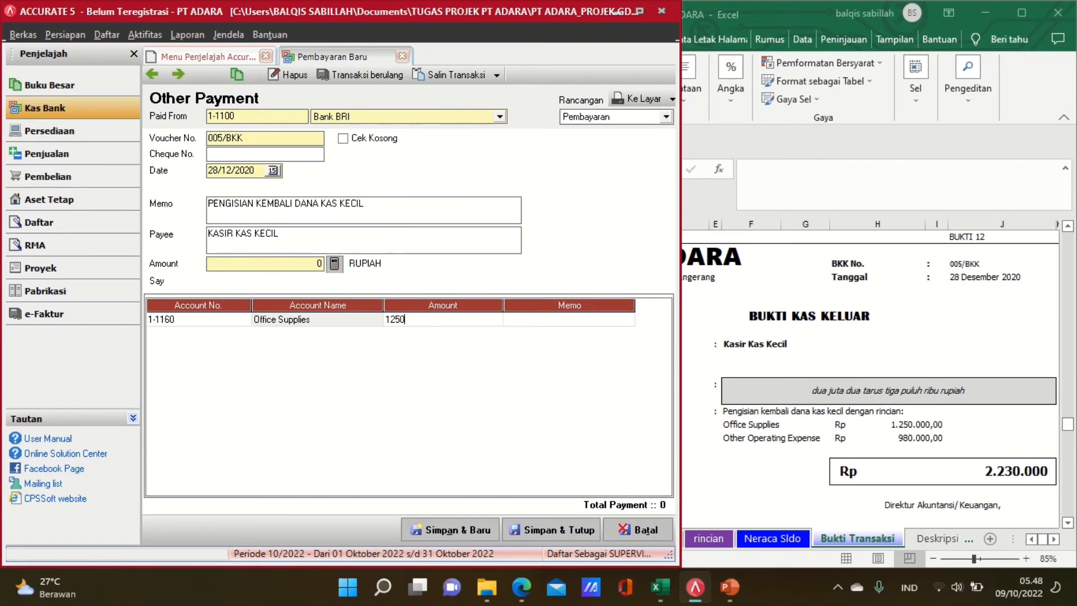
key("Return")
key("Return")
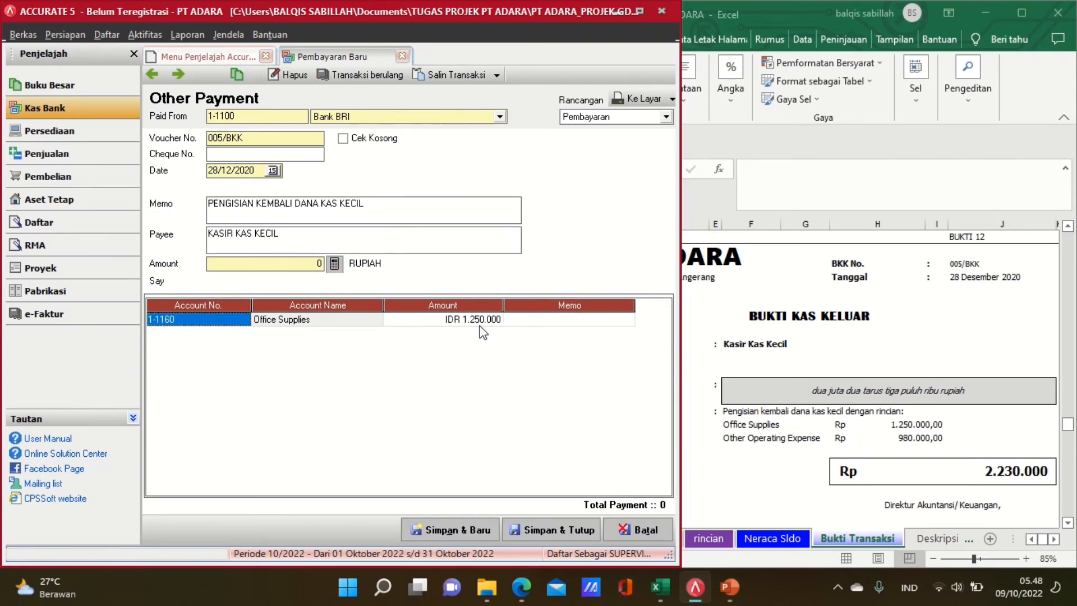
Add a second payment line for account 6-1400 Other Operating Expense with an amount of 980.000
left_click(230, 334)
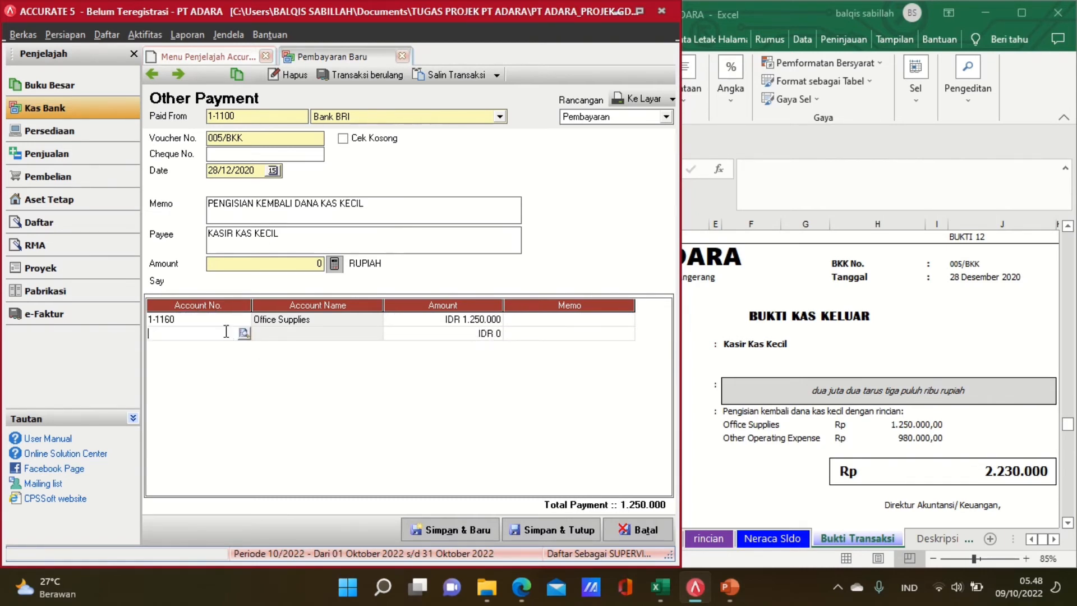
left_click(244, 333)
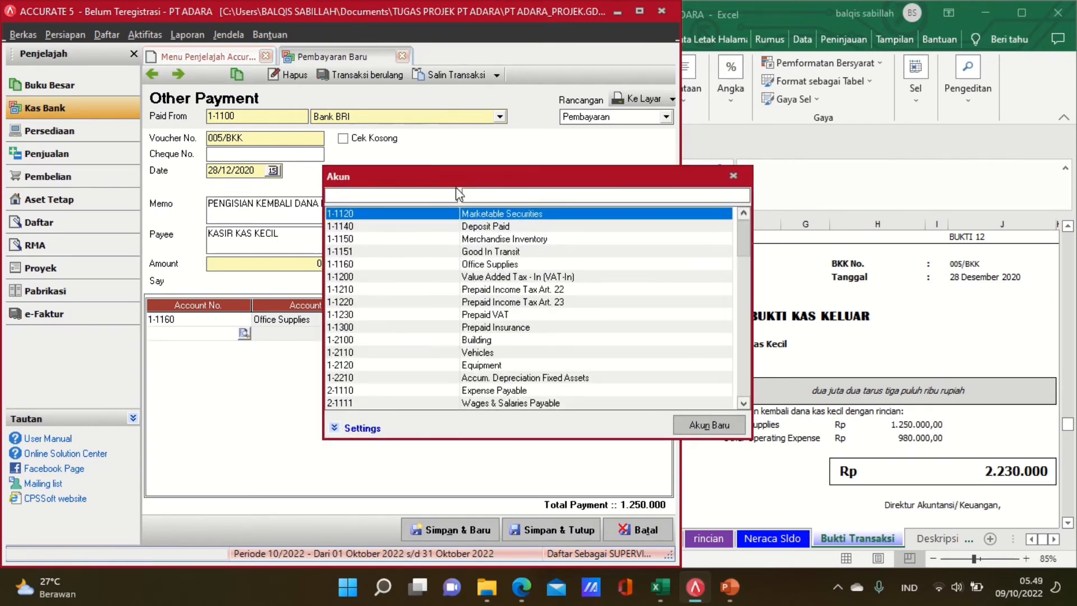
type("OTH")
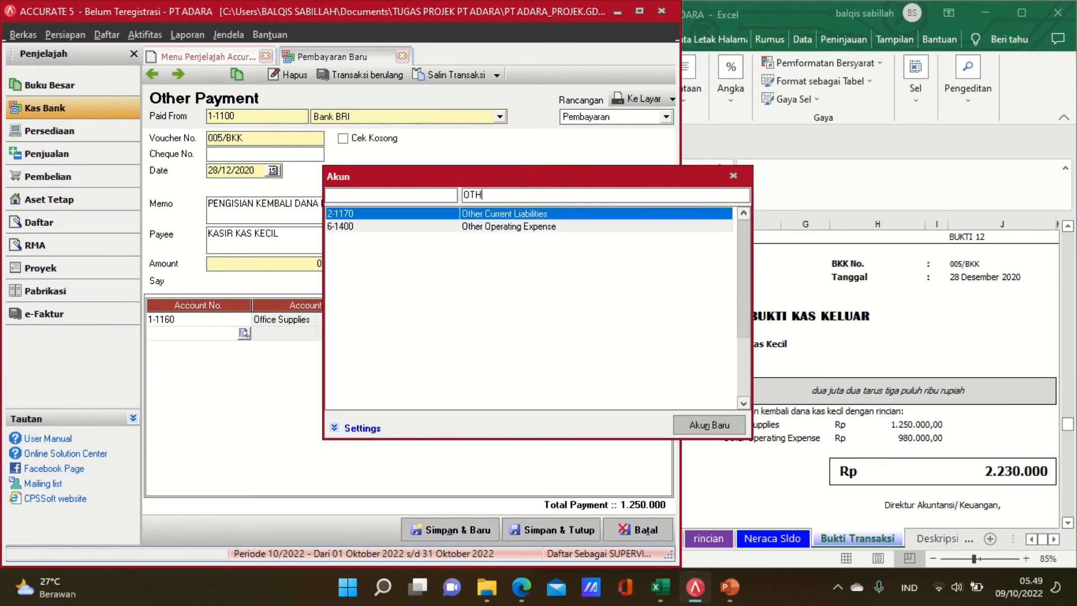
double_click(527, 226)
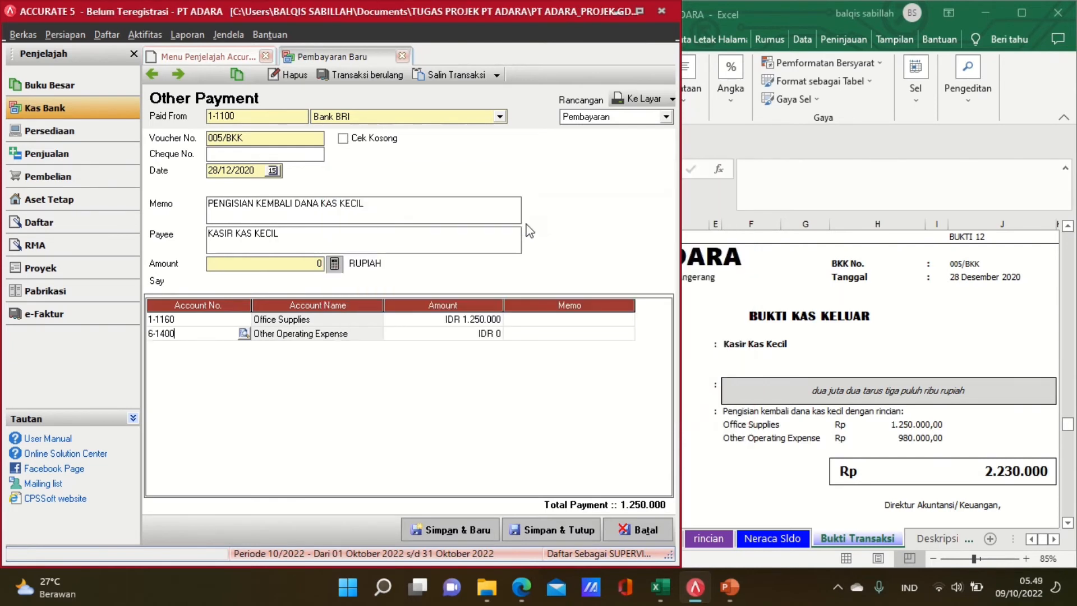
left_click(436, 339)
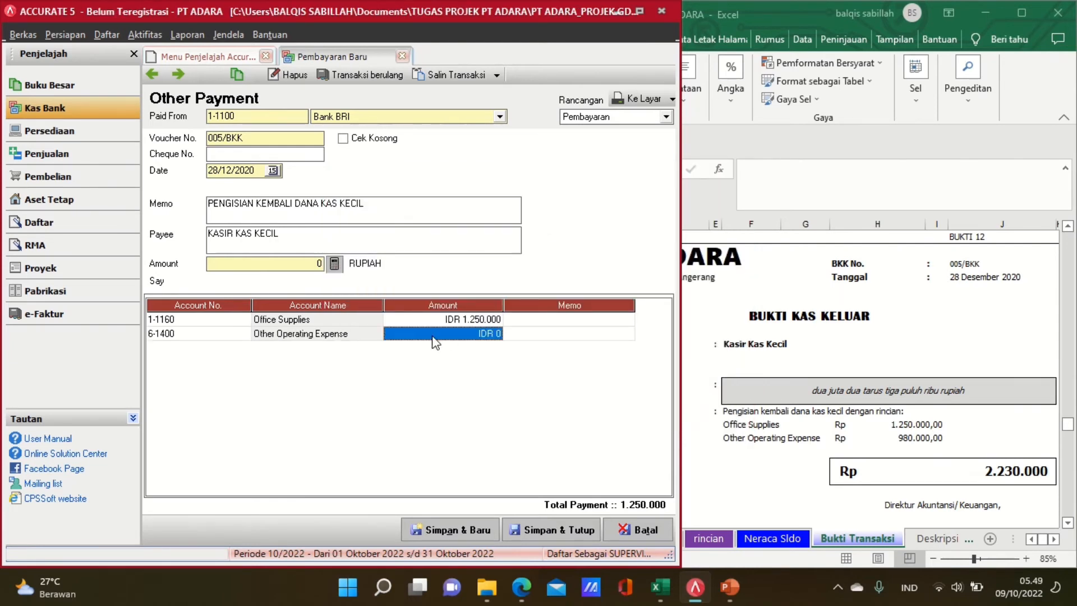
type("980000")
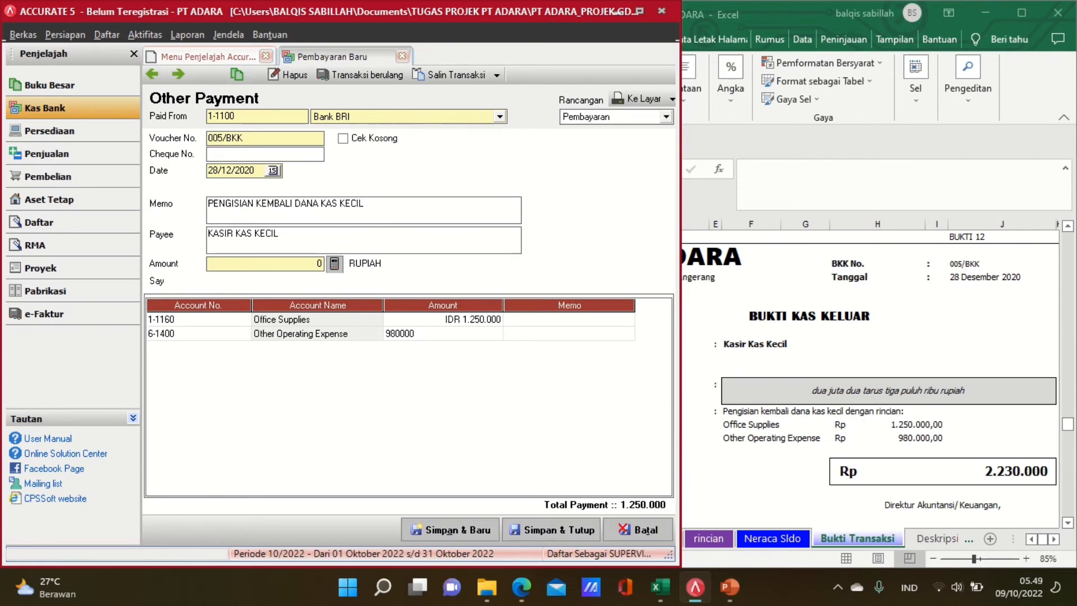
key("Tab")
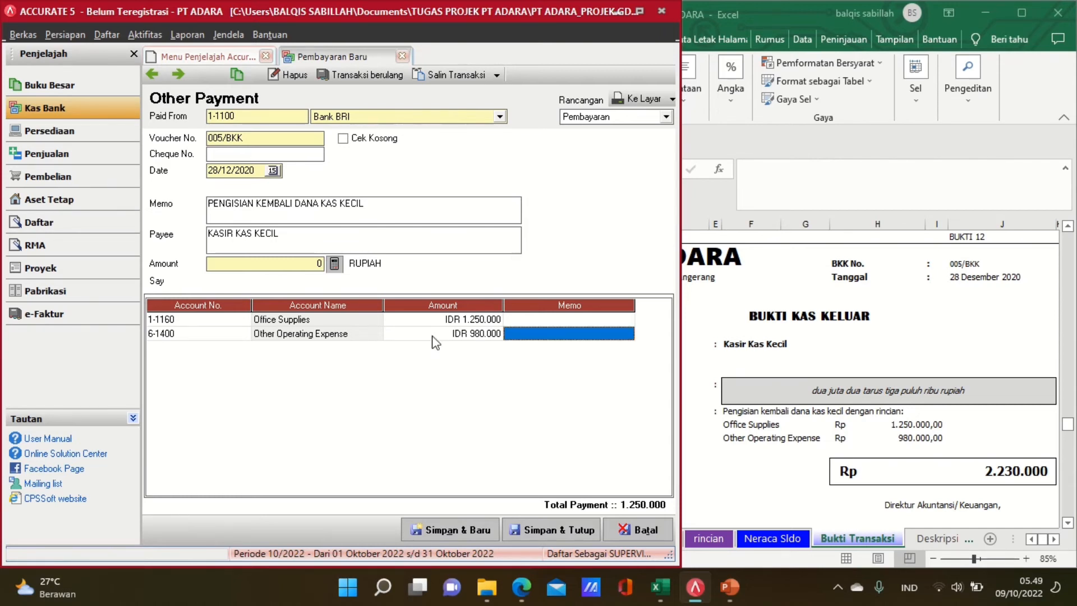
key("Tab")
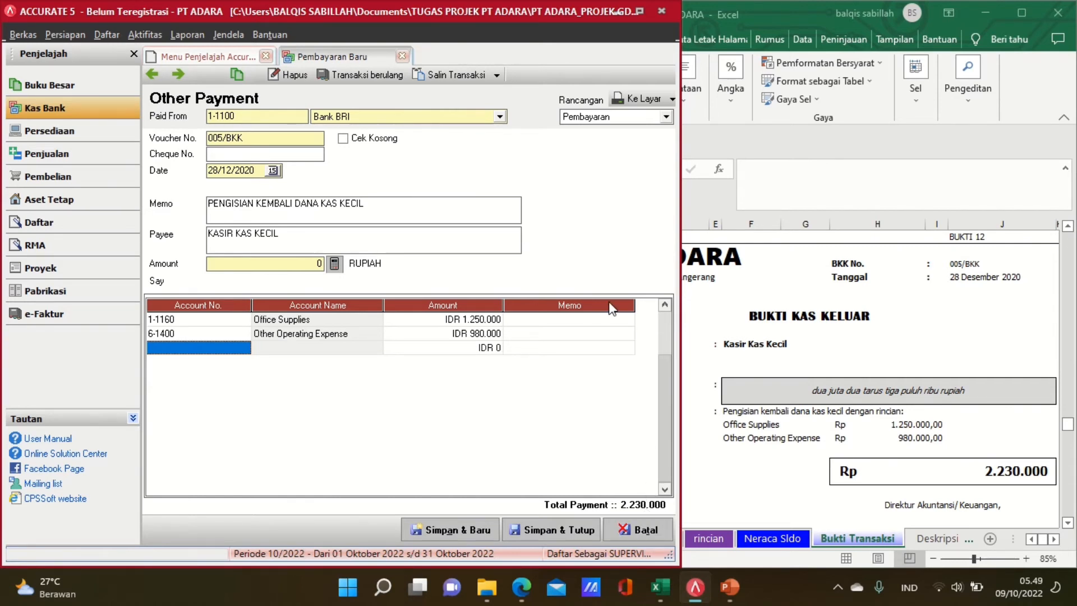
Calculate the payment's header amount from its account lines, then save and close the petty cash payment
left_click(334, 264)
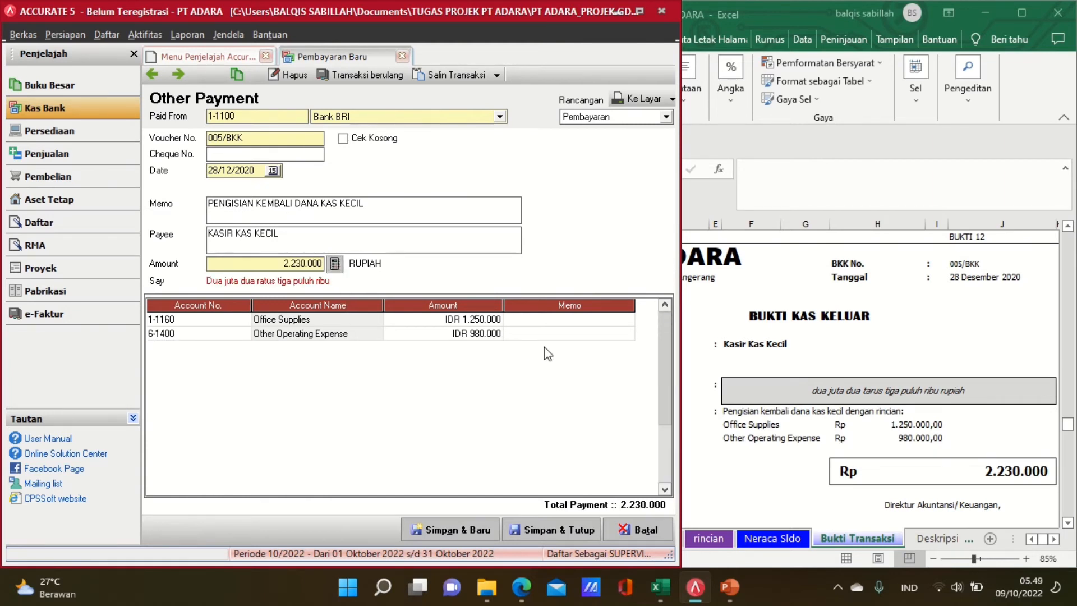
left_click(551, 534)
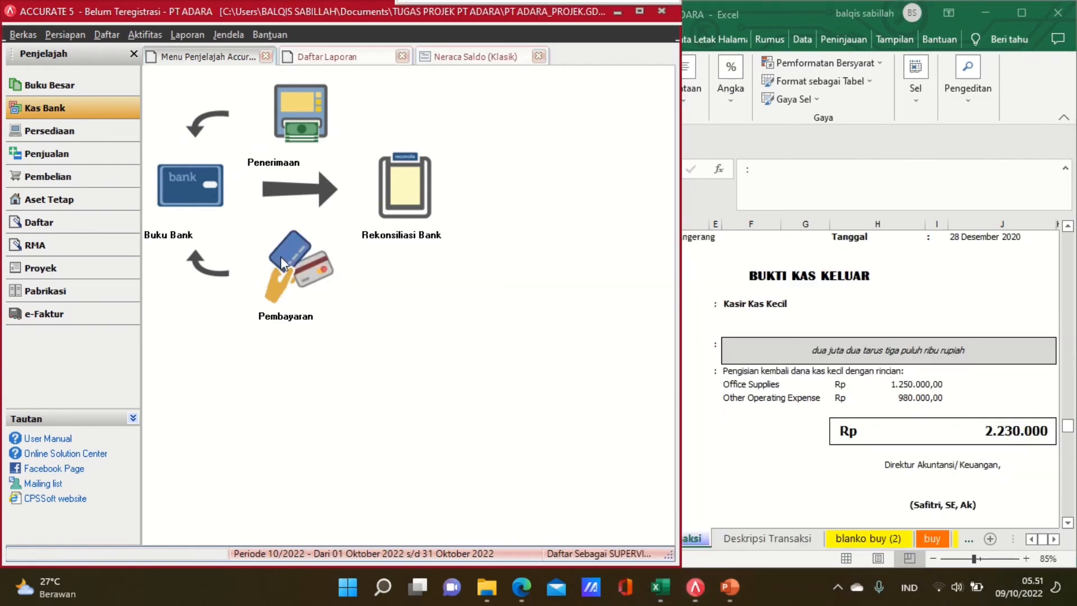
Bring up the open Neraca Saldo (Klasik) report to review the account balances
left_click(456, 59)
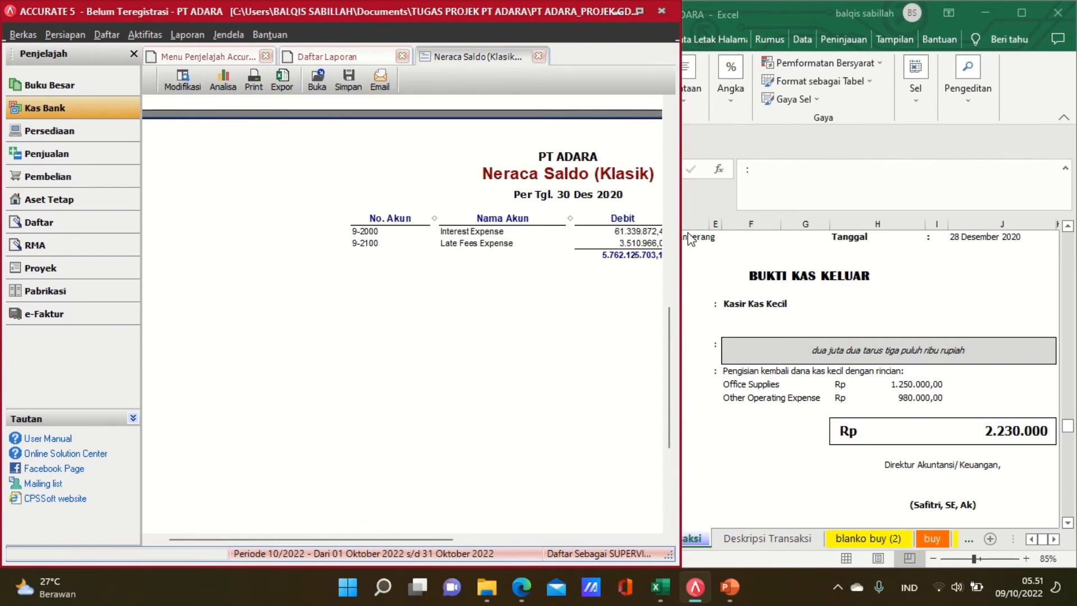
Review the Neraca Saldo (Klasik) report from its first accounts through to the debit and credit totals
left_click(668, 126)
left_click(667, 125)
left_click(668, 126)
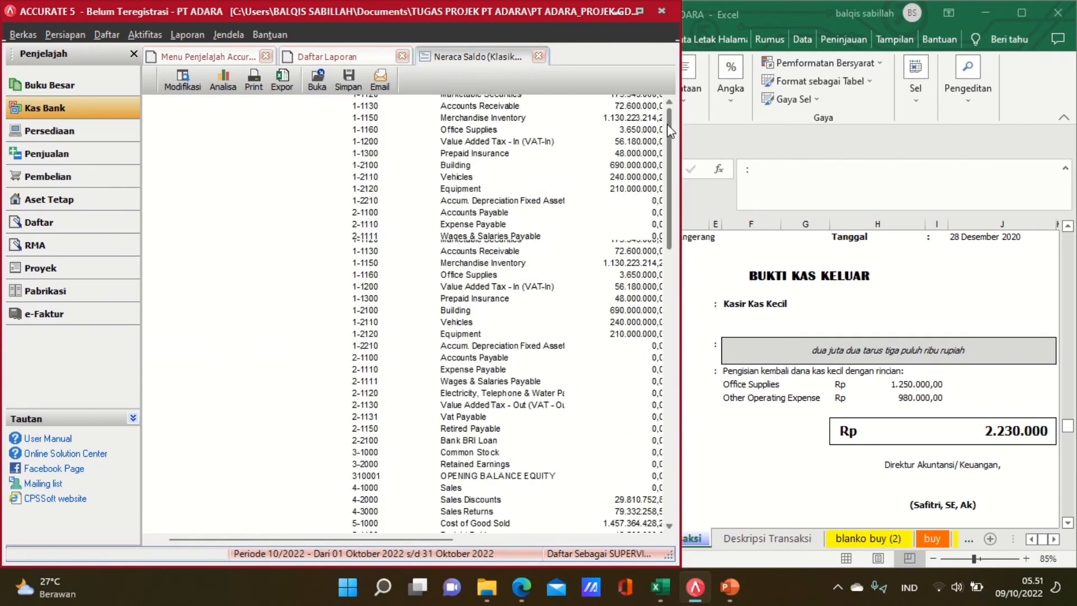
left_click_drag(527, 490, 374, 458)
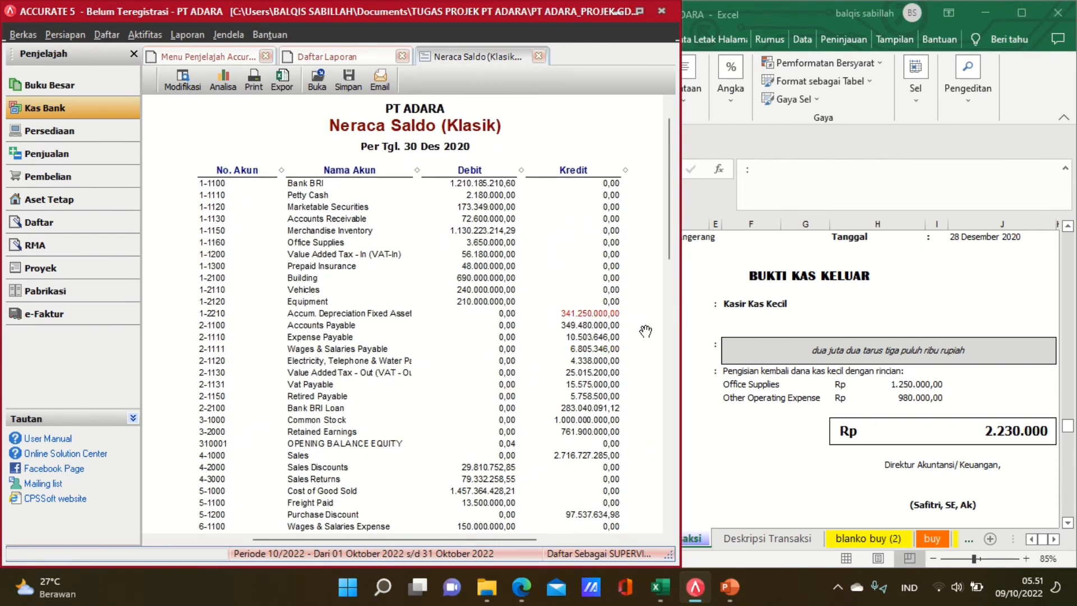
left_click(665, 278)
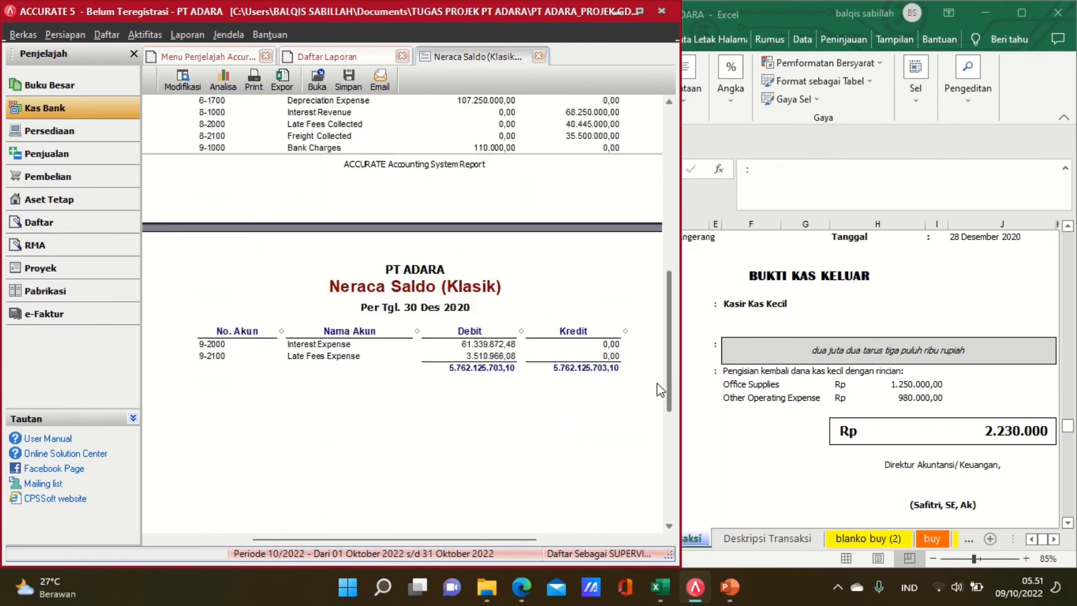
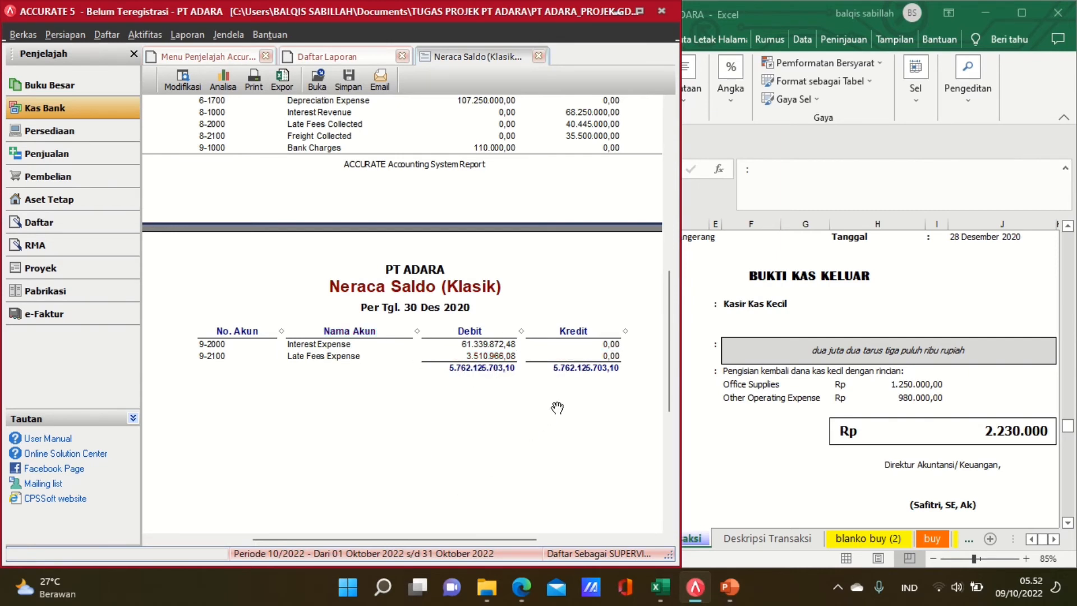
Switch to the SOAL PT ADARA workbook in Excel and open the NS 31 trial balance sheet
left_click(836, 449)
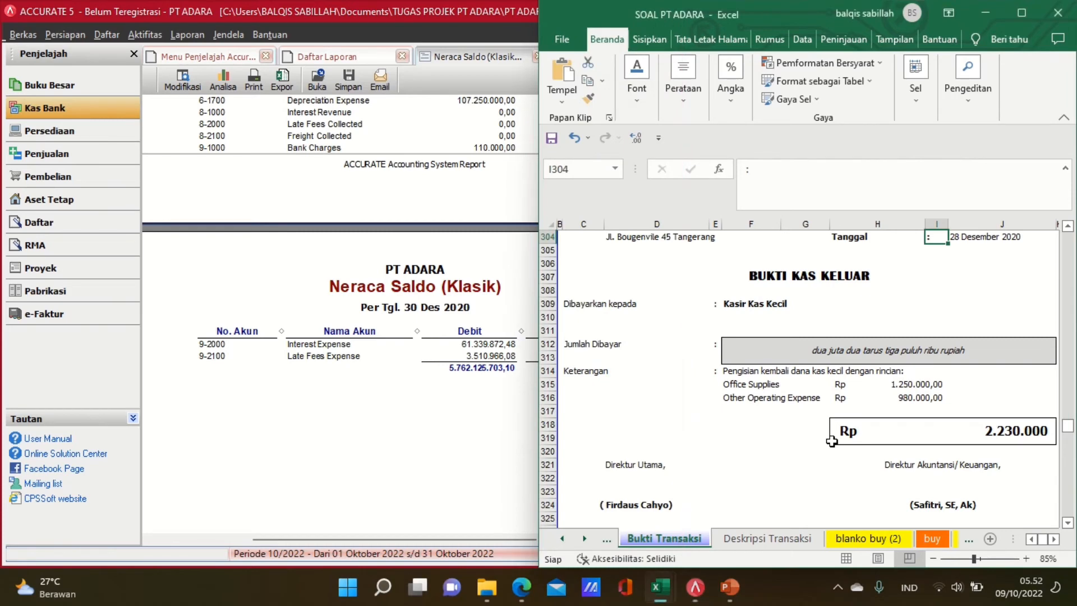
left_click(942, 541)
left_click(959, 542)
left_click(959, 541)
left_click(959, 541)
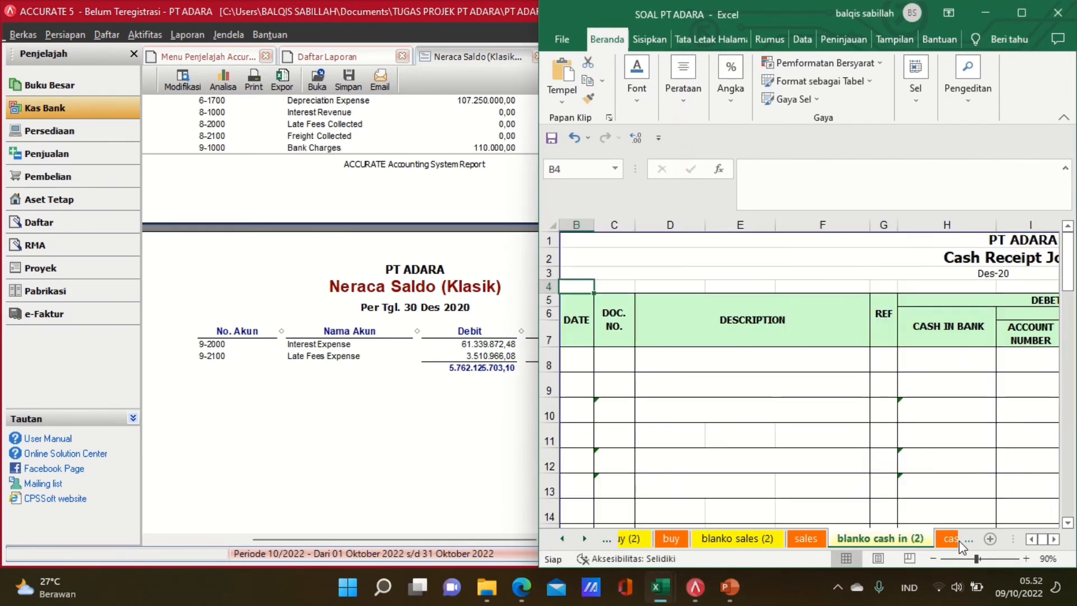
left_click(961, 540)
left_click(960, 540)
left_click(960, 540)
left_click(960, 540)
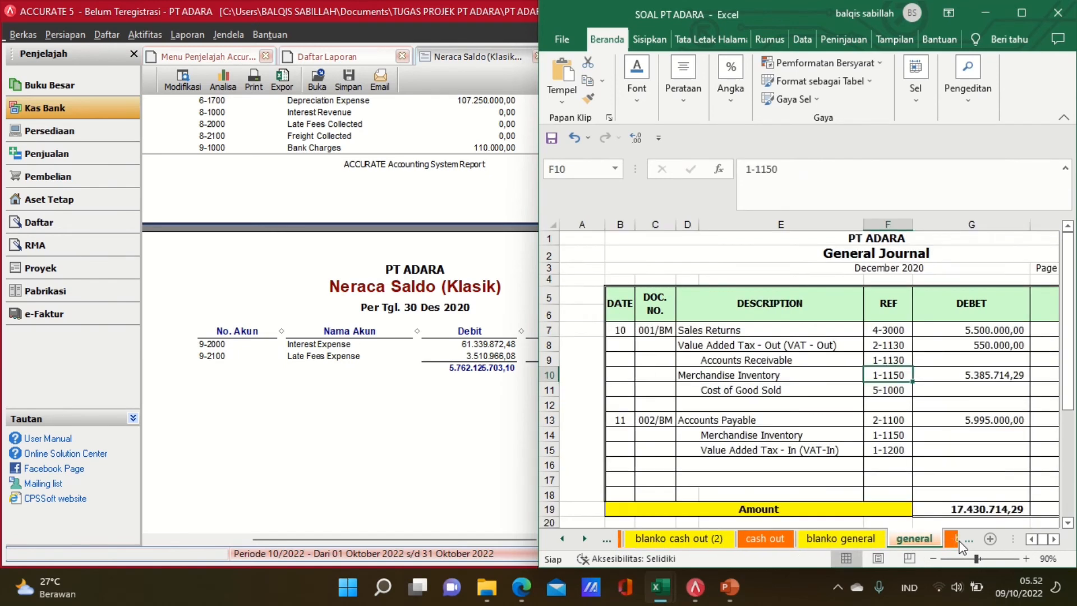
left_click(960, 540)
left_click(960, 540)
left_click(960, 540)
left_click(960, 540)
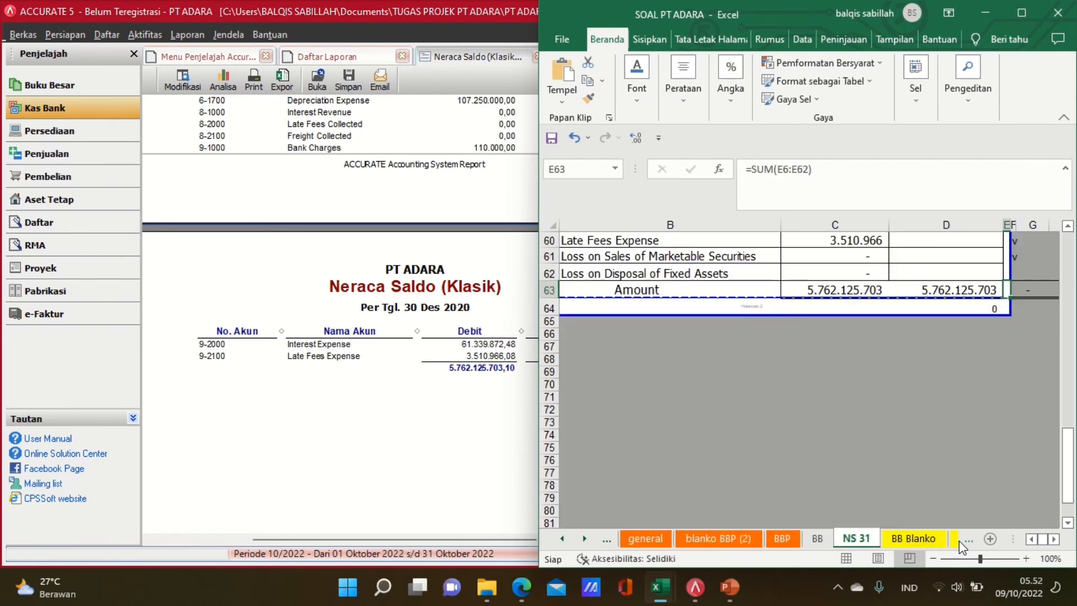
Examine the account balances and the total row on the NS 31 sheet against the Neraca Saldo report
left_click(1068, 291)
left_click(977, 392)
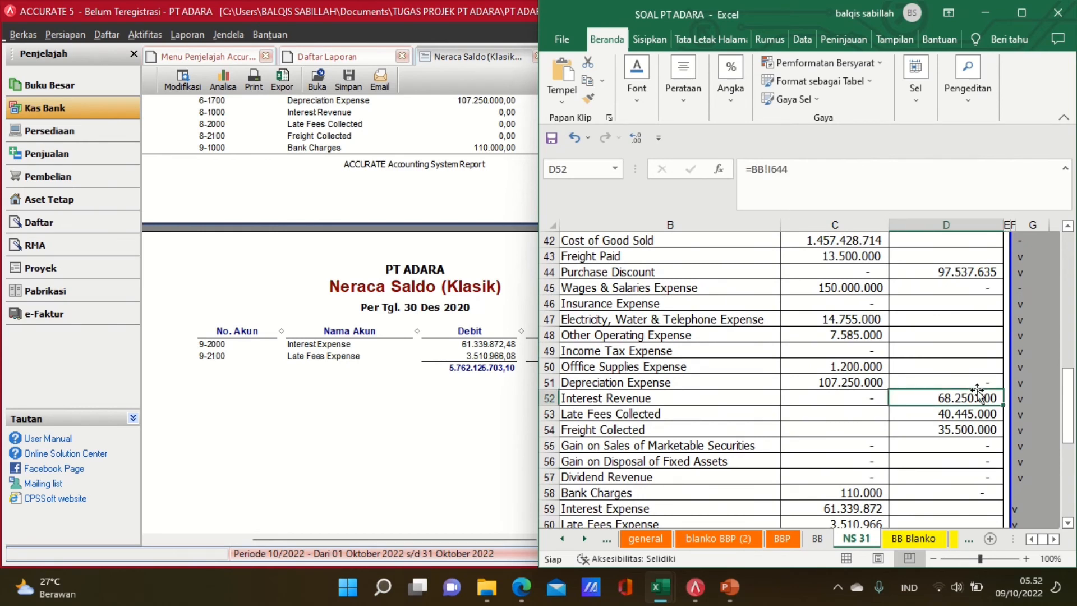
key("Left")
key("Down")
key("Down")
key("Down")
key("Down")
key("Down")
key("Down")
key("Down")
key("Down")
key("Down")
key("Down")
key("Down")
key("Down")
key("Down")
key("Down")
key("Down")
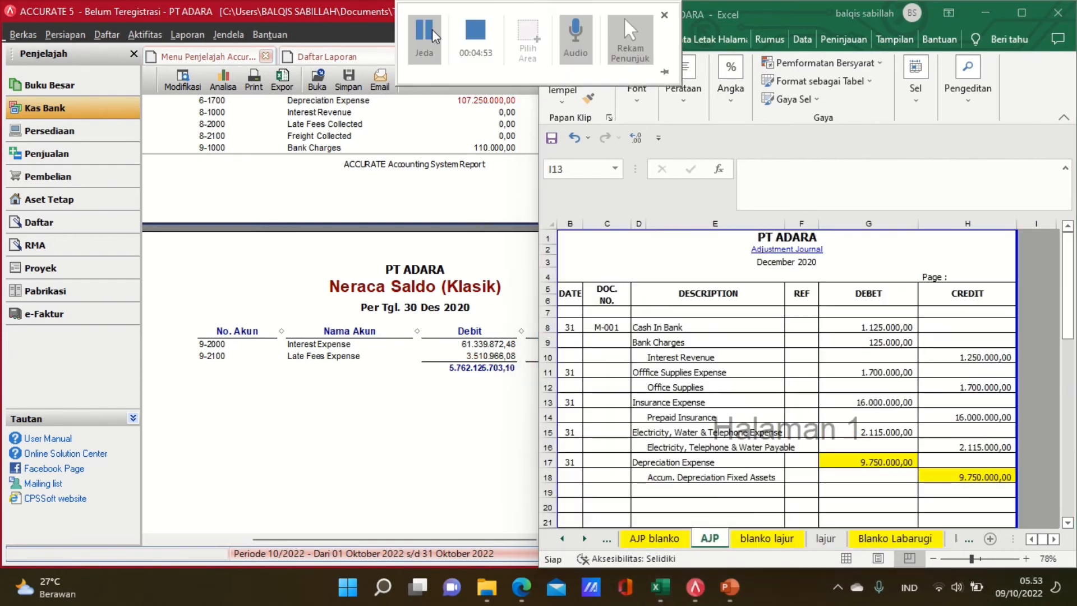
Create a new general journal voucher in ACCURATE dated 31/12/2020 with the description JURNAL PENYESUAIAN
left_click(73, 86)
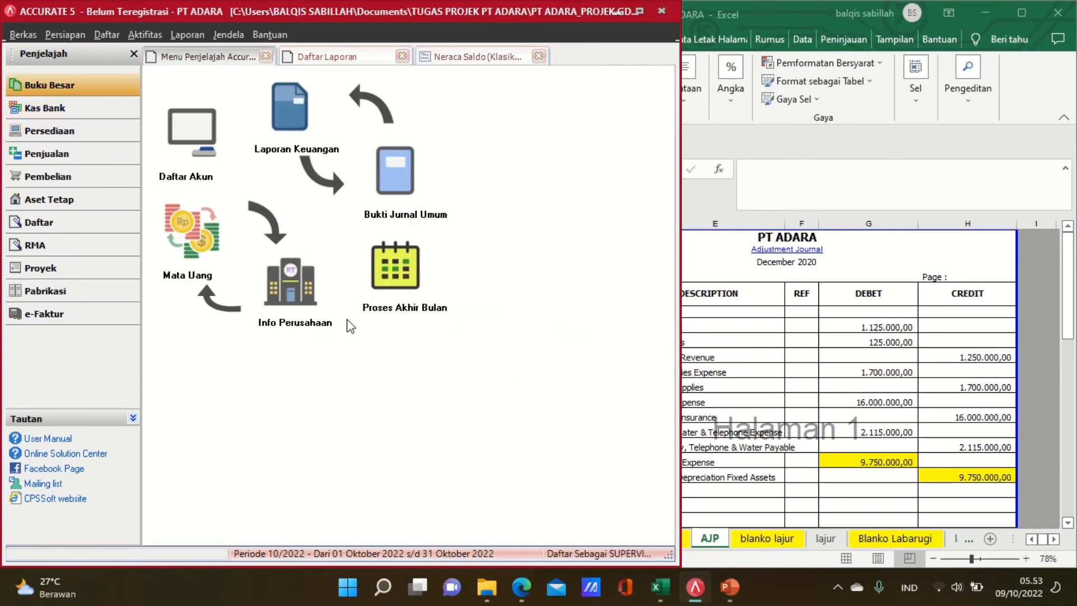
left_click(387, 153)
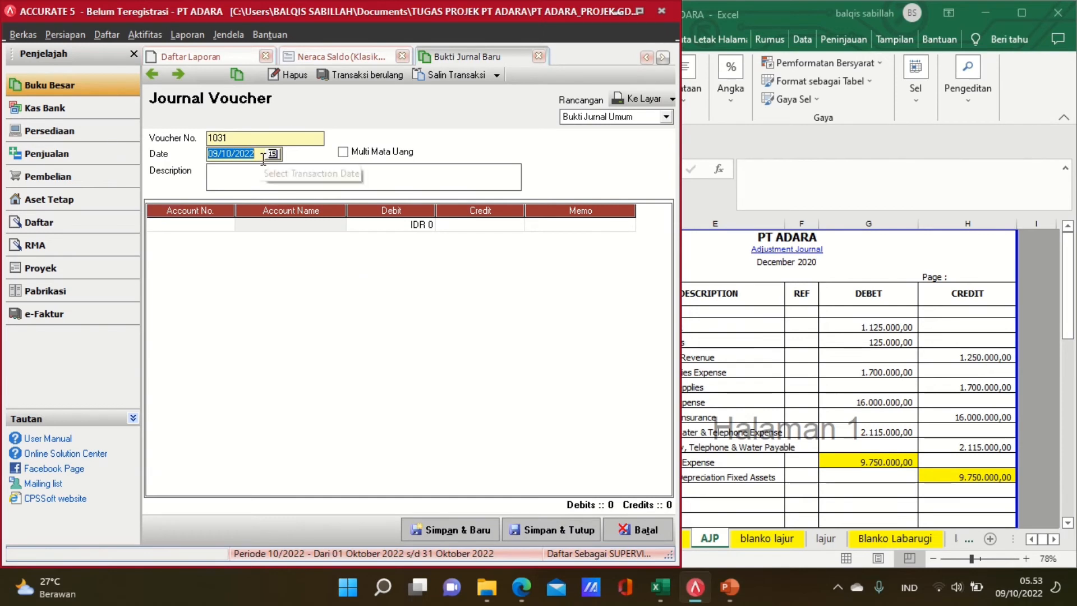
key("BackSpace")
type("31/12/2")
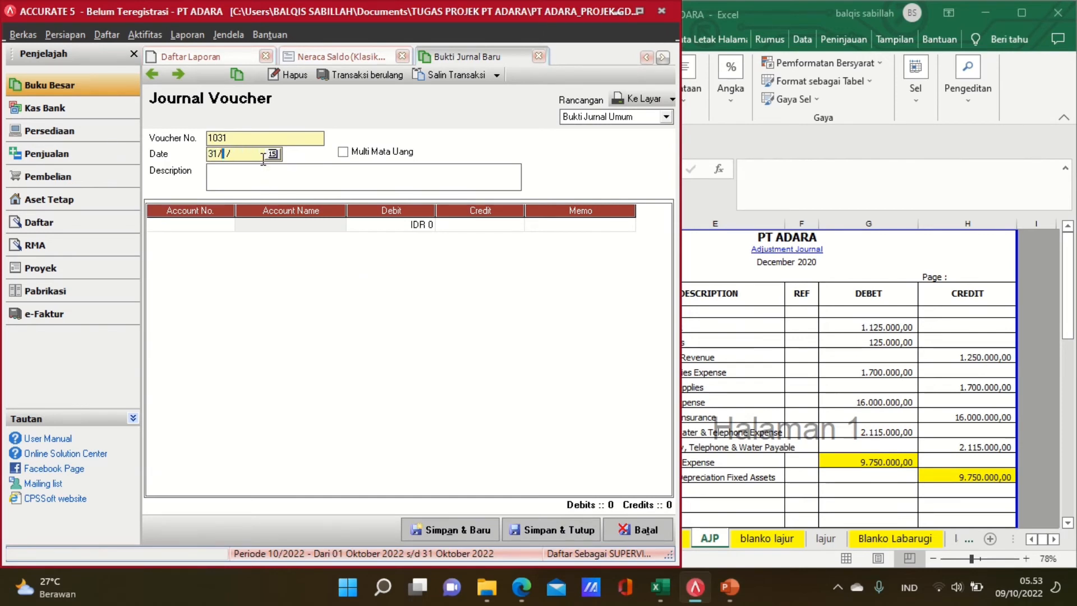
type("020")
left_click(274, 183)
type("JURNAL PENYES")
type("UAIAN")
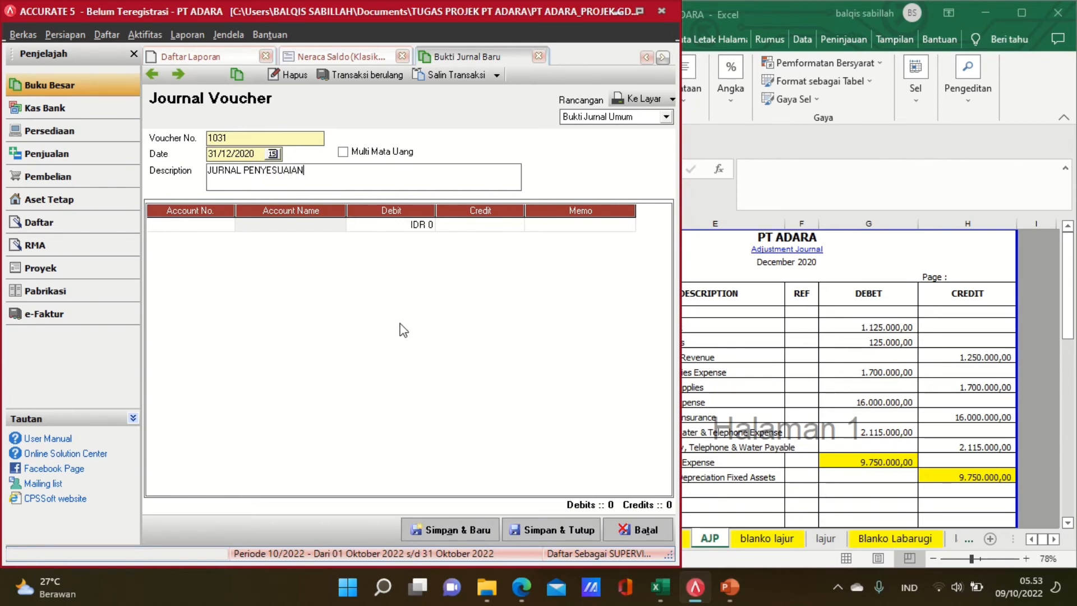
Add a journal line for account 1-1100 Bank BRI with a debit of 1.125.000
key("alt+Tab")
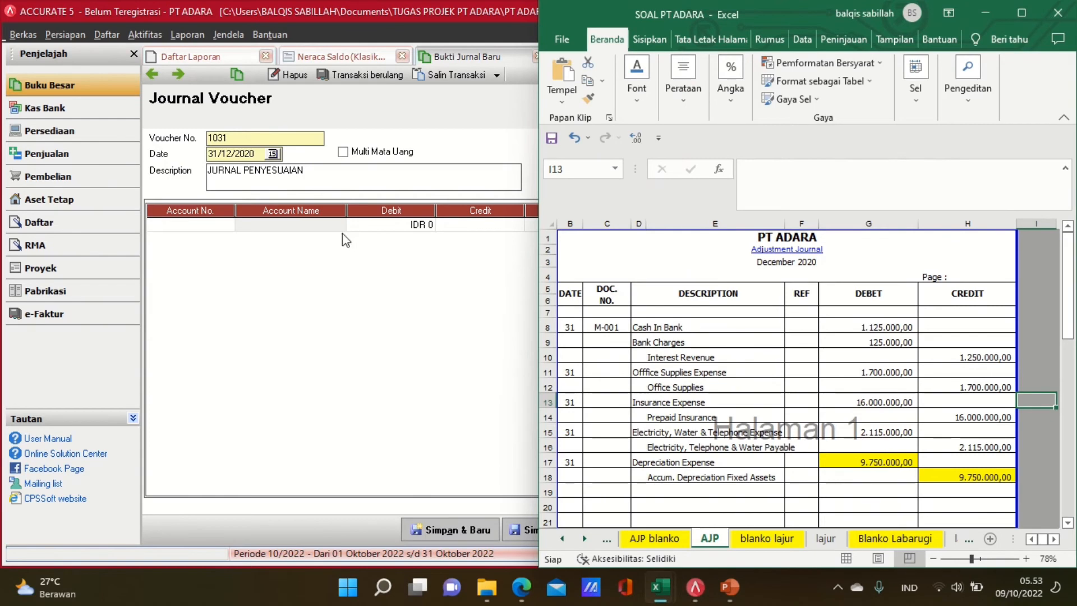
left_click(206, 226)
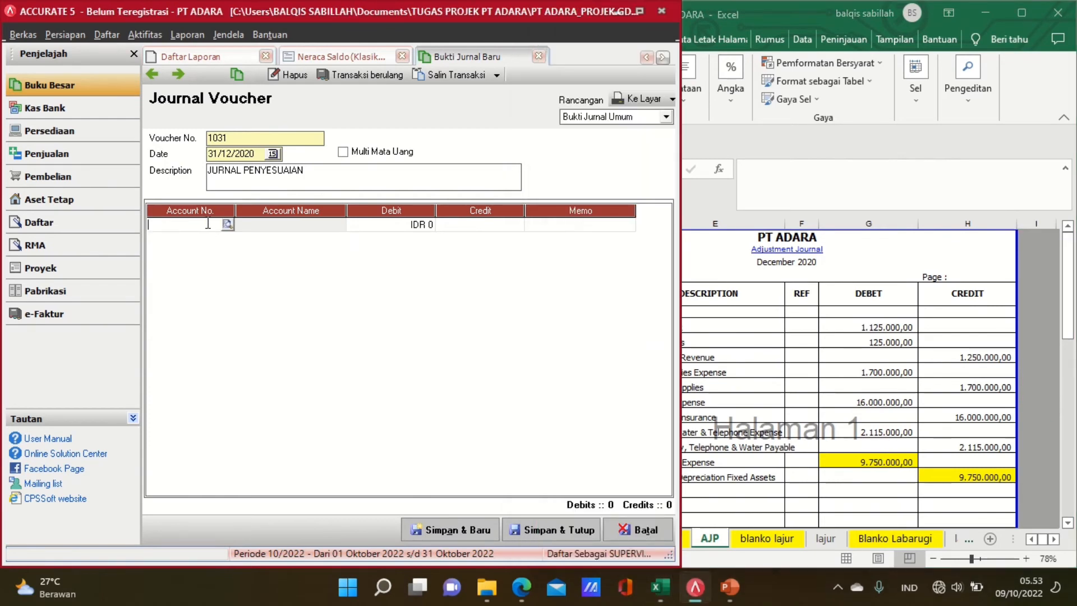
left_click(227, 225)
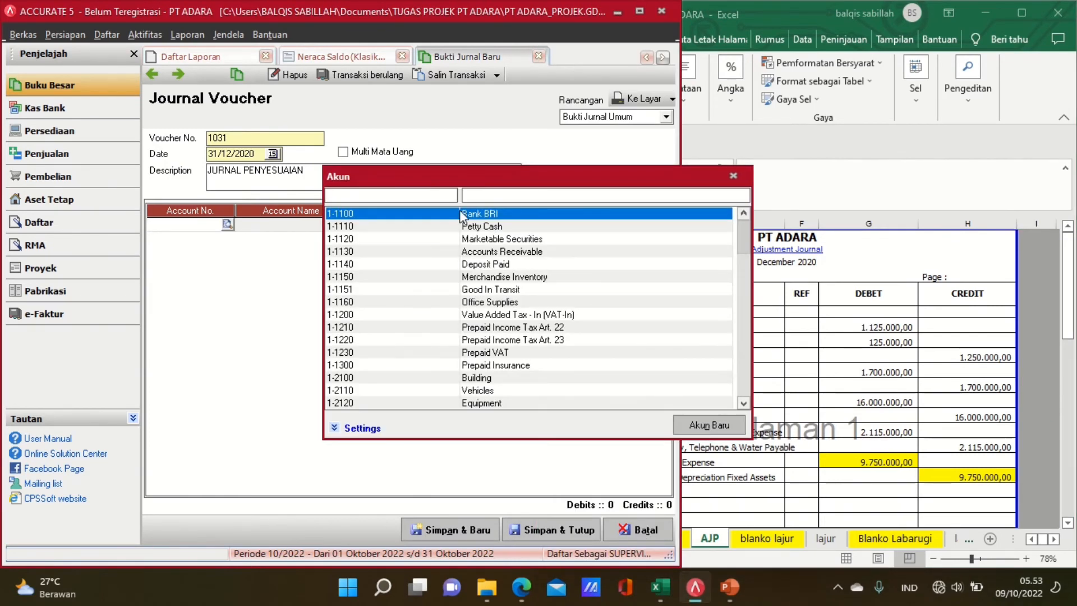
double_click(468, 215)
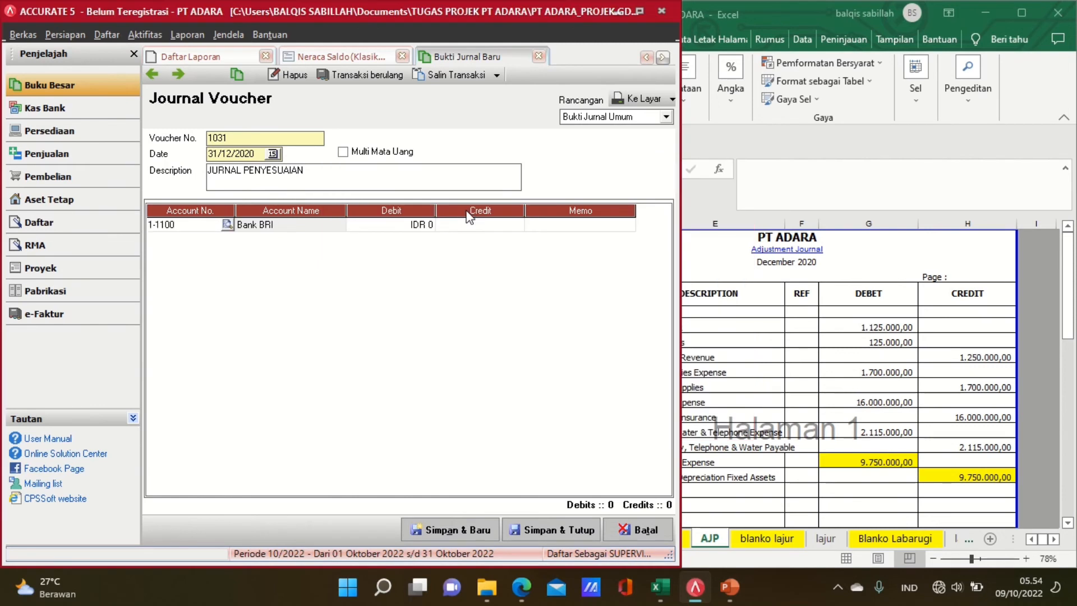
left_click(405, 228)
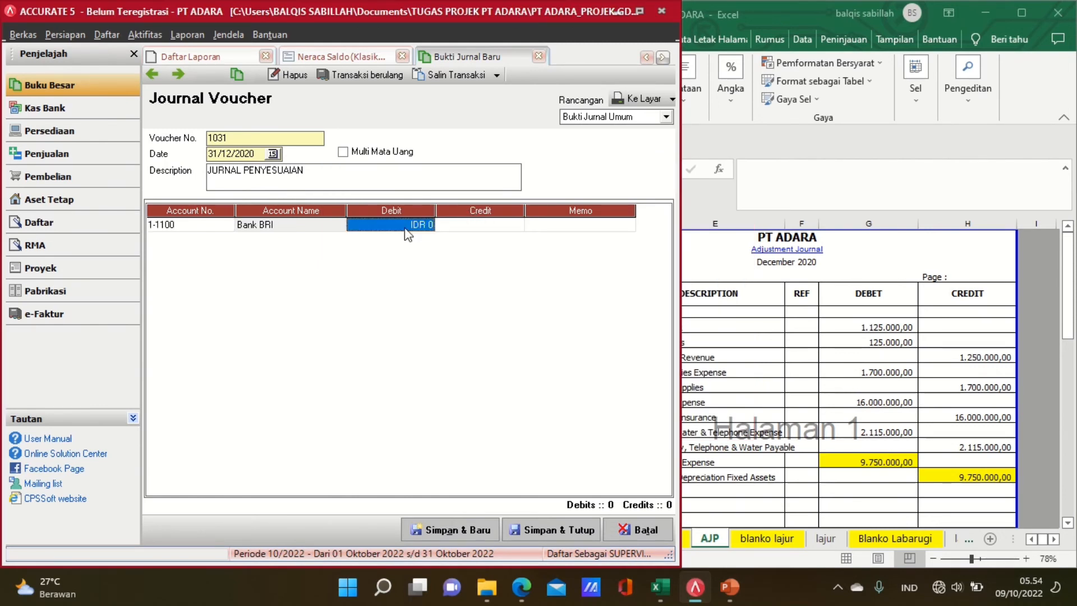
type("1125000")
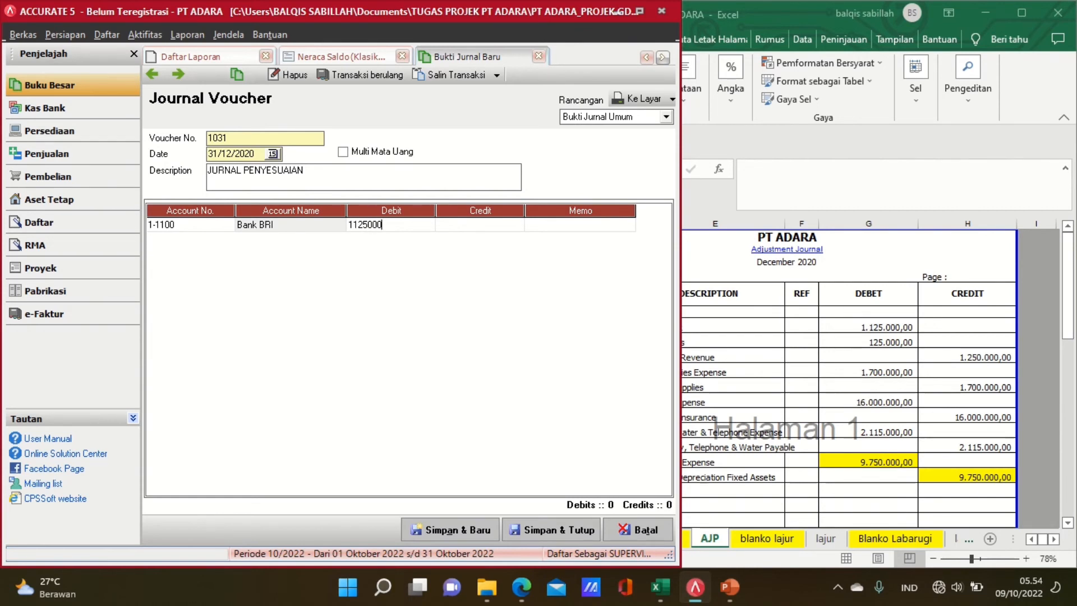
key("Return")
key("Return")
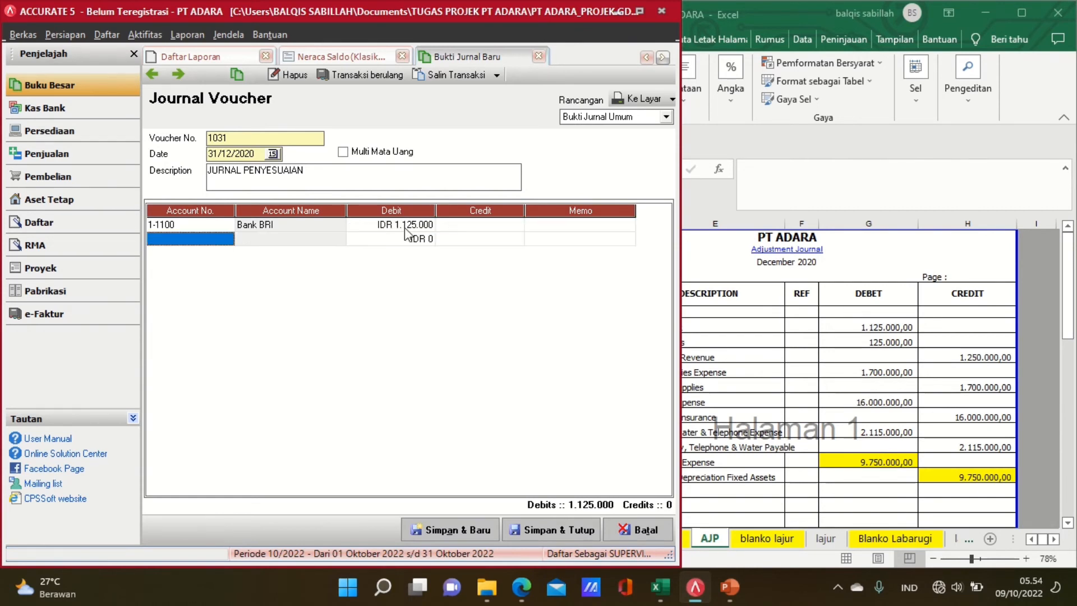
Add a journal line for account 9-1000 Bank Charges with a debit of 125.000 instead of the prefilled credit
left_click(752, 235)
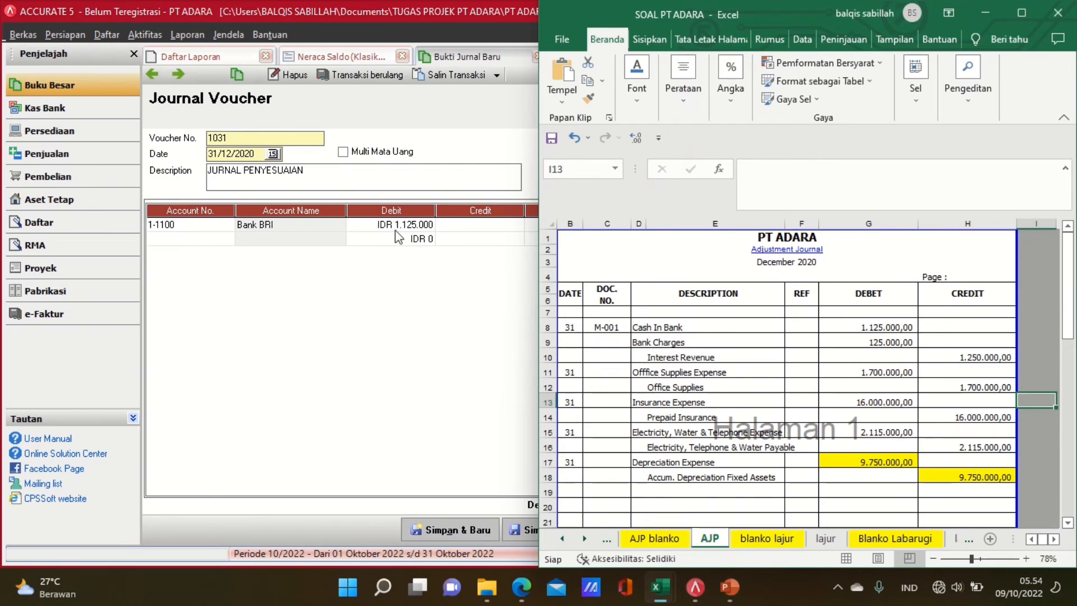
left_click(218, 239)
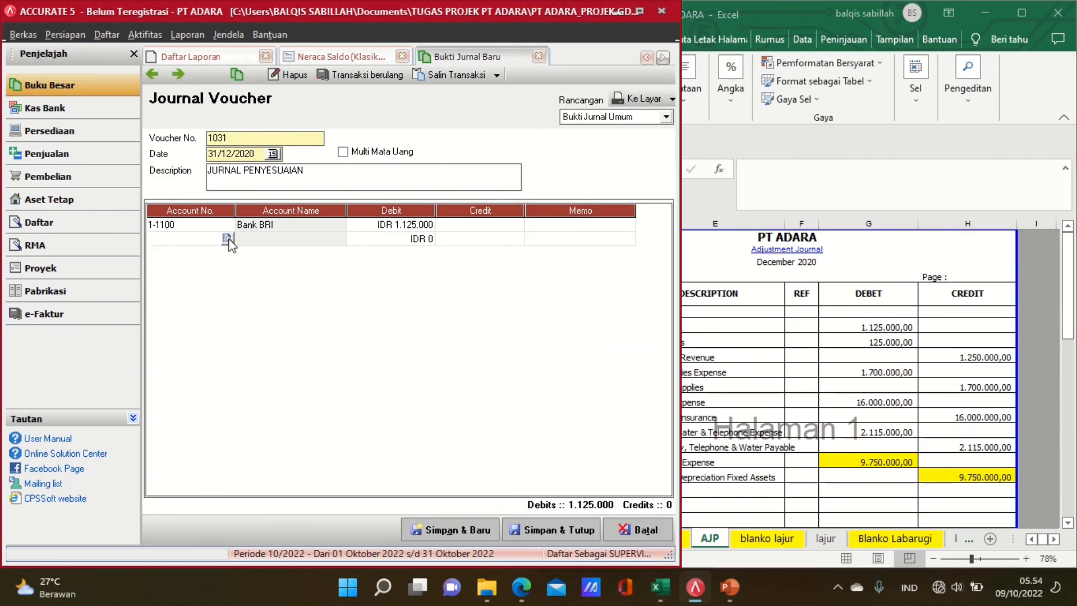
left_click(227, 240)
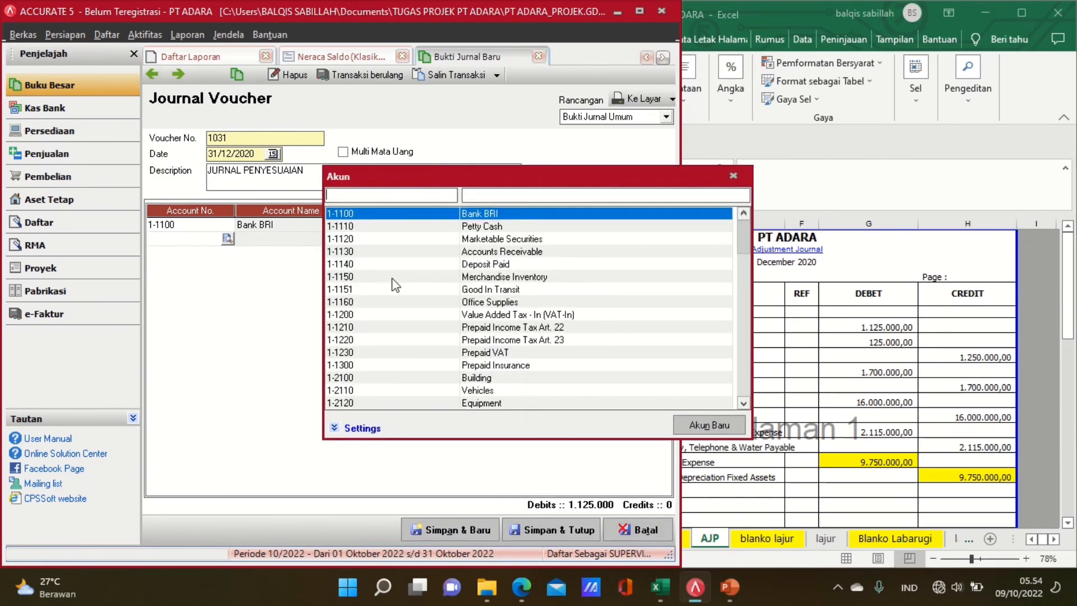
left_click(483, 196)
type("BAN")
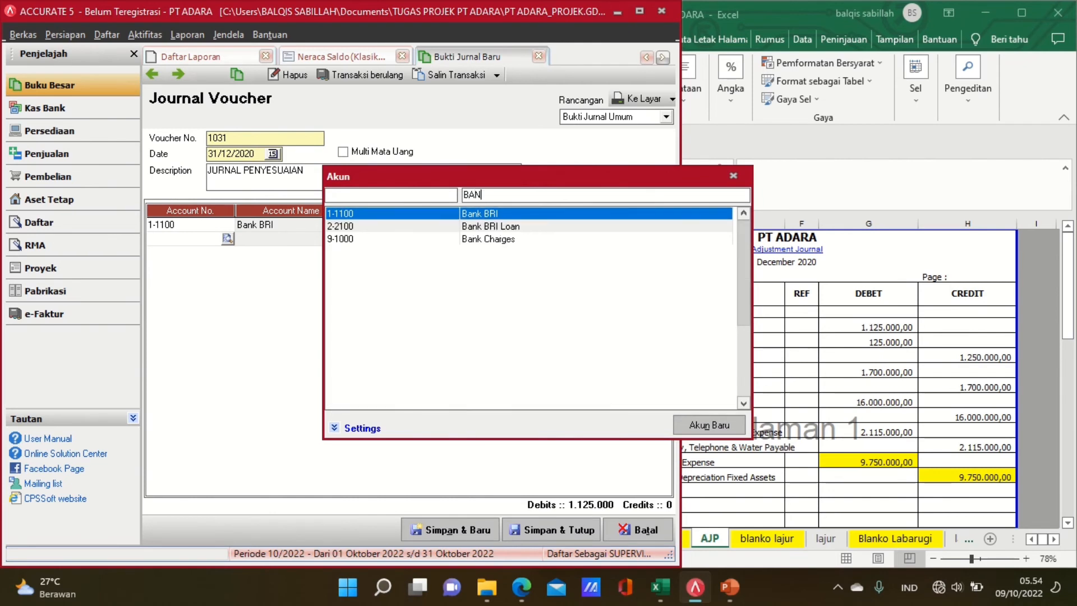
double_click(505, 238)
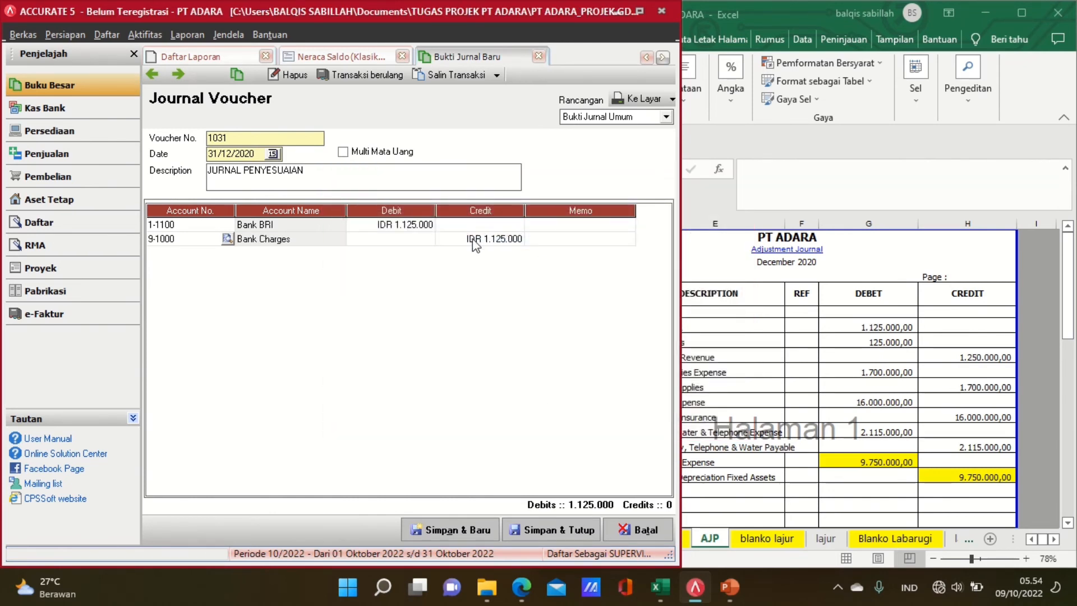
left_click(474, 240)
key("BackSpace")
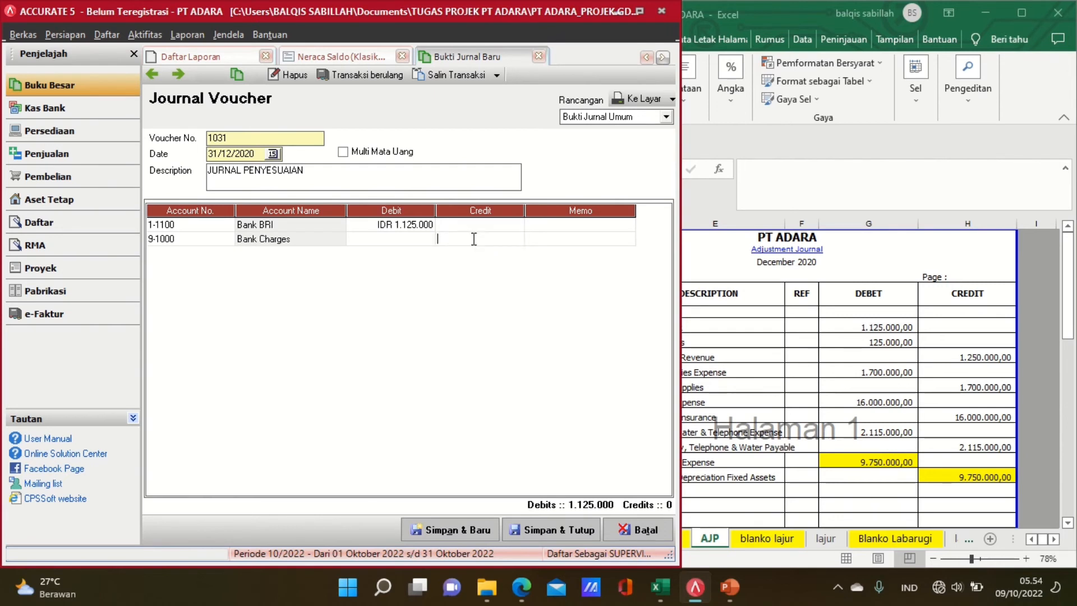
left_click(427, 241)
type("125.000")
key("Tab")
key("Tab")
key("Tab")
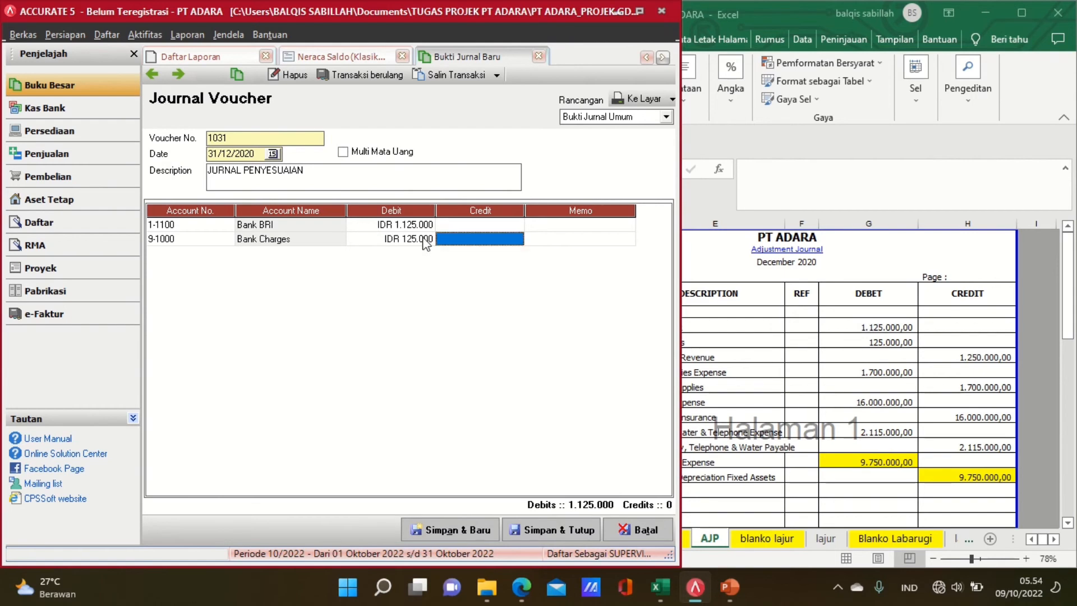
Add a journal line for account 8-1000 Interest Revenue with a credit of 1.250.000, then return to the AJP sheet in Excel
left_click(731, 320)
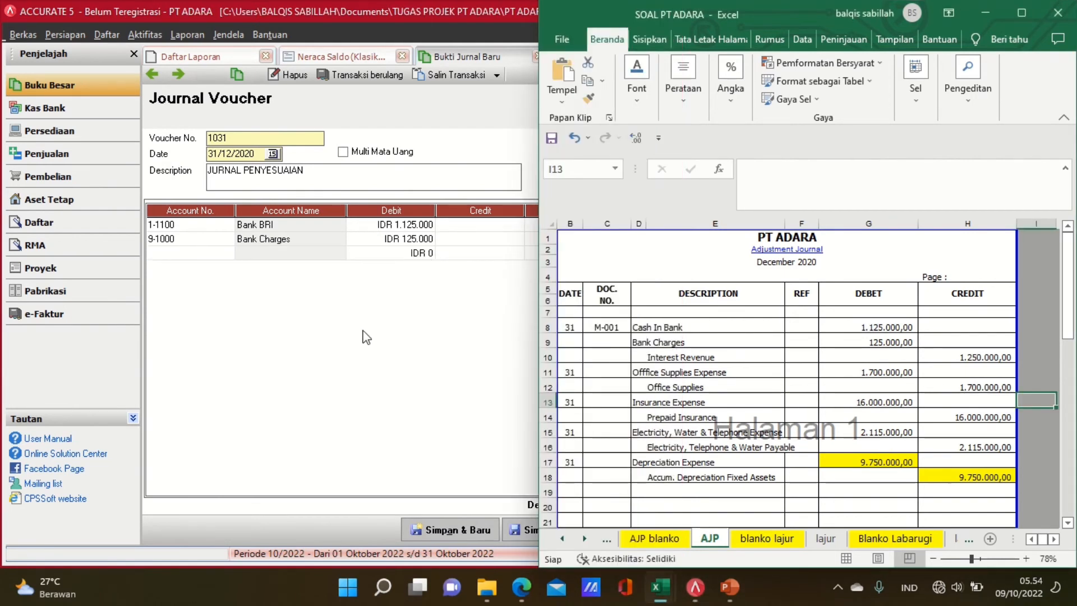
left_click(224, 256)
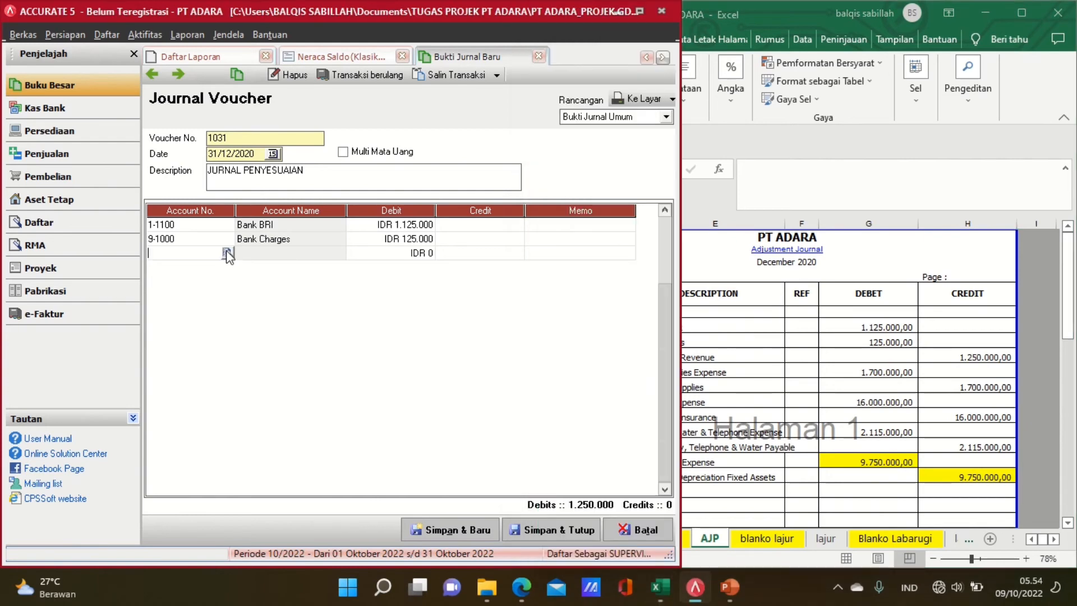
left_click(226, 250)
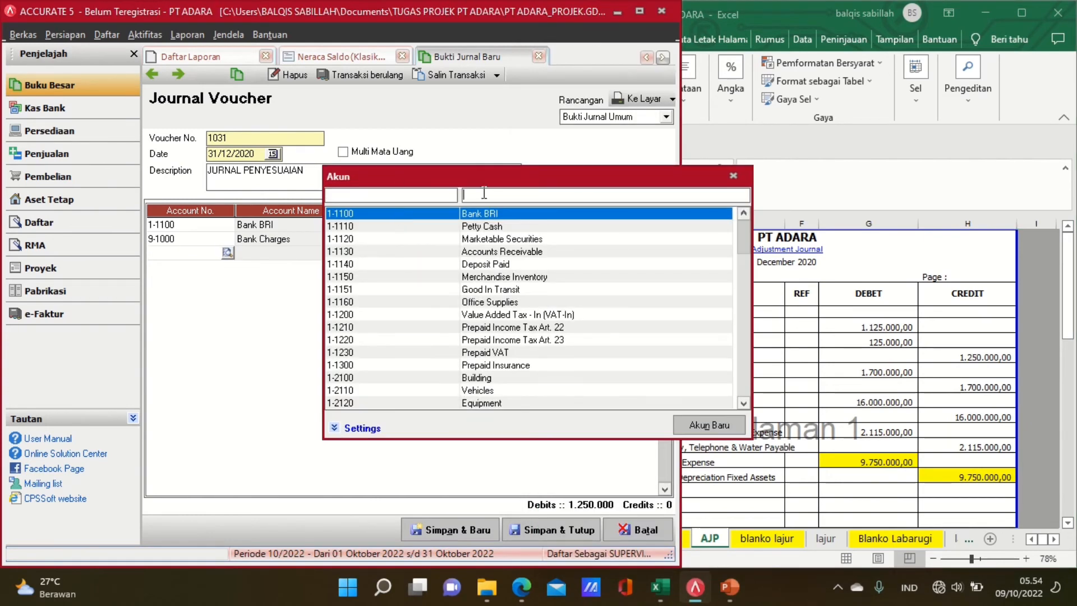
type("INT")
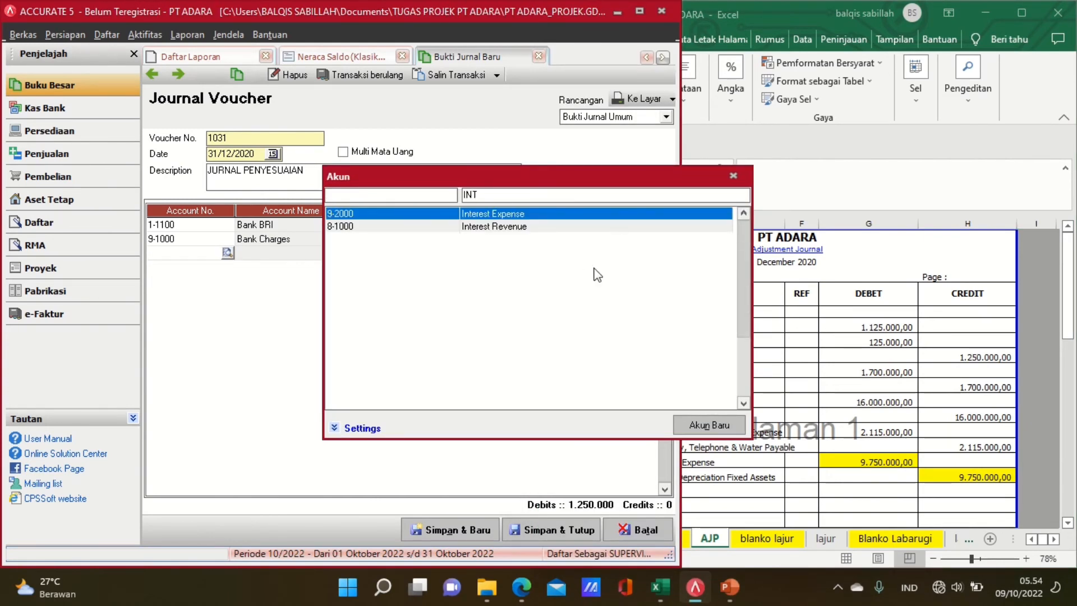
double_click(529, 227)
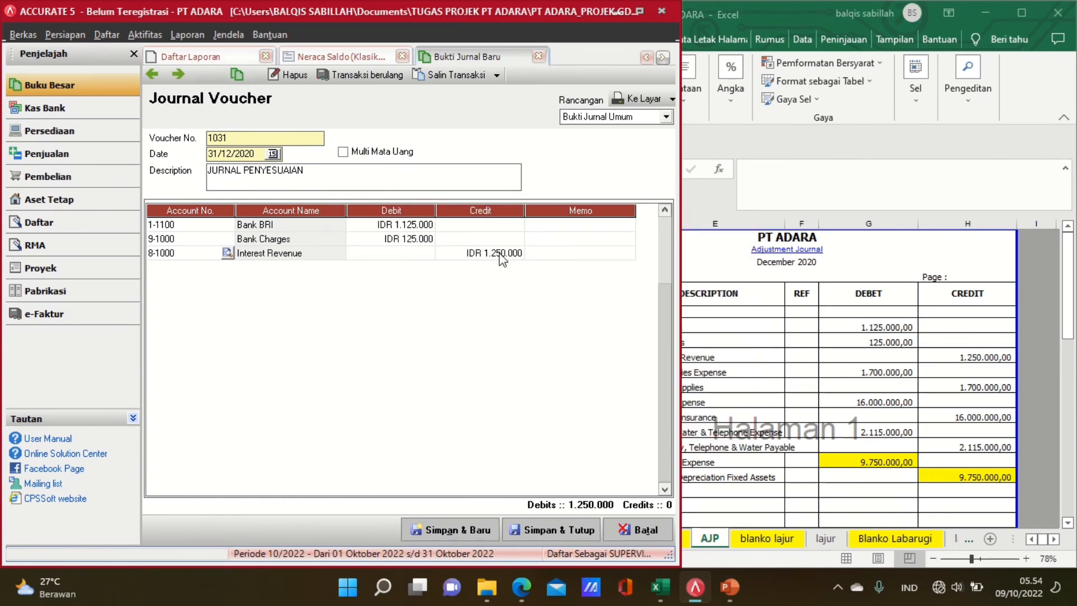
key("Tab")
key("Tab")
key("Tab")
key("Tab")
key("Tab")
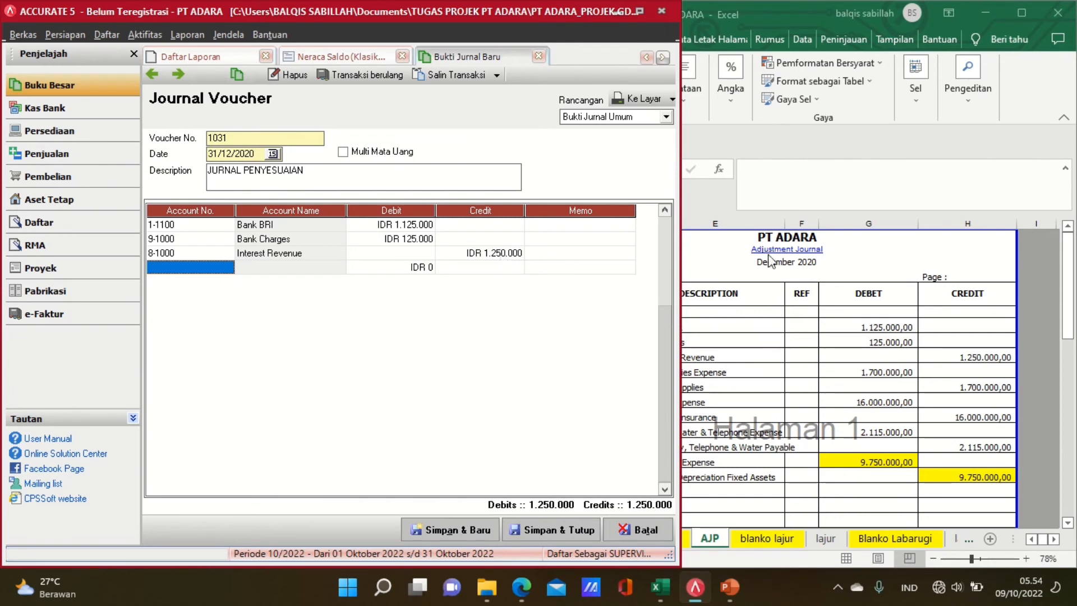
left_click(902, 313)
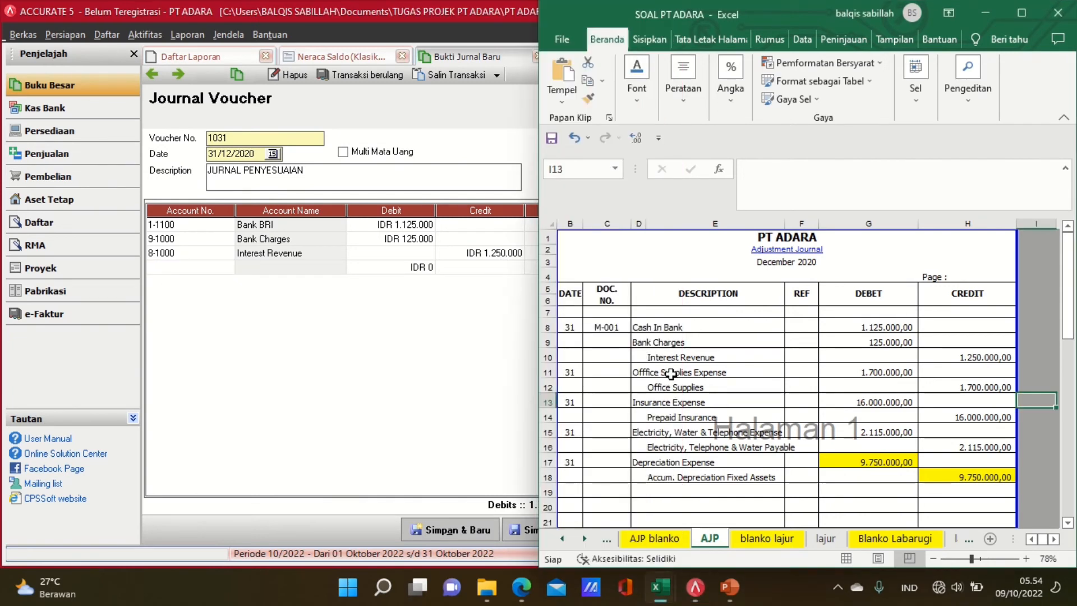
Add a journal line for account 6-1600 Office Supplies Expense with a debit of 1.700.000
left_click(215, 272)
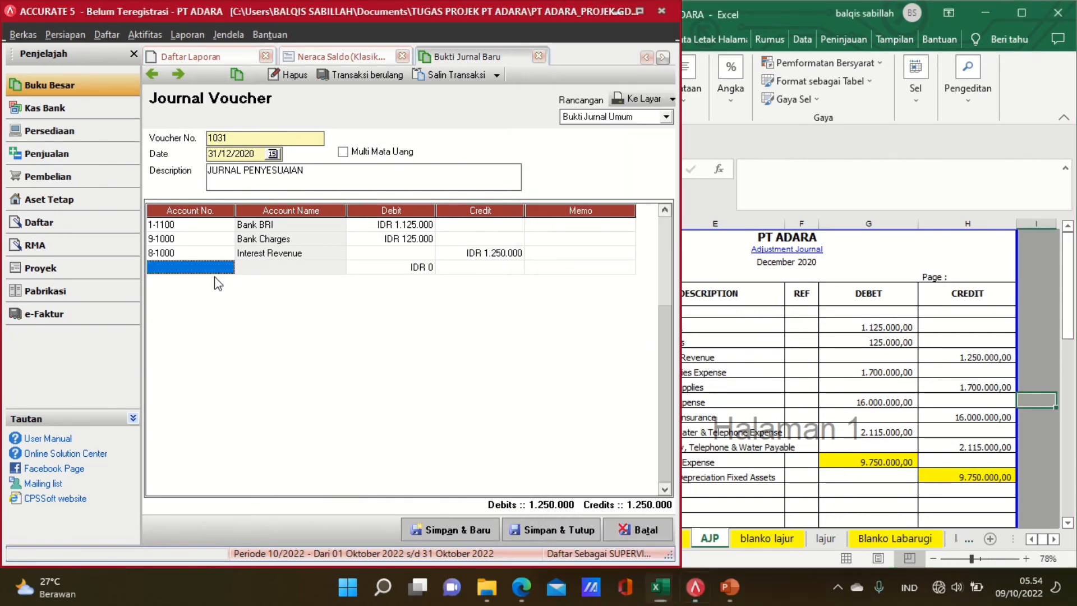
left_click(225, 272)
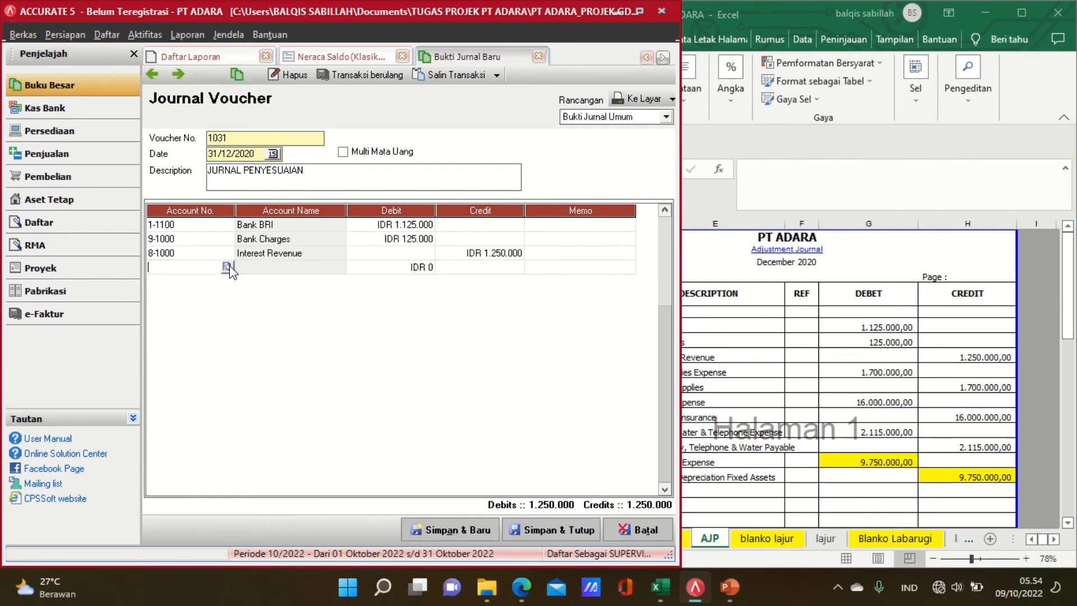
left_click(228, 267)
left_click(481, 196)
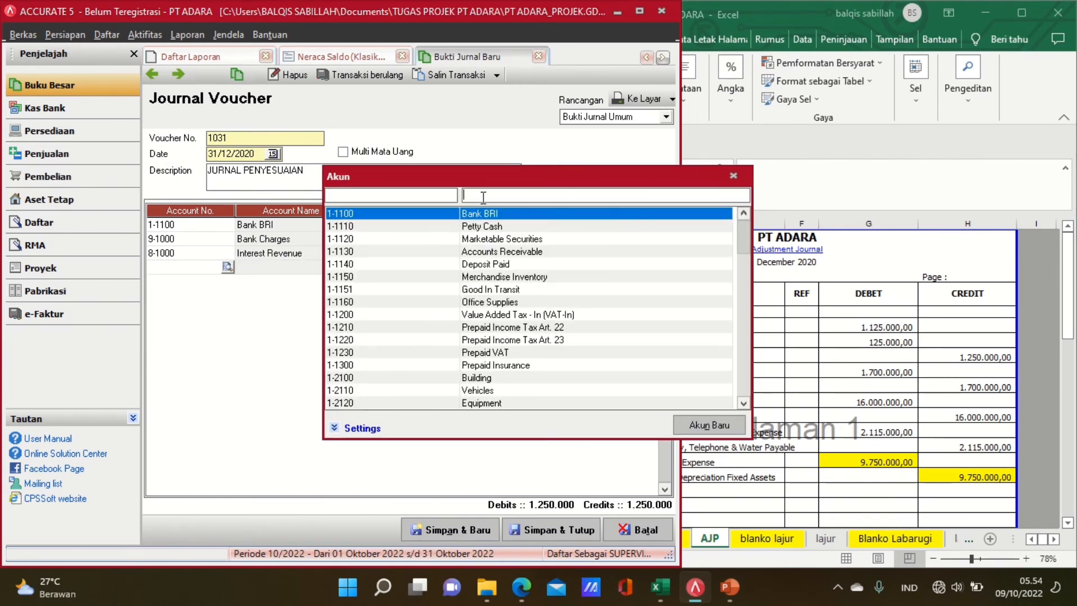
type("OFF")
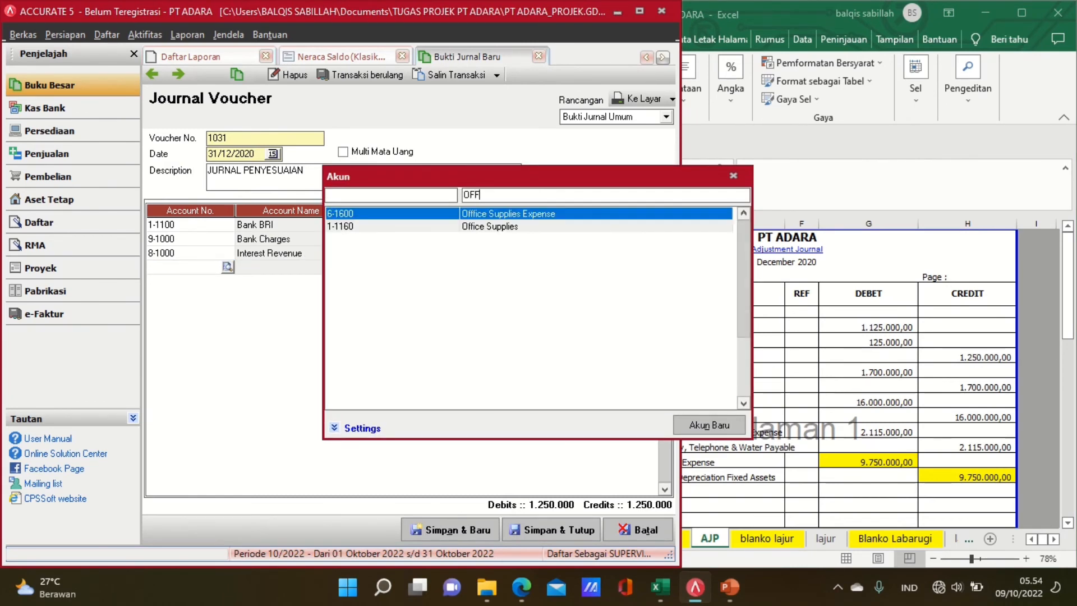
double_click(537, 214)
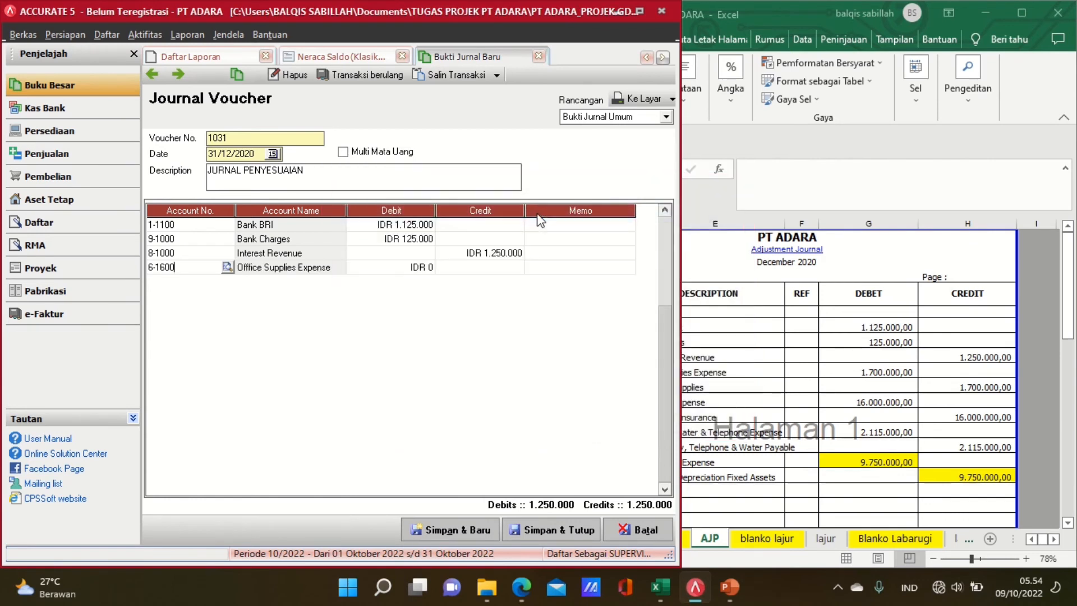
left_click(416, 271)
type("1.")
type("7")
type("00.000")
key("Tab")
key("Tab")
key("Tab")
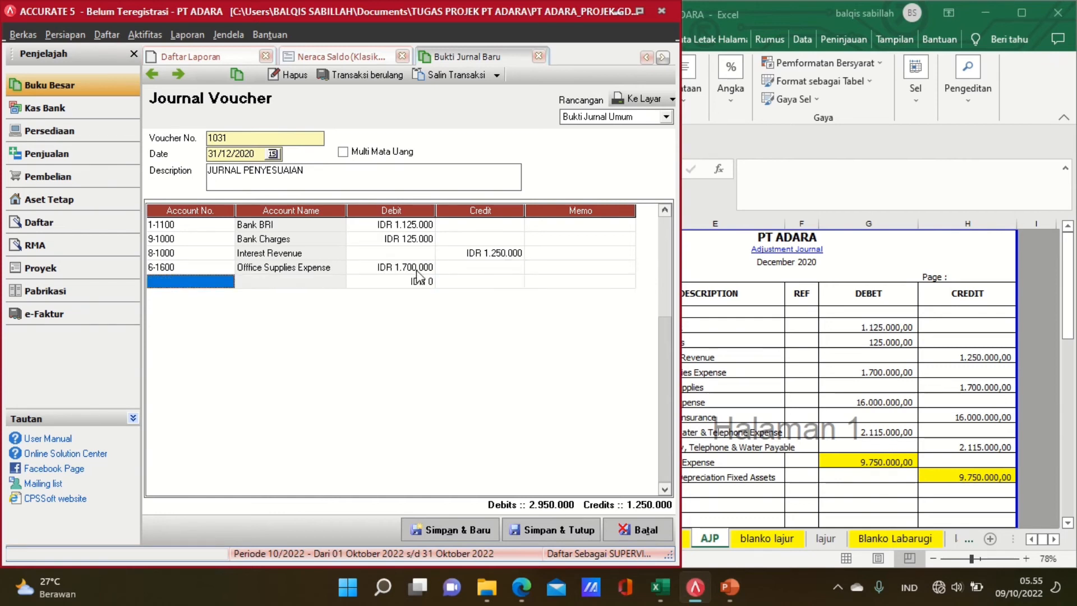
Consult the AJP sheet and add a journal line for account 1-1160 Office Supplies with a credit of 1.700.000
left_click(741, 357)
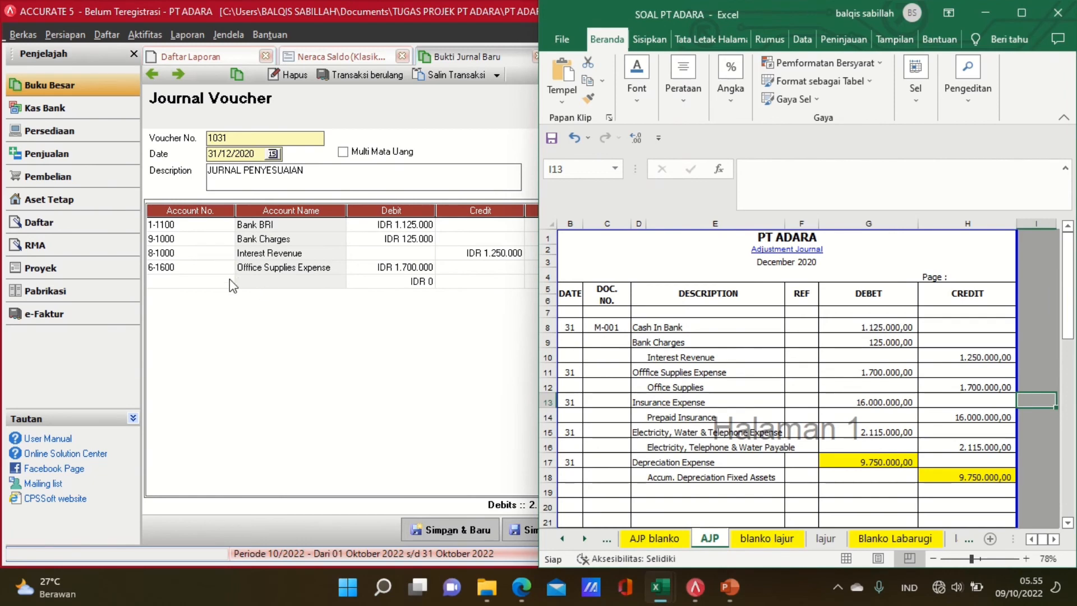
left_click(230, 280)
left_click(227, 281)
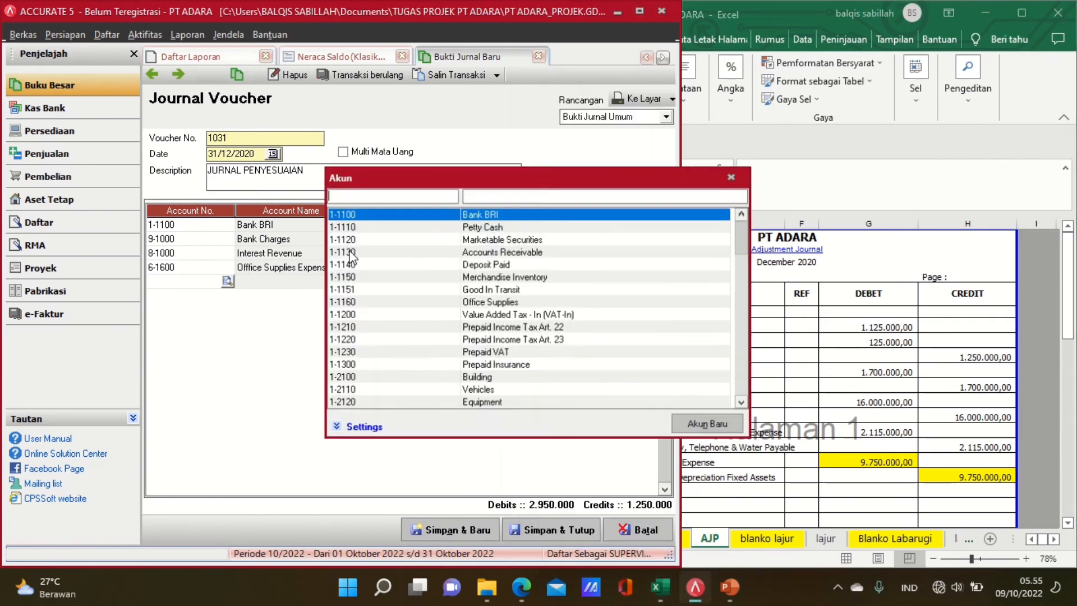
left_click(481, 196)
type("OFF")
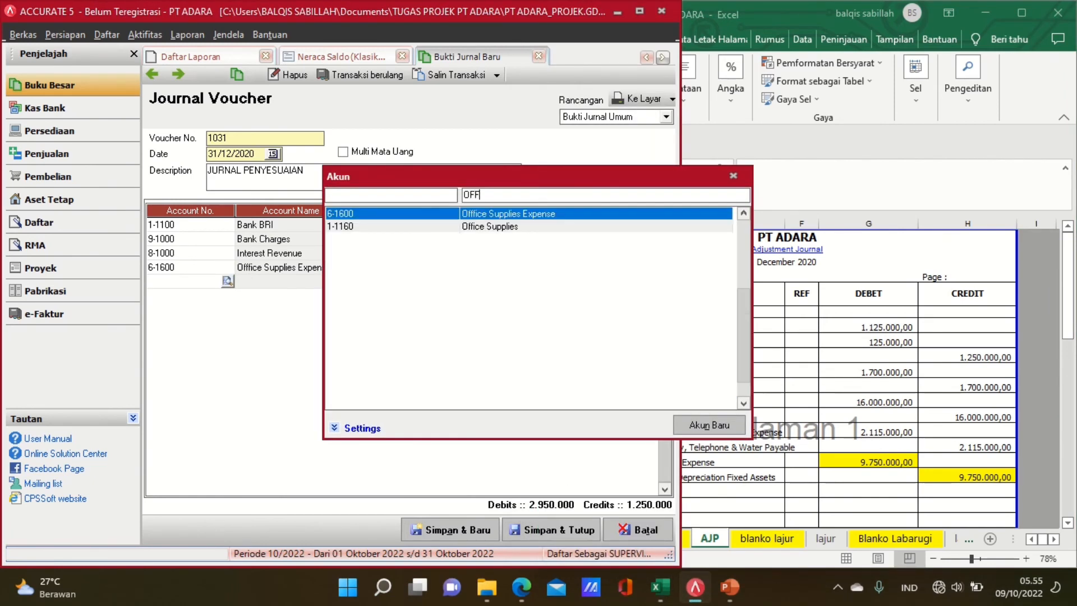
double_click(502, 227)
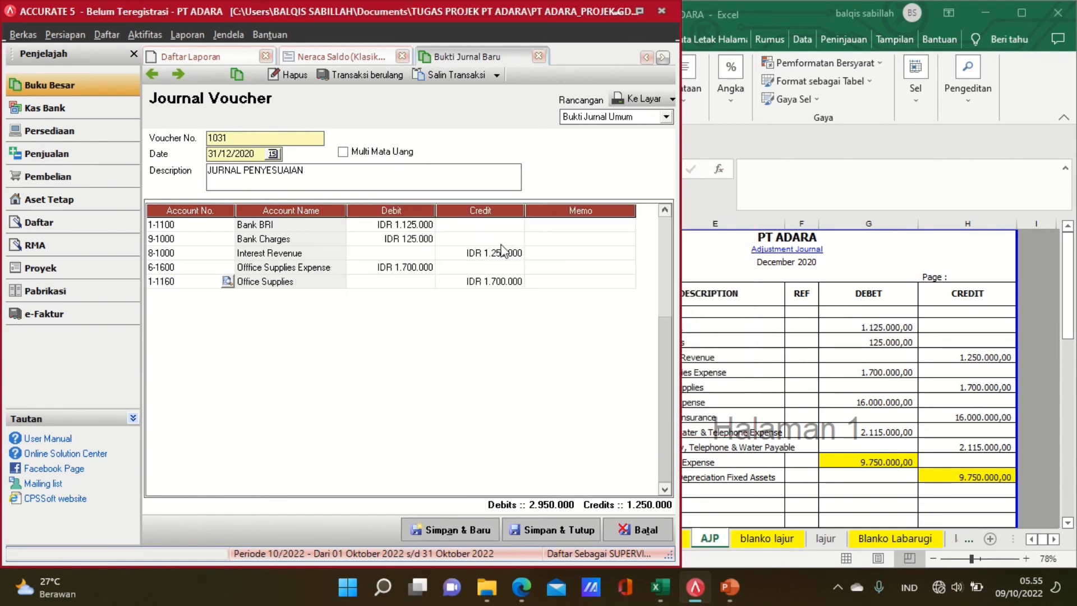
key("Tab")
key("Tab")
key("Tab")
key("Tab")
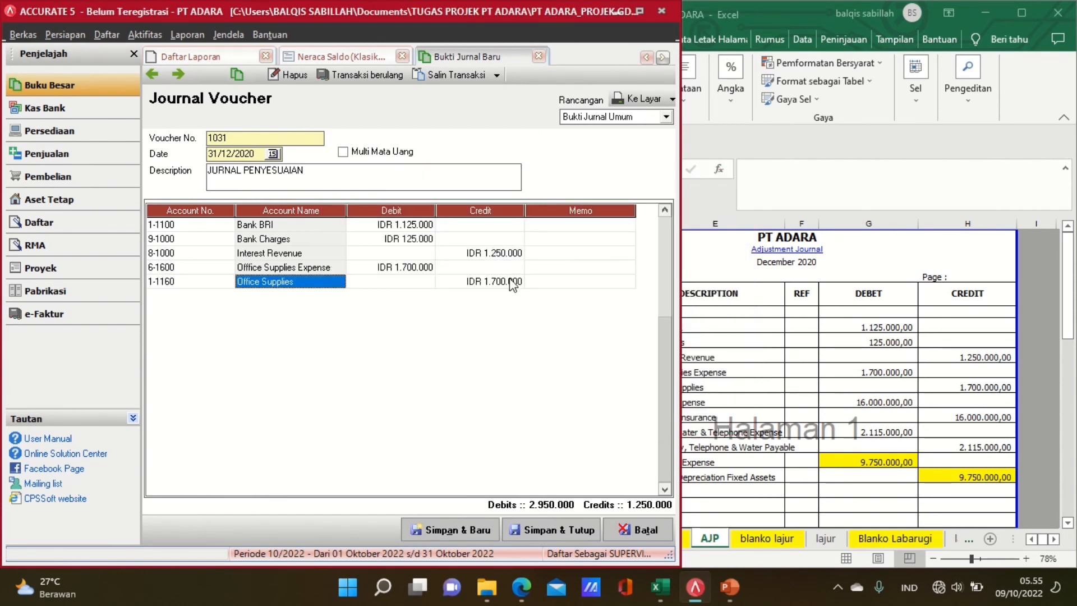
key("Tab")
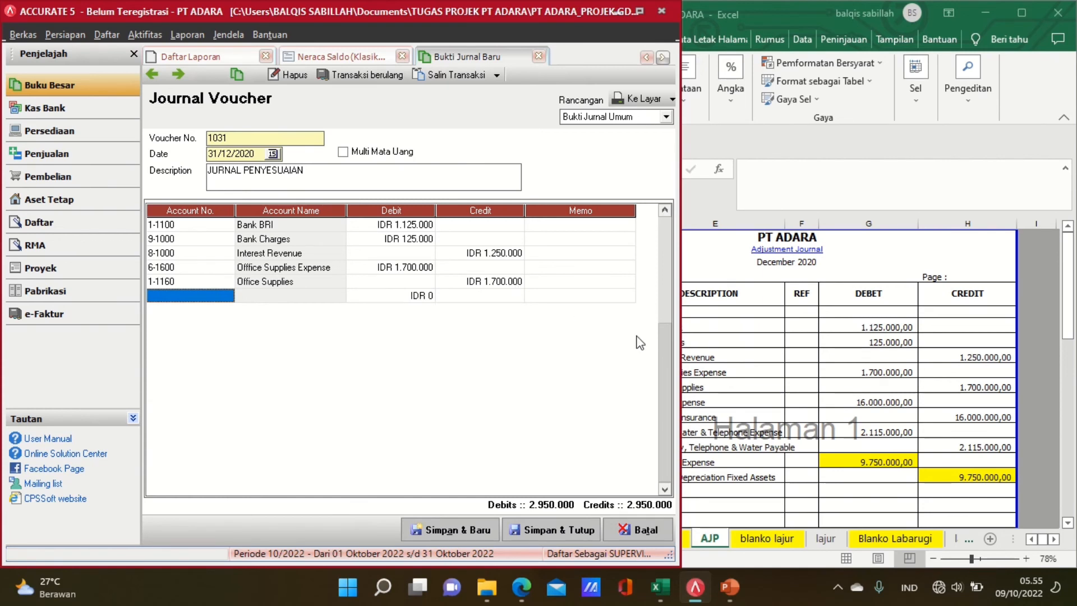
Consult the AJP sheet and add a journal line for account 6-1200 Insurance Expense with a debit of 16.000.000
left_click(716, 342)
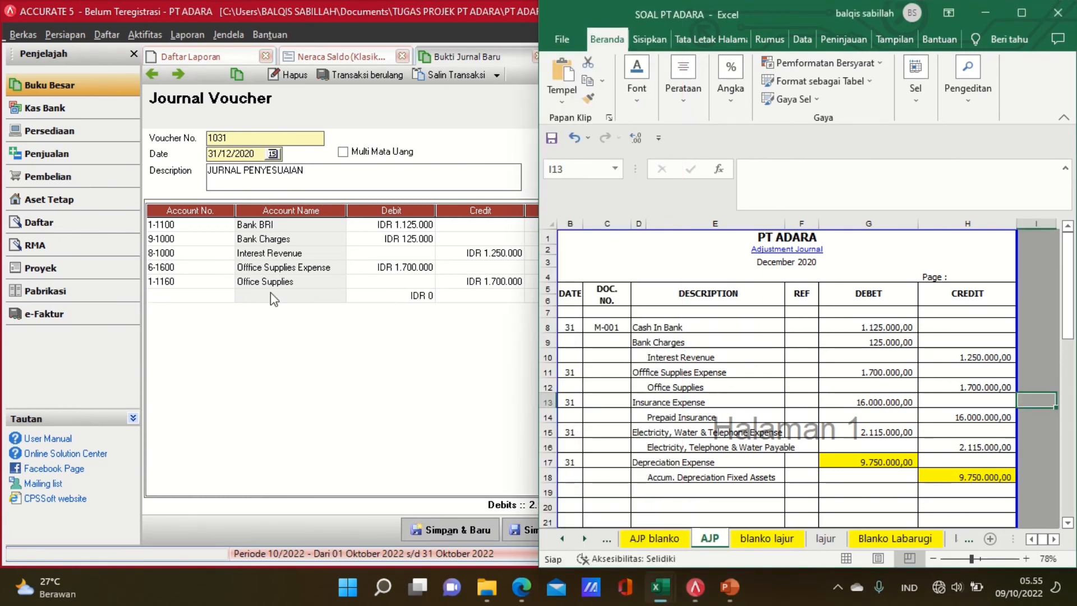
left_click(218, 288)
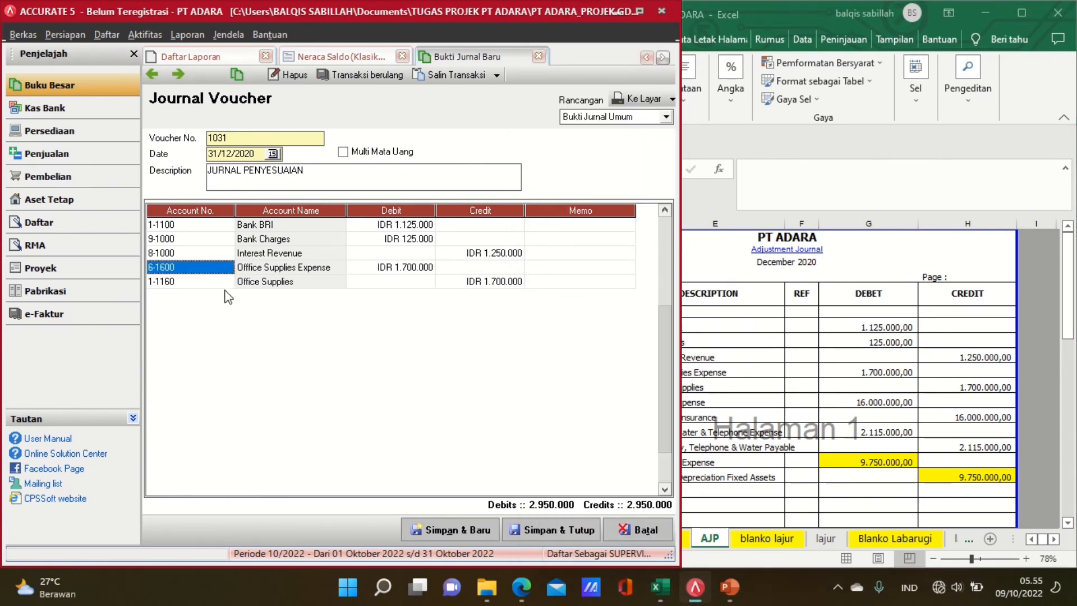
left_click(214, 283)
key("Tab")
key("Tab")
key("Tab")
key("Tab")
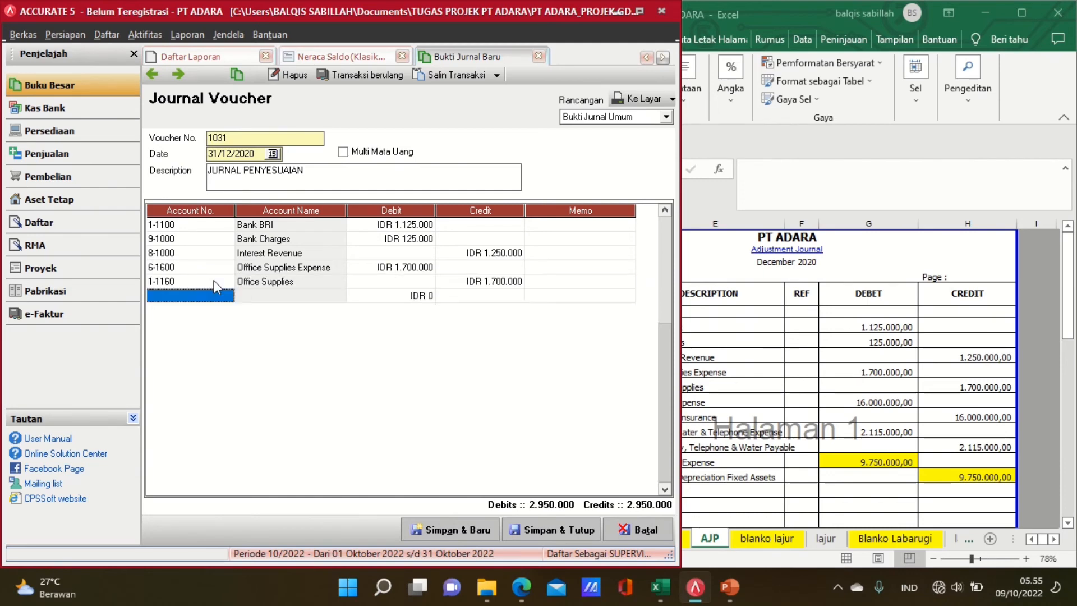
left_click(227, 298)
left_click(227, 295)
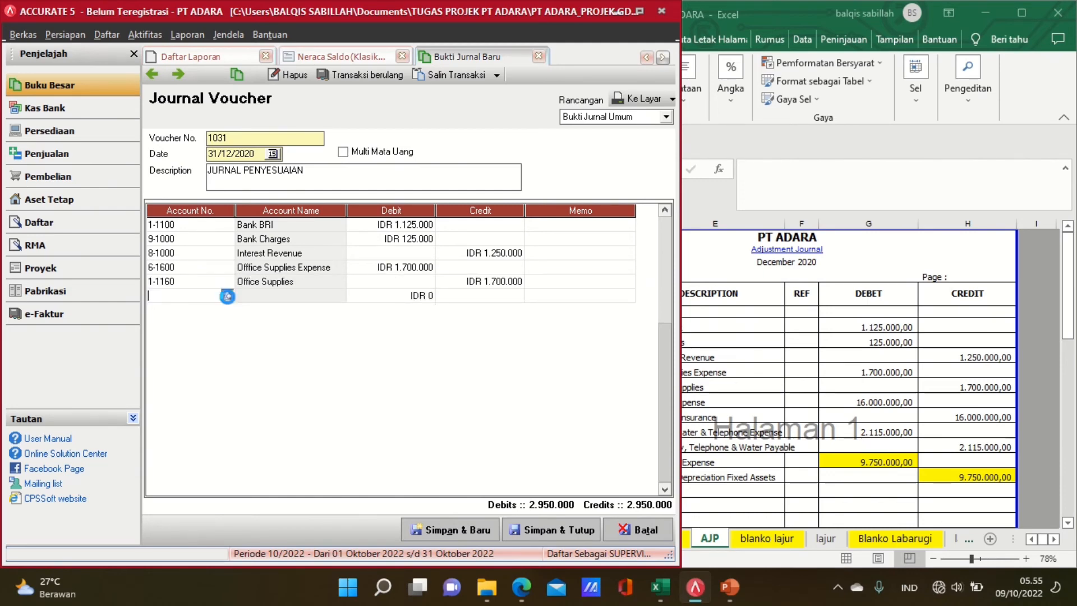
type("INSU")
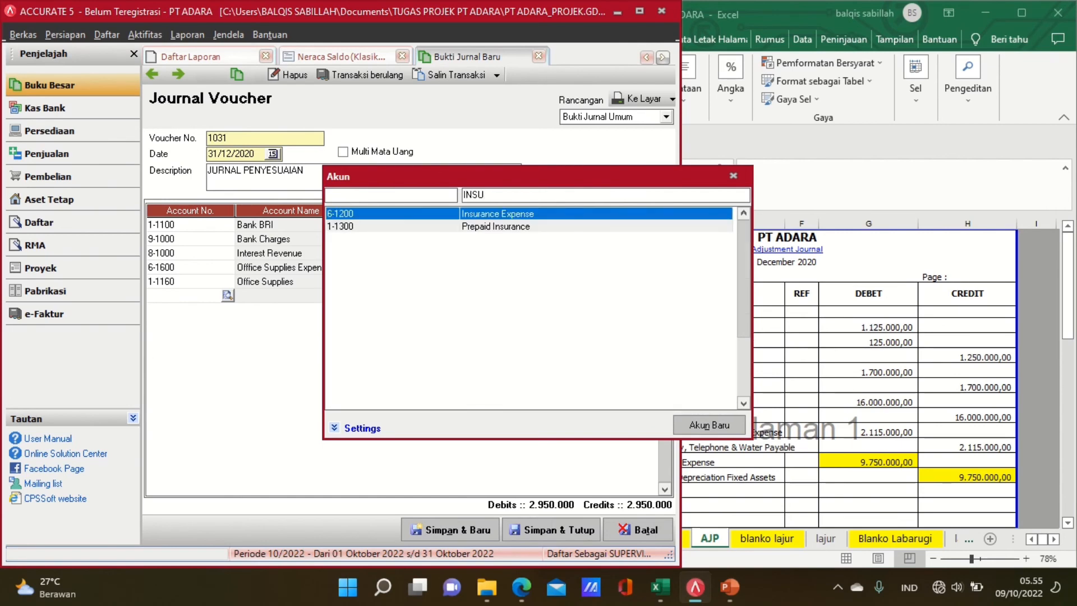
double_click(472, 213)
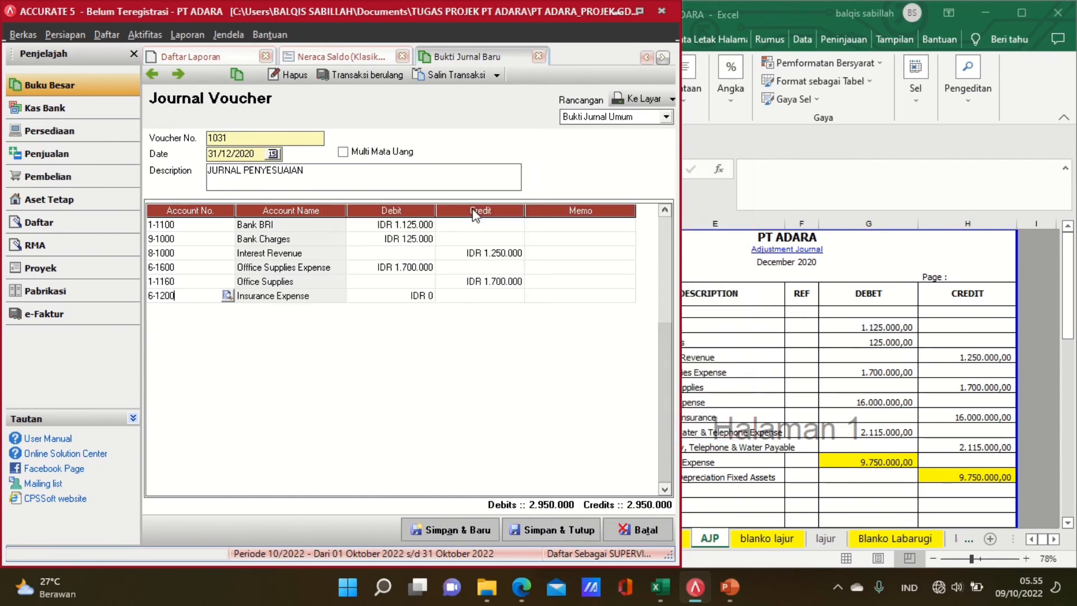
left_click(416, 298)
type("16000000")
key("Tab")
key("Tab")
key("Tab")
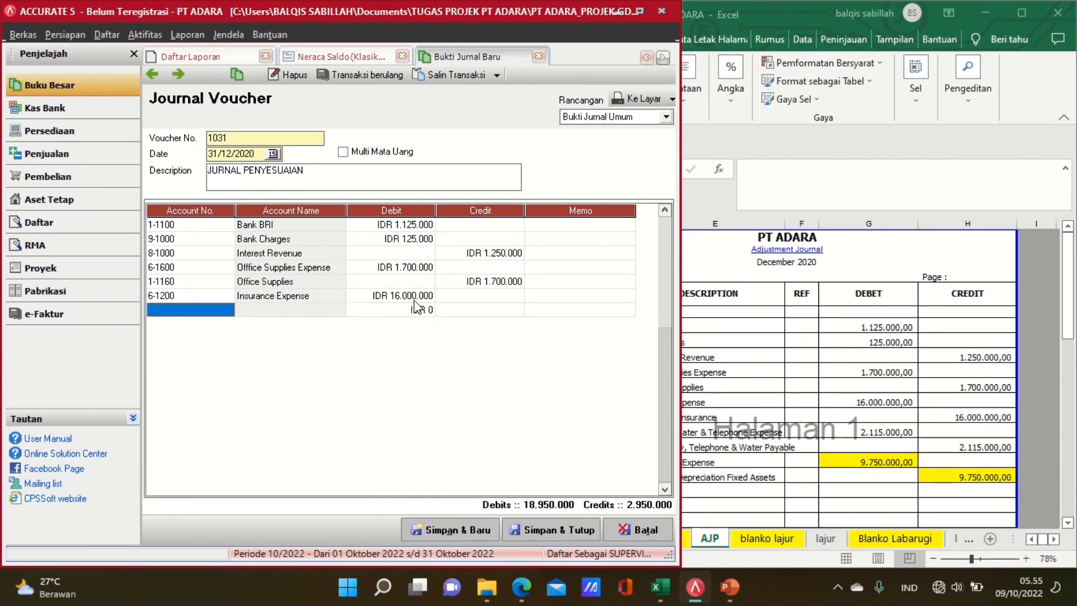
Consult the AJP sheet and add a journal line for account 1-1300 Prepaid Insurance with a credit of 16.000.000
key("alt+Tab")
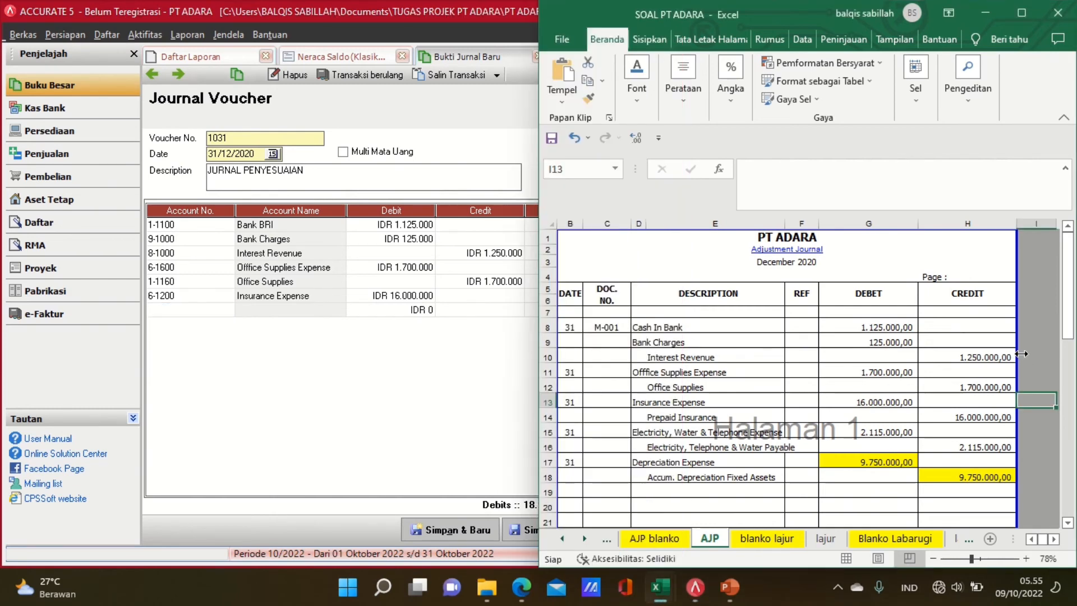
left_click(294, 355)
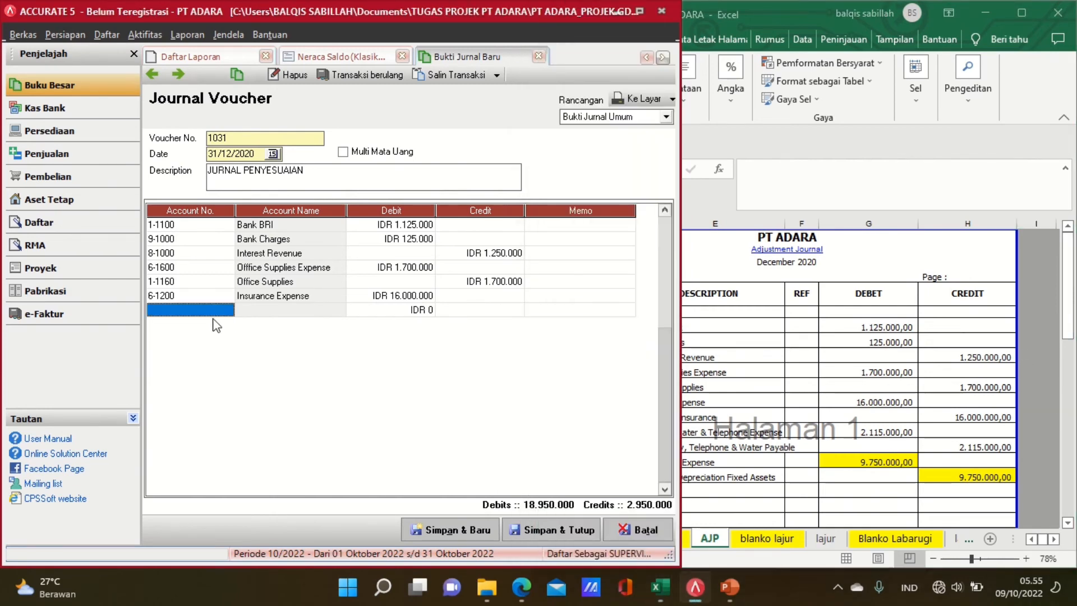
left_click(227, 300)
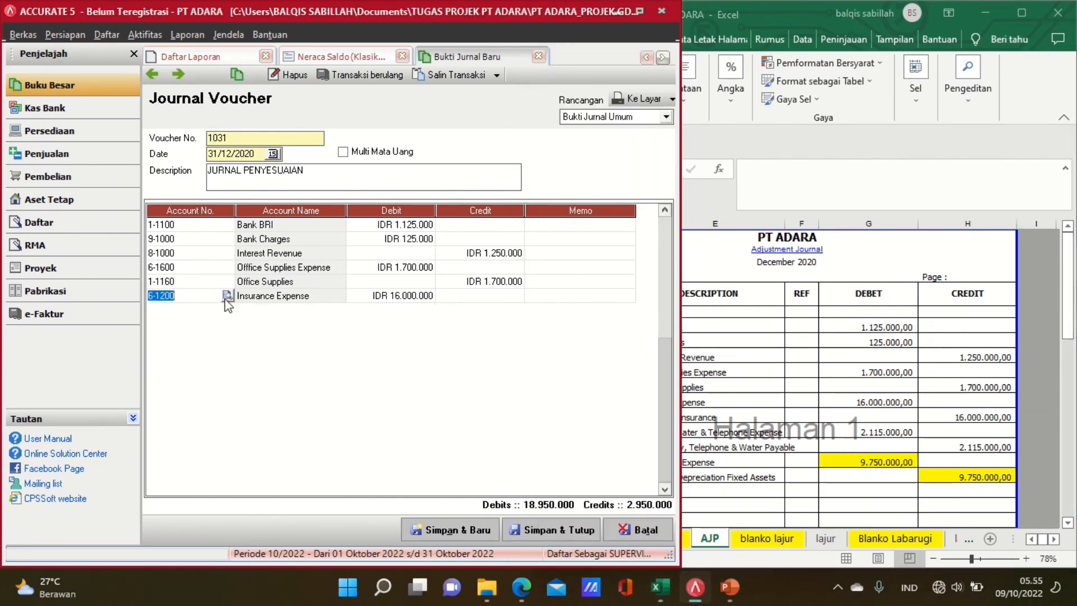
key("Tab")
key("Tab")
key("Tab")
key("Tab")
key("Tab")
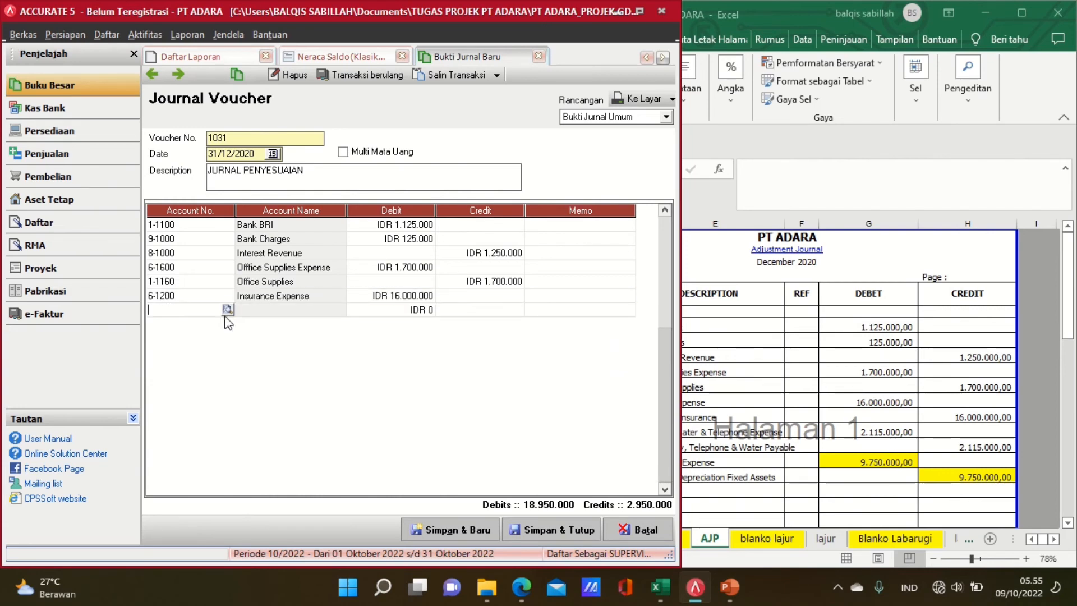
left_click(227, 310)
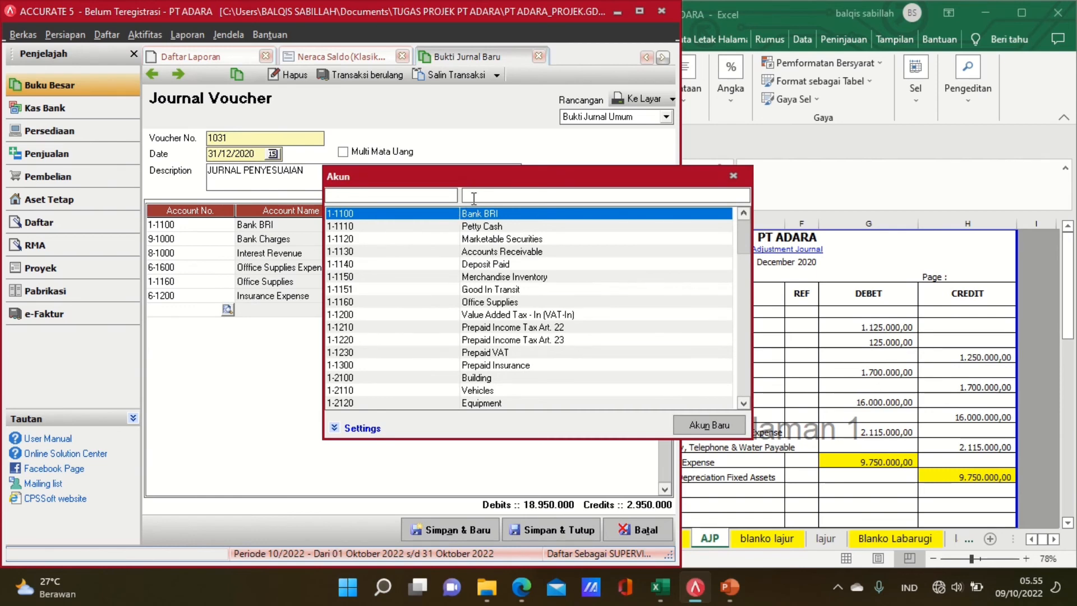
type("PRE")
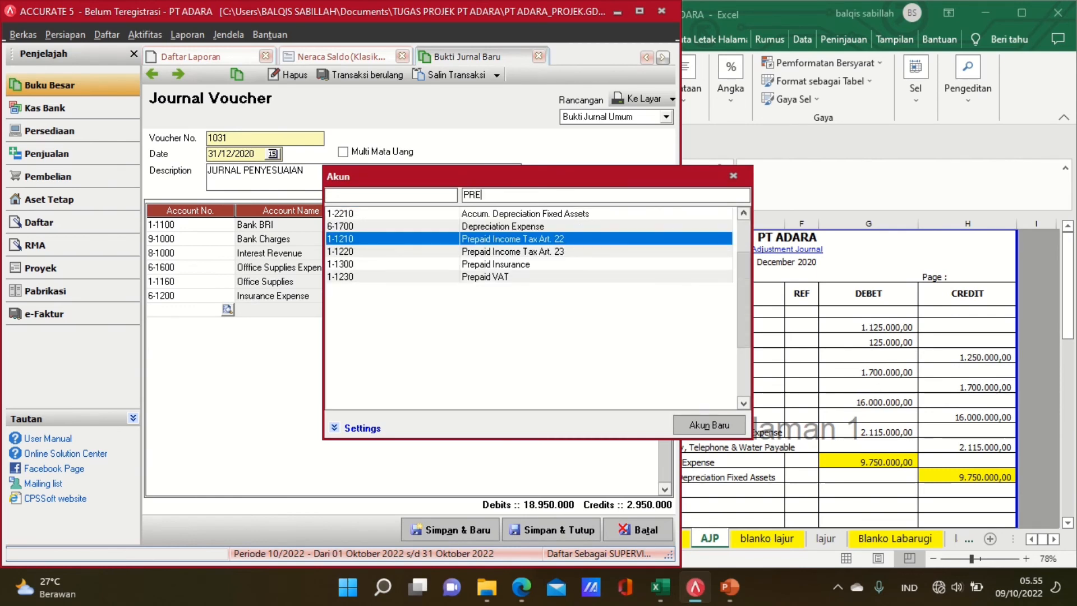
double_click(521, 265)
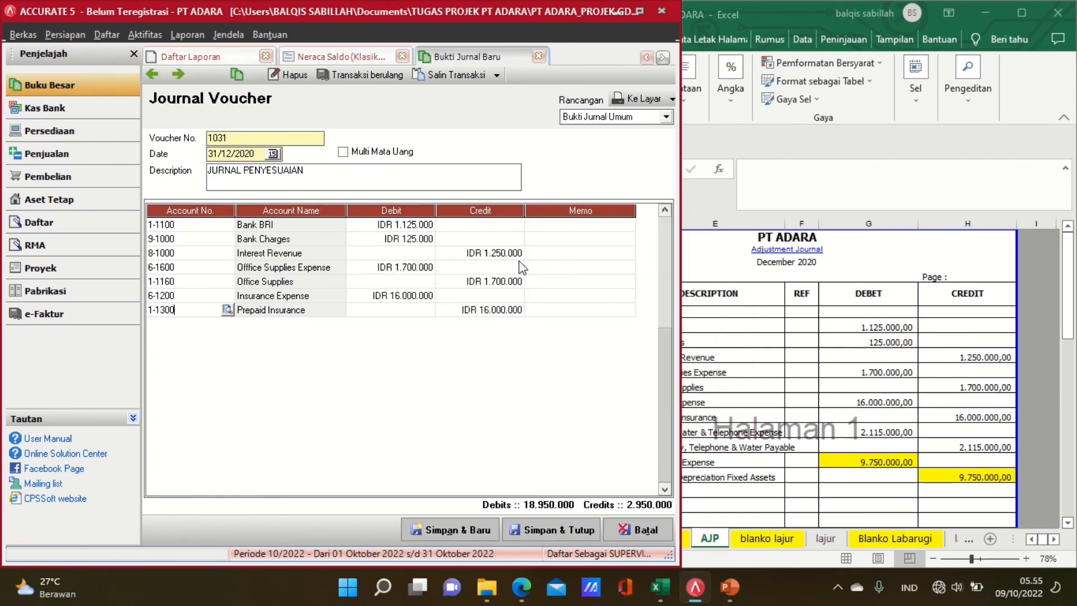
key("Tab")
key("Tab")
key("Tab")
key("Tab")
key("Tab")
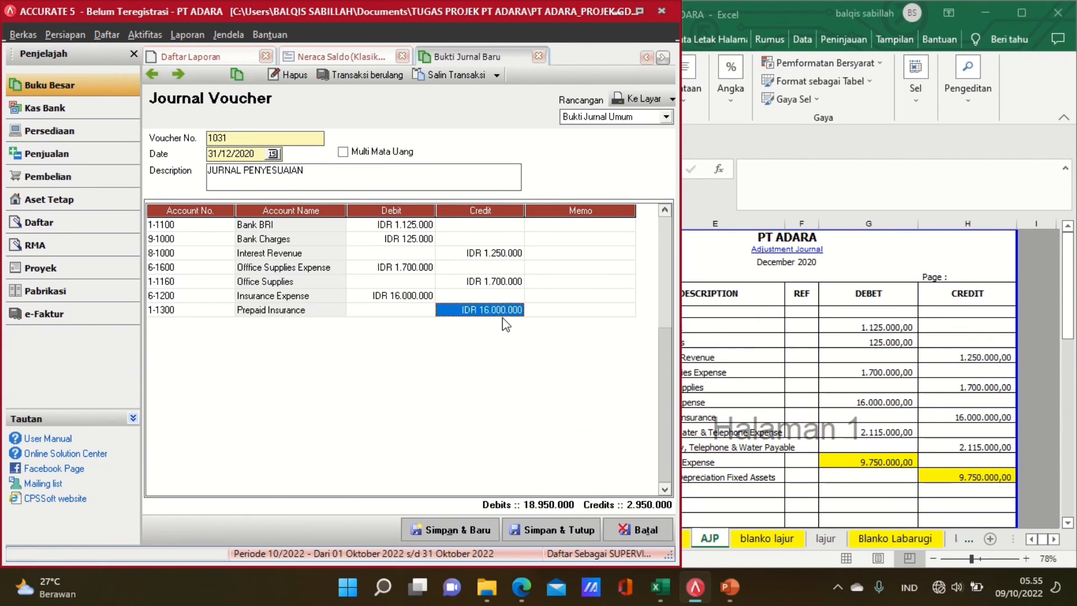
Add a journal line for account 6-1300 Electricity, Water & Telephone Expense with a debit of 9.750.000
left_click(821, 348)
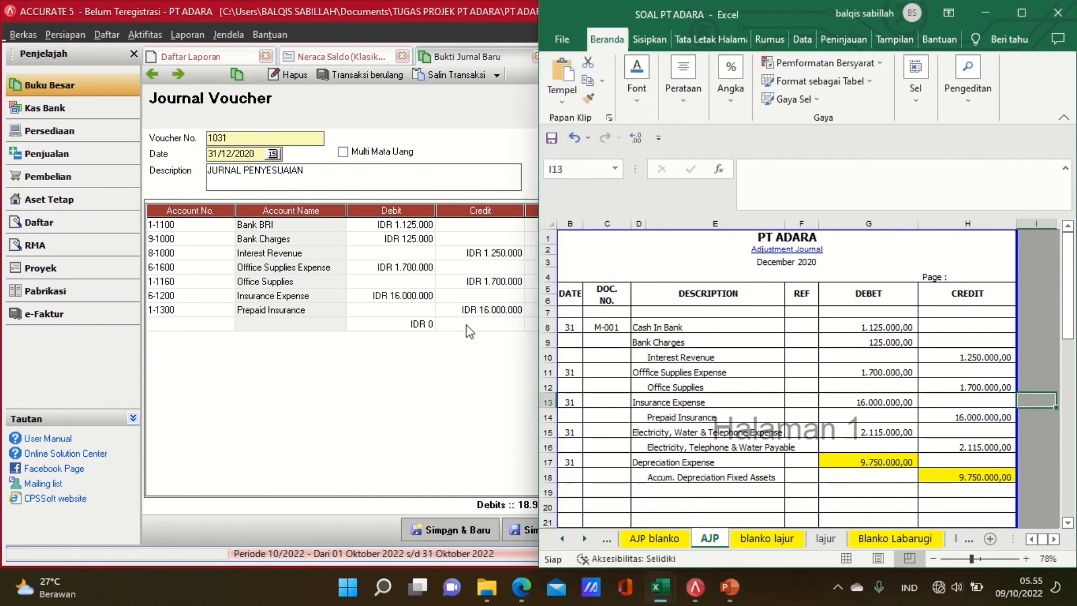
left_click(198, 324)
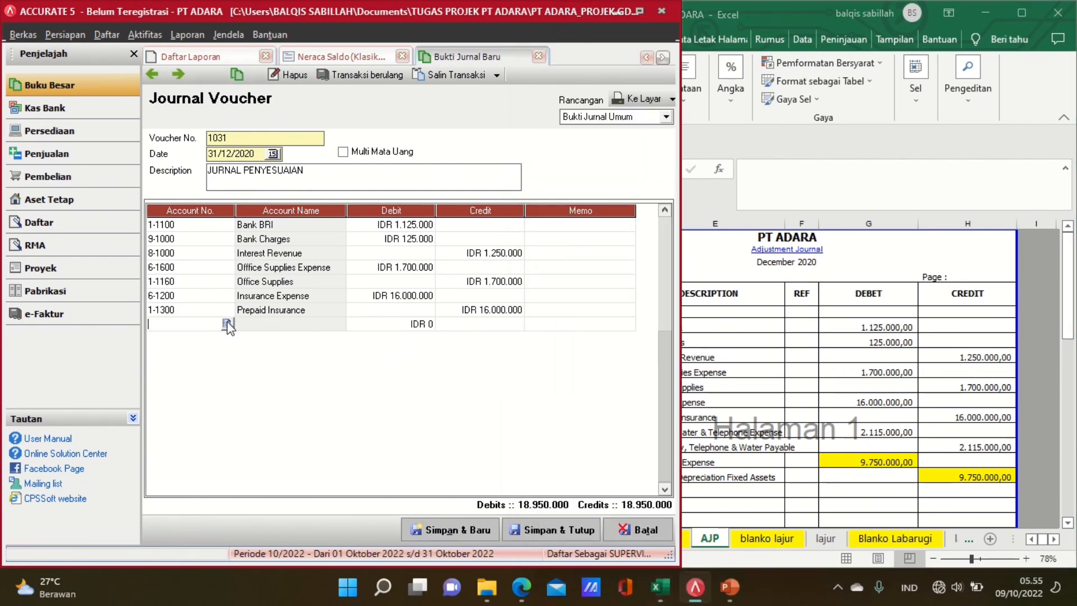
left_click(227, 324)
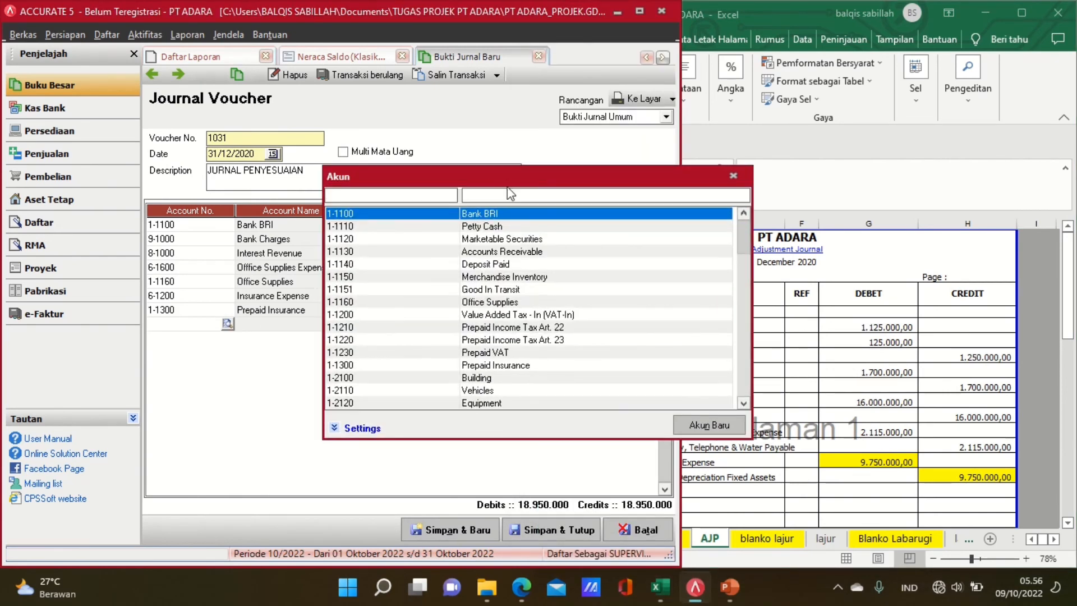
type("EL")
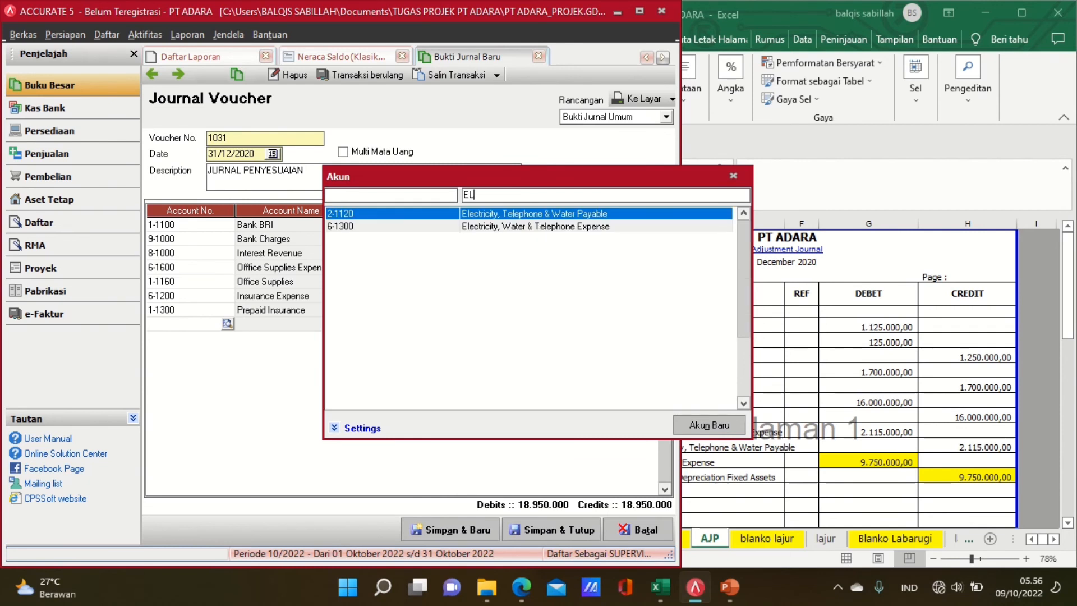
double_click(600, 227)
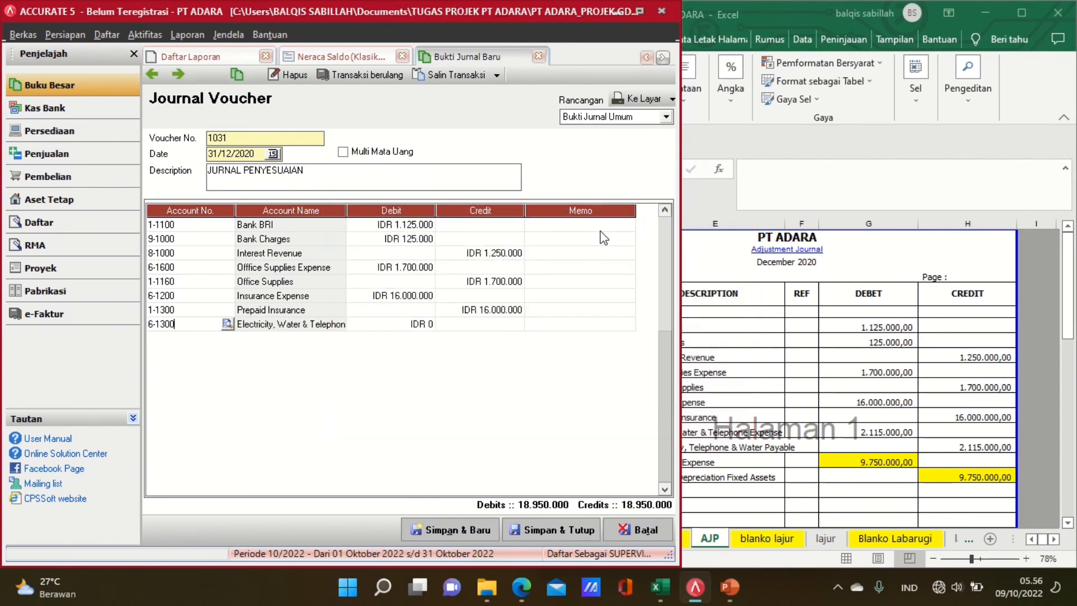
left_click(413, 324)
type("9.7")
type("50.0")
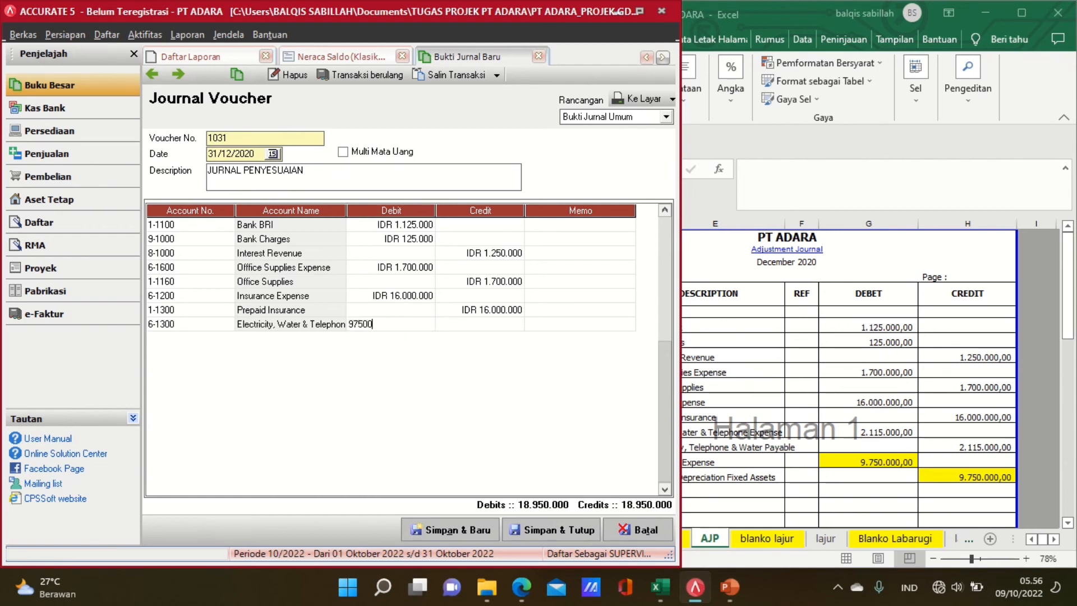
type("00")
key("Tab")
key("Tab")
key("Tab")
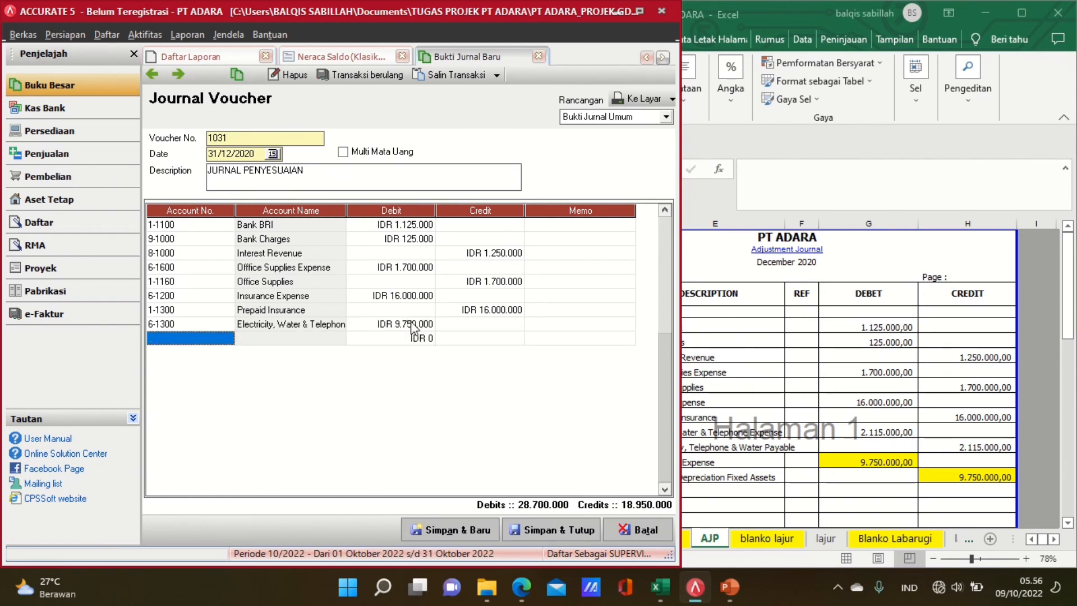
Add a journal line for account 2-1120 Electricity, Telephone & Water Payable with a credit of 9.750.000
left_click(205, 338)
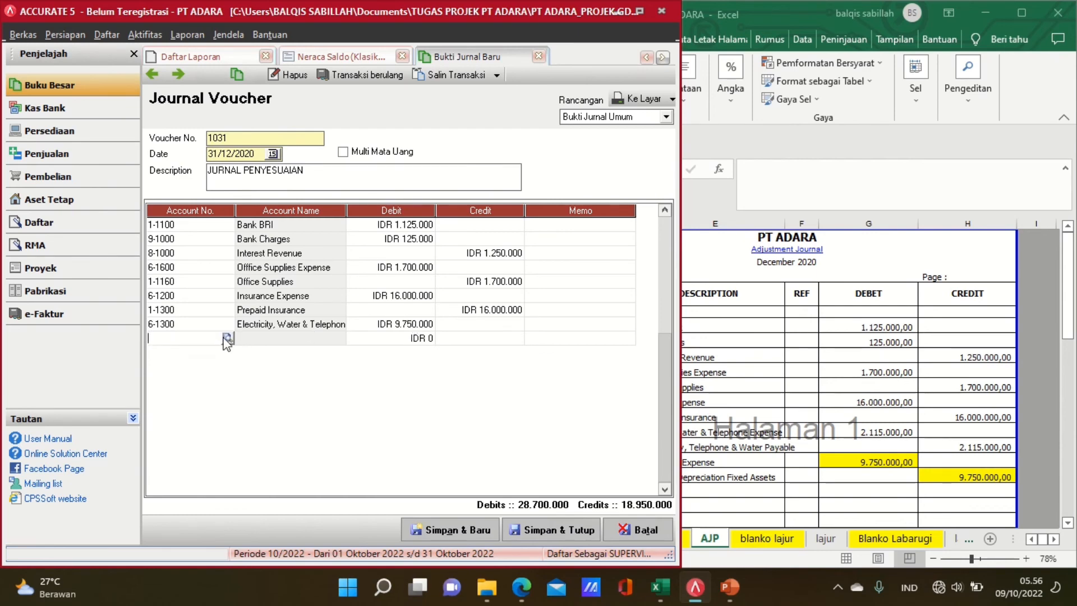
left_click(227, 339)
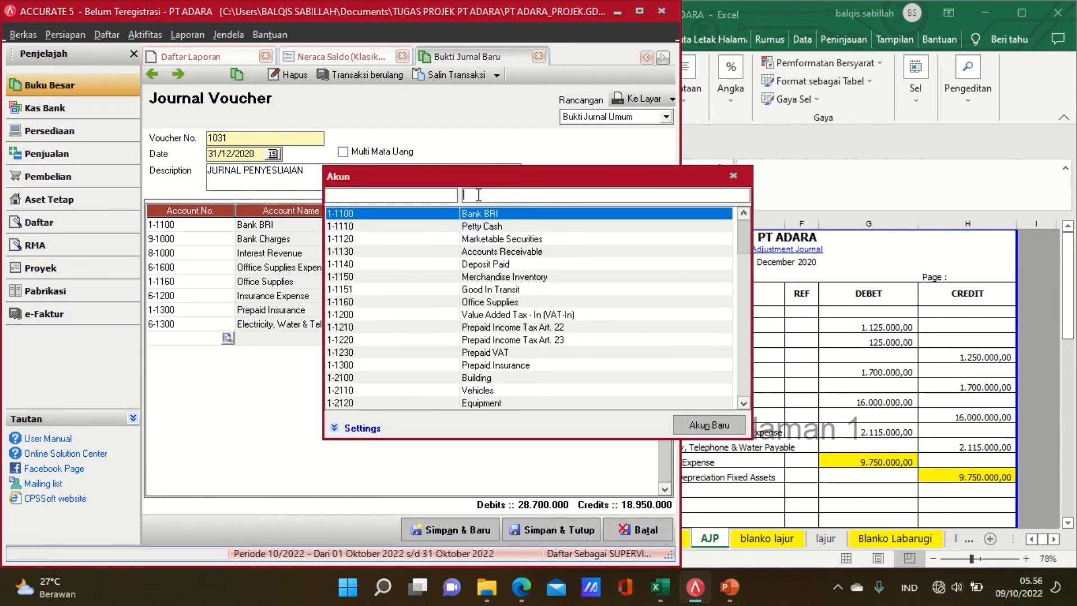
type("ELE")
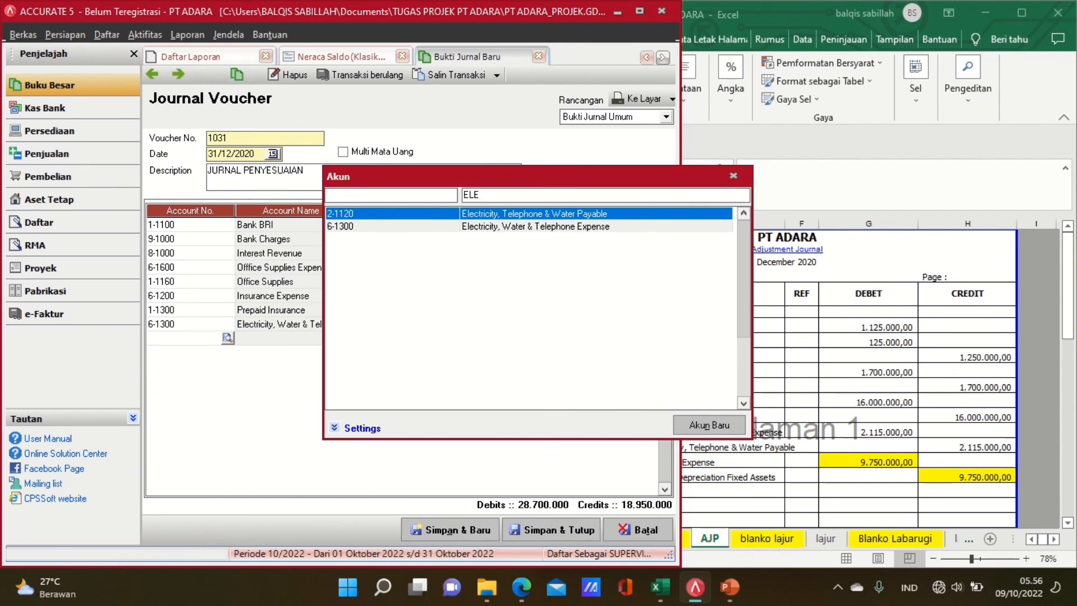
double_click(506, 216)
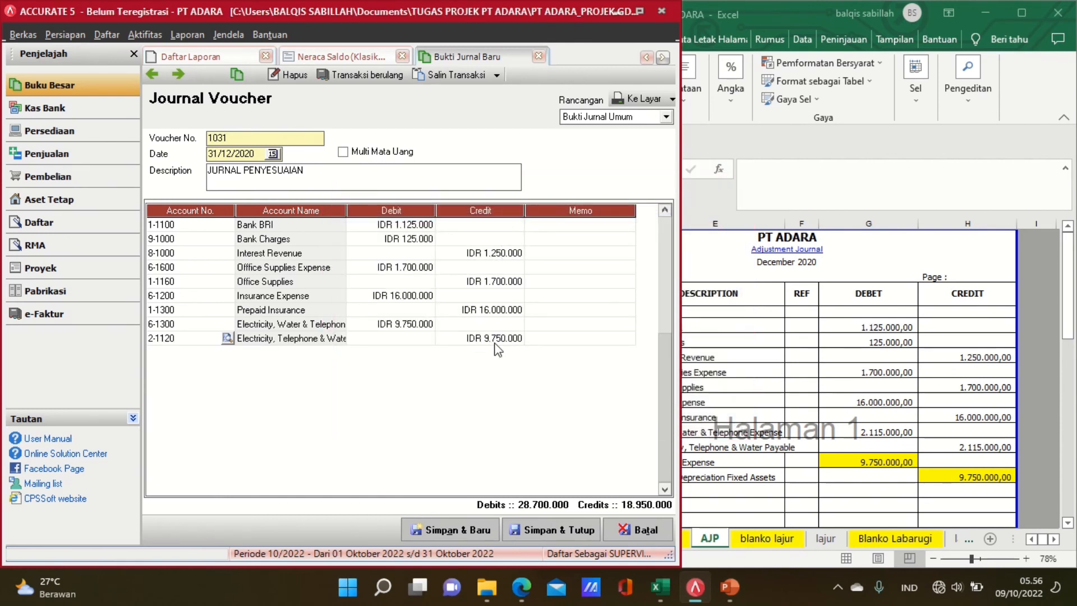
key("Tab")
key("Tab")
key("Tab")
key("Tab")
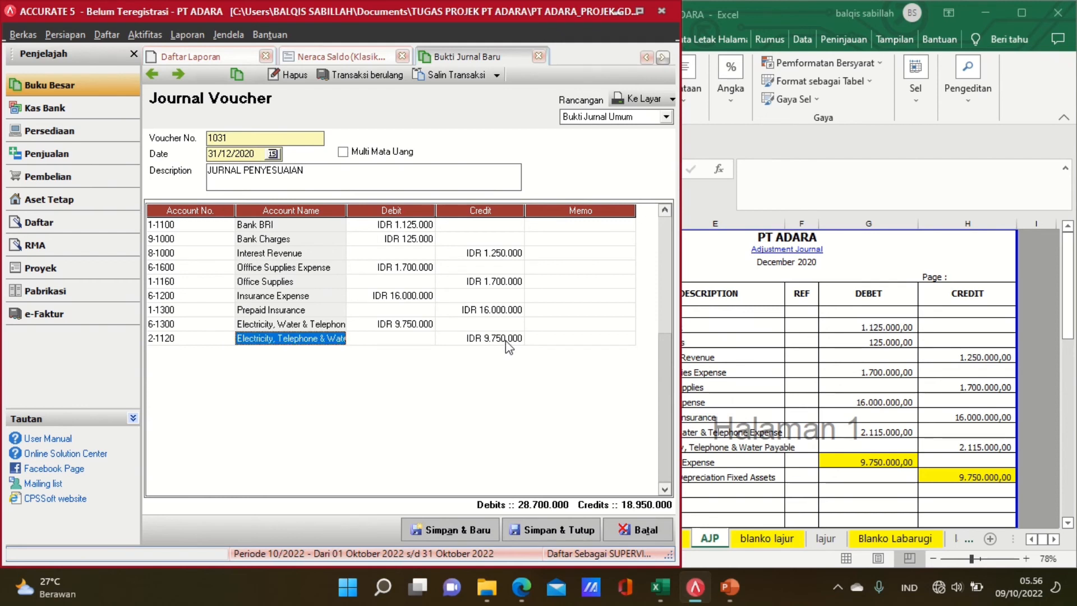
key("Tab")
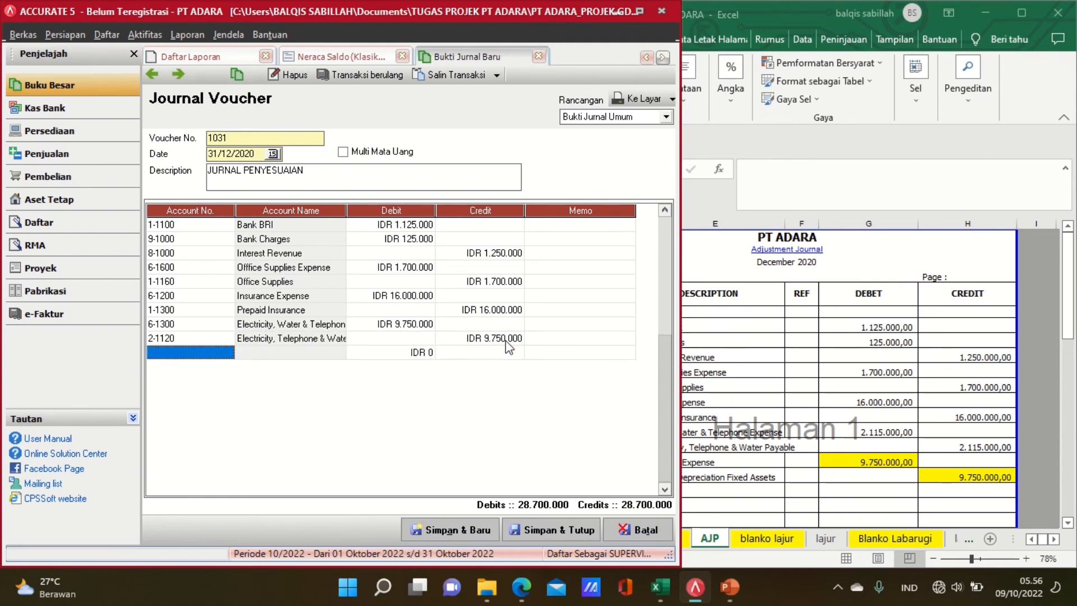
Consult the AJP sheet and correct the debit of the 6-1300 Electricity, Water & Telephone Expense line to 2.115.000
left_click(846, 473)
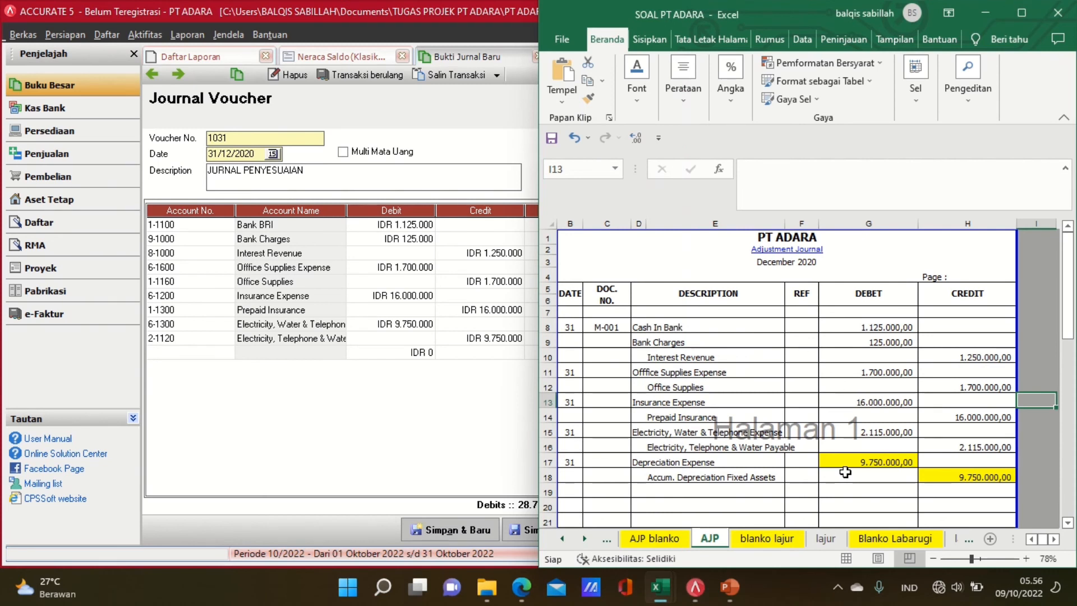
left_click(449, 357)
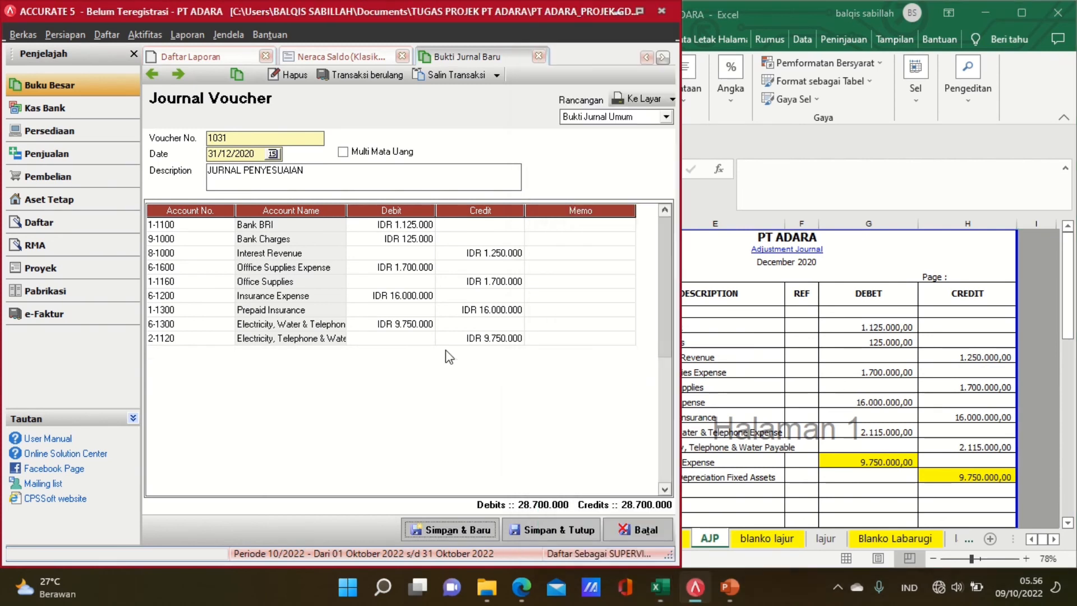
left_click(414, 325)
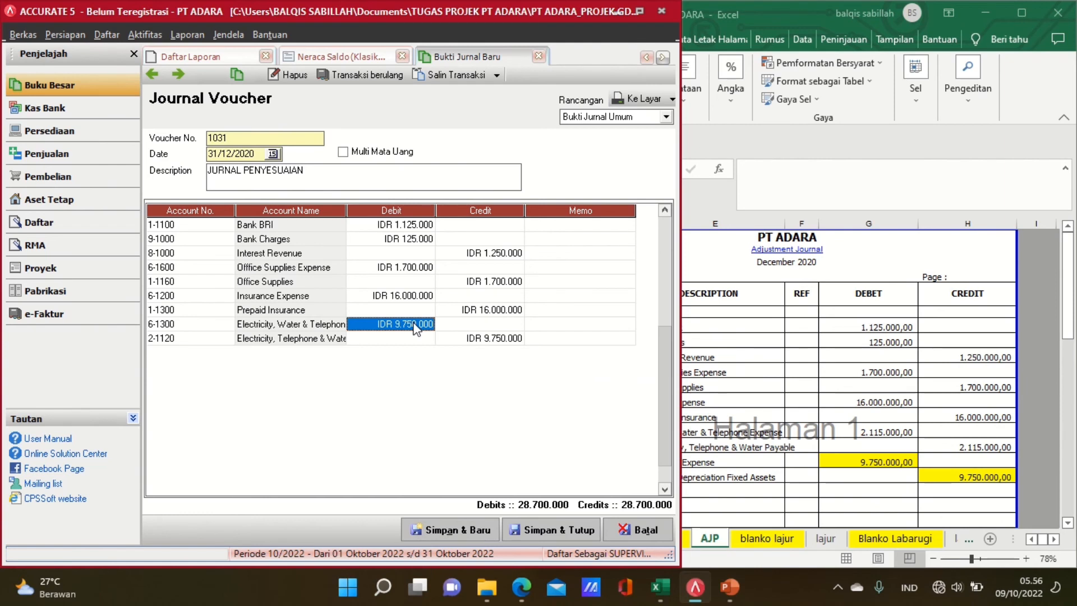
type("2")
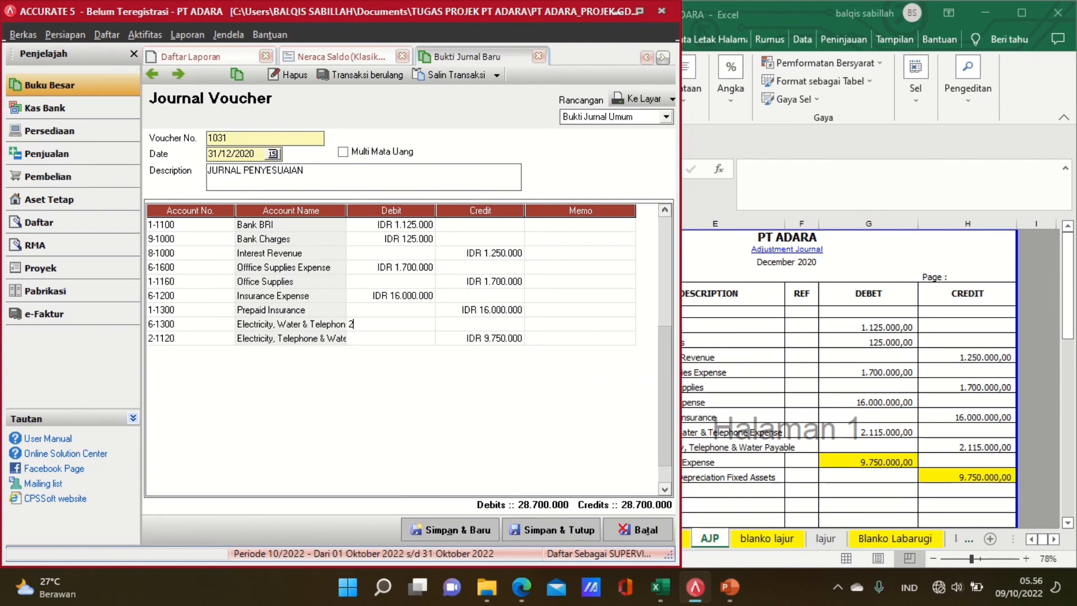
type(".115.")
type("000")
key("Return")
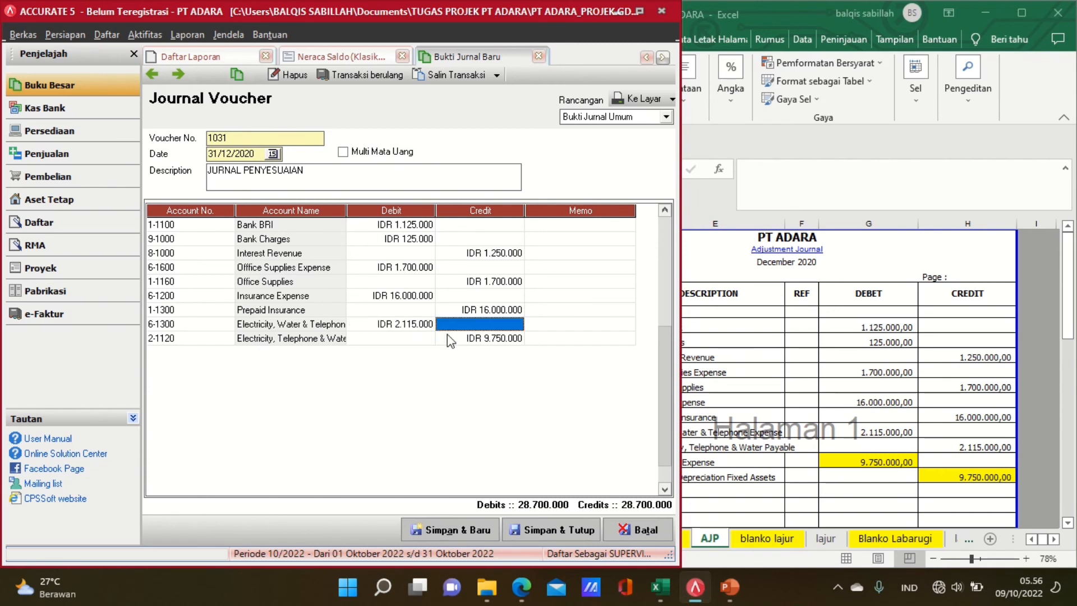
Correct the credit of the 2-1120 Electricity, Telephone & Water Payable line to 2.115.000
left_click(476, 339)
type("2")
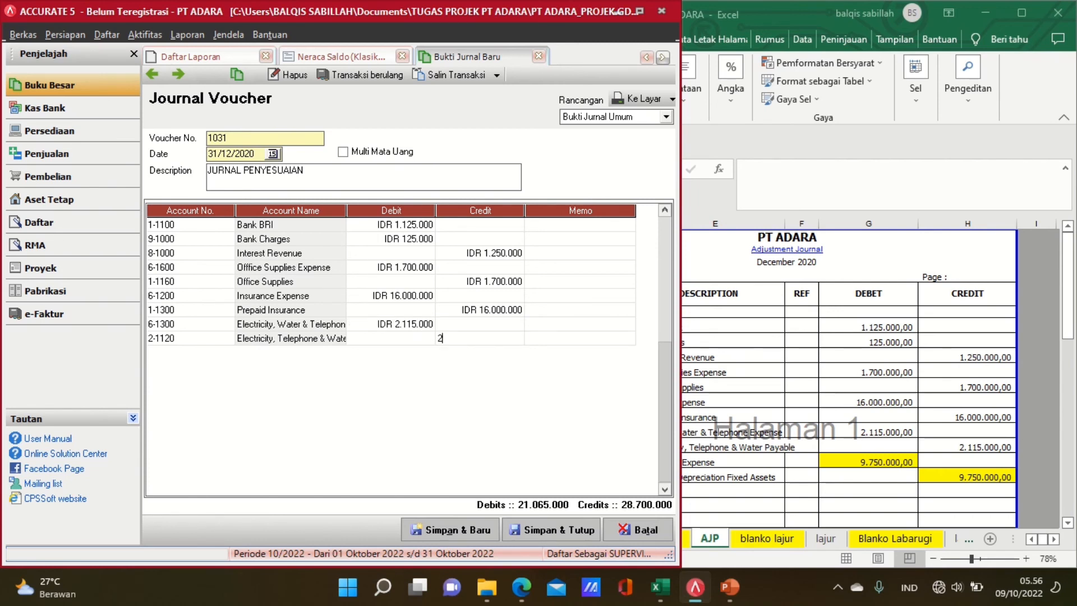
type(".115.")
type("000")
key("Return")
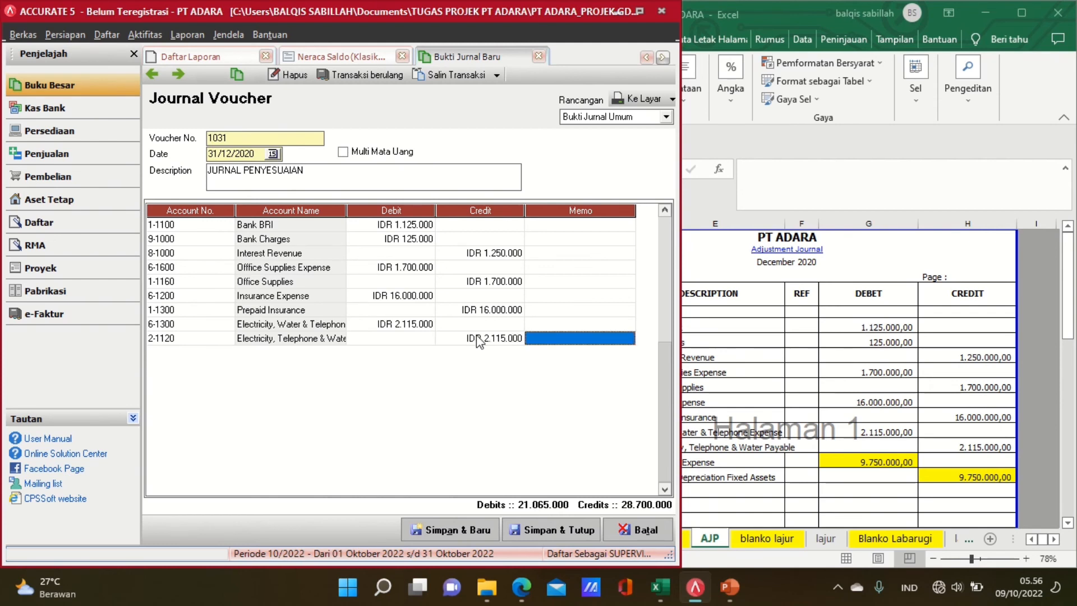
key("Return")
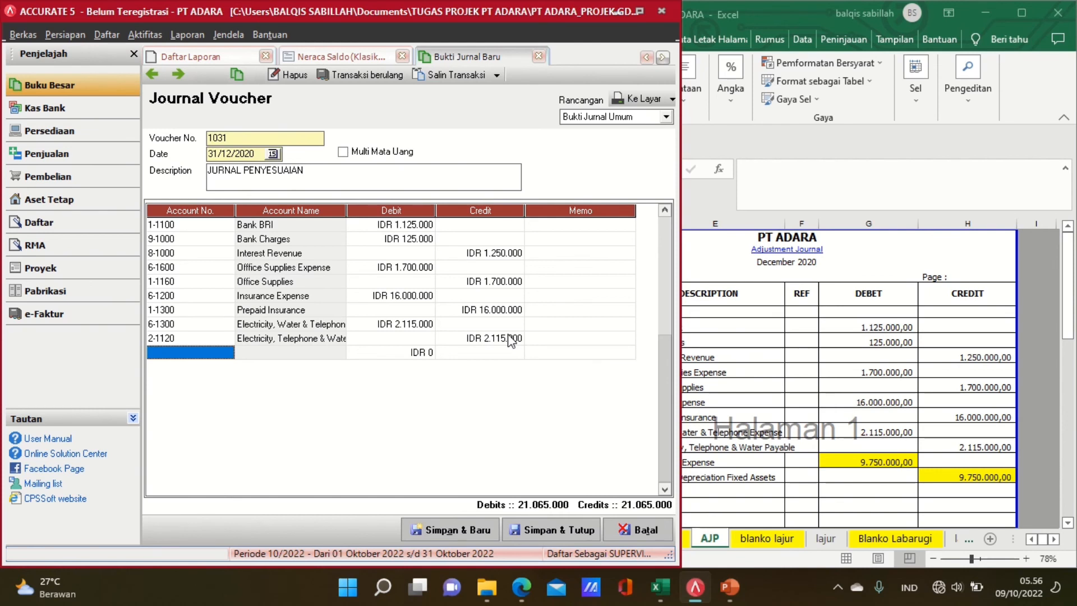
Check the depreciation entry on the AJP sheet, and save and close the adjusting journal voucher
left_click(782, 435)
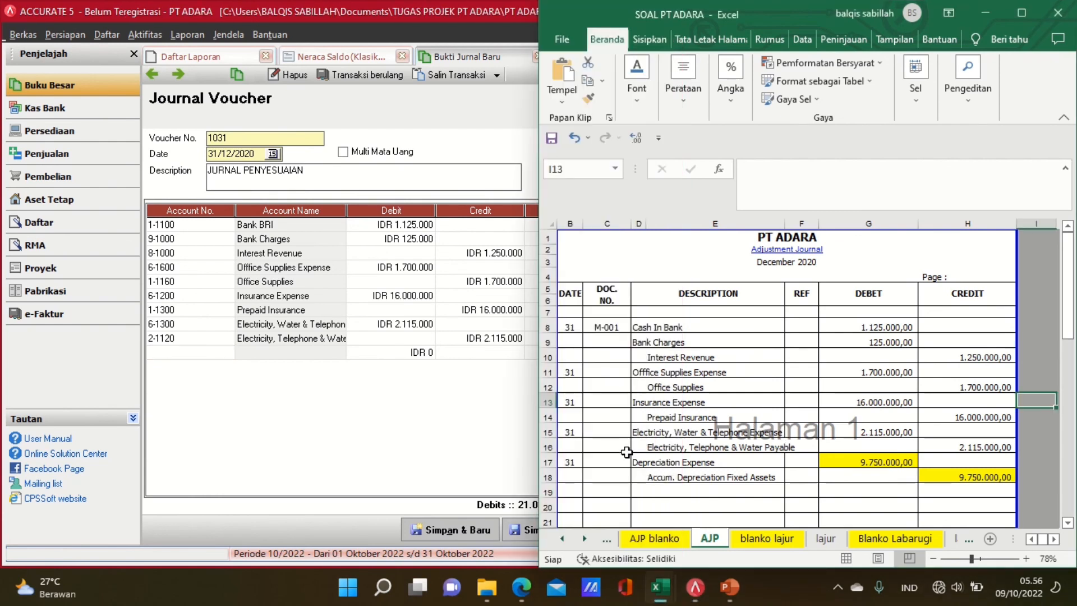
left_click_drag(577, 461, 927, 477)
left_click(738, 398)
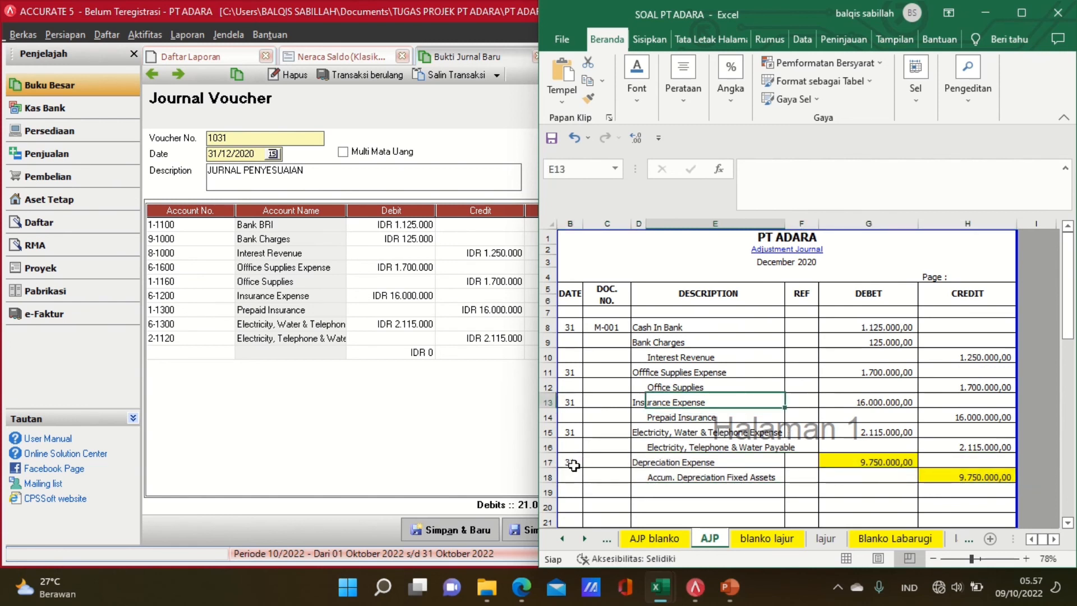
left_click(429, 455)
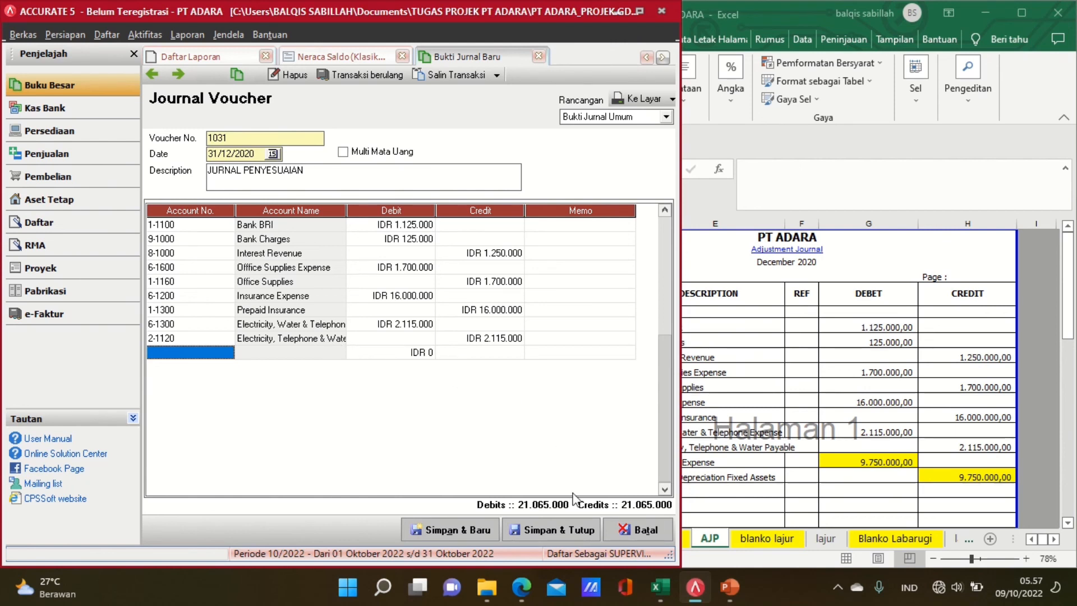
left_click(575, 529)
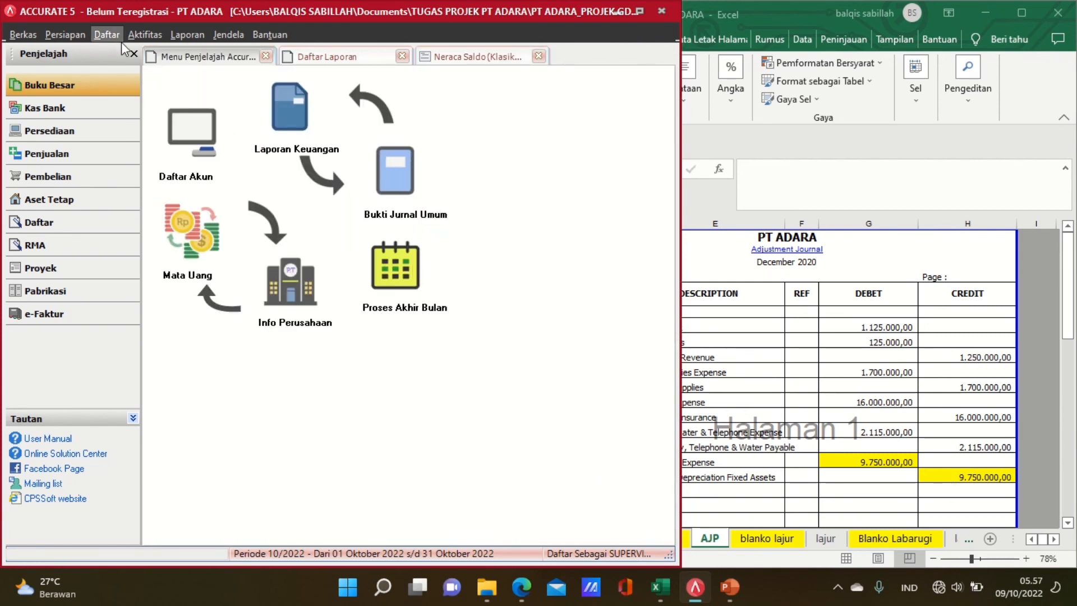
Run the month-end process (Proses Akhir Bulan) for the period Desember 2020
left_click(140, 36)
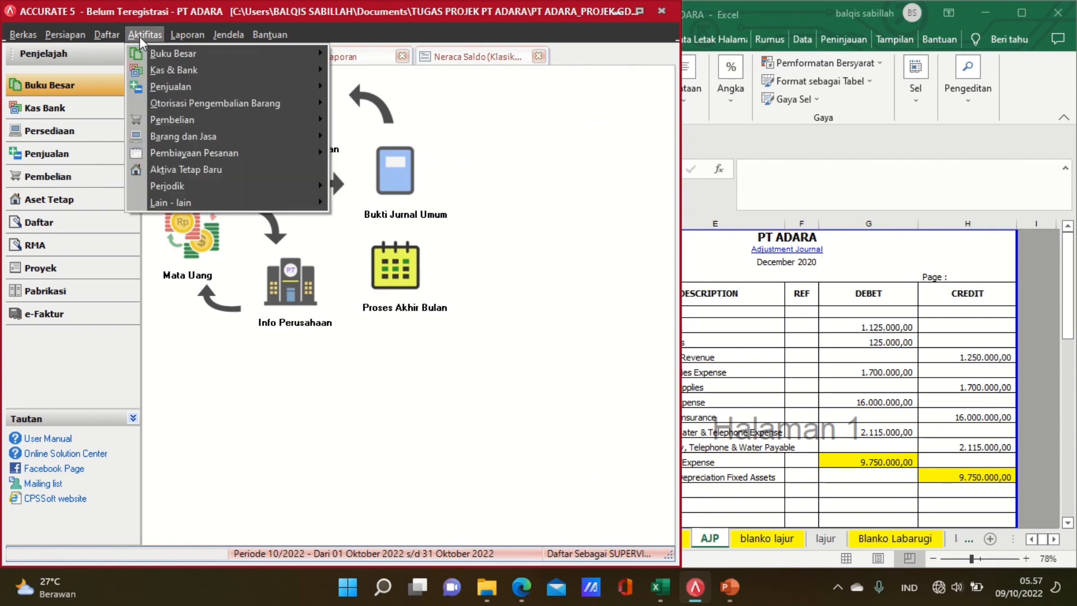
mouse_move(224, 183)
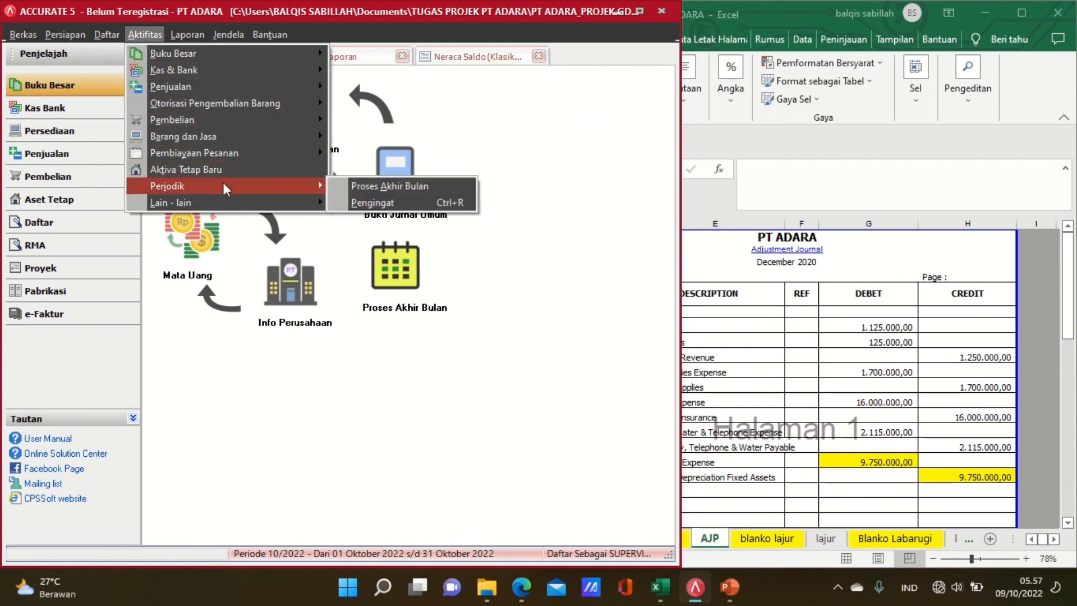
left_click(355, 187)
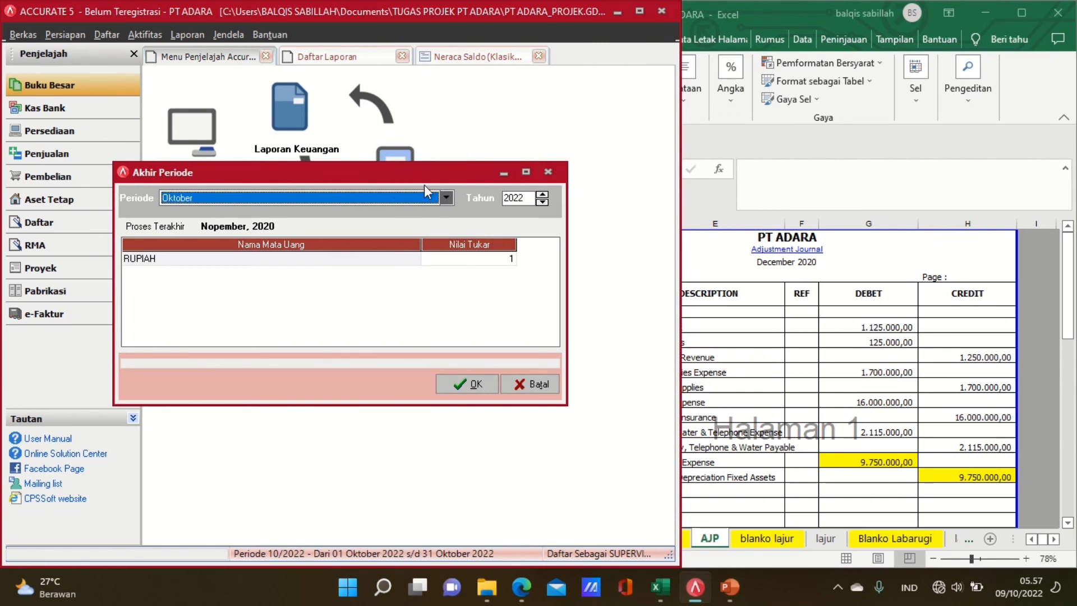
left_click(447, 193)
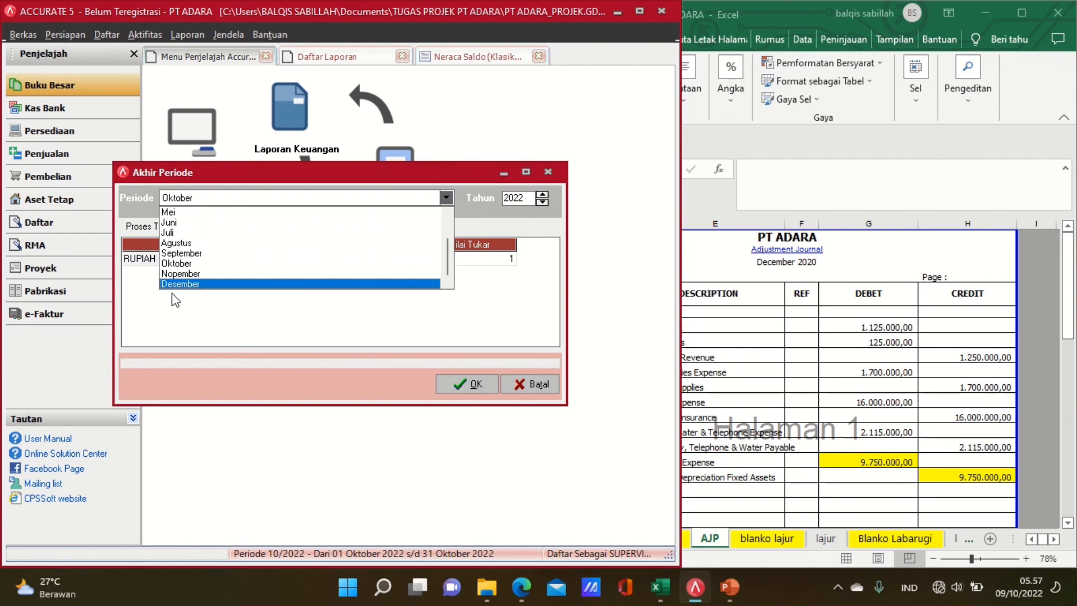
left_click(179, 285)
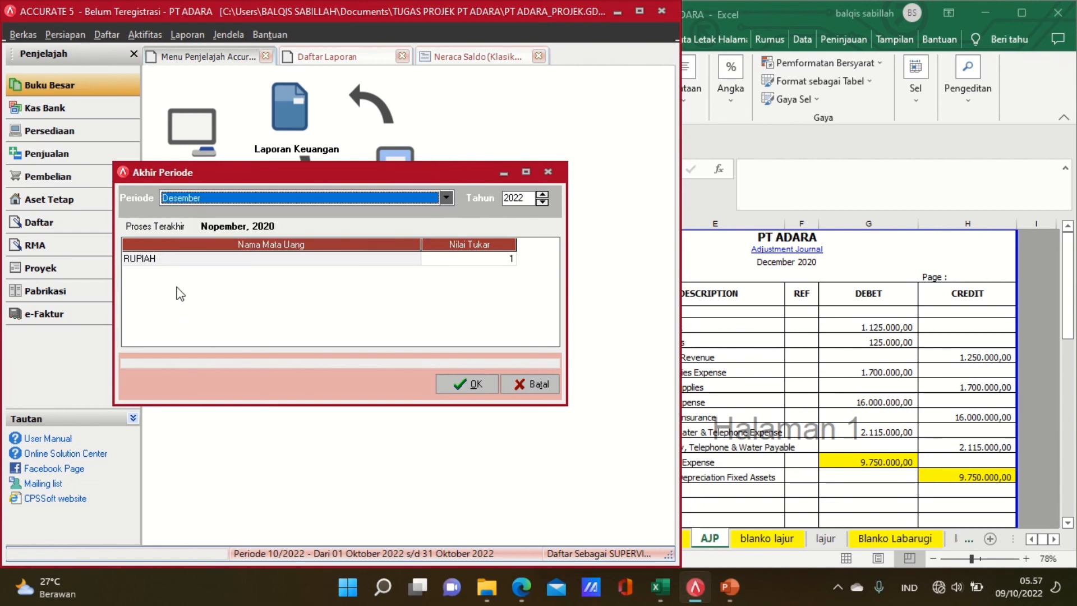
left_click(542, 203)
left_click(470, 387)
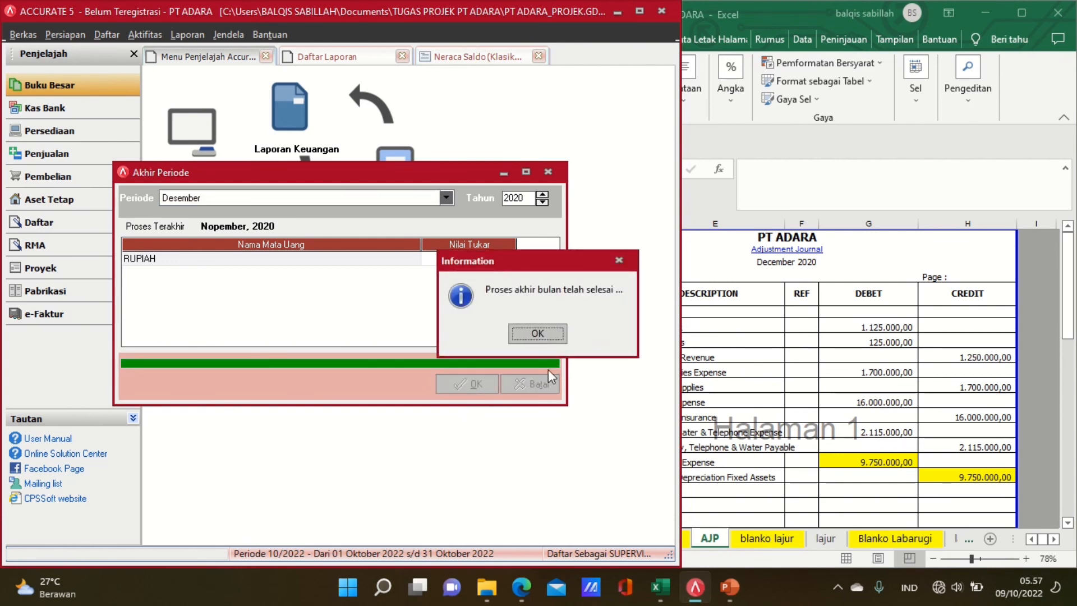
left_click(537, 336)
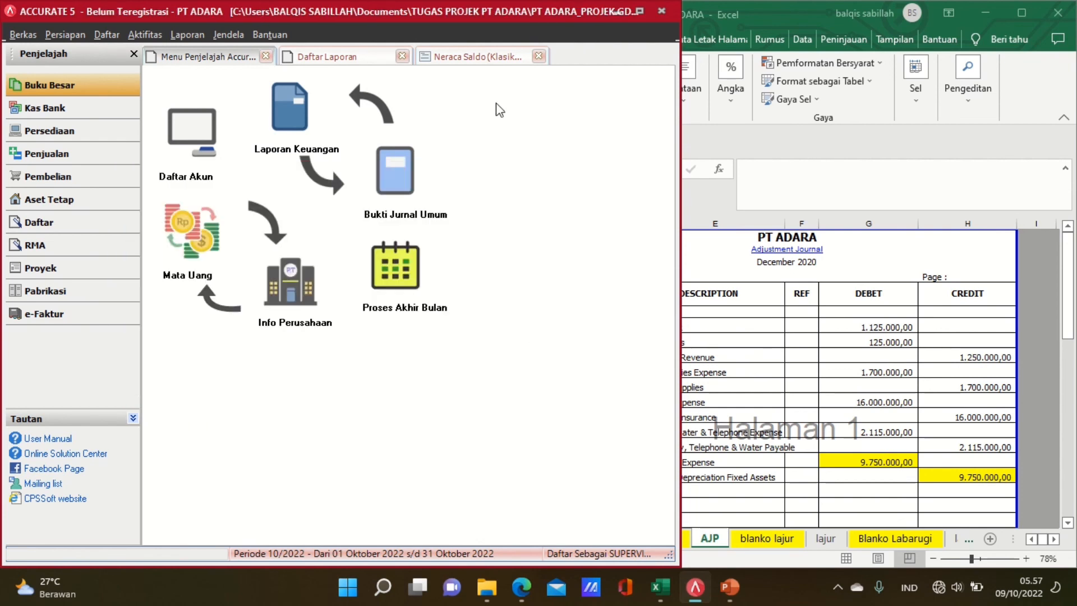
Close the old trial balance report and generate the Neraca Saldo (Klasik) report as of 31/12/2020
left_click(468, 57)
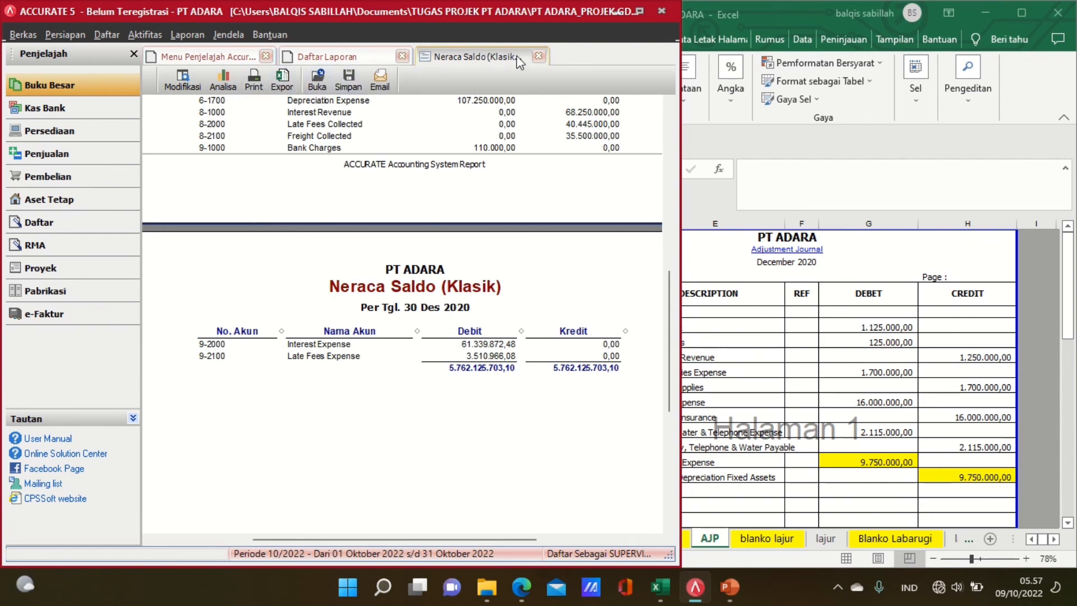
left_click(538, 56)
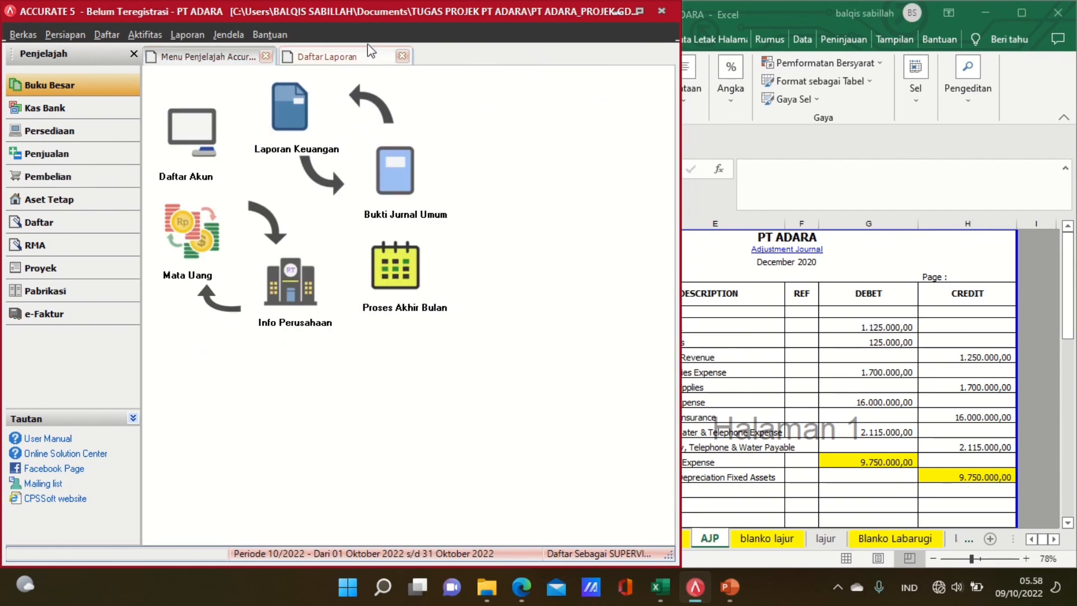
left_click(364, 58)
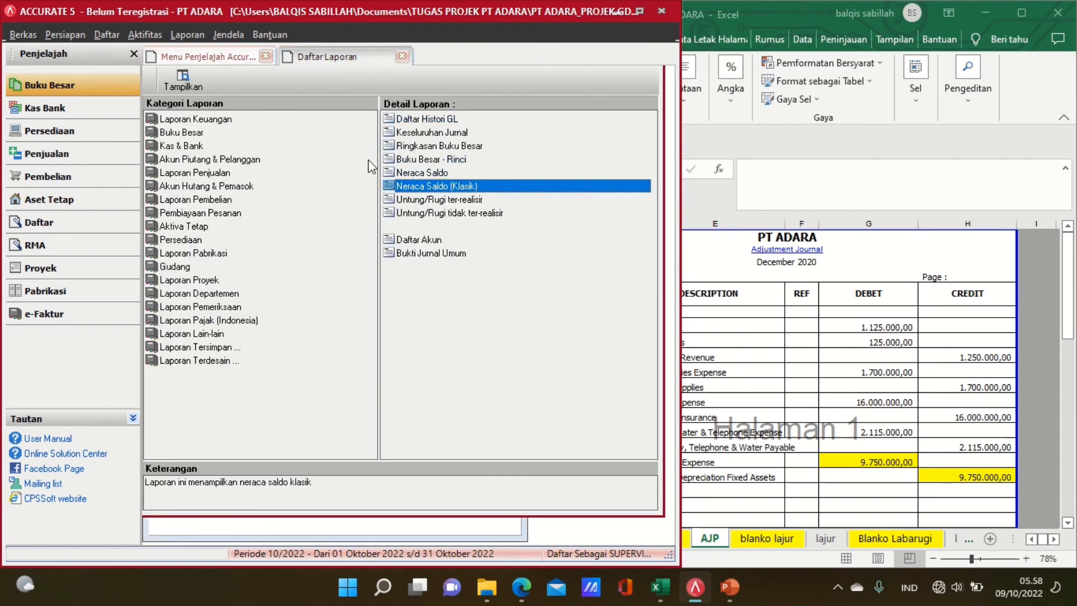
double_click(417, 189)
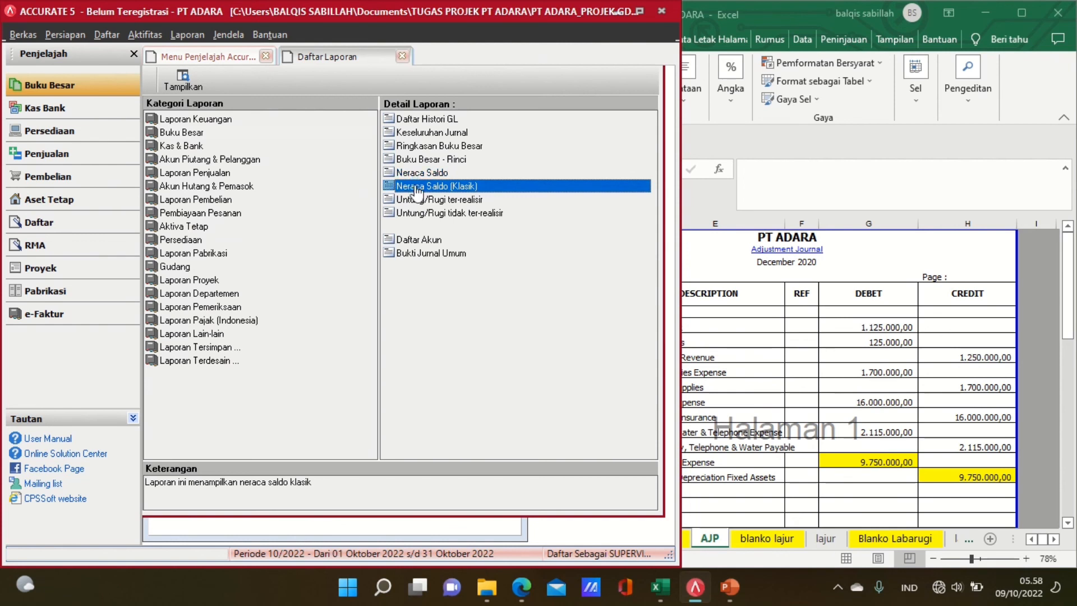
left_click_drag(486, 167, 370, 164)
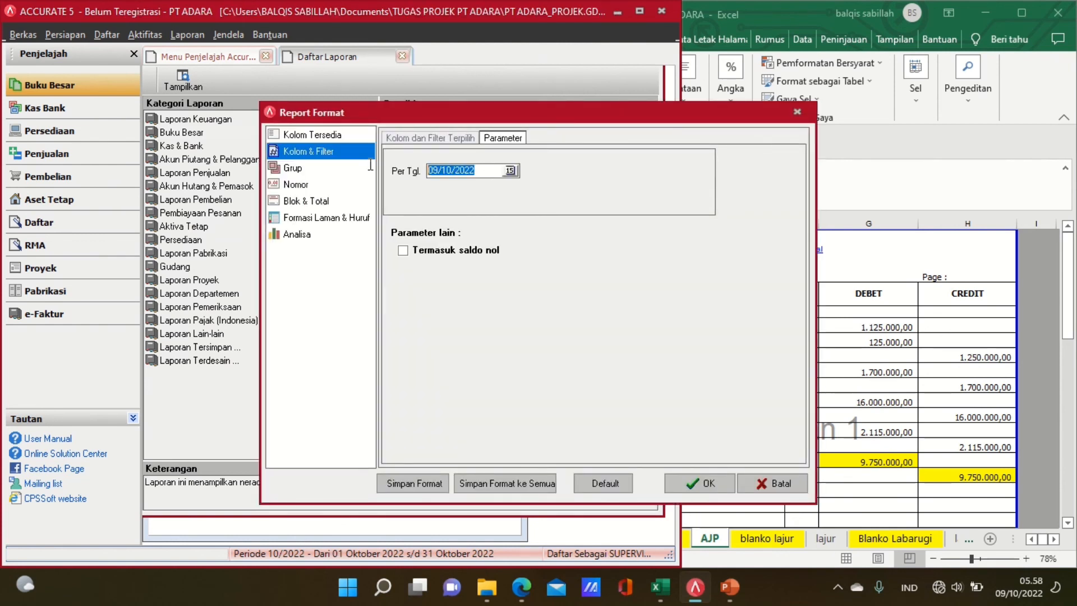
type("0")
key("BackSpace")
type("31")
type("122020")
key("Return")
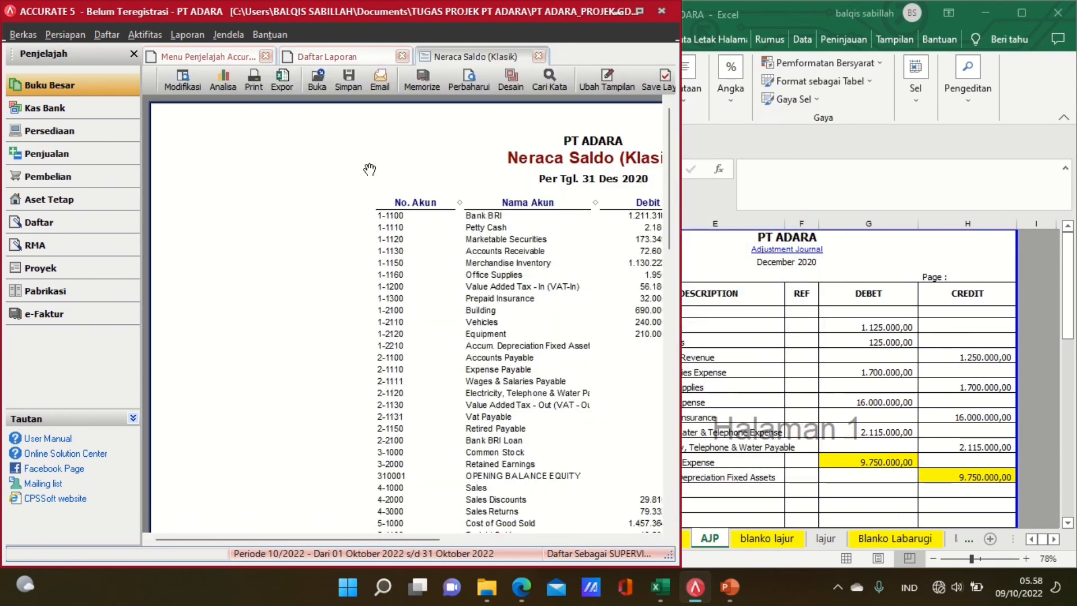
Compare the Neraca Saldo (Klasik) report with the neraca sheet in the Excel workbook, down to the TOTAL ASSET row
left_click_drag(598, 267, 424, 243)
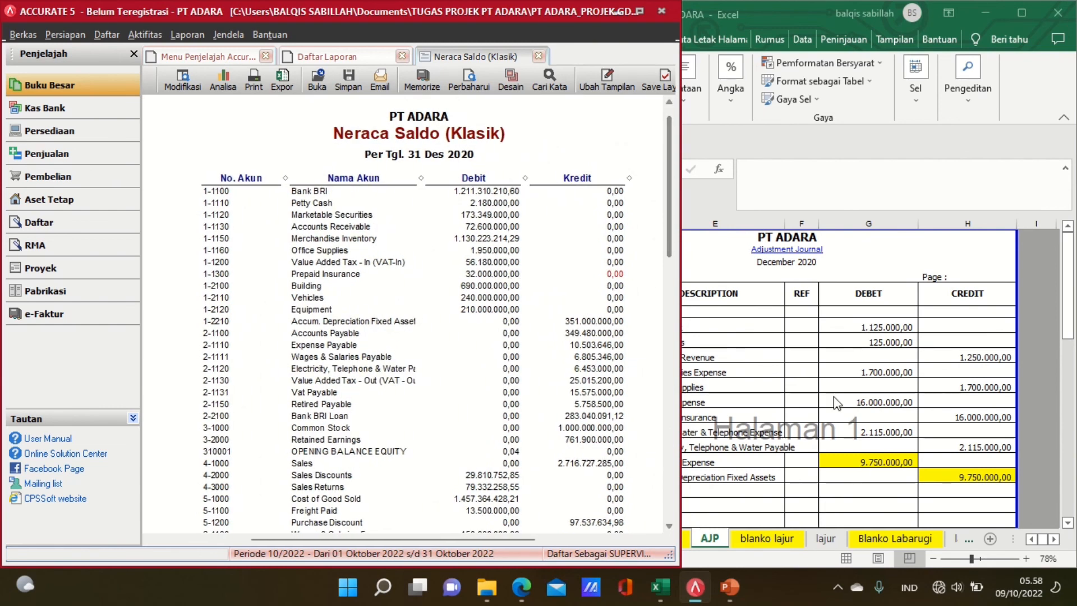
left_click(910, 540)
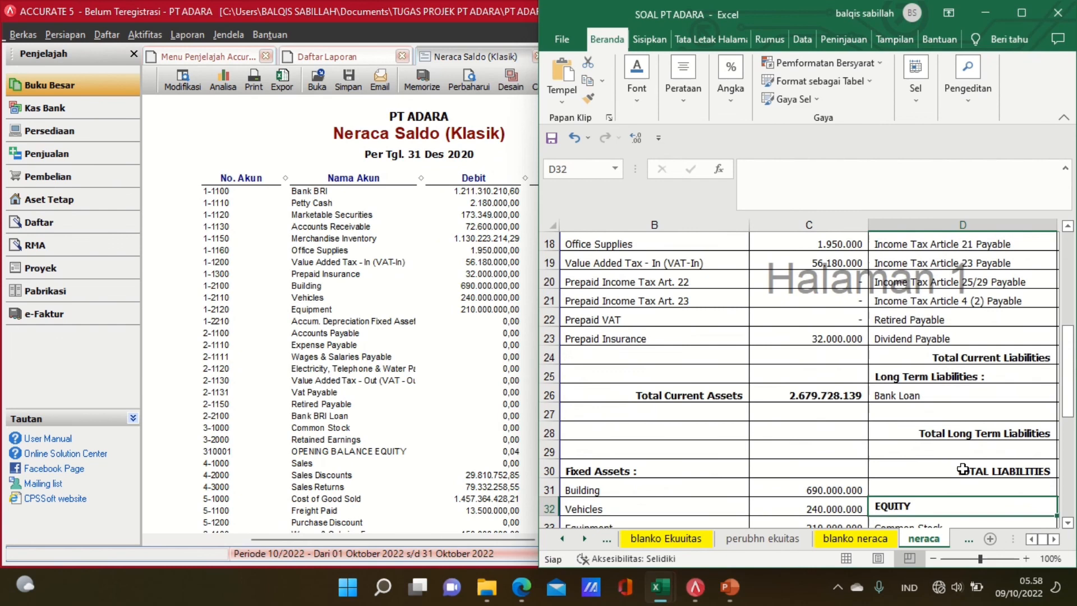
key("Down")
key("Down")
key("Down")
key("Down")
key("Down")
key("Down")
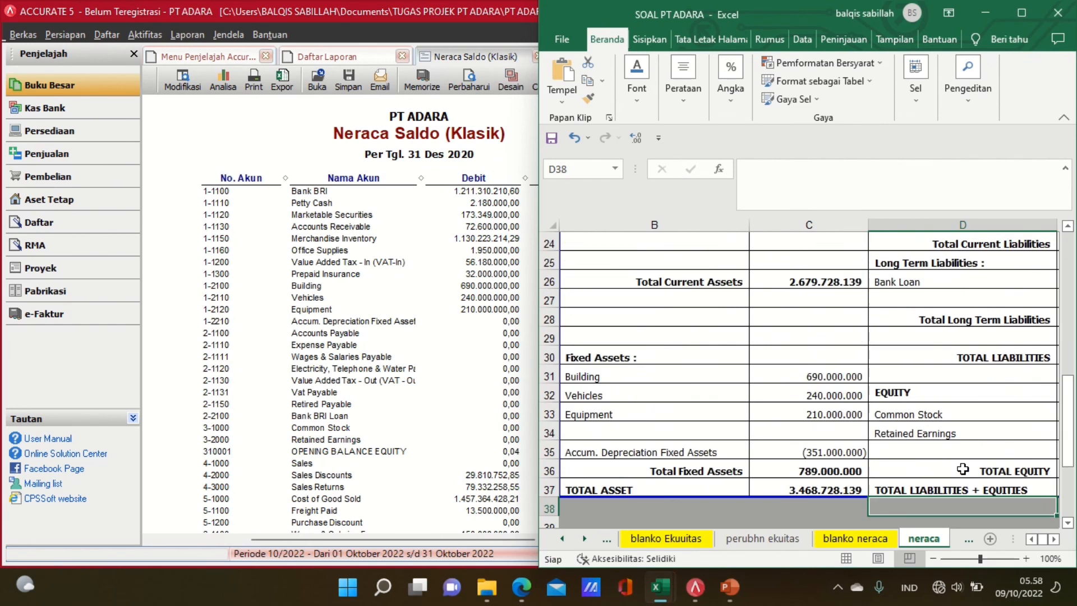
Check the remaining accounts and the debit and credit totals of the Neraca Saldo (Klasik) report in ACCURATE
left_click(403, 430)
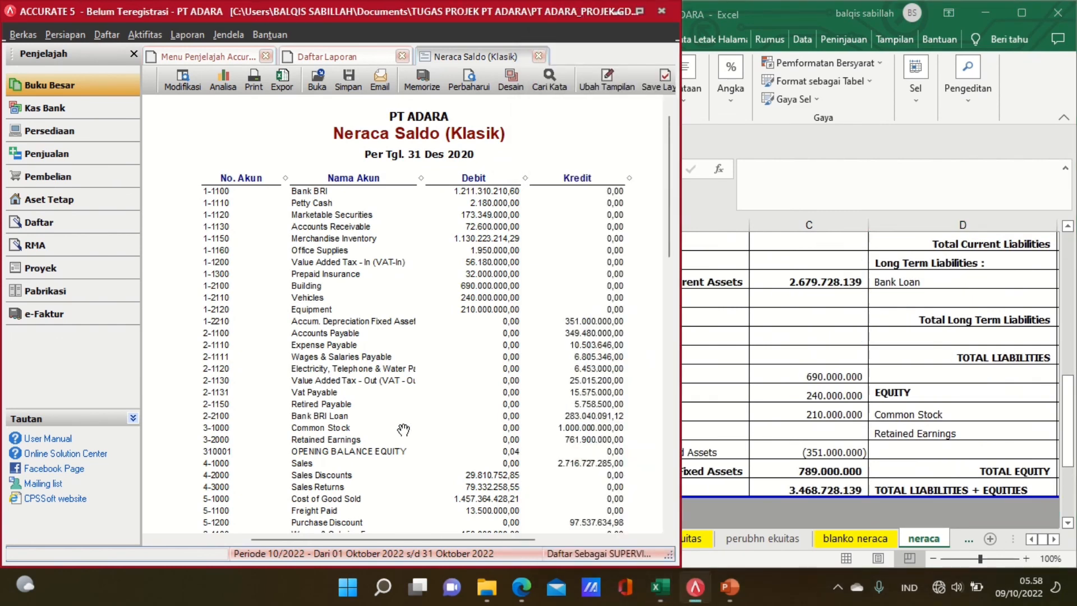
scroll(403, 430, "down", 8)
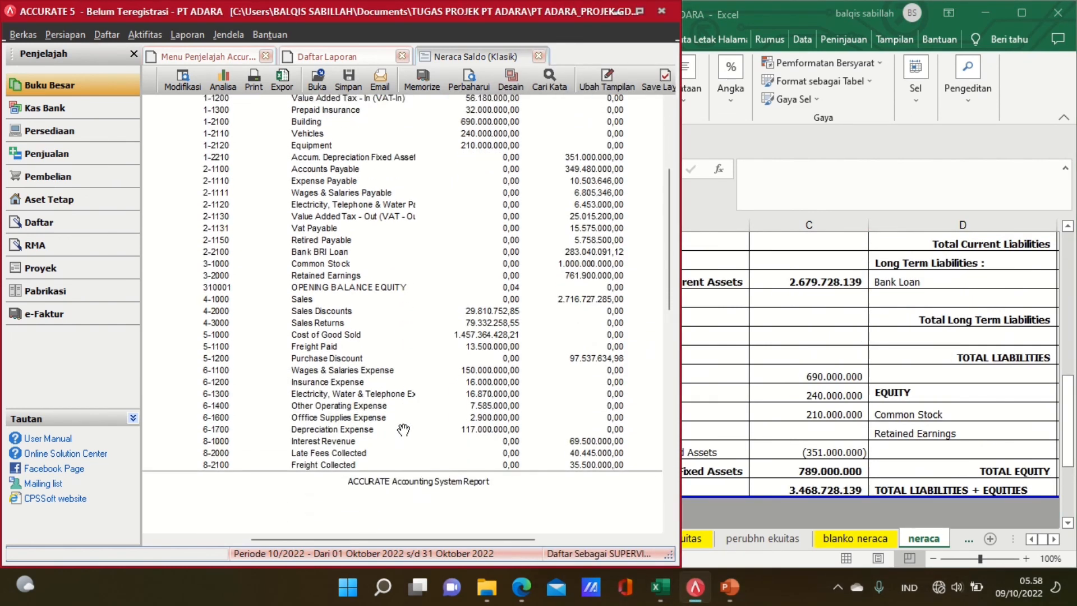
scroll(403, 430, "down", 3)
scroll(403, 430, "down", 2)
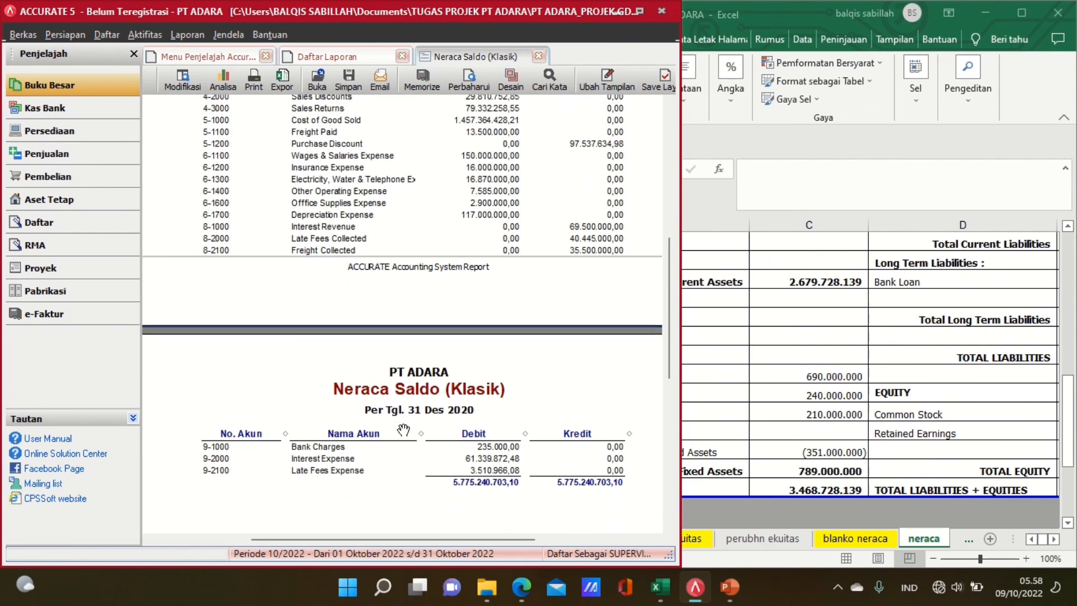
scroll(404, 430, "down", 1)
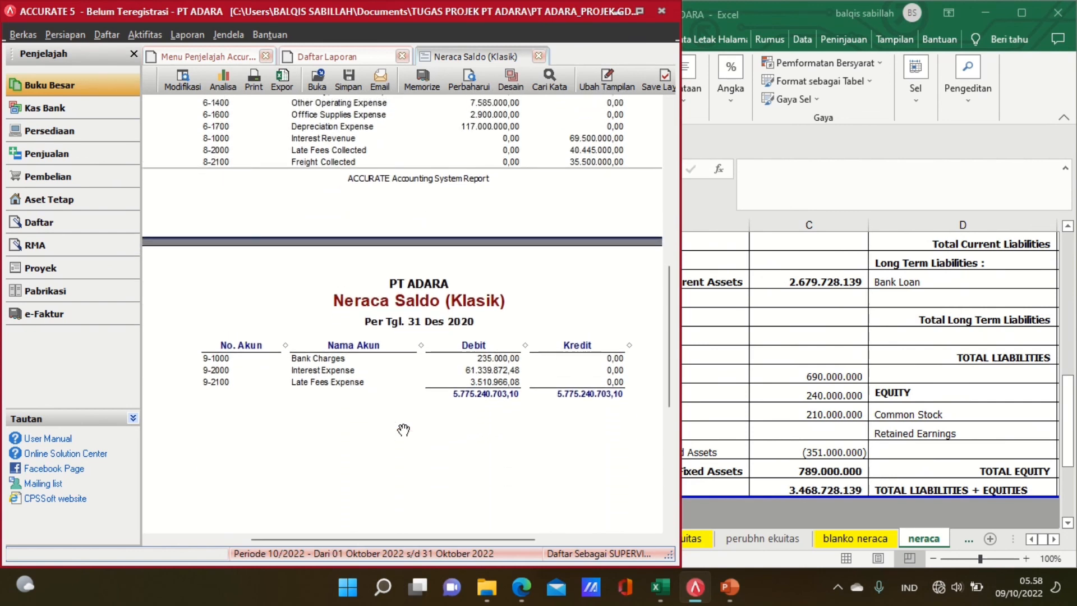
scroll(403, 429, "up", 2)
mouse_move(394, 5)
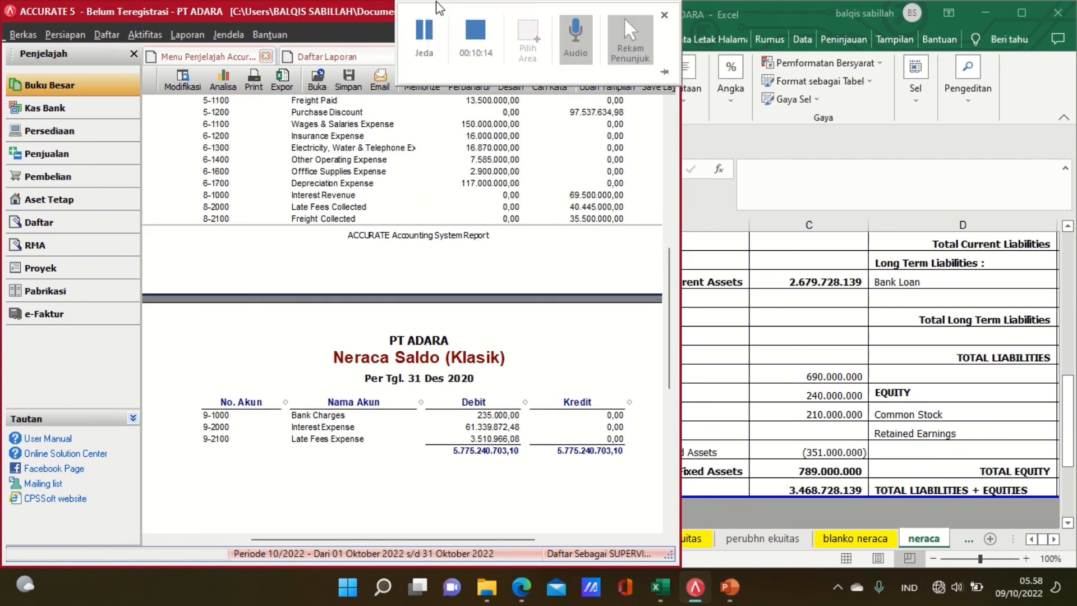
left_click(424, 34)
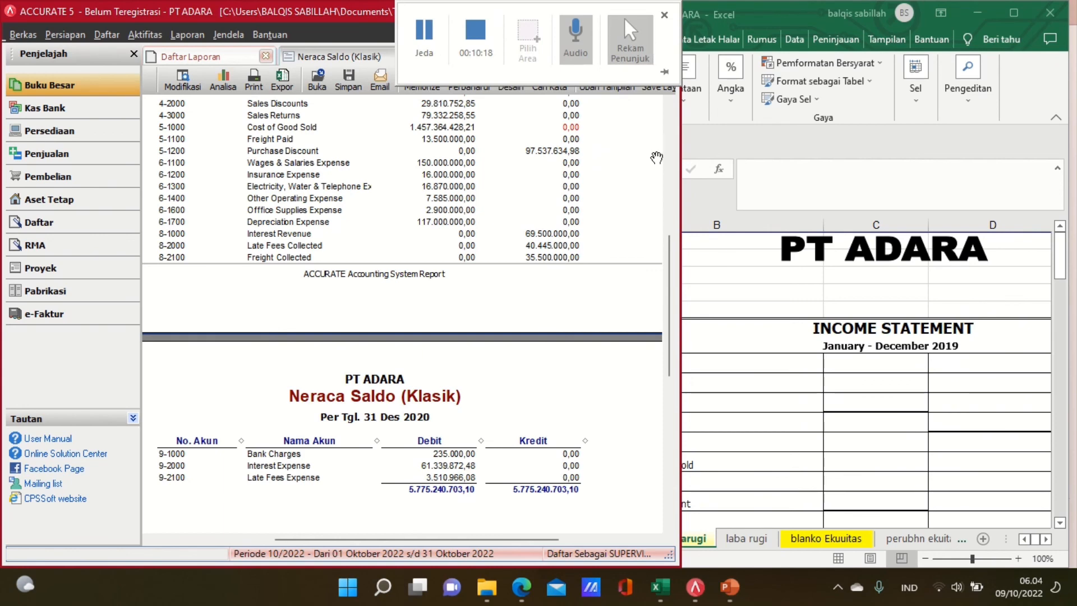
Maximize the ACCURATE window to show the trial balance report at full width
left_click(638, 13)
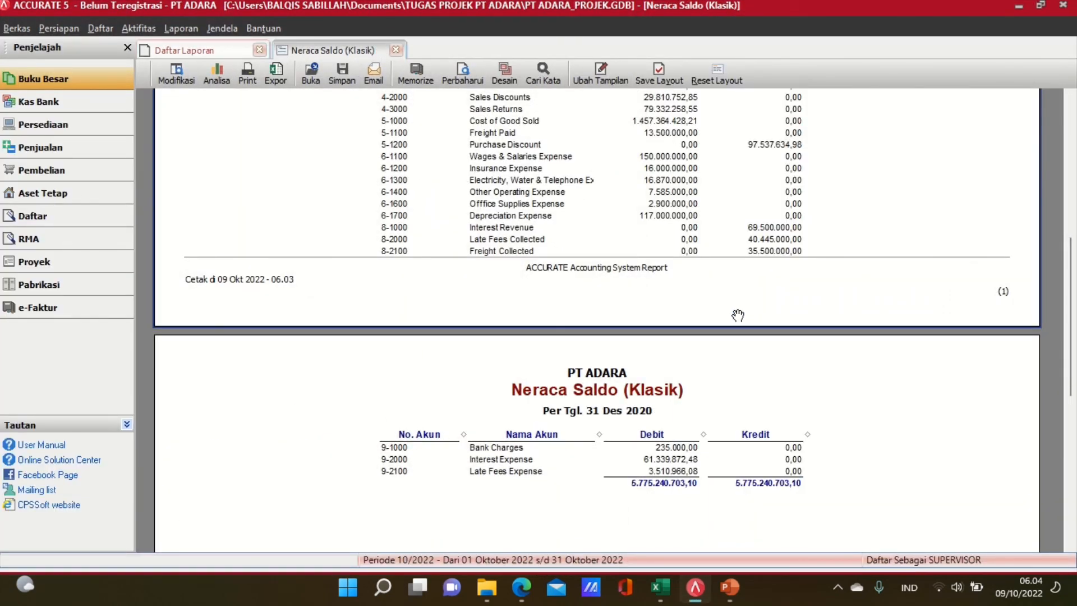
scroll(737, 315, "up", 1)
scroll(738, 316, "down", 1)
Generate the Keseluruhan Jurnal report from the Buku Besar report category for 01/12/2020 to 09/10/2022
left_click(187, 50)
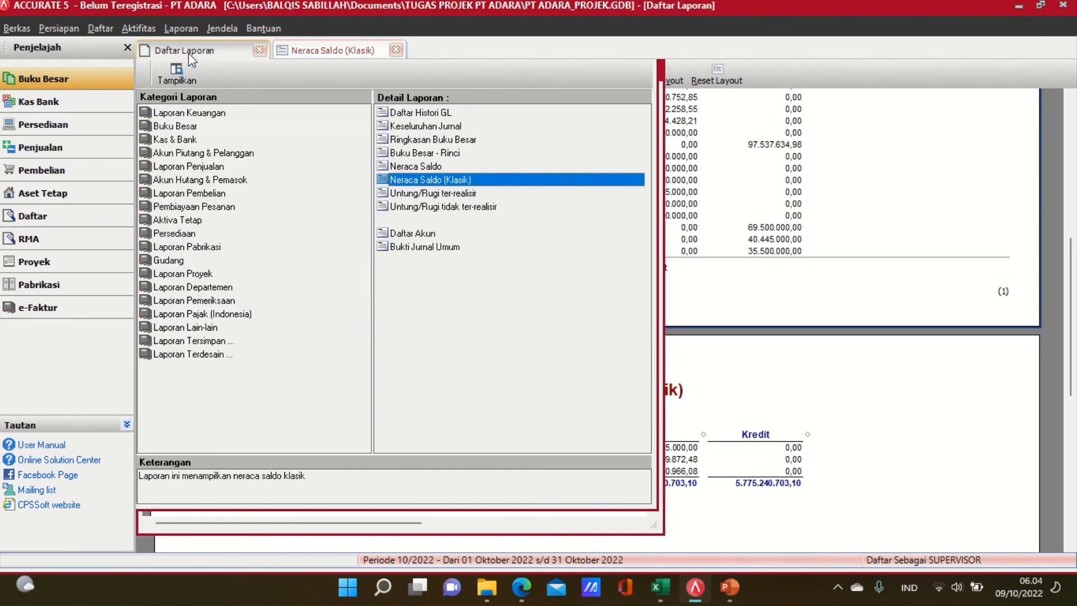
left_click(194, 115)
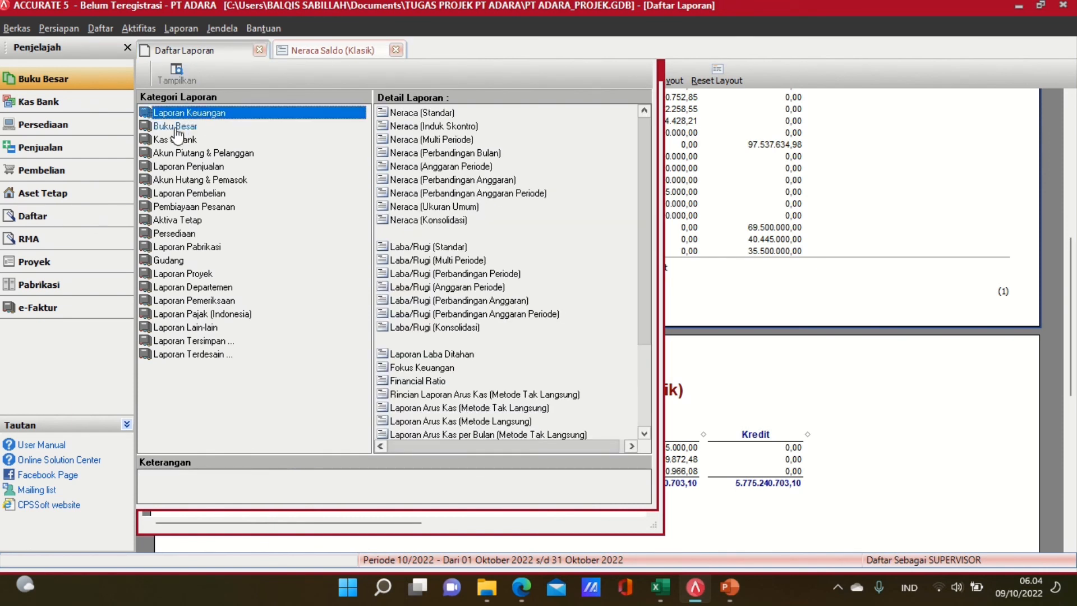
left_click(205, 129)
left_click(444, 125)
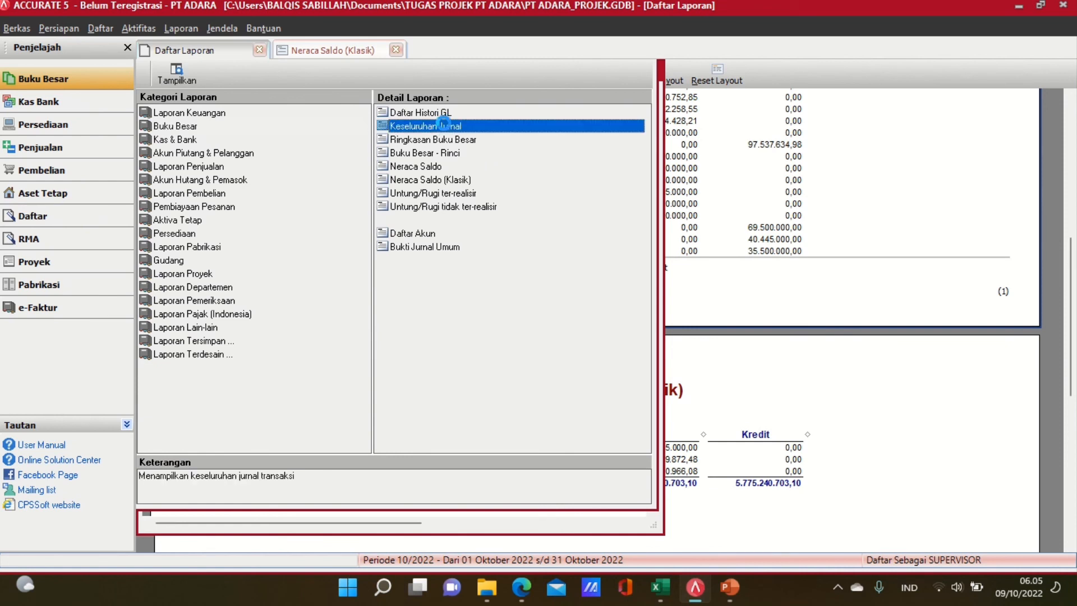
double_click(444, 125)
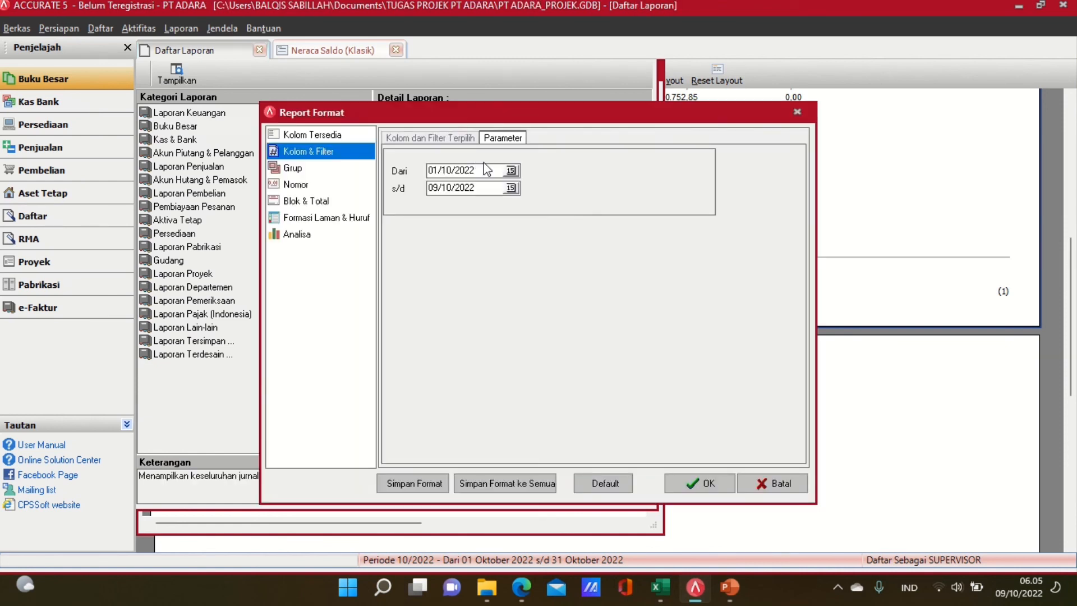
left_click_drag(486, 165, 328, 177)
type("0")
key("Return")
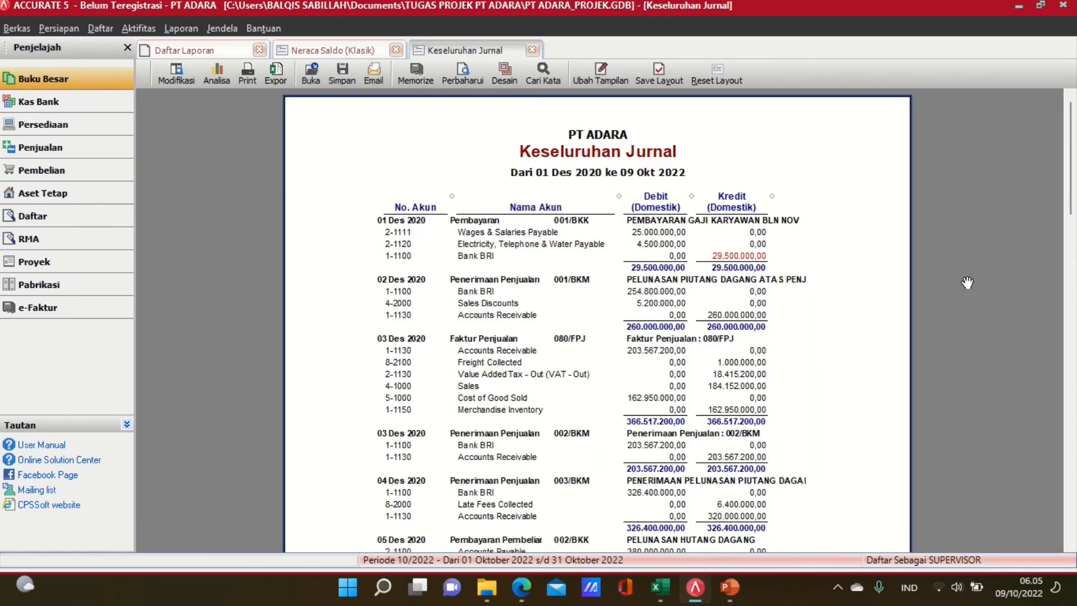
Review all journal entries in the Keseluruhan Jurnal report, through the adjusting and depreciation entries and the totals
scroll(949, 310, "down", 2)
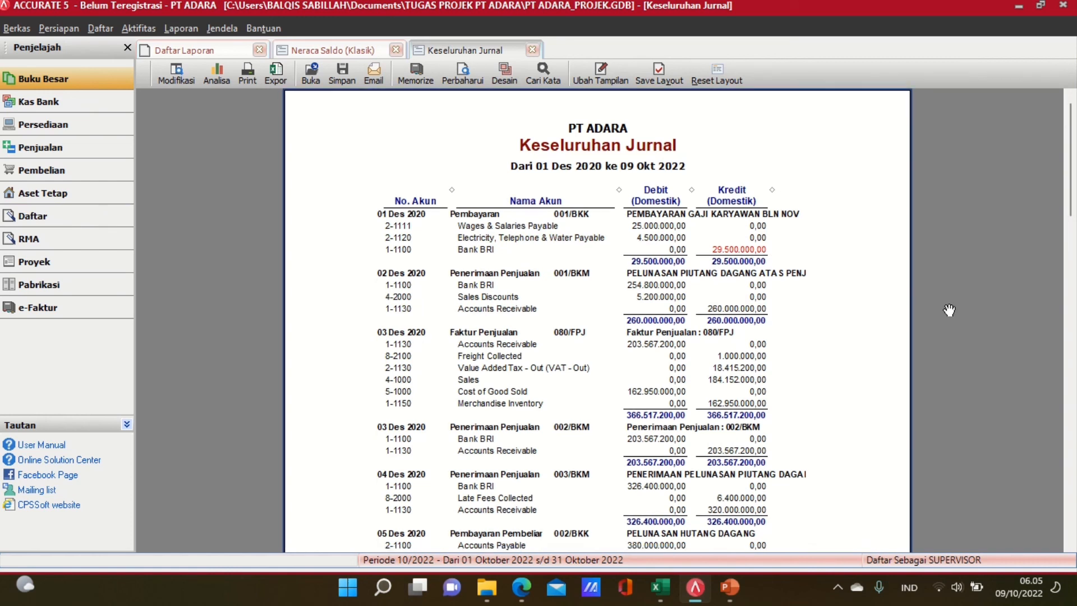
scroll(949, 310, "down", 3)
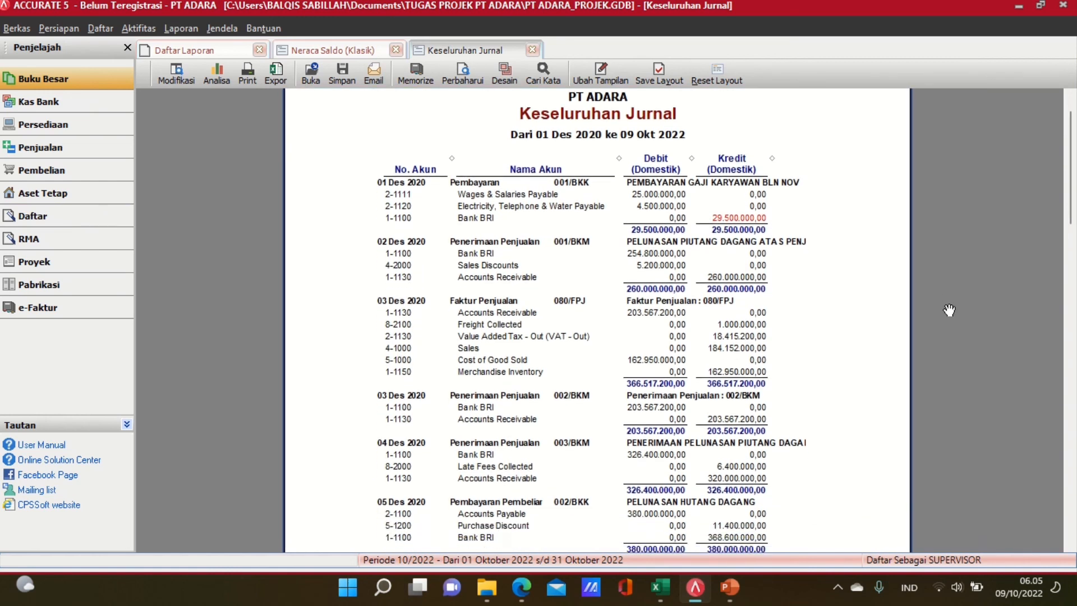
scroll(949, 310, "down", 5)
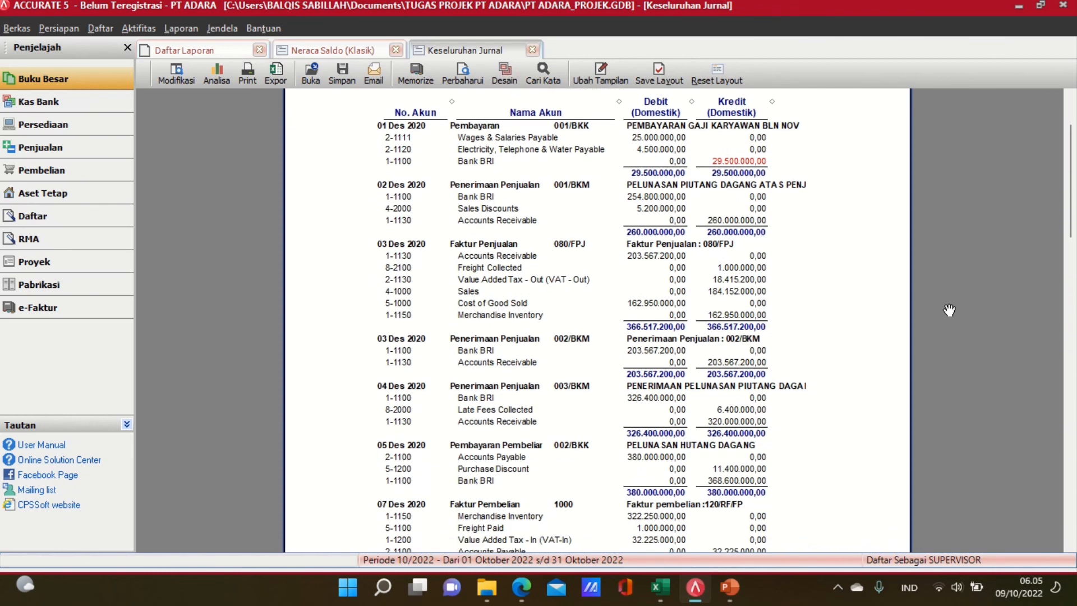
scroll(949, 311, "down", 15)
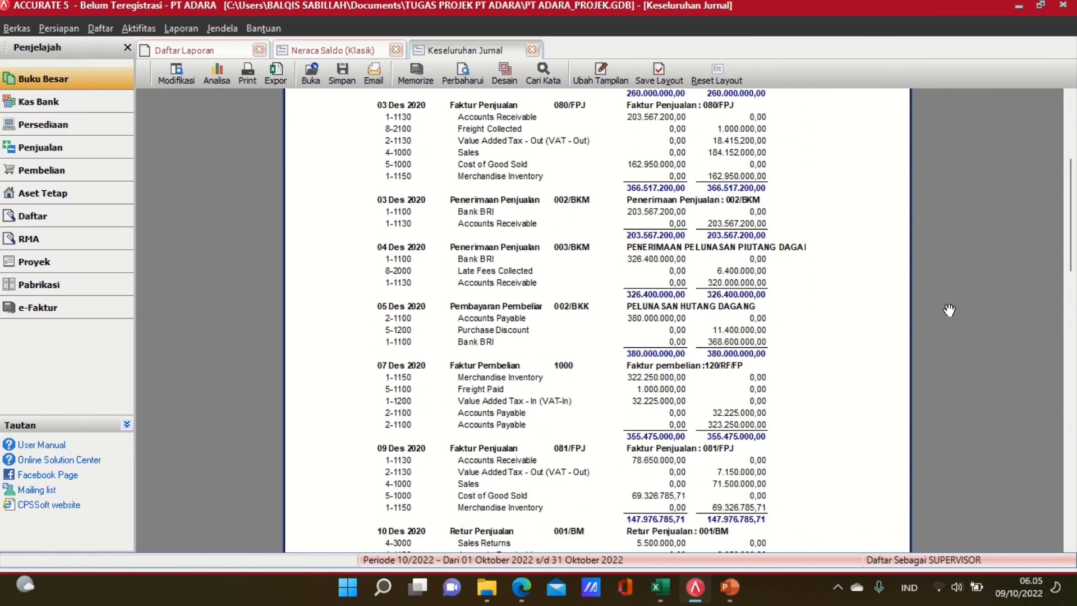
scroll(949, 310, "down", 15)
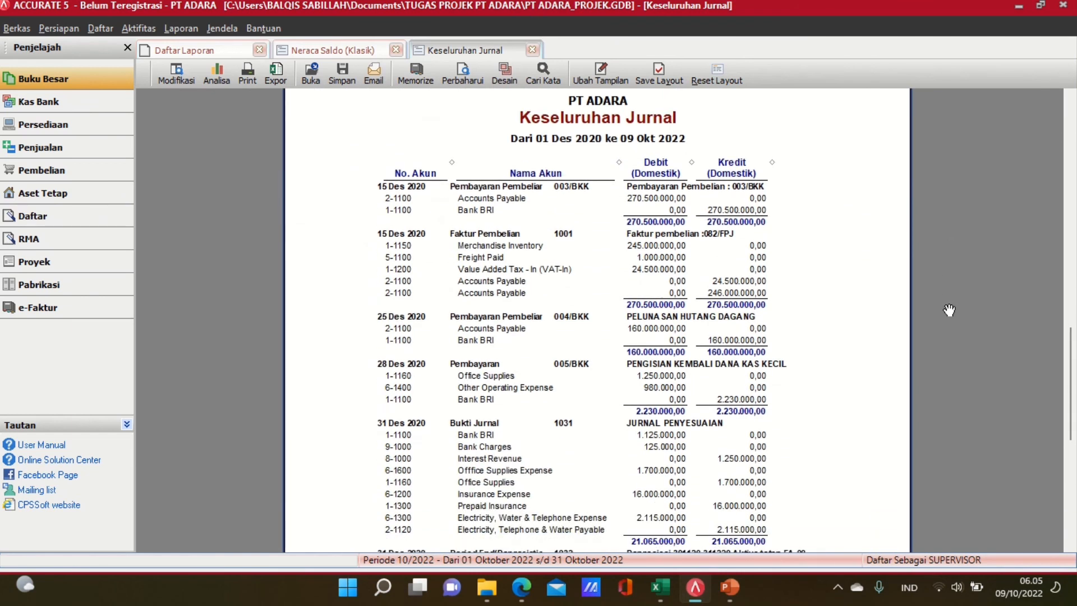
scroll(949, 310, "down", 2)
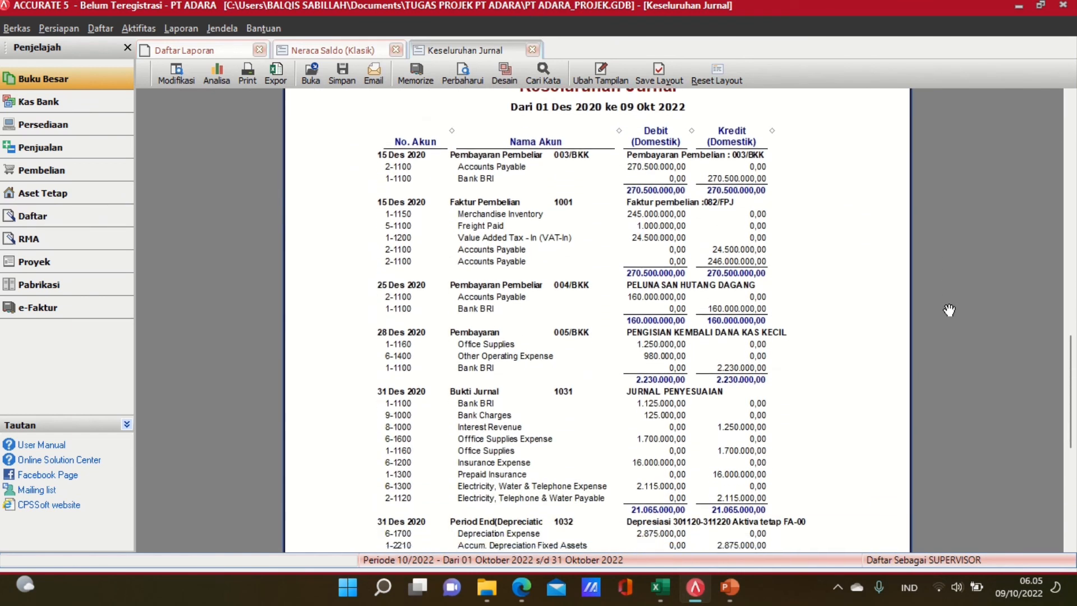
scroll(949, 310, "down", 3)
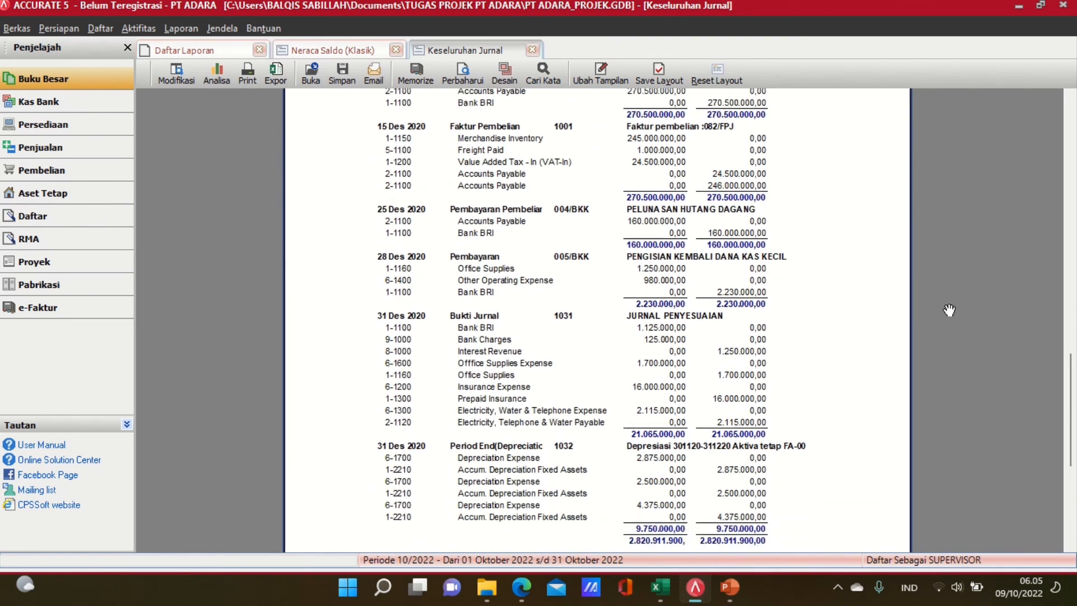
scroll(949, 310, "down", 1)
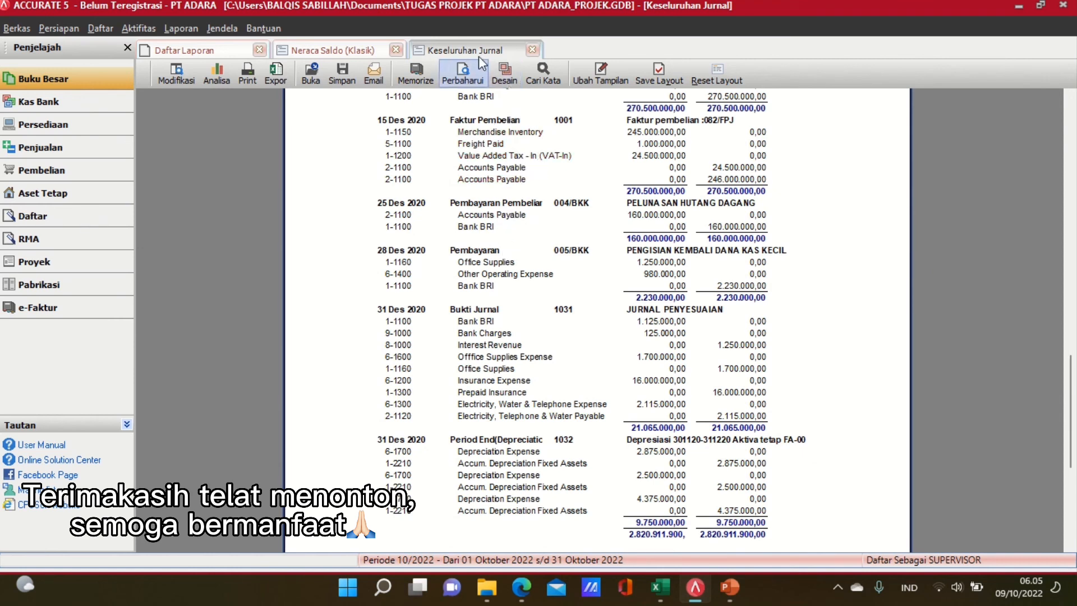
mouse_move(466, 25)
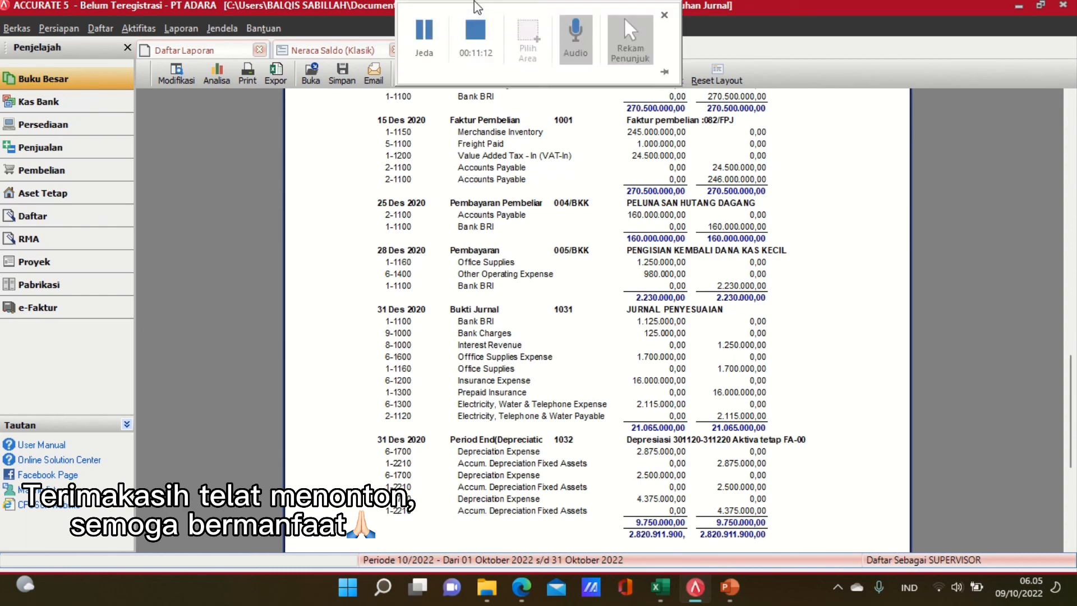